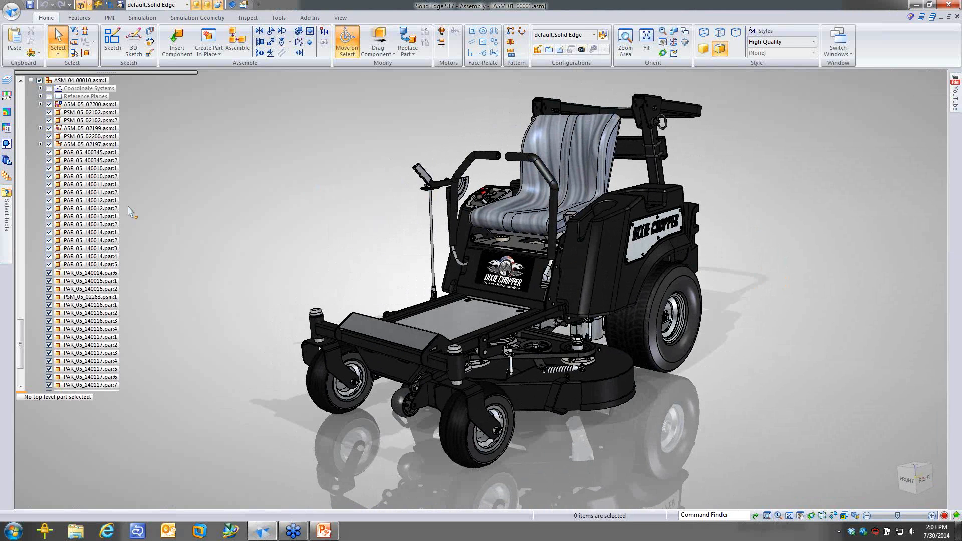
Step: Run the saved Sheet Metal Parts query, examine the highlighted parts across the mower assembly, and clear the selection
left_click(4, 196)
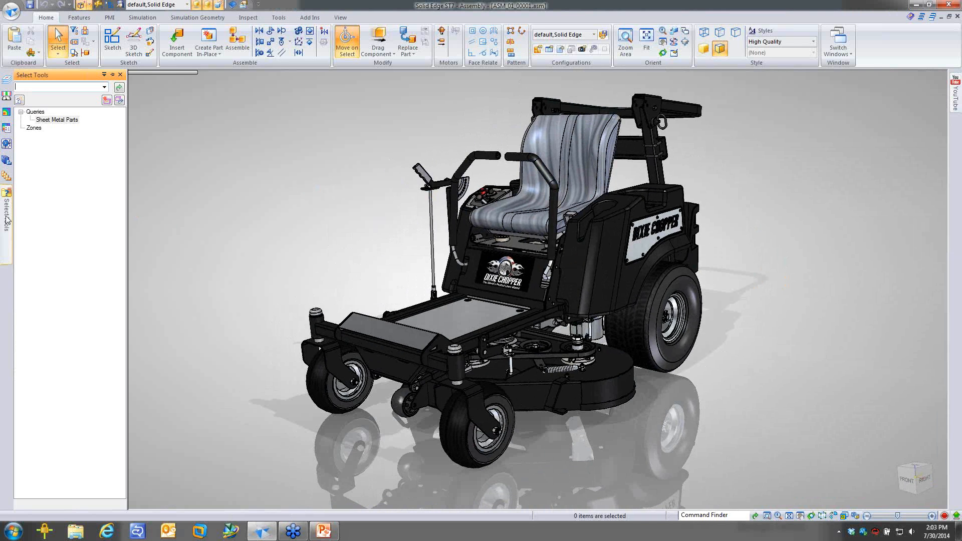
double_click(60, 120)
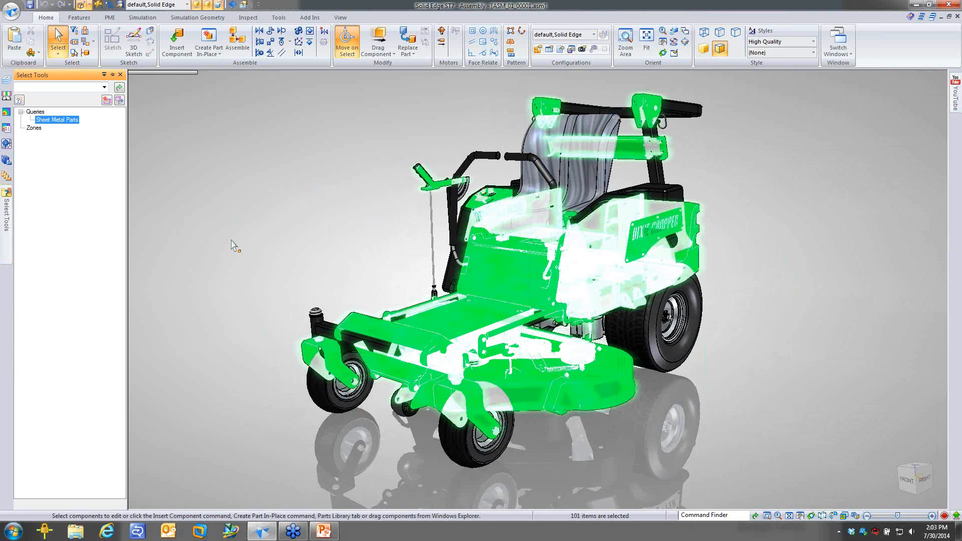
key("Left")
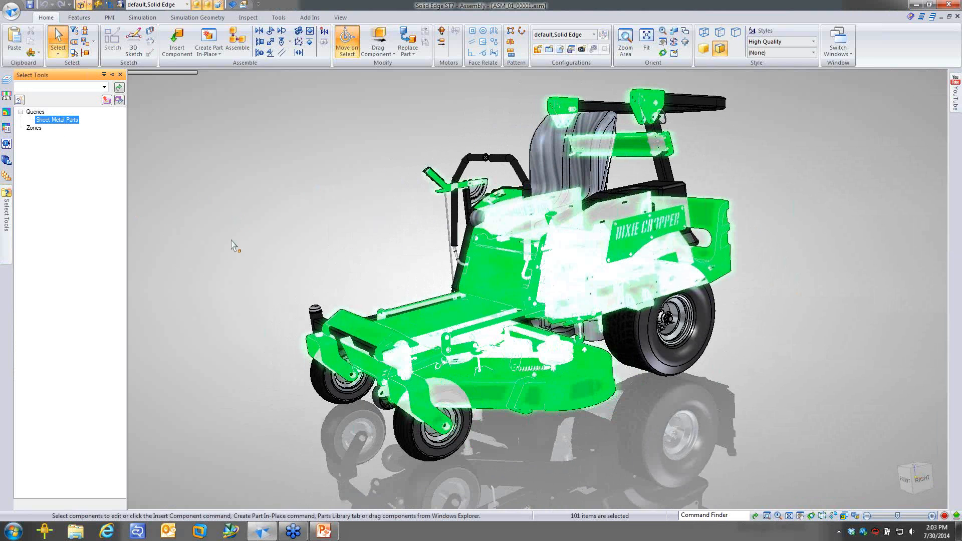
key("Left")
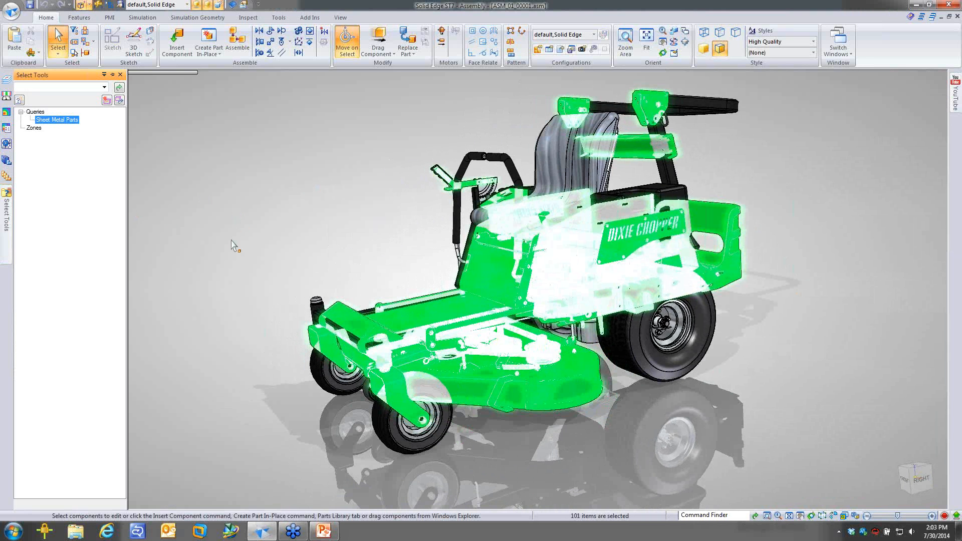
middle_click_drag(231, 241, 251, 231)
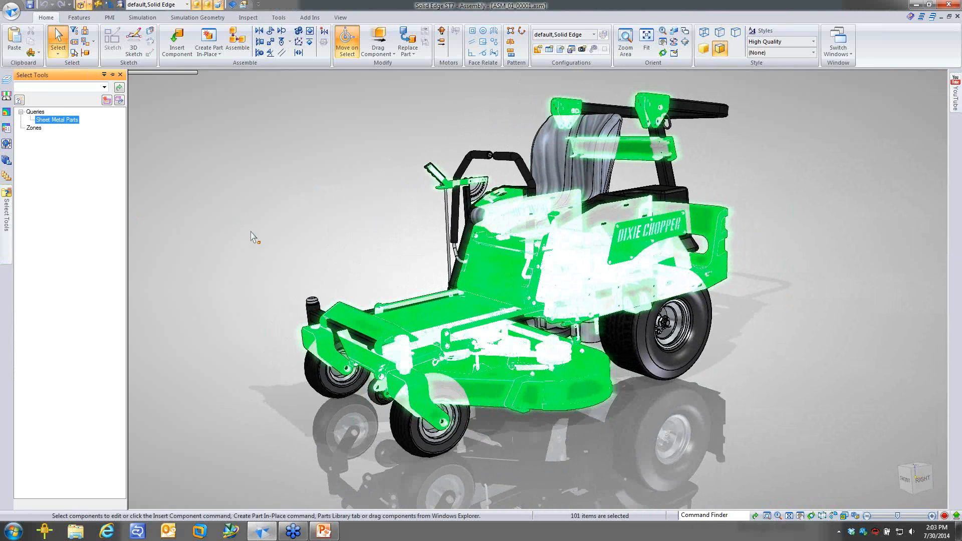
left_click(744, 389)
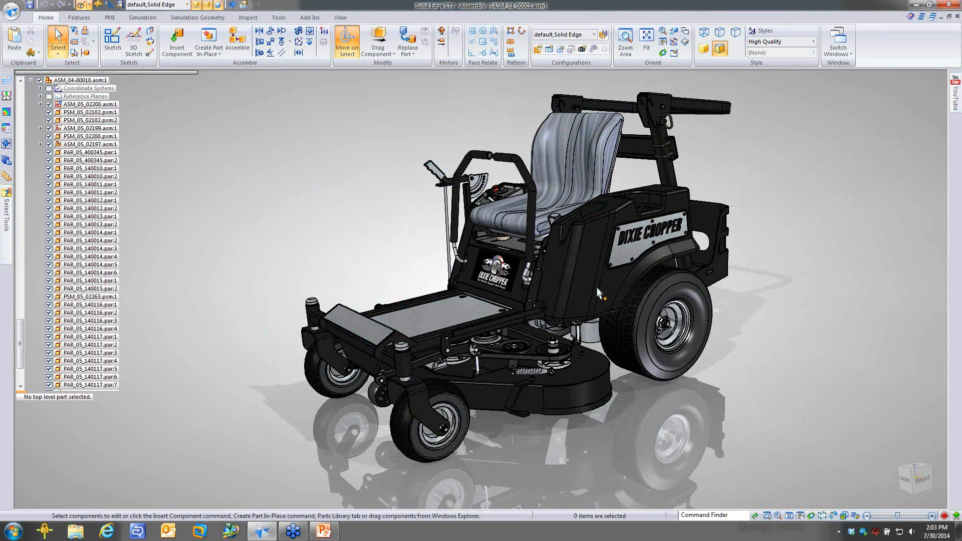
middle_click_drag(598, 294, 607, 229)
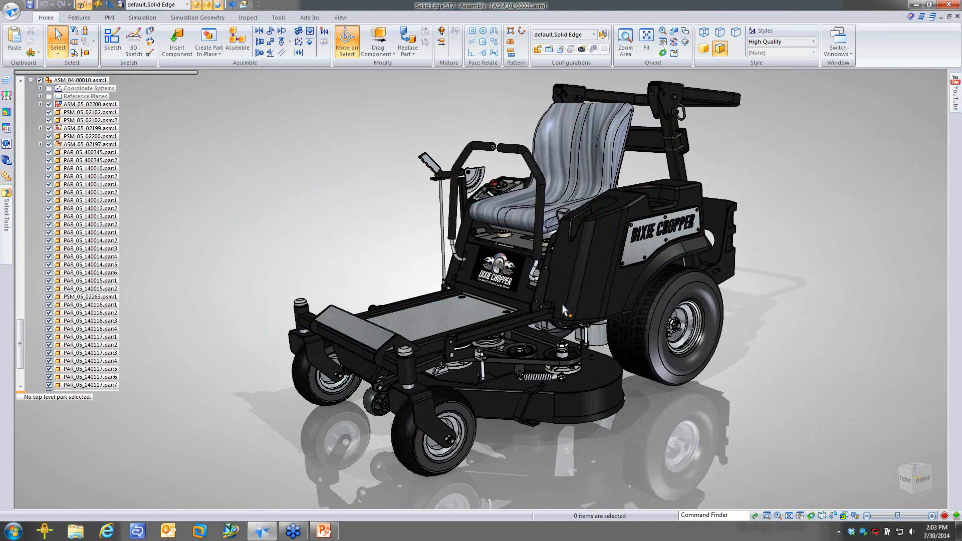
scroll(563, 310, "down", 1)
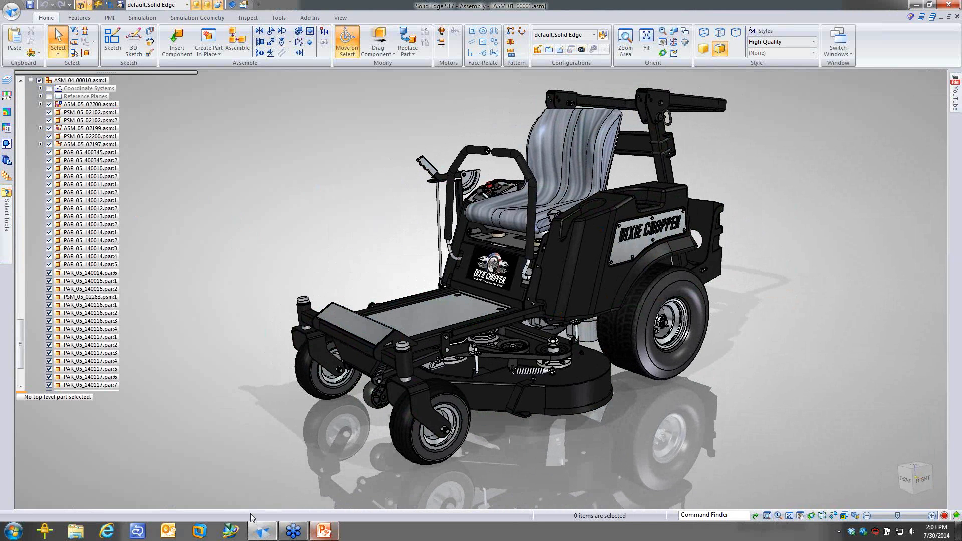
Step: Open the _Iron Eagle Picture image from the _Iron Eagle project folder, view the real mower, and return to the assembly
left_click(77, 533)
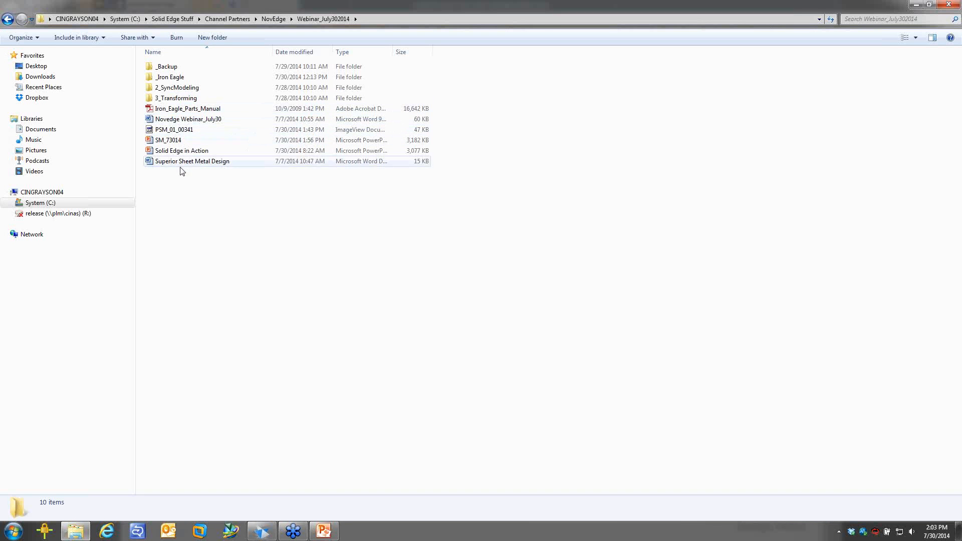
left_click(172, 79)
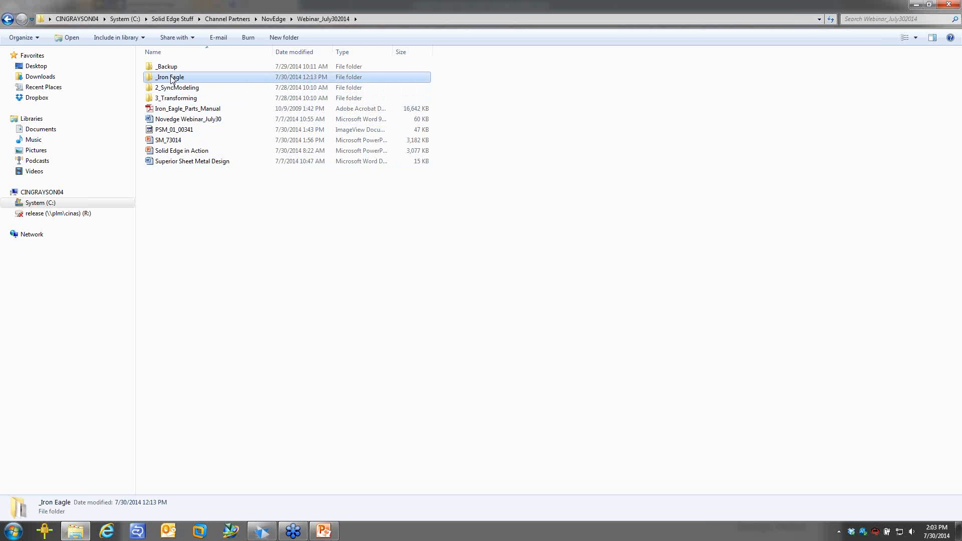
double_click(172, 79)
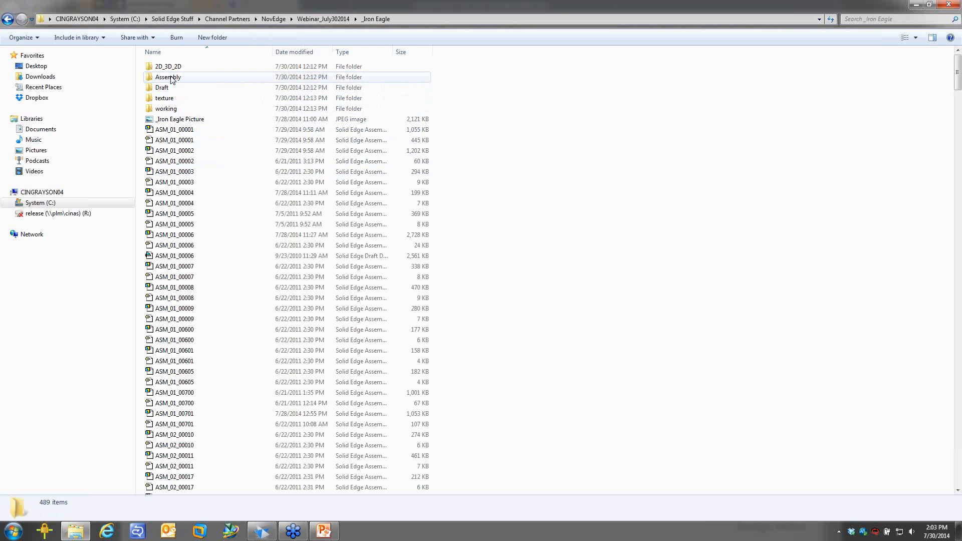
double_click(180, 119)
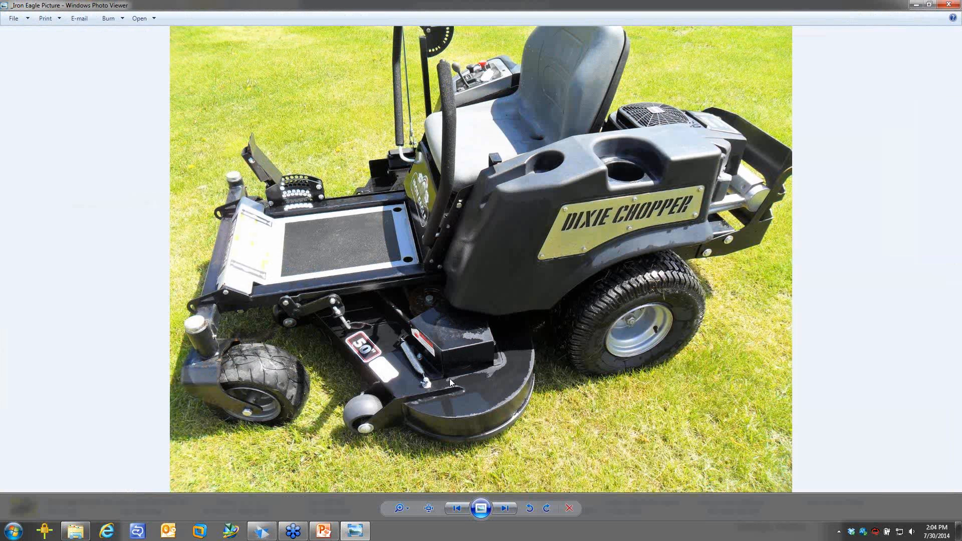
left_click(951, 6)
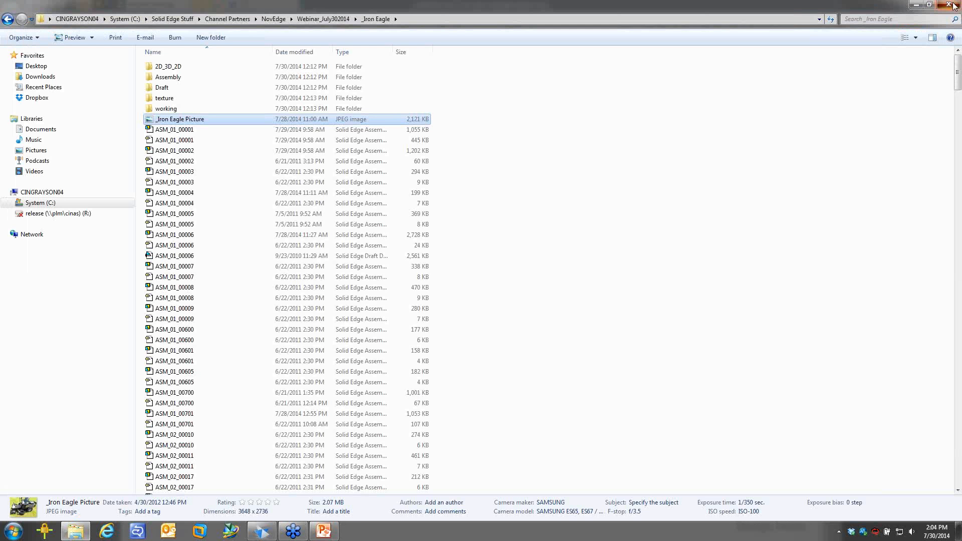
left_click(952, 6)
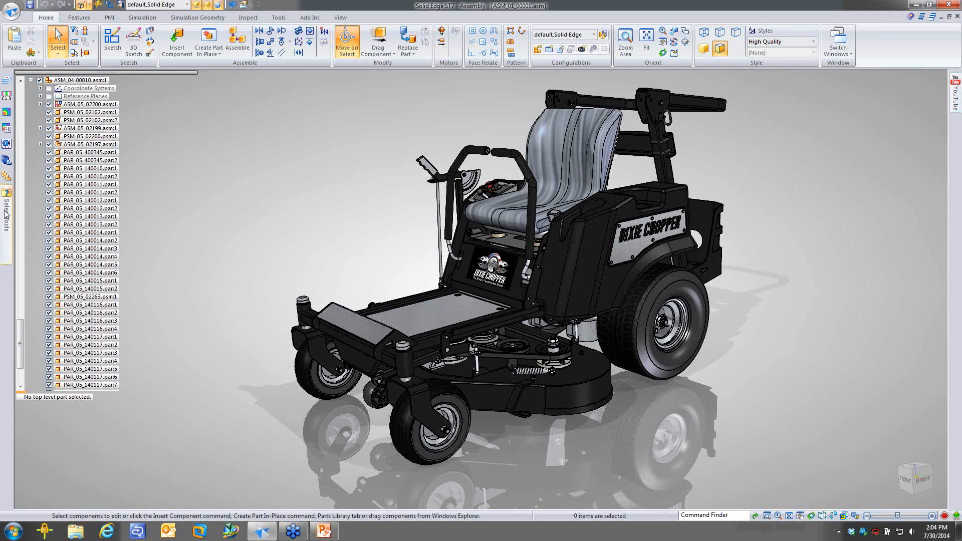
Step: Select all sheet metal parts with the Sheet Metal Parts query, apply the Aluminum face style, and show only those parts
left_click(6, 211)
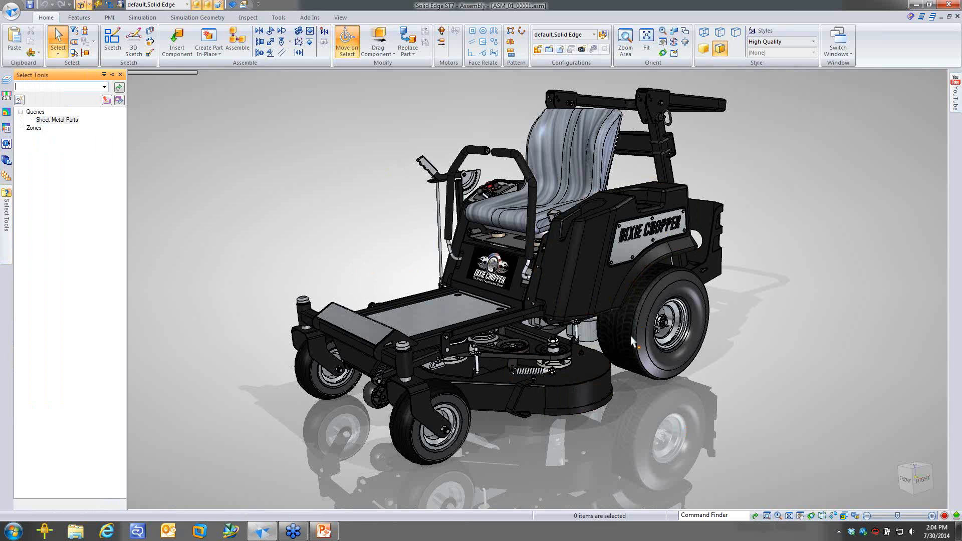
left_click(57, 120)
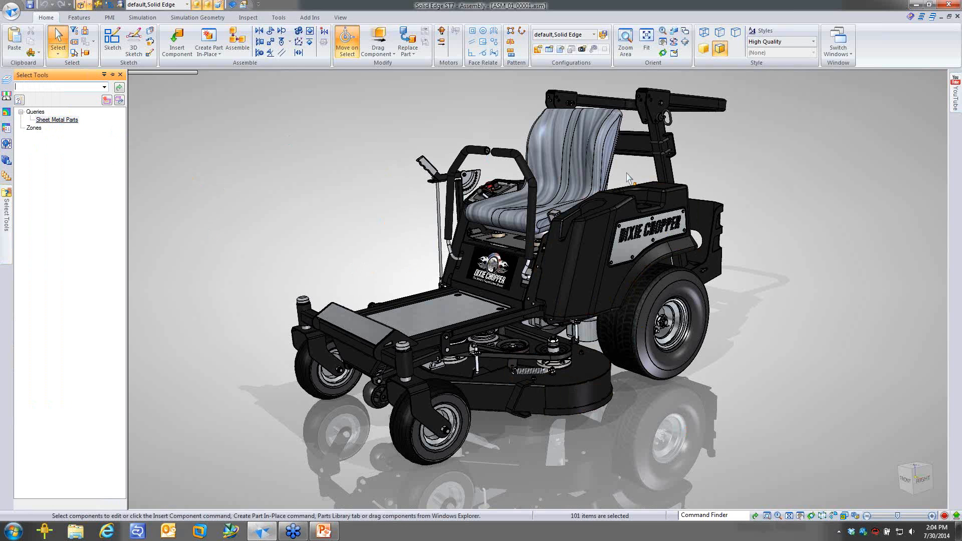
left_click(813, 52)
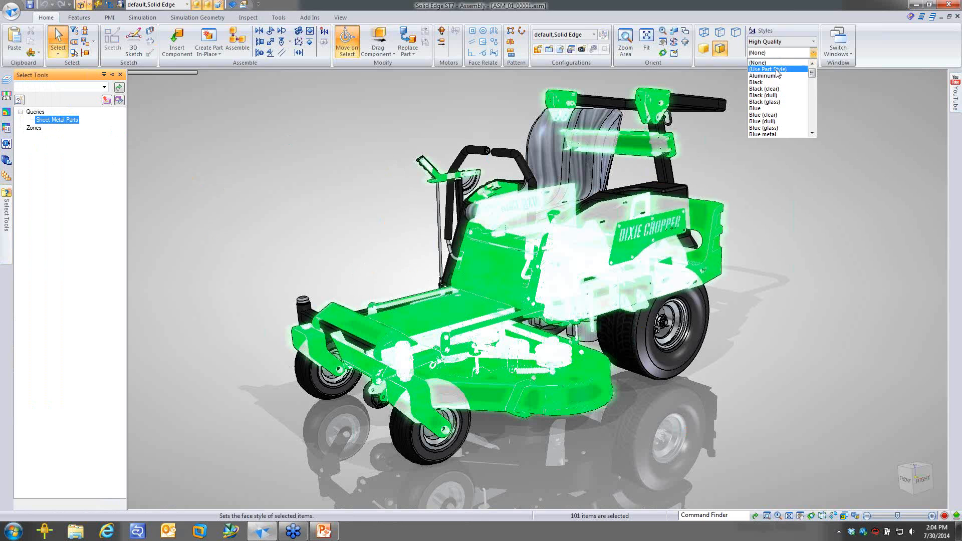
left_click(771, 76)
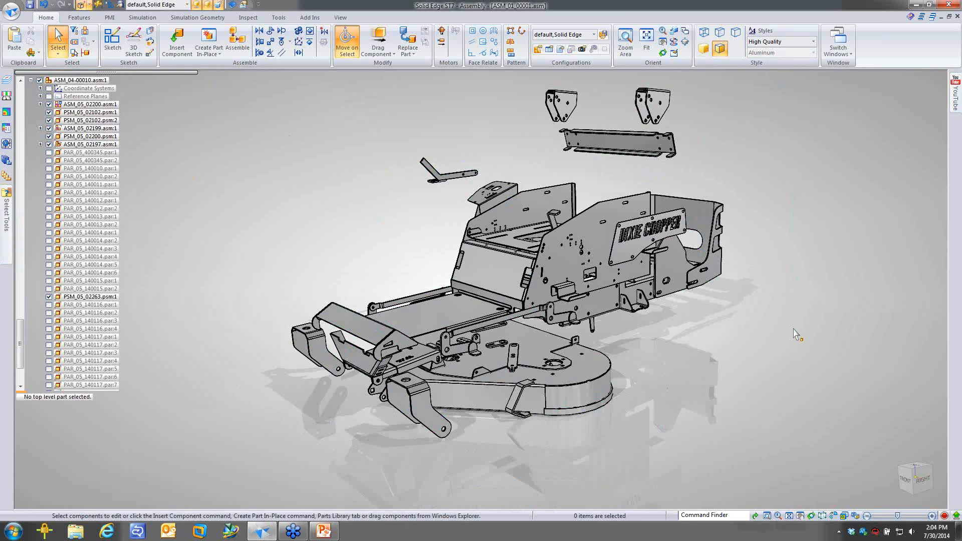
Step: Examine the isolated sheet metal parts from several angles, highlighting the rear guard part PSM_05_02200 and clearing the selection
scroll(793, 329, "down", 1, "ctrl")
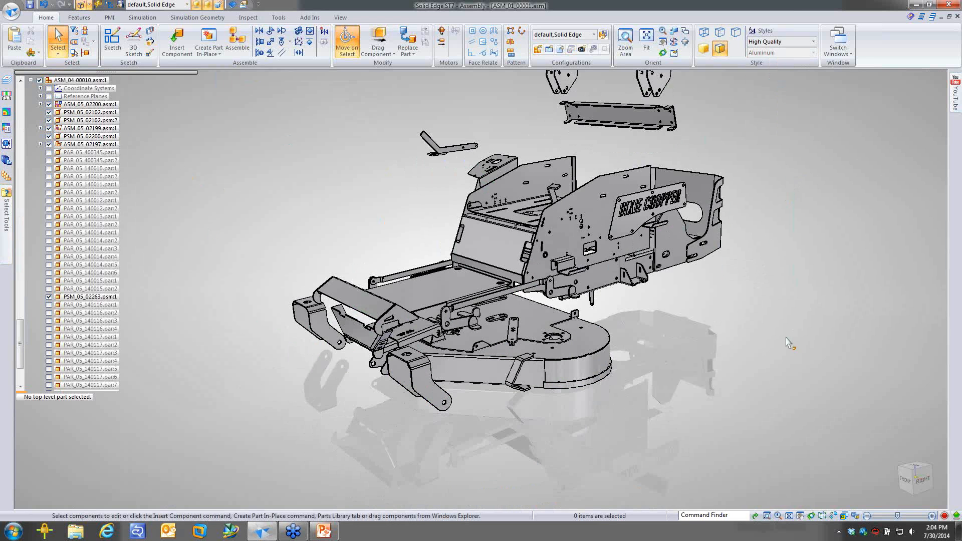
middle_click_drag(786, 337, 745, 371)
scroll(743, 370, "up", 2)
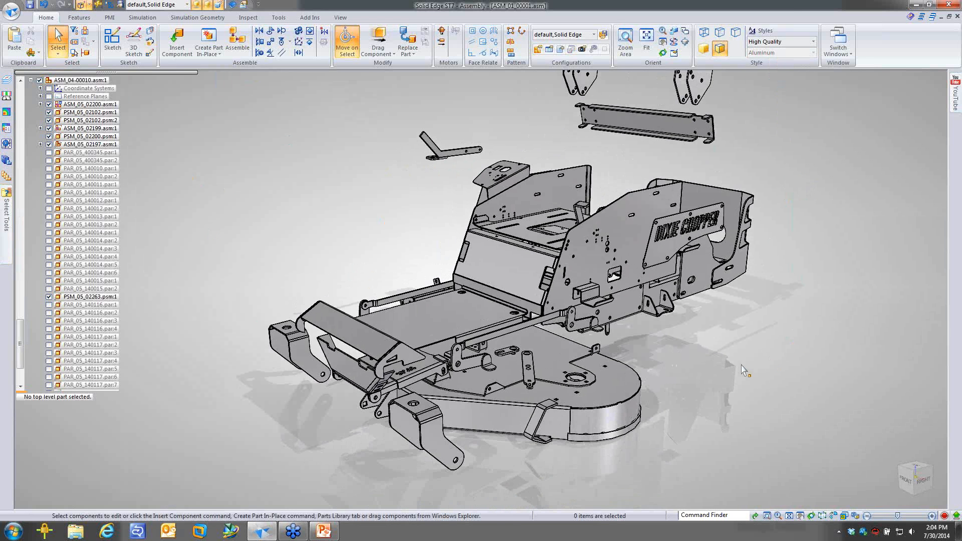
scroll(735, 298, "up", 1)
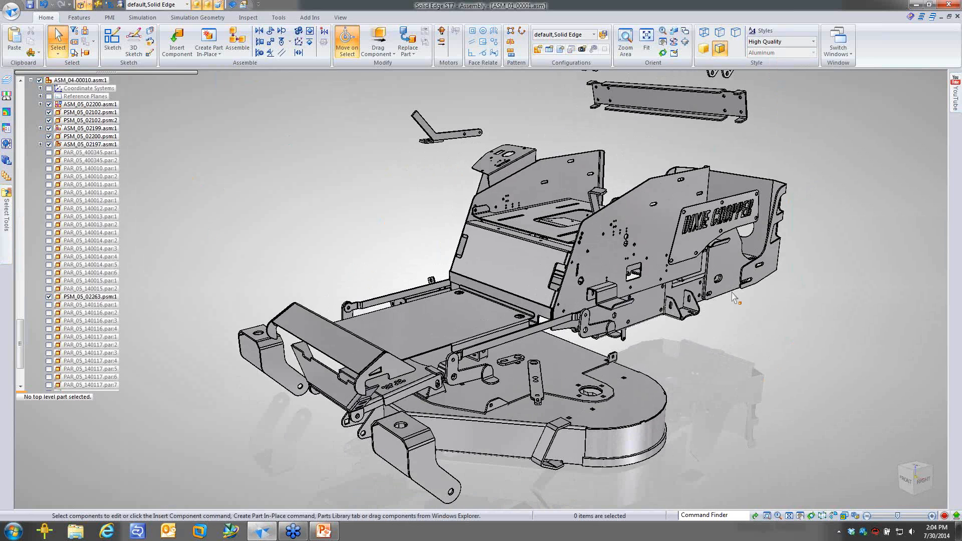
middle_click_drag(735, 298, 722, 354)
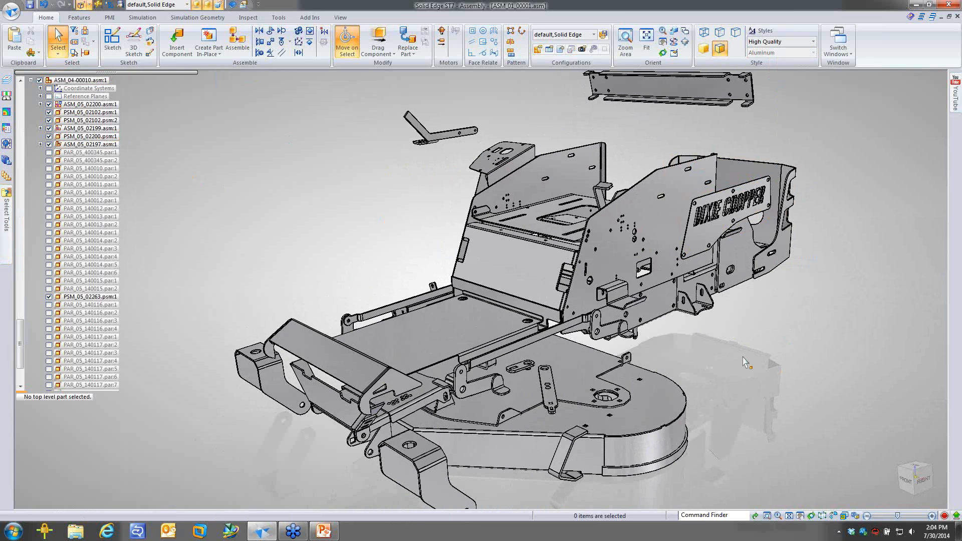
middle_click_drag(743, 357, 782, 227)
left_click(783, 232)
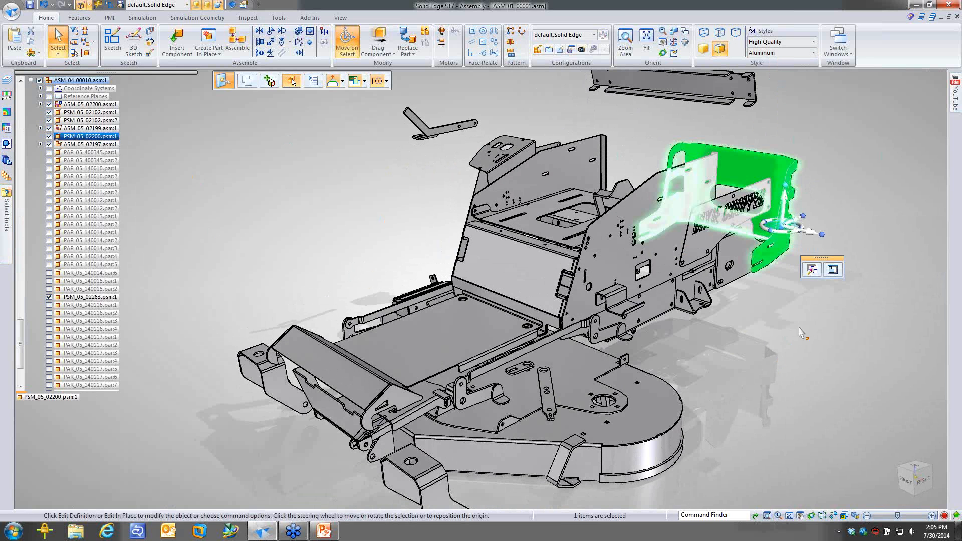
middle_click_drag(802, 333, 788, 332)
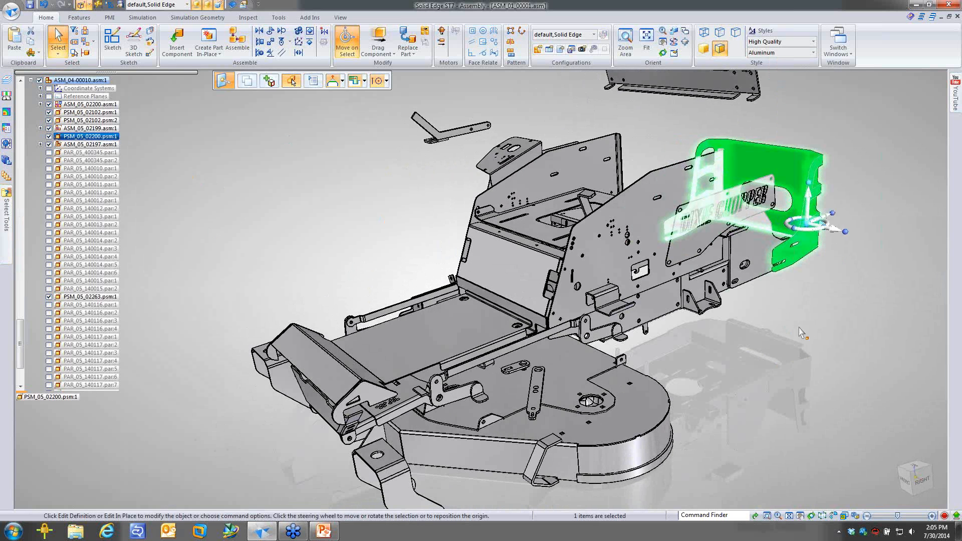
middle_click_drag(802, 333, 800, 331)
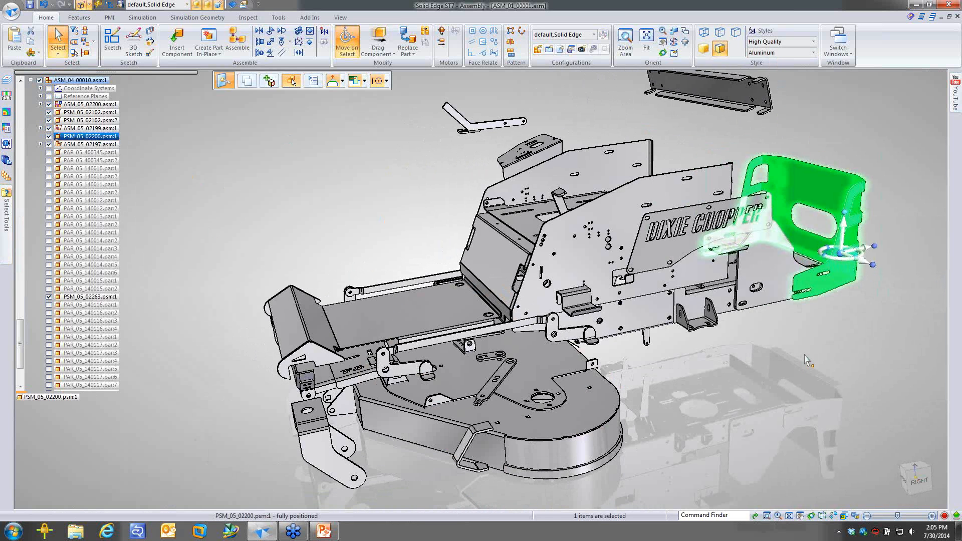
middle_click_drag(808, 360, 767, 354)
left_click(764, 354)
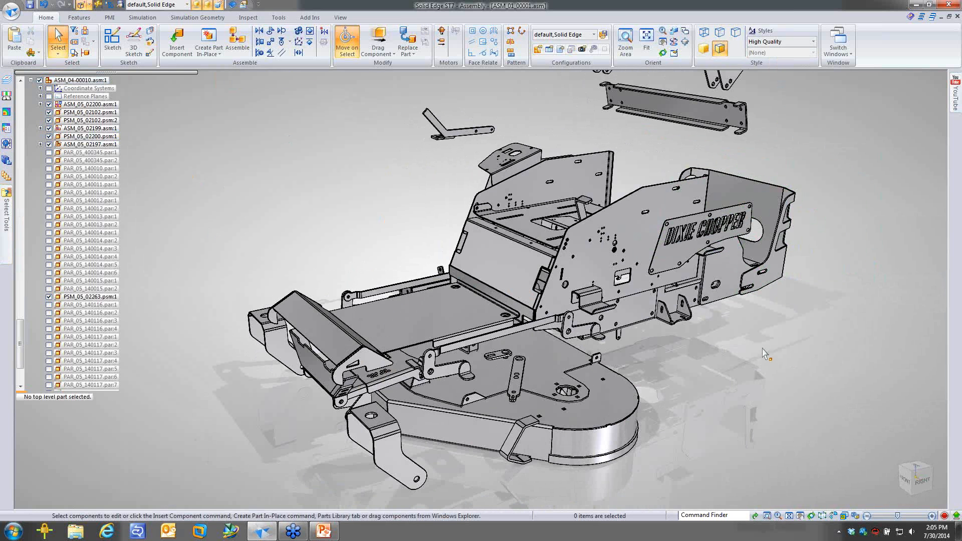
scroll(763, 354, "down", 1)
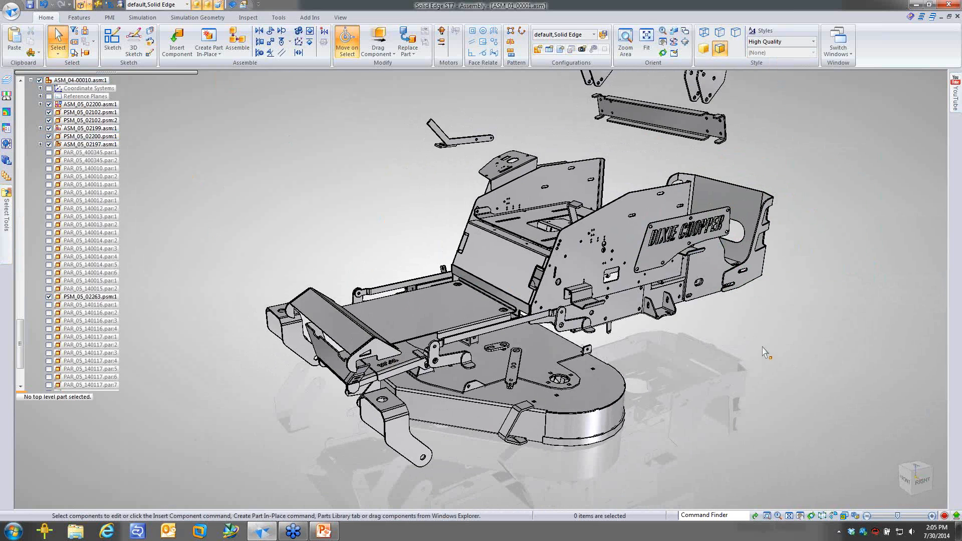
scroll(765, 353, "down", 1)
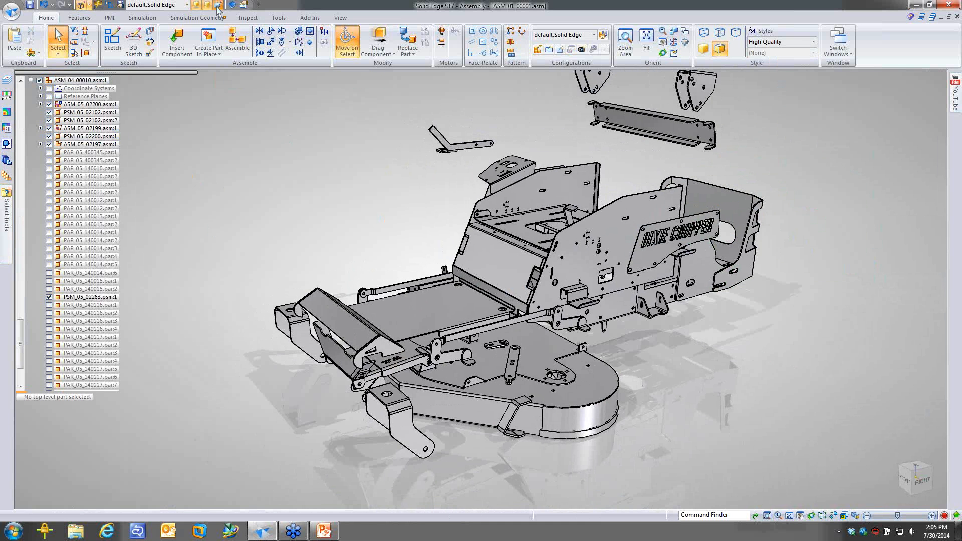
Step: Apply the 00-Housing display configuration to the mower assembly and close the configuration dialog
left_click(218, 5)
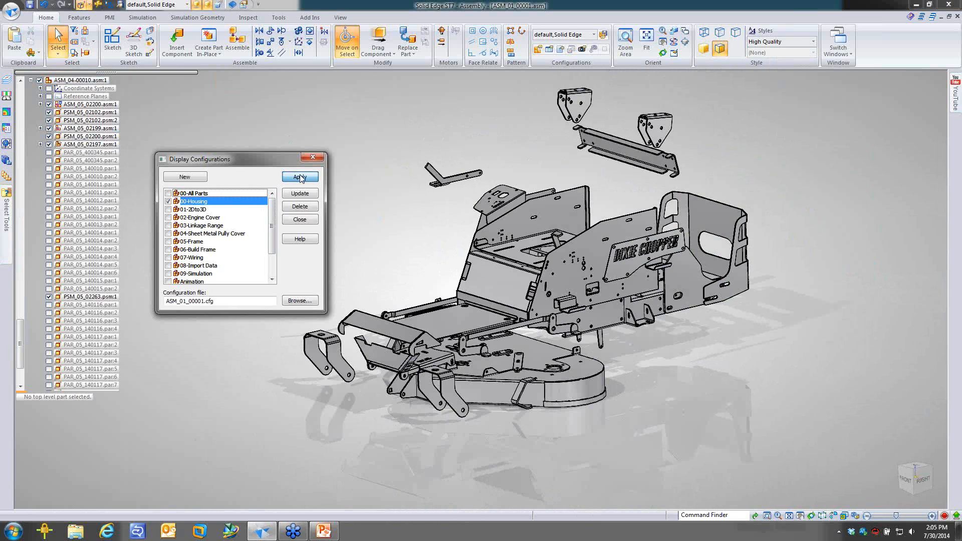
left_click(301, 178)
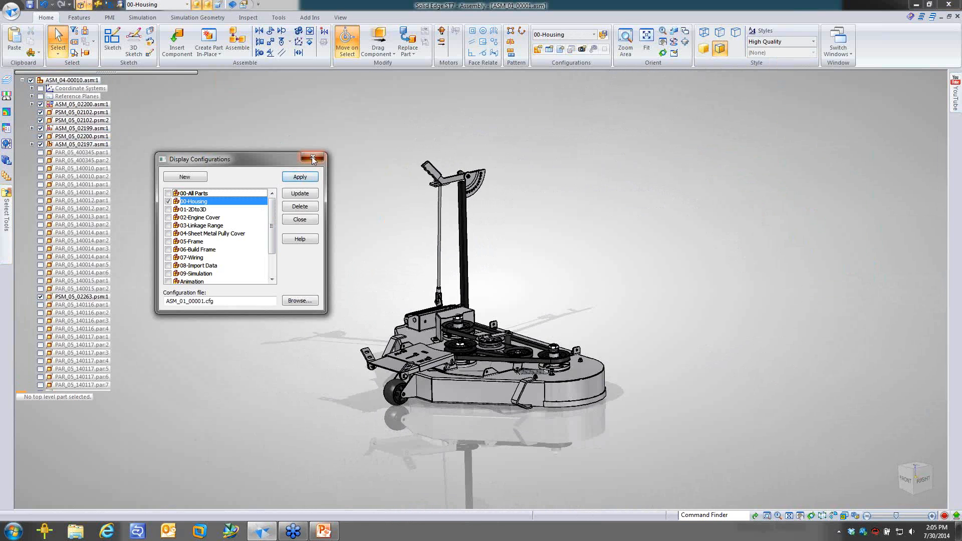
left_click(313, 159)
Step: Expand subassembly ASM_01_00701 in the assembly structure and open sheet metal part PSM_01_00333 for in-place editing
middle_click_drag(470, 353, 506, 414)
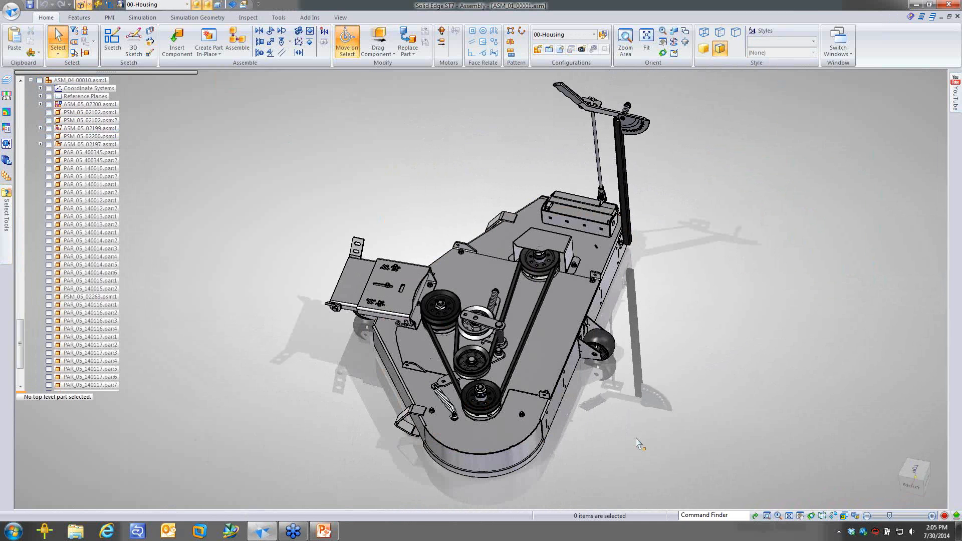
middle_click_drag(640, 444, 385, 471)
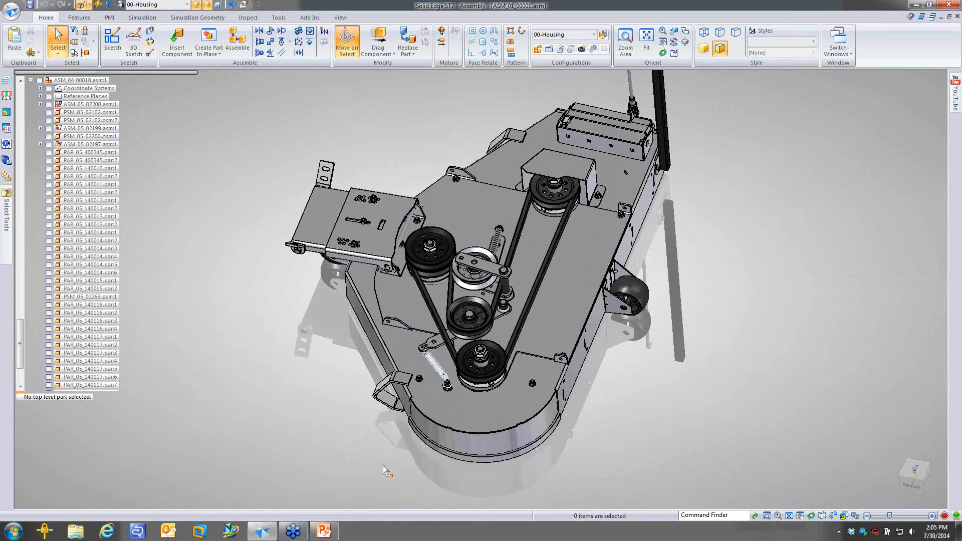
scroll(384, 470, "up", 3)
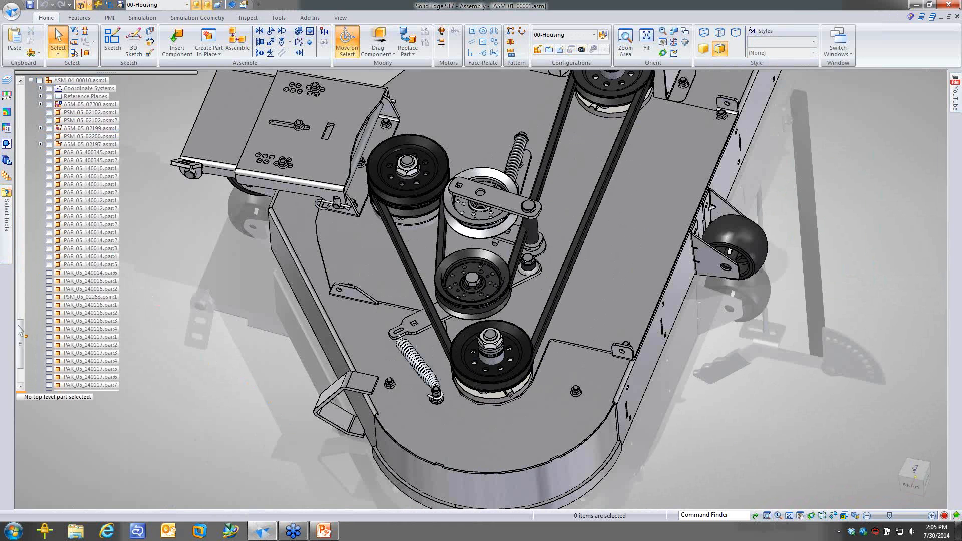
scroll(20, 330, "up", 2)
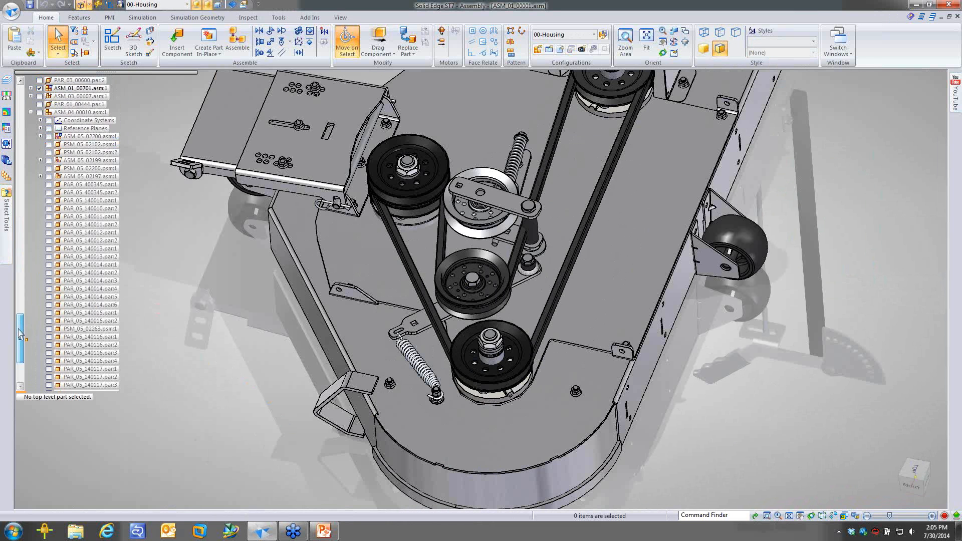
scroll(19, 331, "up", 3)
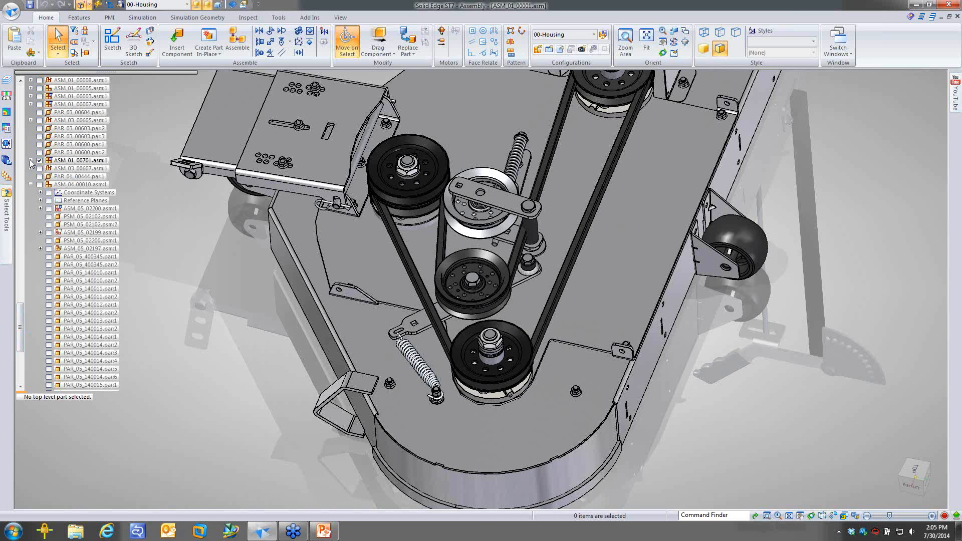
left_click(31, 161)
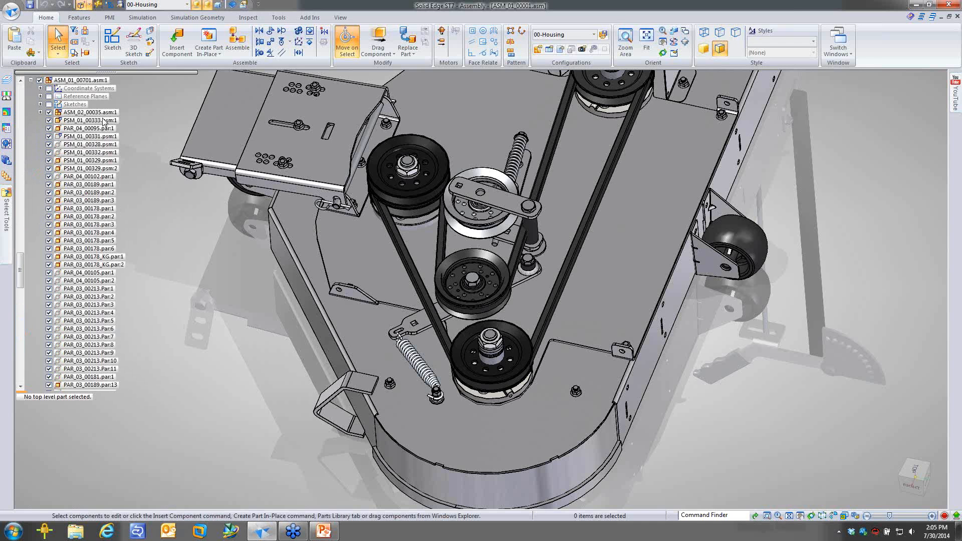
double_click(90, 120)
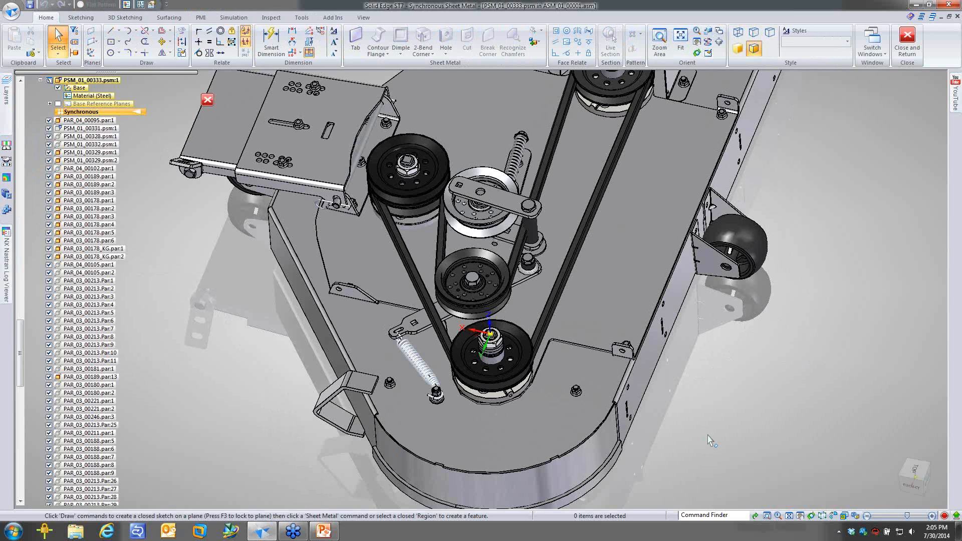
Step: Sketch a 190 mm wide, 200 mm high rectangle centred on the origin, on the locked horizontal base plane above the pulley
scroll(711, 442, "up", 1)
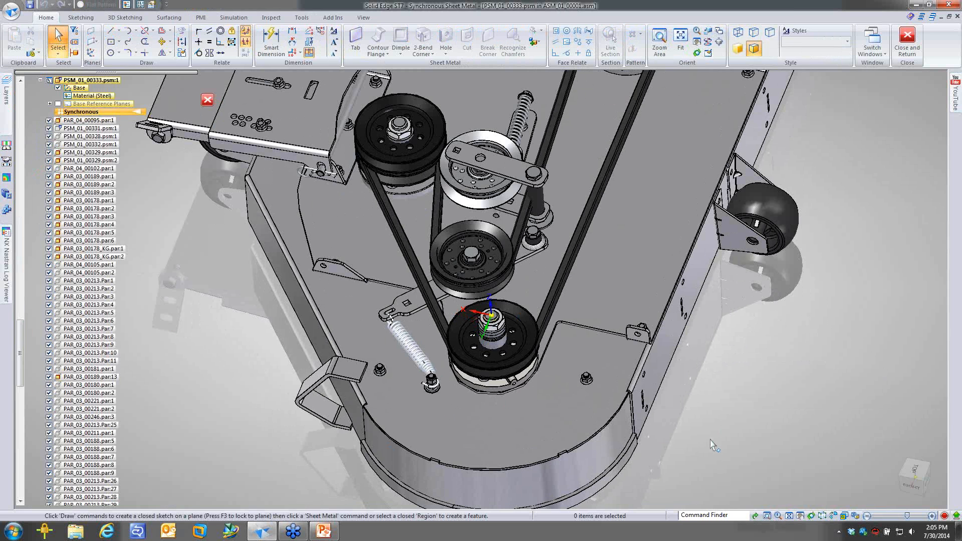
scroll(717, 439, "up", 1)
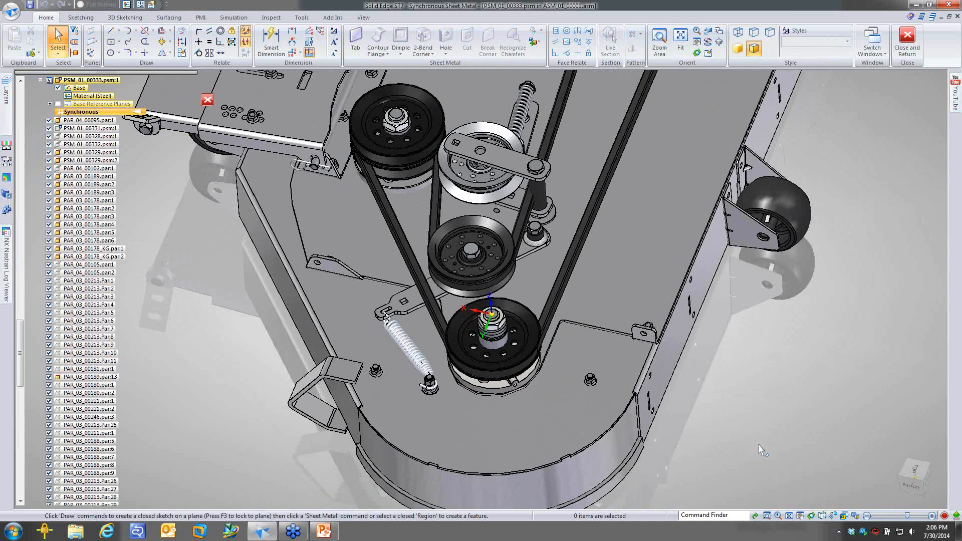
scroll(755, 439, "up", 1)
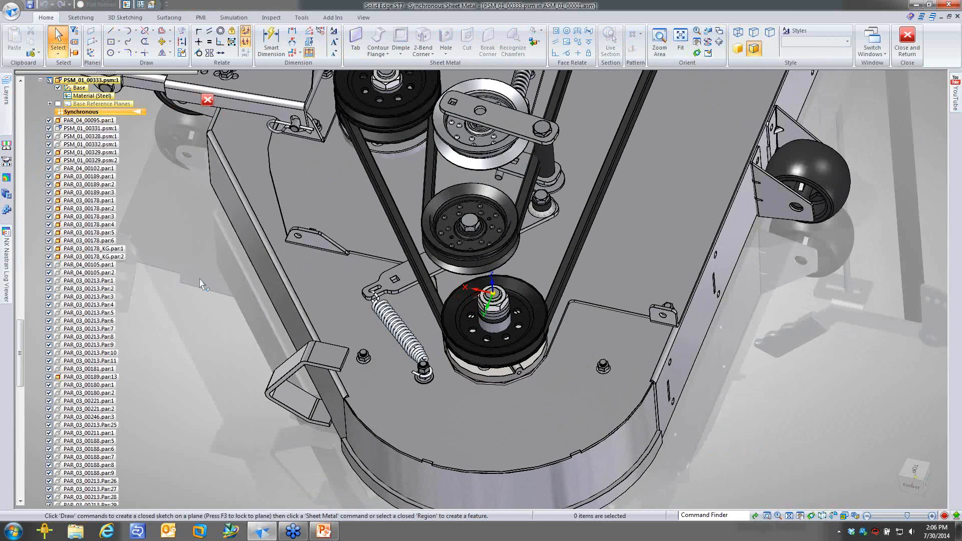
right_click(194, 331)
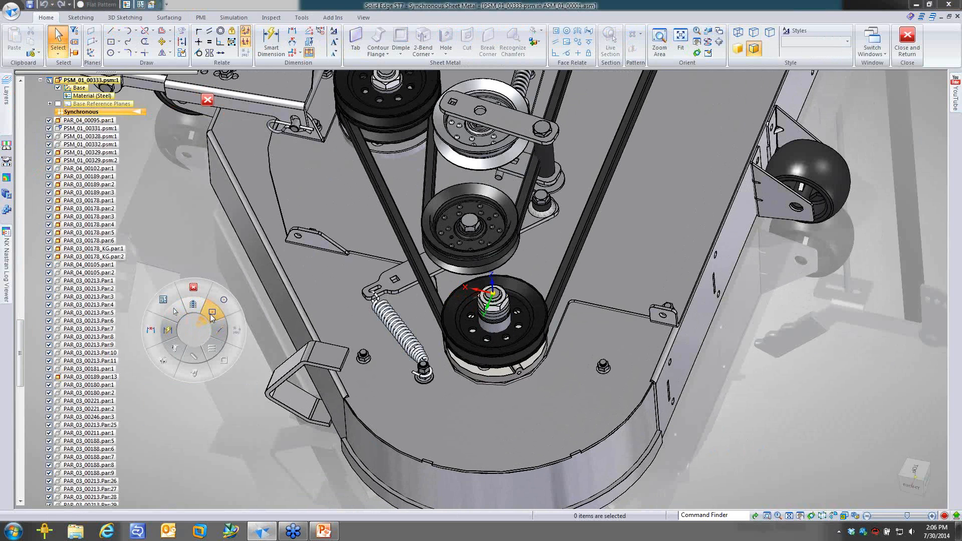
left_click(212, 315)
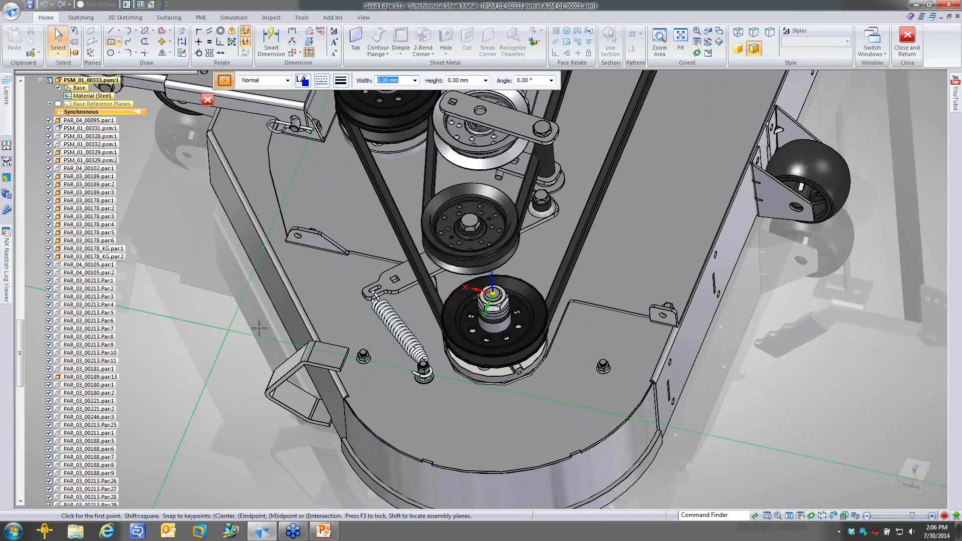
key("F3")
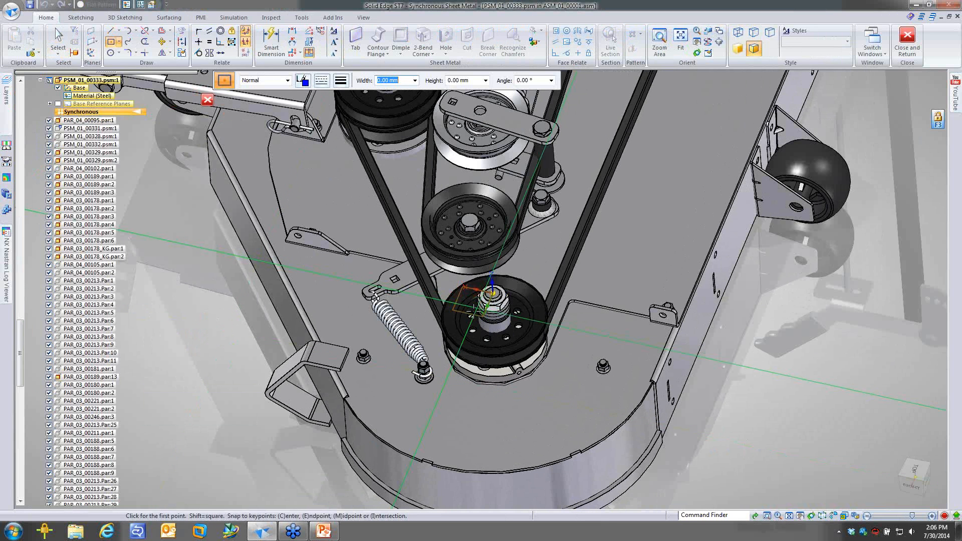
left_click_drag(493, 293, 493, 293)
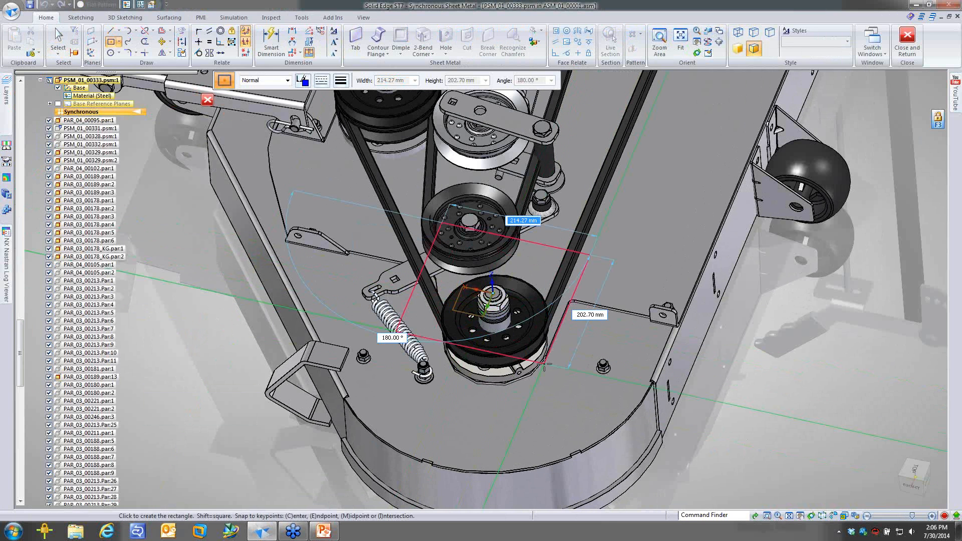
type("190")
key("Tab")
type("200")
key("Tab")
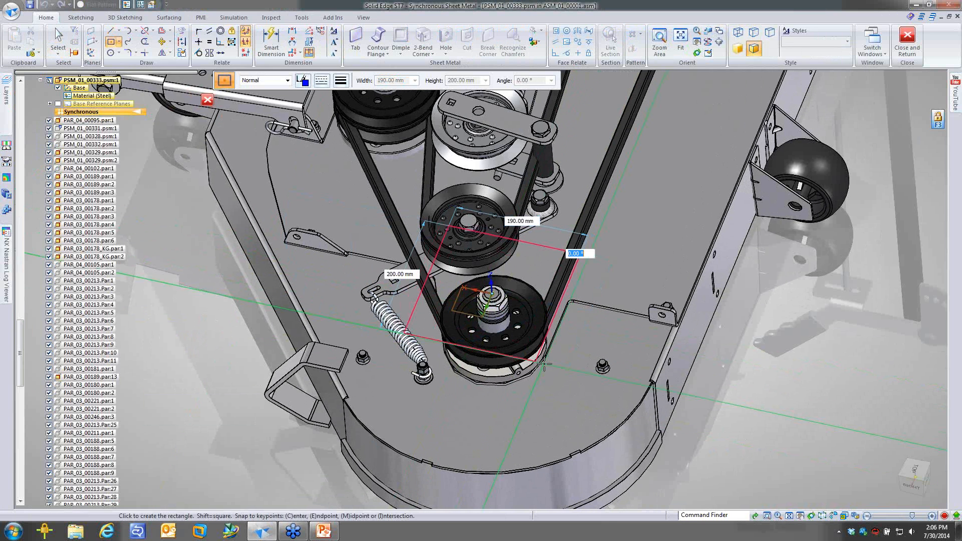
left_click(545, 364)
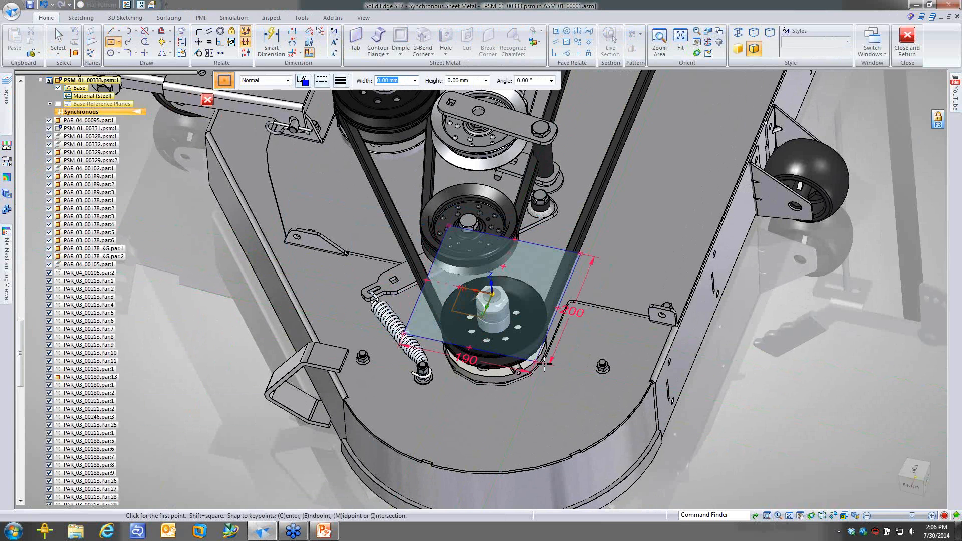
key("Escape")
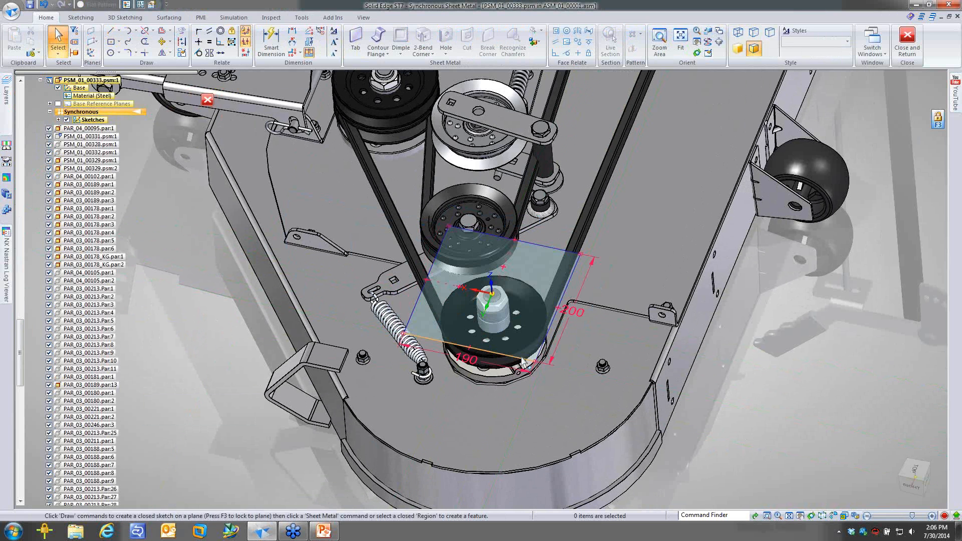
Step: Create a base tab from the rectangular region, 3.58 mm thick with the thickness pointing downward
middle_click_drag(524, 362, 533, 349)
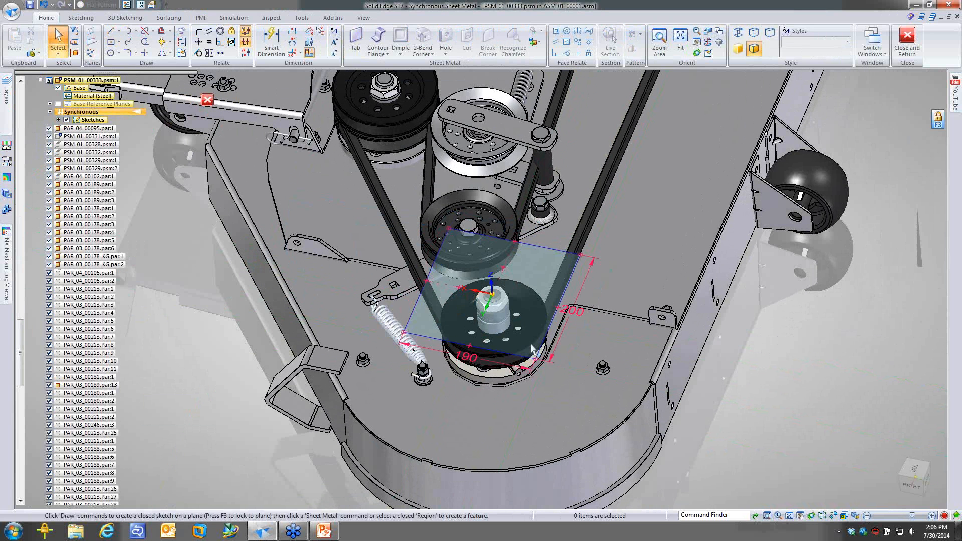
middle_click_drag(533, 349, 473, 299)
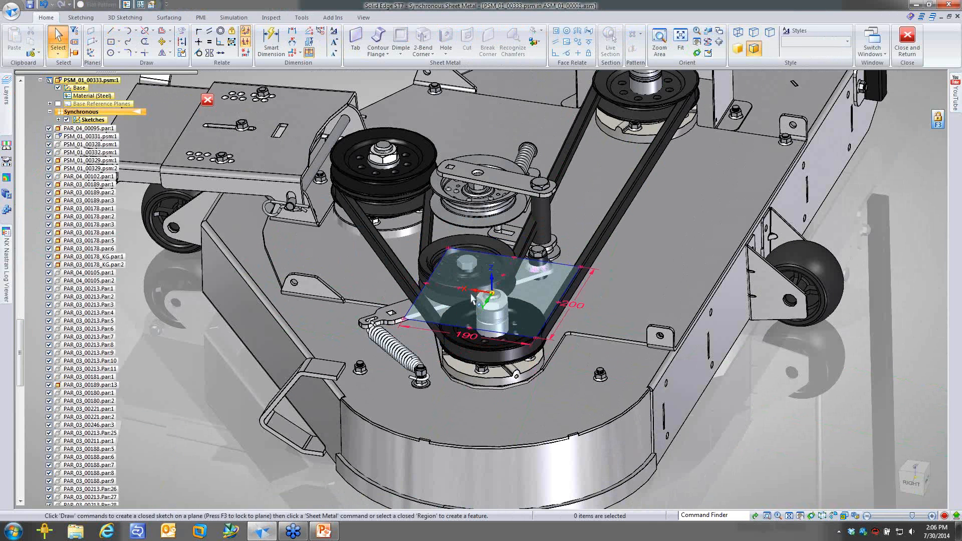
middle_click_drag(472, 300, 506, 320)
left_click(512, 323)
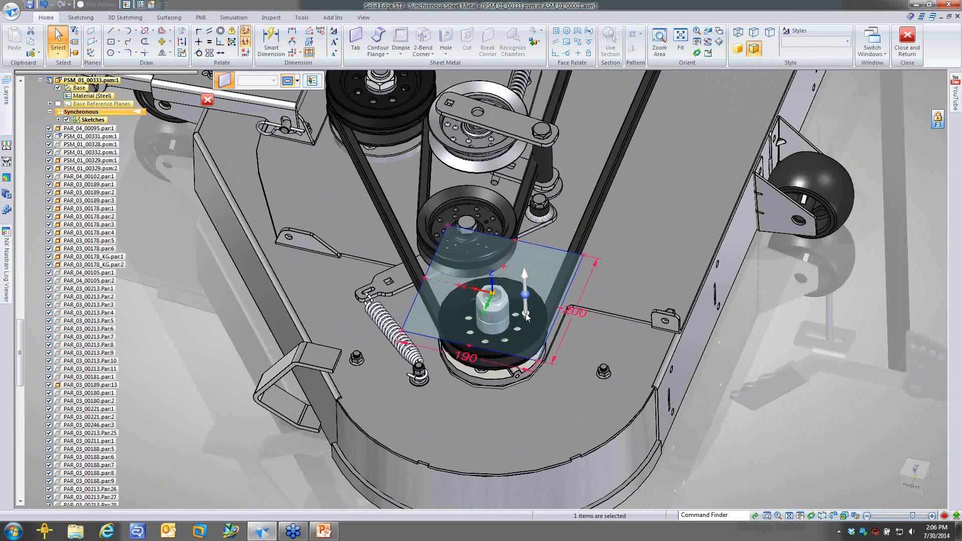
left_click(526, 314)
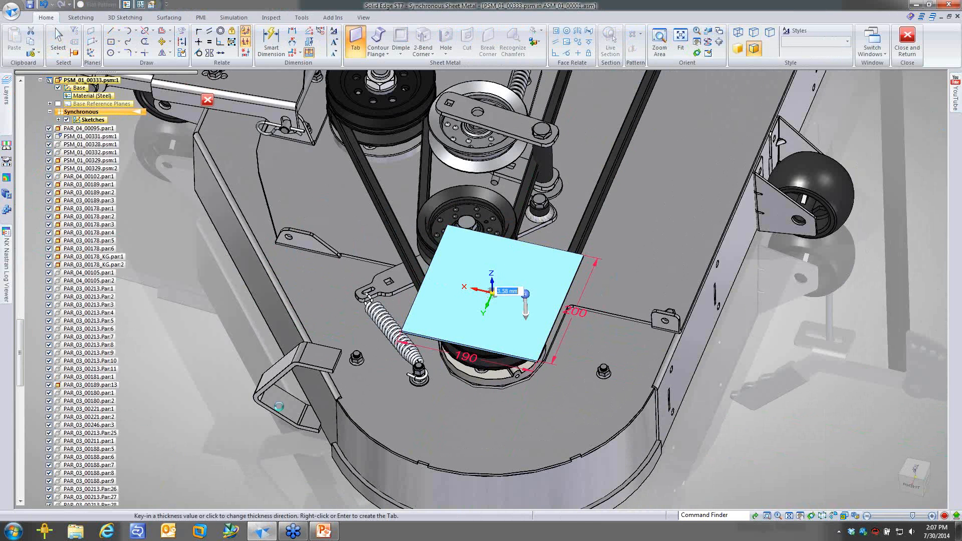
key("Return")
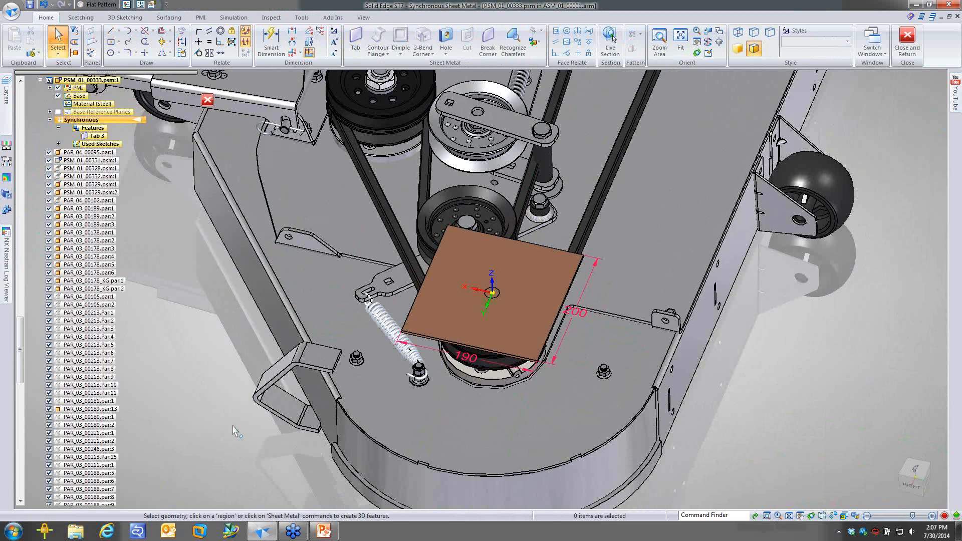
Step: Open the part's material table, compare the properties of Aluminum, 6061-T6 with Steel, and keep Steel selected
scroll(341, 230, "up", 1)
double_click(104, 105)
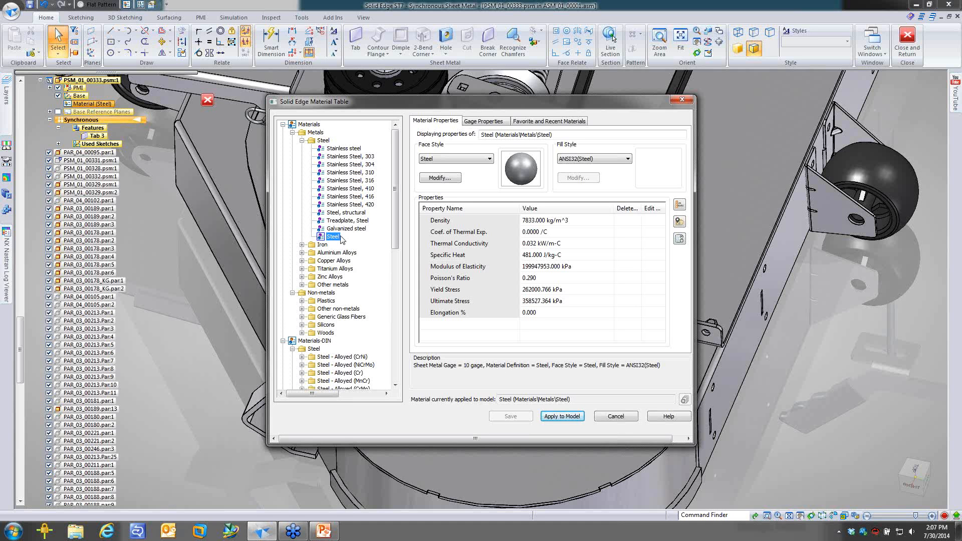
left_click(302, 253)
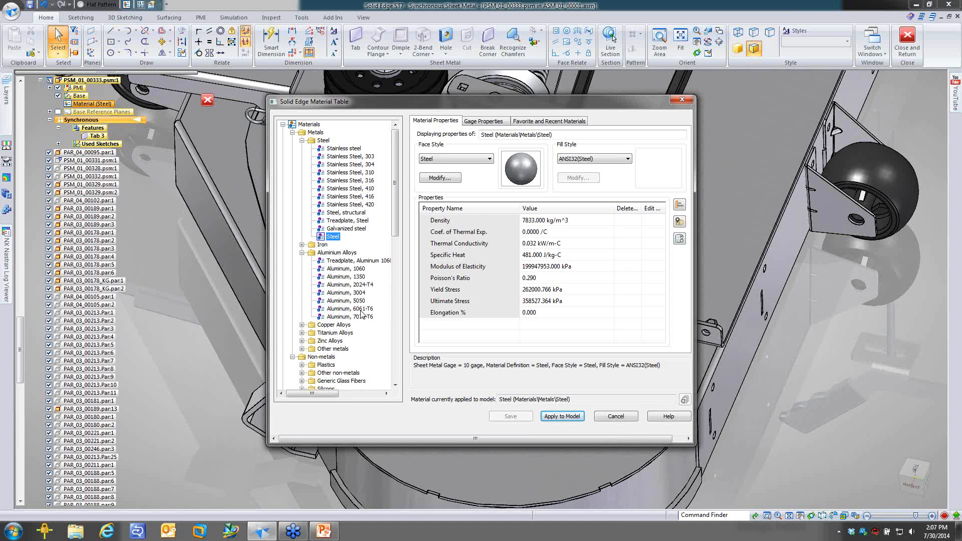
left_click(361, 310)
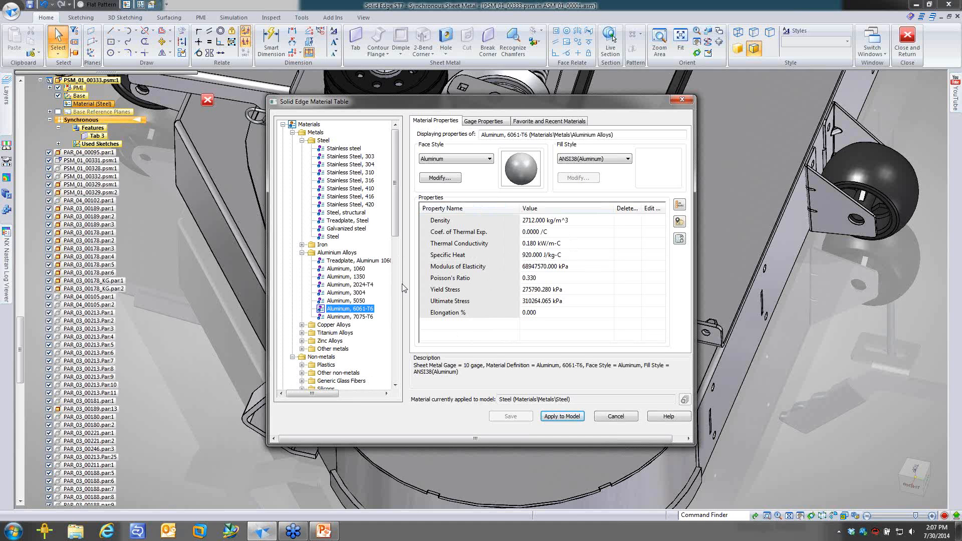
left_click(333, 237)
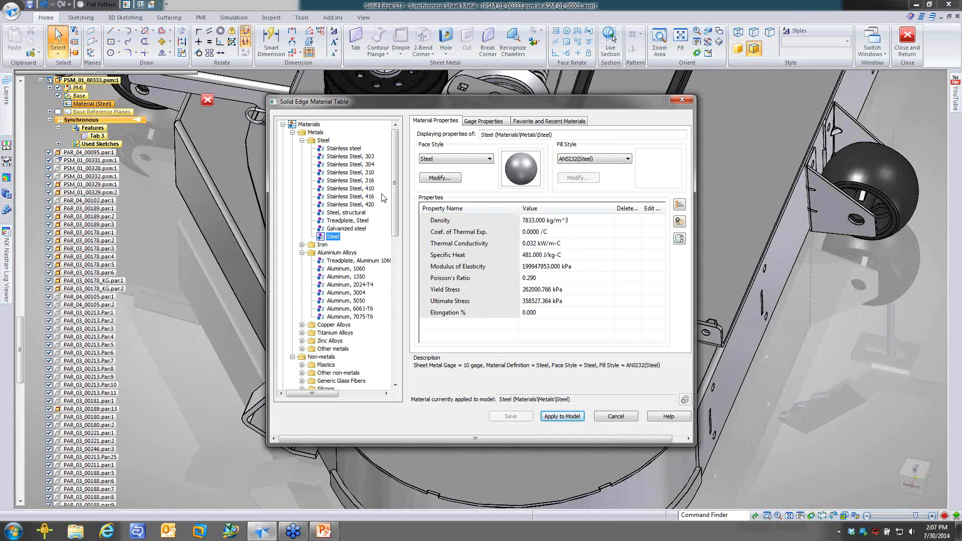
Step: Set the sheet metal gage of the Steel material to 14 gage and apply it to the model
left_click(489, 123)
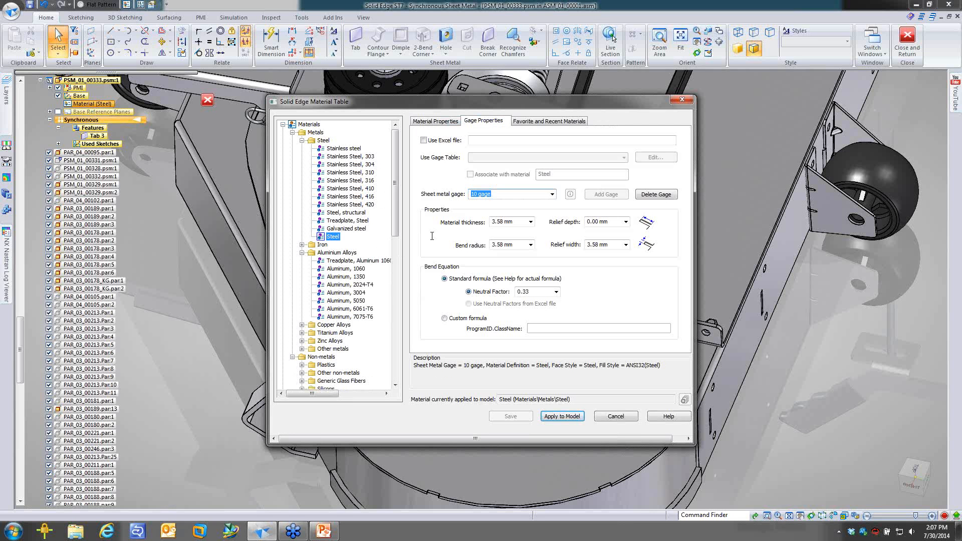
left_click(552, 194)
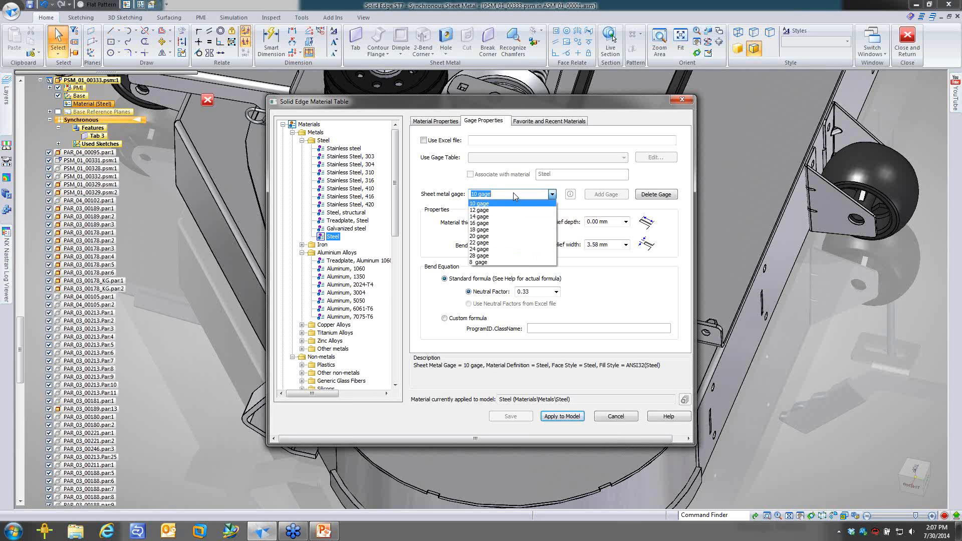
left_click(493, 216)
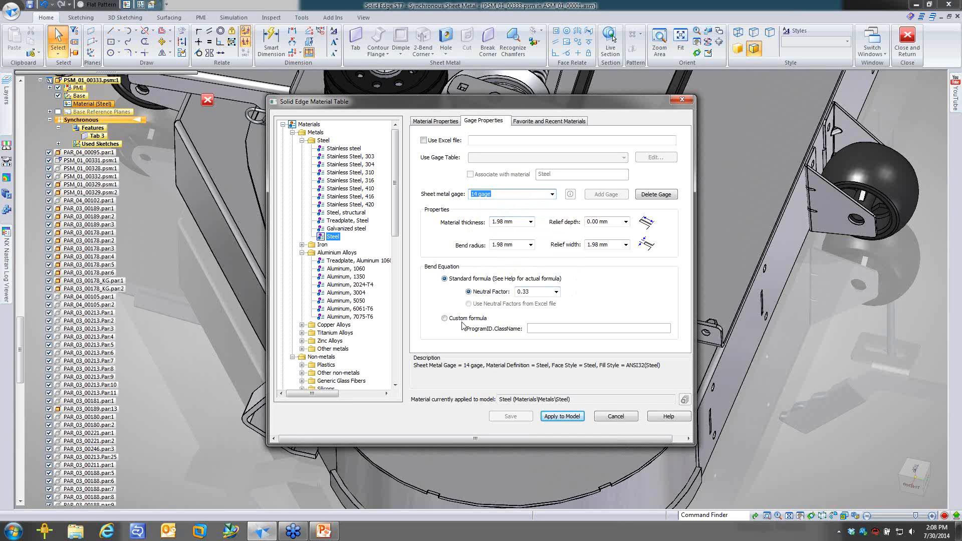
left_click(555, 416)
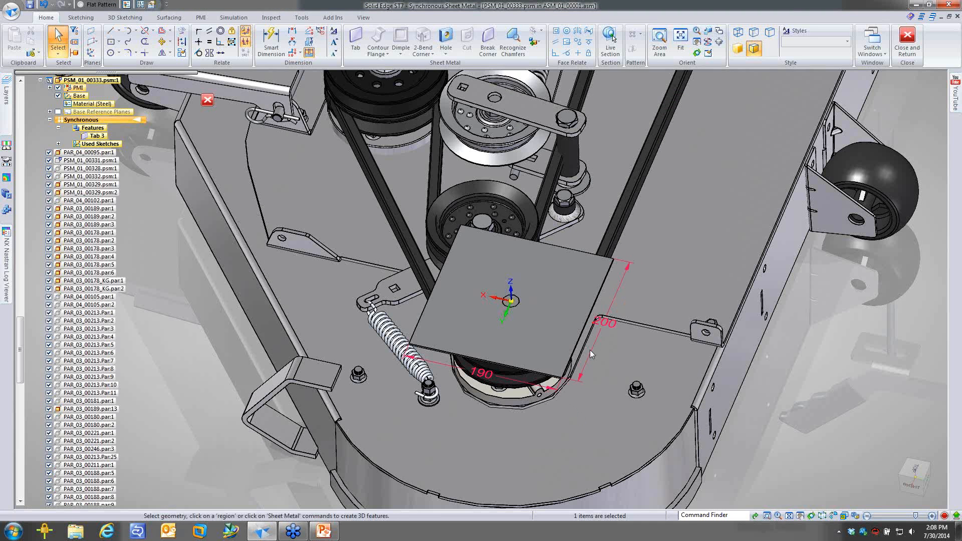
Step: Unlock both the 200 mm and the 190 mm dimensions of the tab and clear the selection
left_click(590, 353)
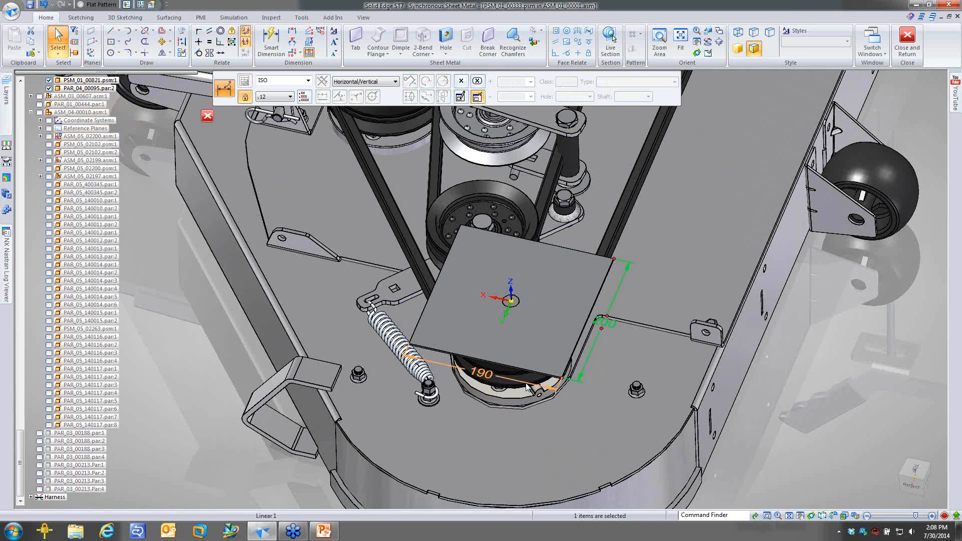
left_click(527, 386, "ctrl")
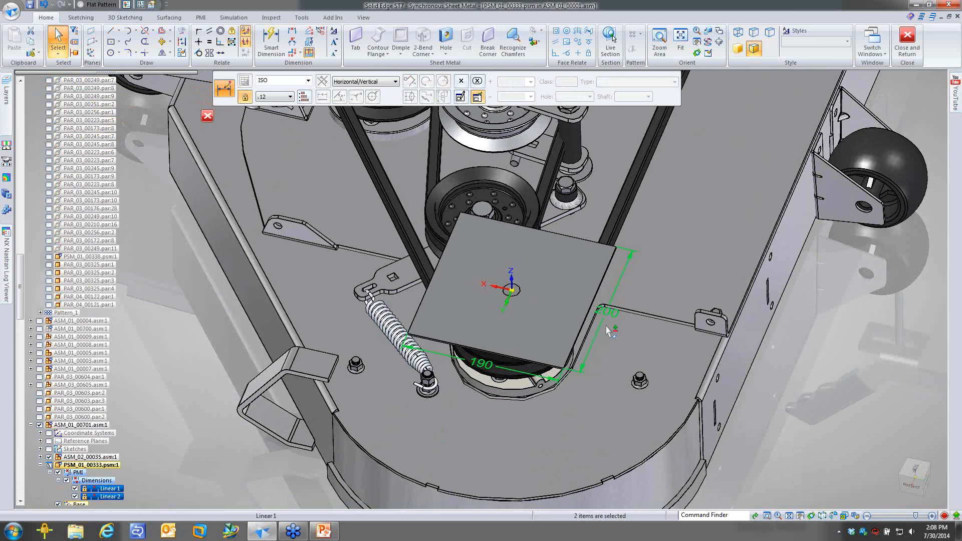
key("Escape")
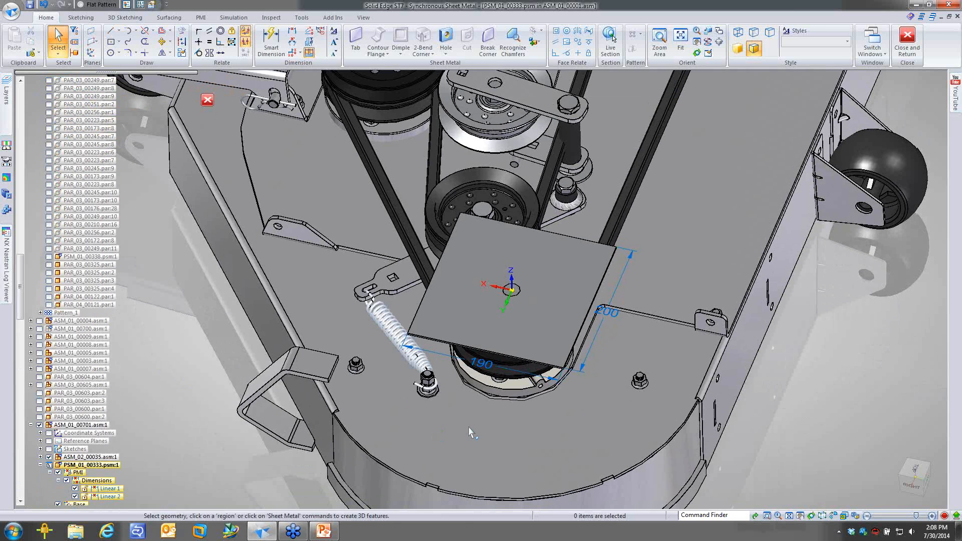
Step: Create 90° flanges about 111 mm long along three edges of the tab, running down to the deck
middle_click_drag(469, 428, 460, 421)
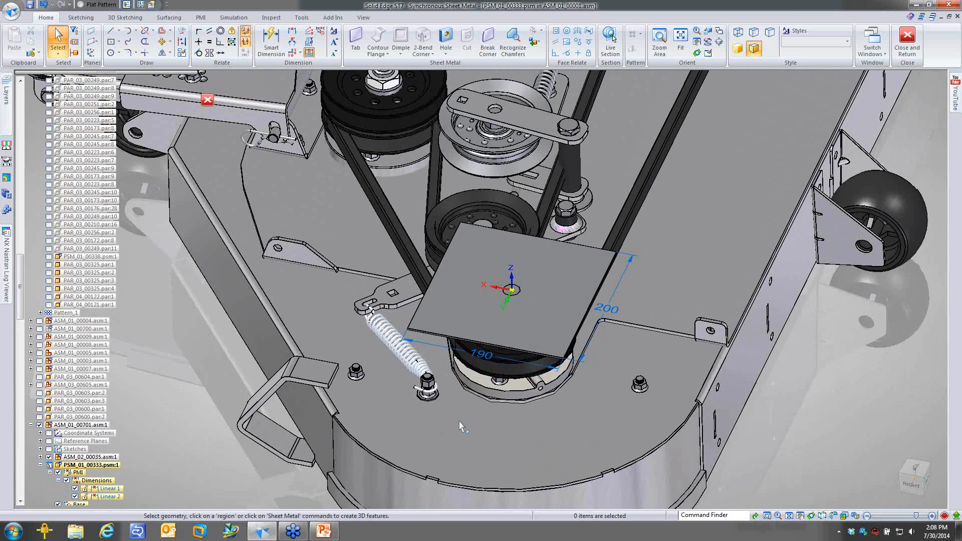
middle_click_drag(460, 421, 492, 239)
left_click(452, 298)
left_click(441, 262, "ctrl")
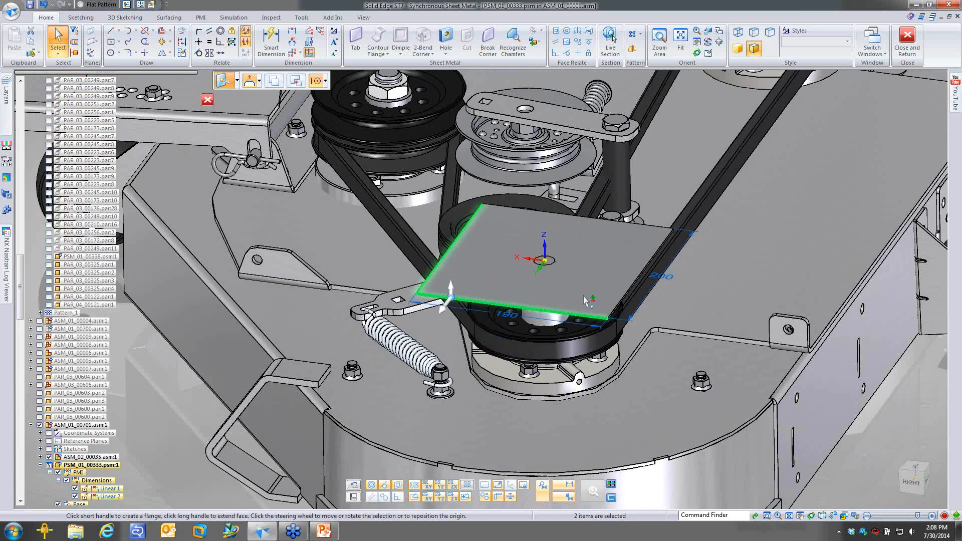
left_click(639, 273, "ctrl")
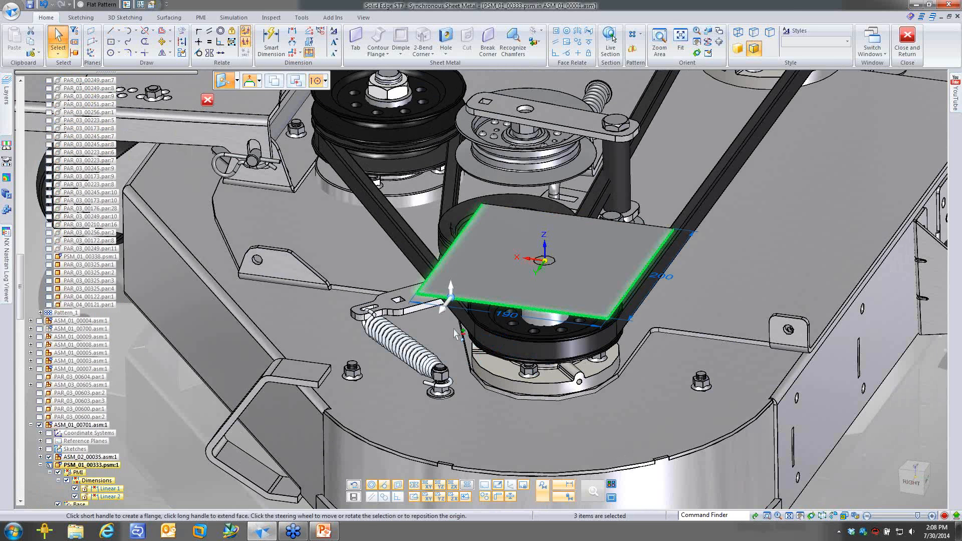
left_click(452, 296)
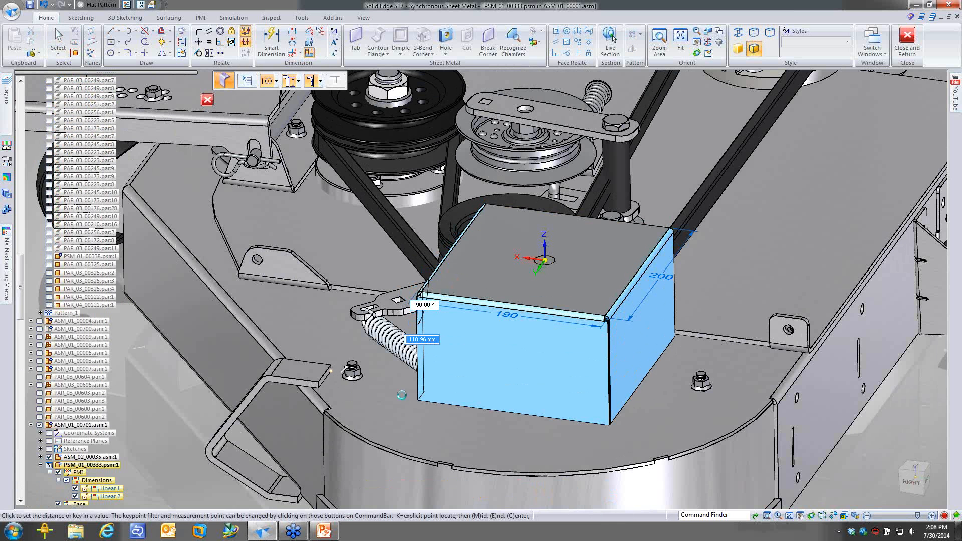
left_click(386, 403)
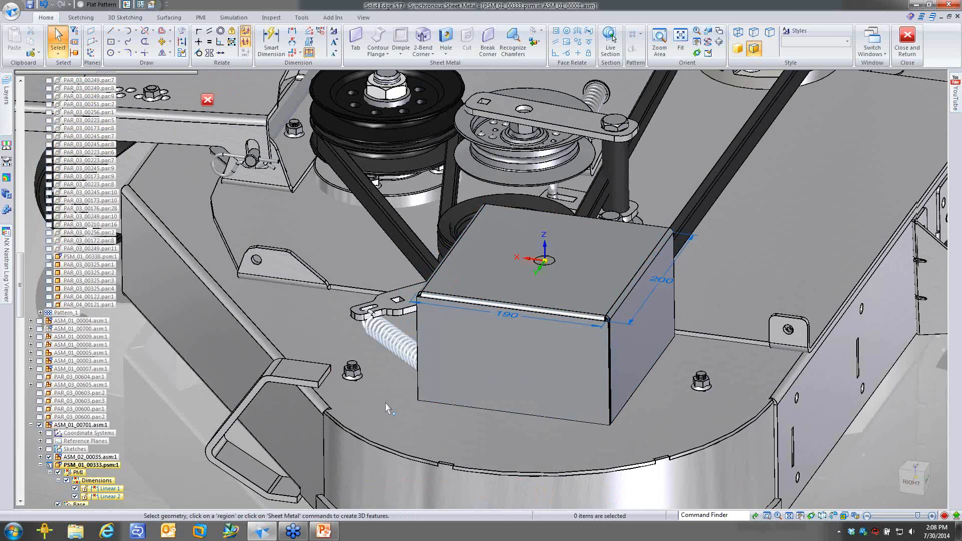
Step: Examine the flanged cover and its fit around the pulley and belt from the front and the open side
middle_click_drag(386, 408, 478, 417)
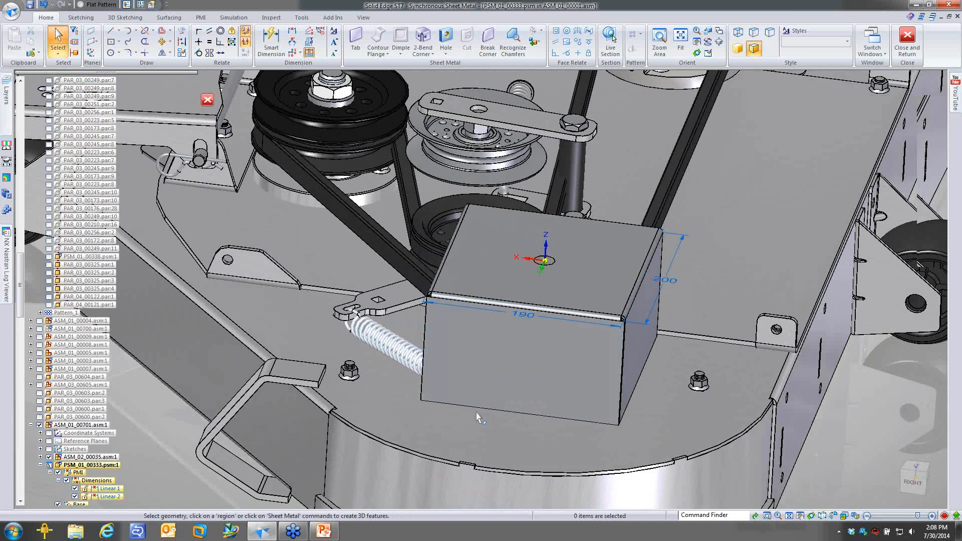
middle_click_drag(477, 418, 480, 292)
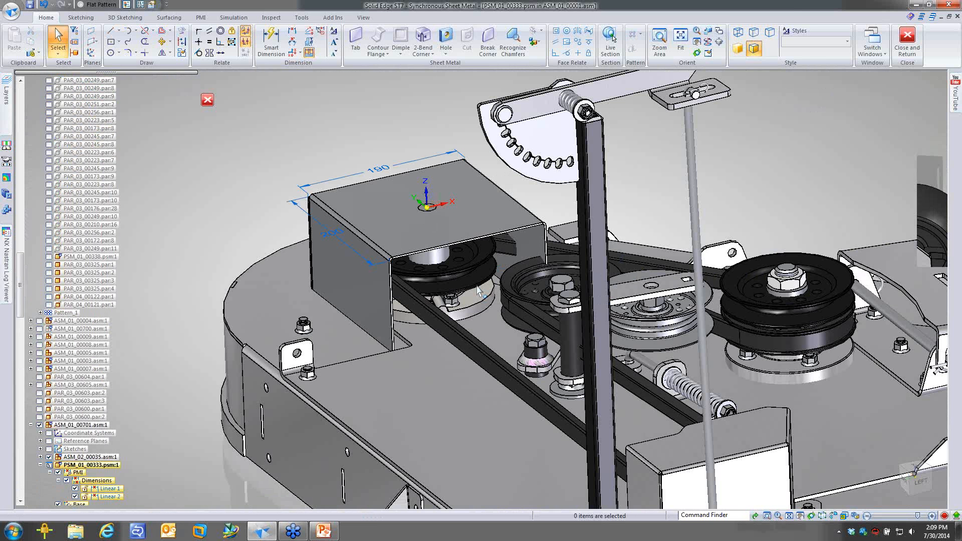
scroll(403, 312, "up", 3)
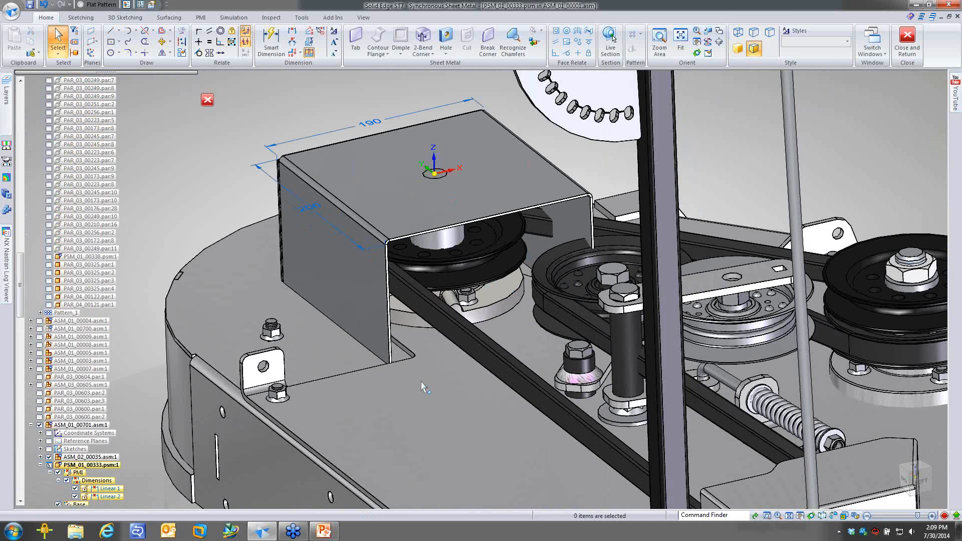
scroll(423, 391, "up", 1)
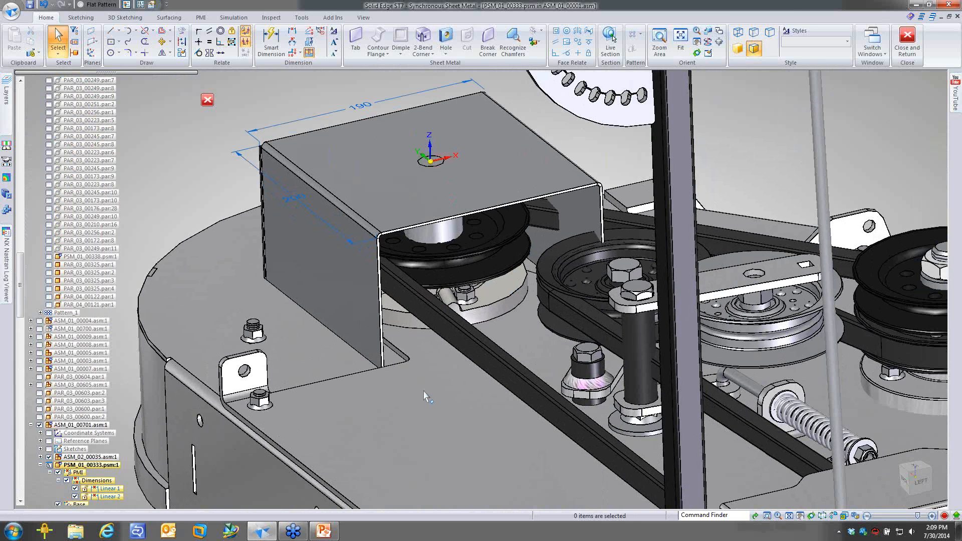
middle_click_drag(424, 392, 414, 388)
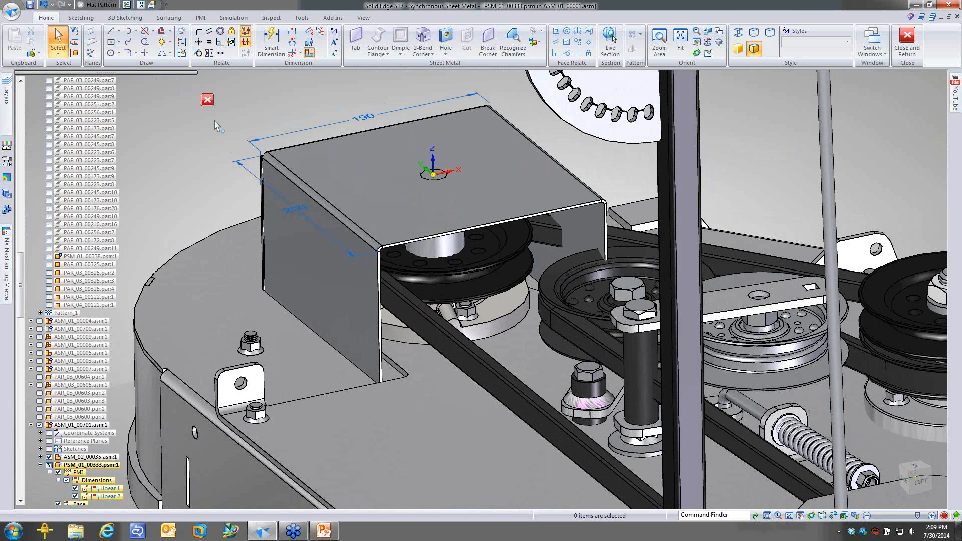
middle_click_drag(215, 120, 218, 123, "shift")
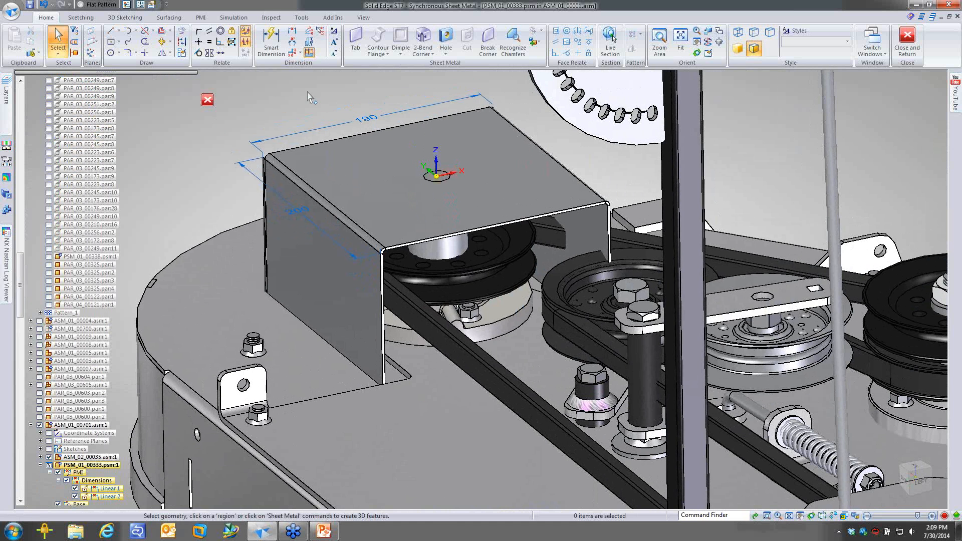
middle_click_drag(311, 98, 355, 111, "shift")
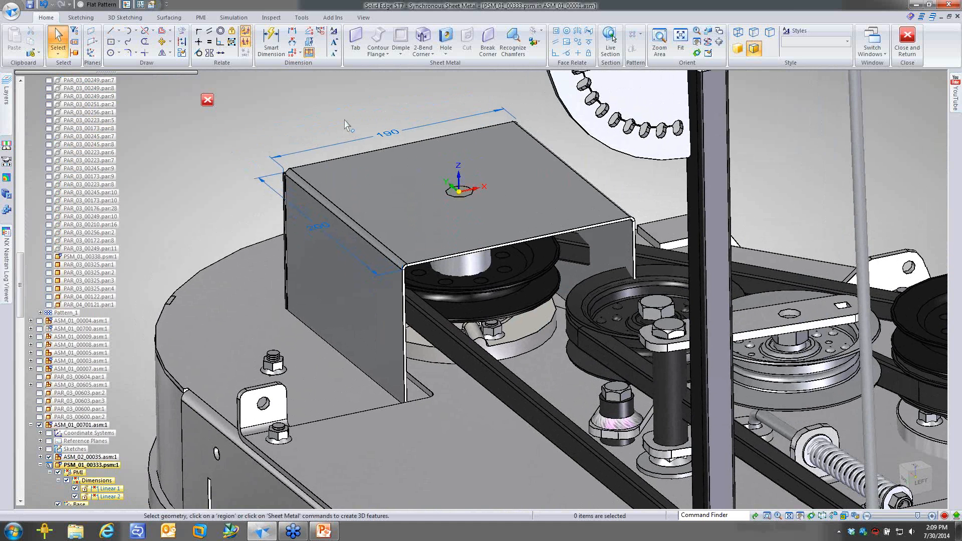
scroll(348, 126, "up", 1)
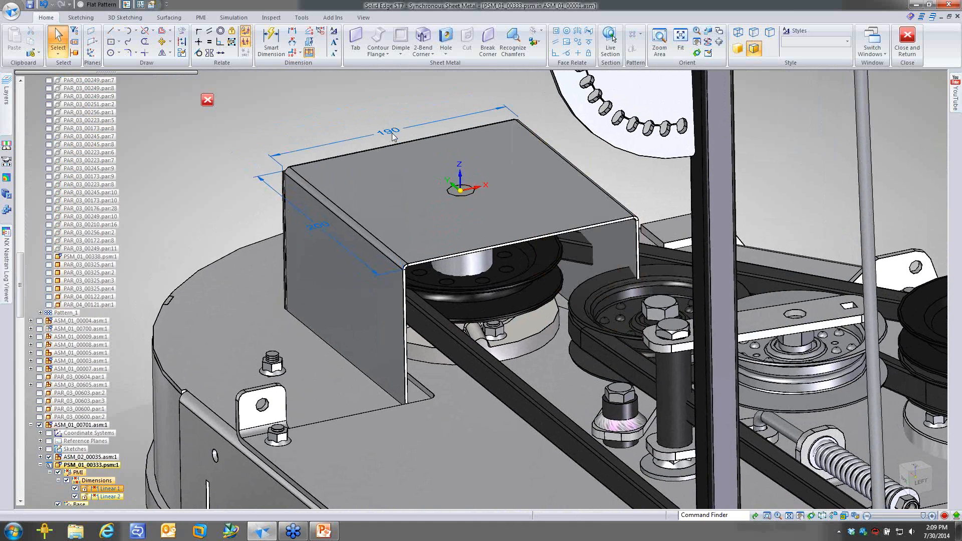
Step: Try the cover's 190 mm width at 199.5 mm, return it to 190 mm and close the dimension edit
left_click(394, 137)
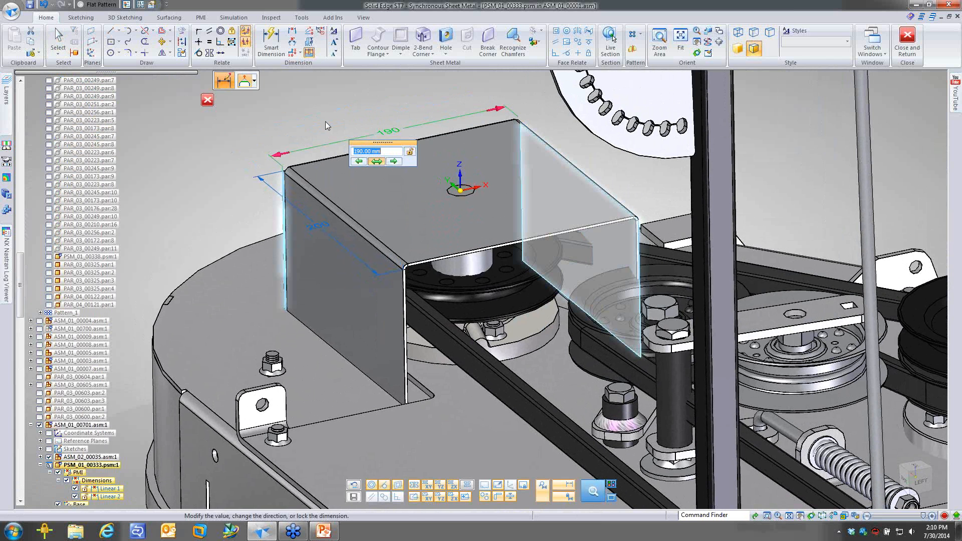
type("199.5")
key("Return")
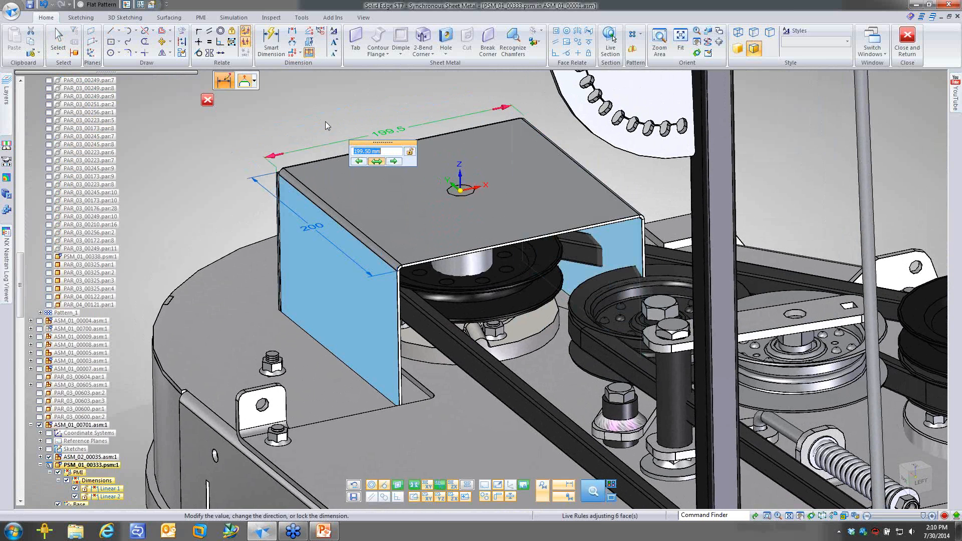
scroll(326, 121, "up", 2)
scroll(326, 122, "down", 3)
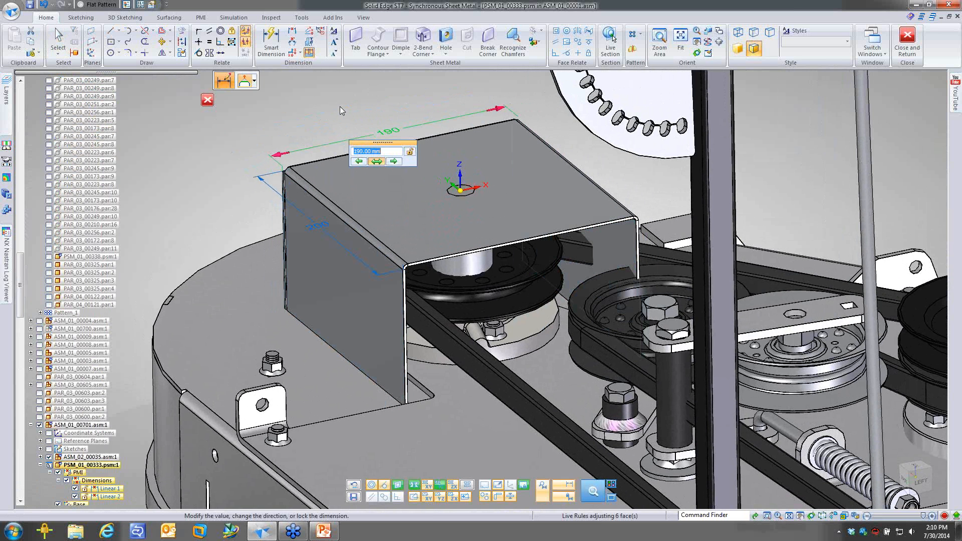
left_click(382, 111)
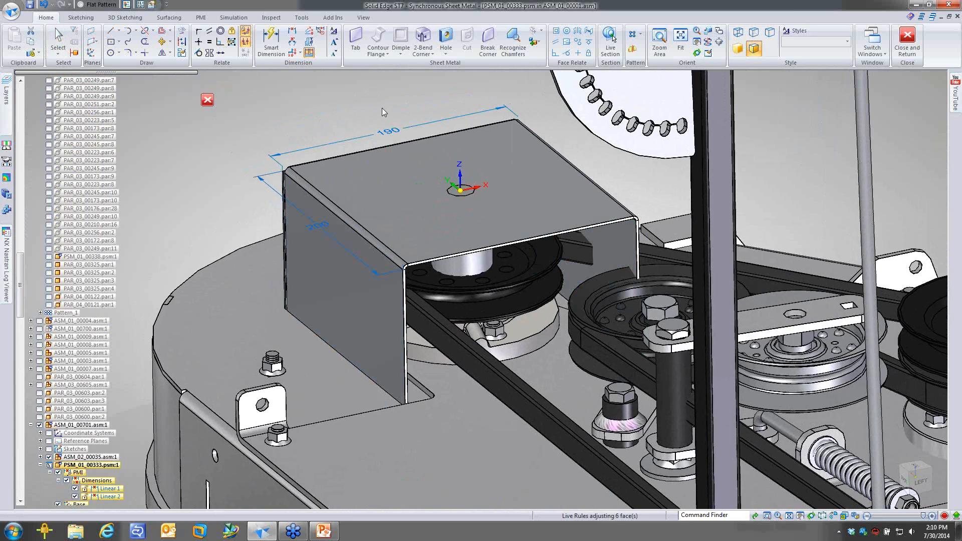
Step: Dimension the inside width between the two side flanges as 200 mm and hide the part's PMI dimensions
right_click(382, 111)
left_click(384, 142)
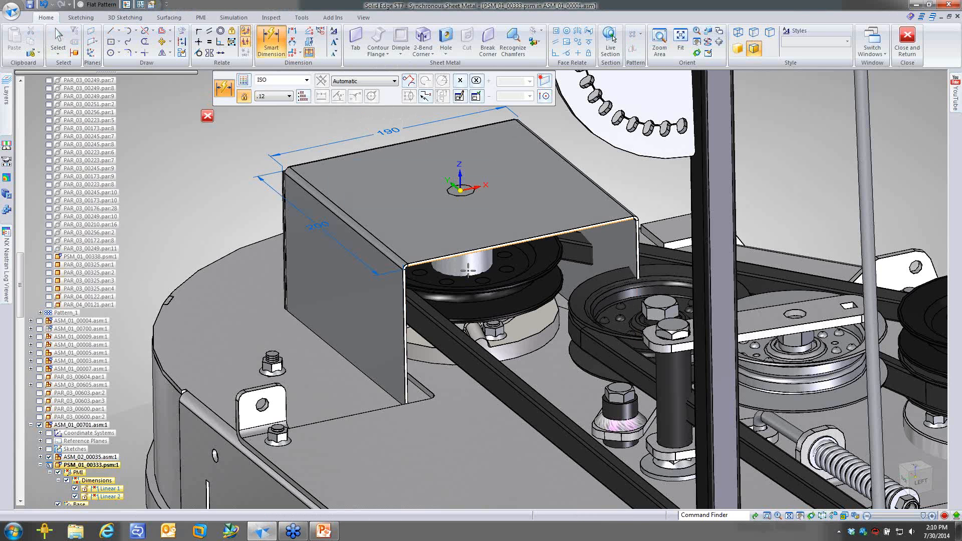
left_click(468, 271)
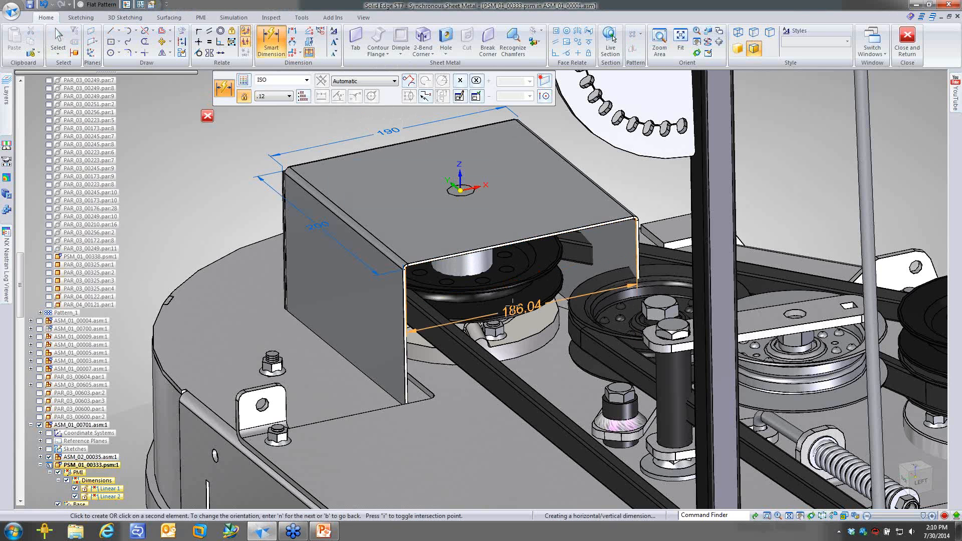
left_click(513, 303)
type("2")
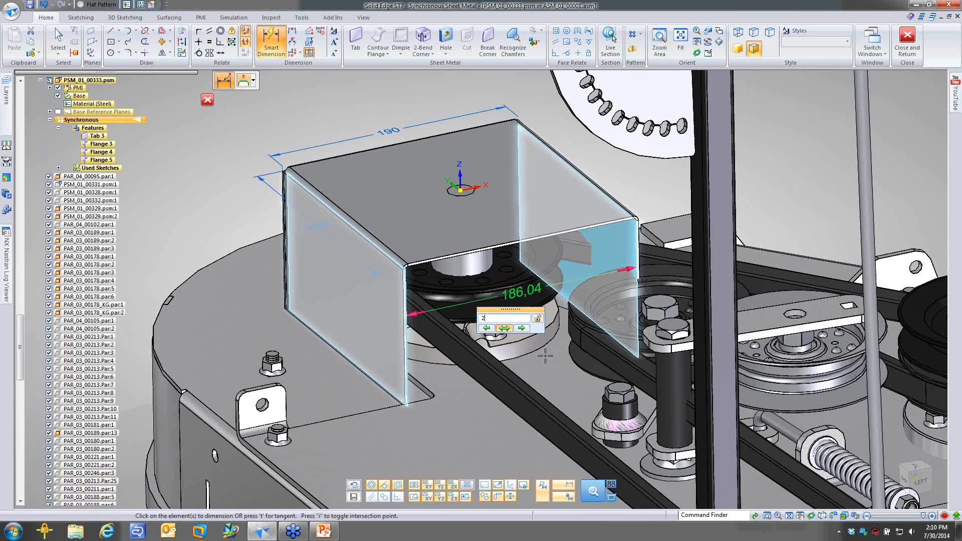
type("00")
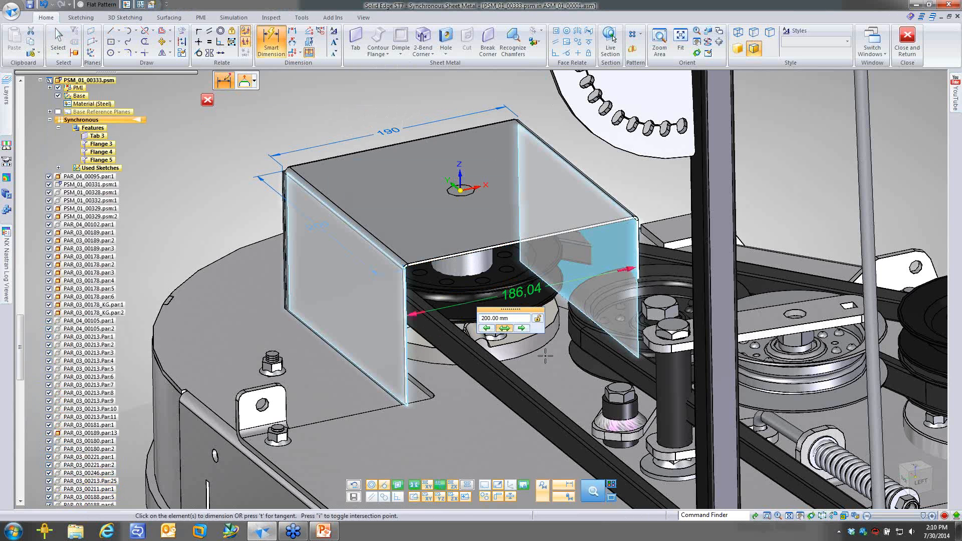
key("Return")
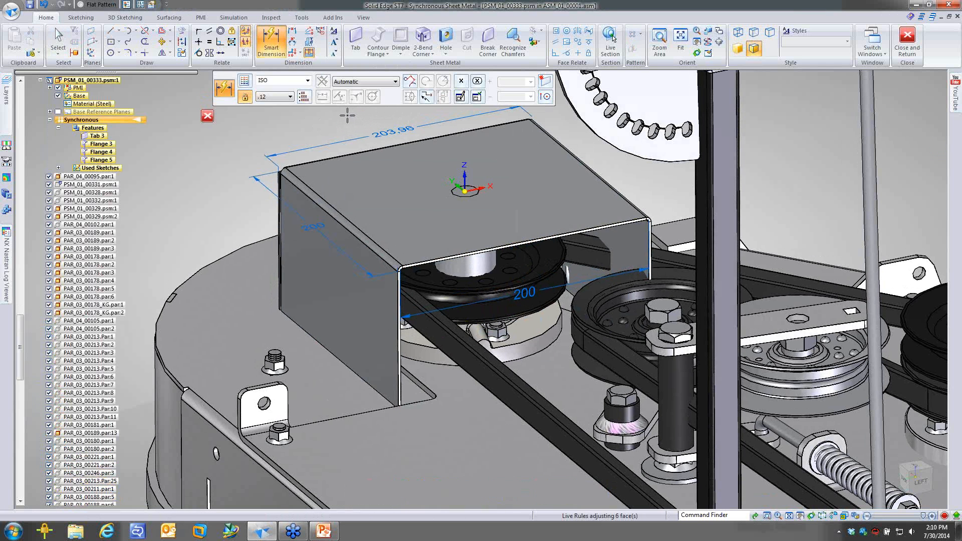
left_click(58, 88)
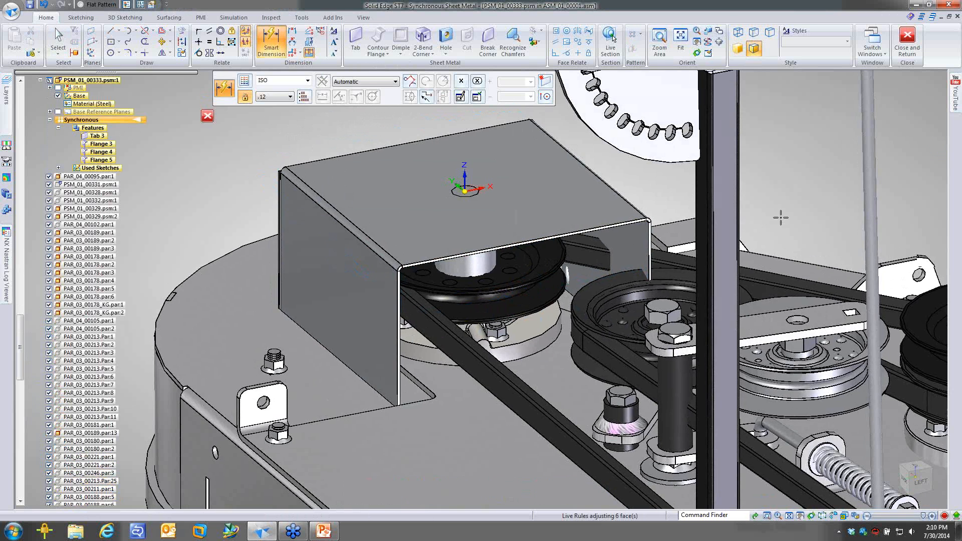
Step: Sketch a horizontal line on the outer face of the side flange next to the extension spring
middle_click_drag(781, 217, 560, 286)
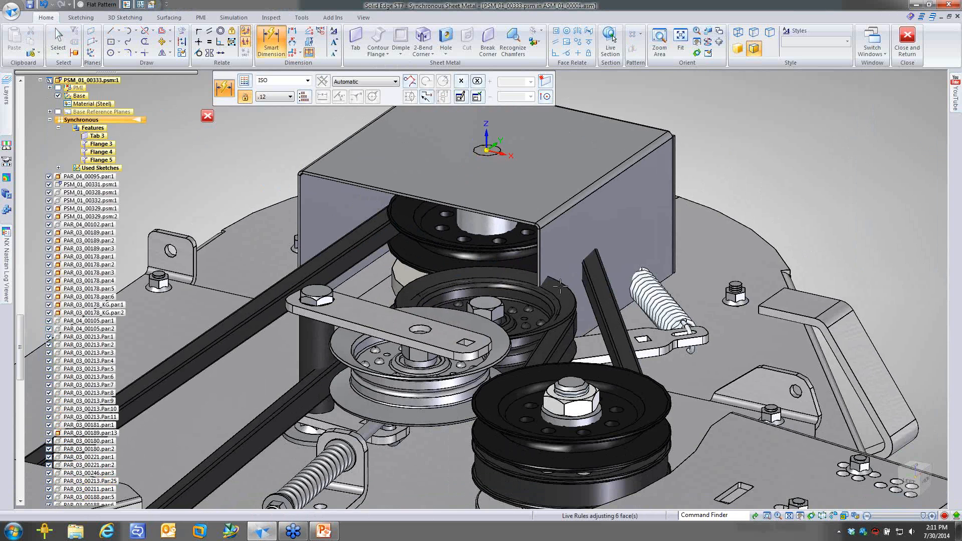
middle_click_drag(560, 286, 701, 166)
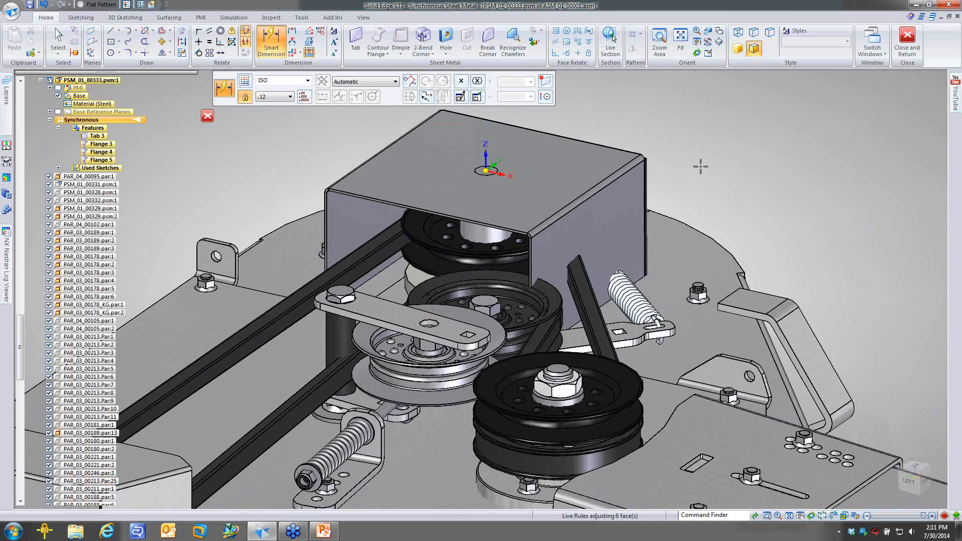
key("l")
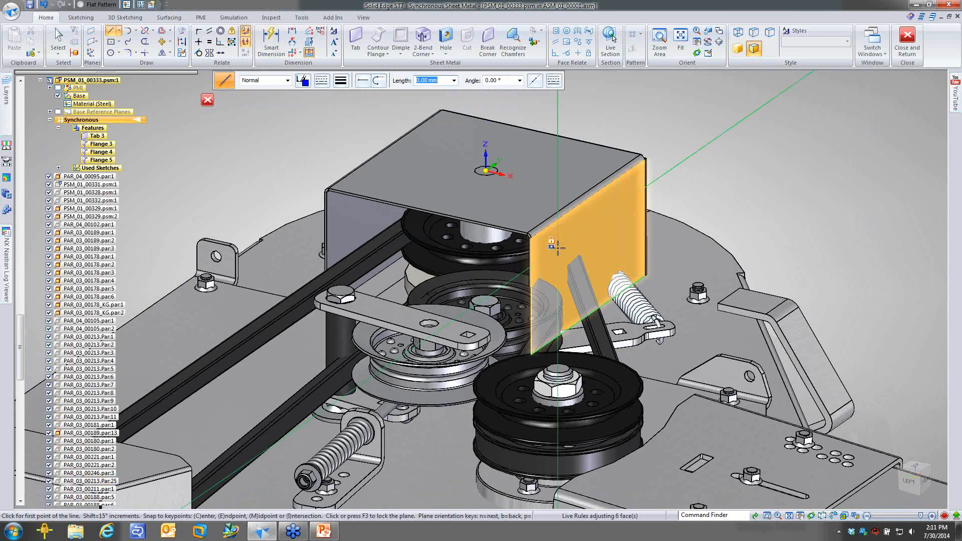
left_click(561, 249)
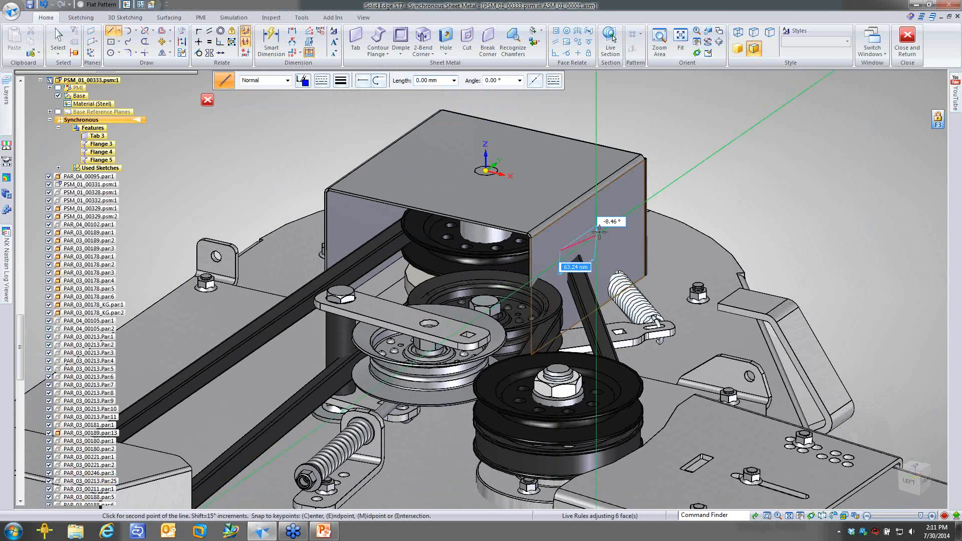
left_click(618, 211)
key("Escape")
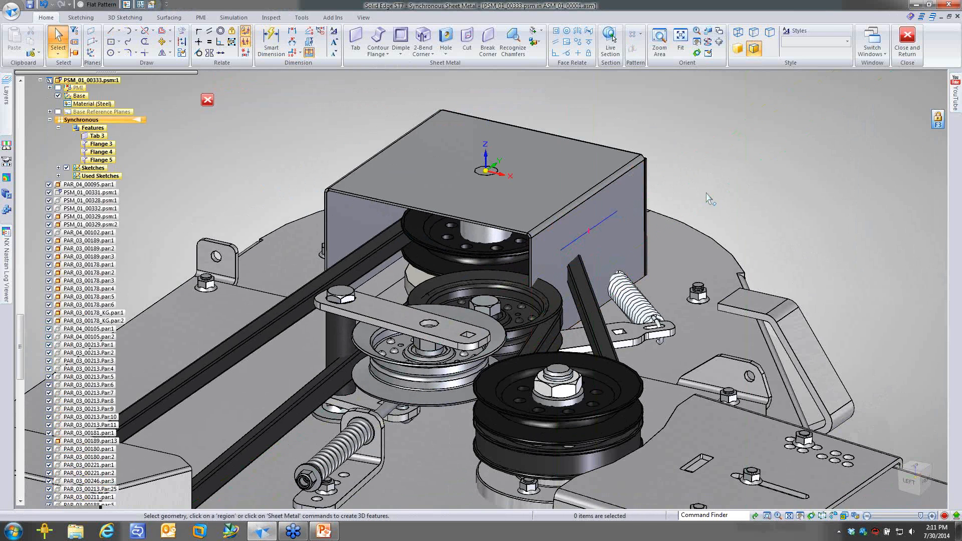
Step: Create a jog along the sketched line, offsetting the lower part of the side flange 22 mm outward
right_click_drag(717, 164, 697, 182)
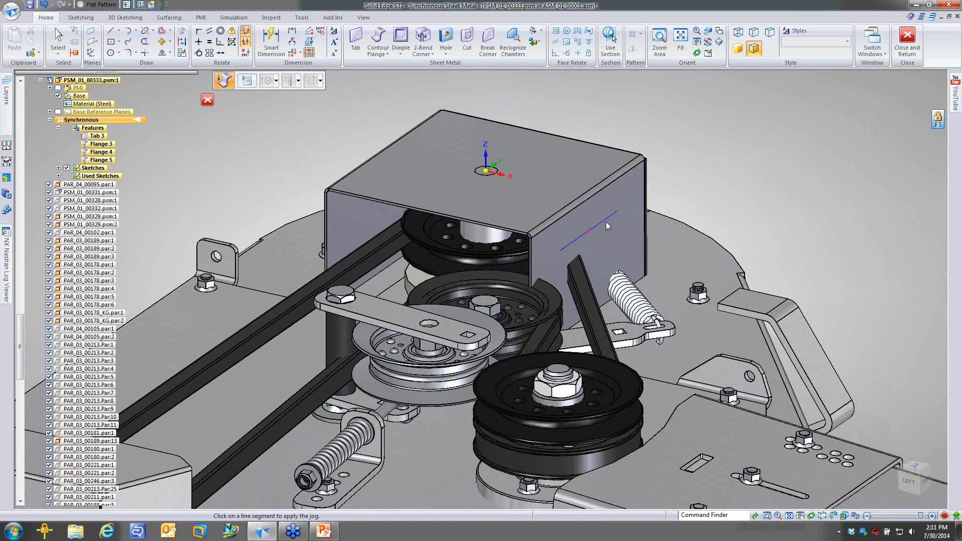
left_click(606, 221)
left_click(590, 248)
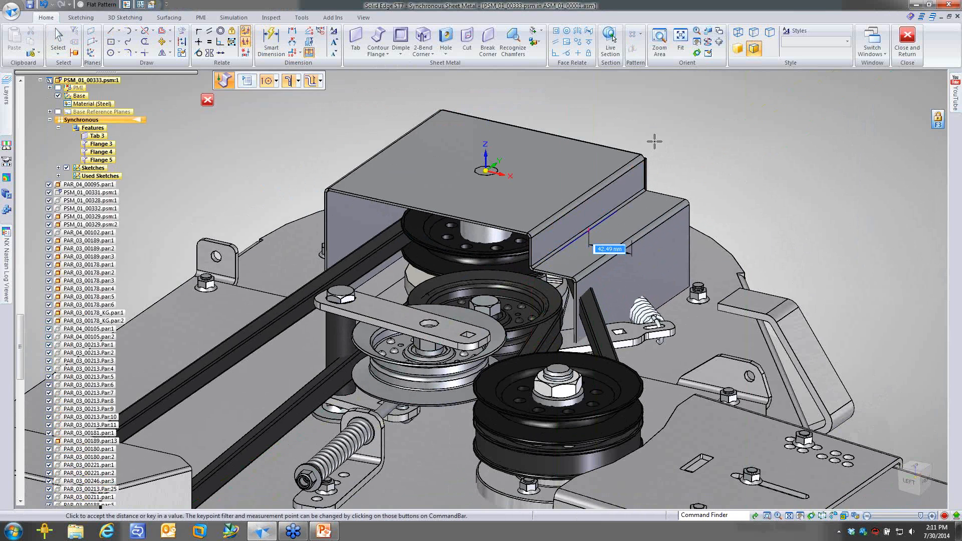
type("22")
key("Return")
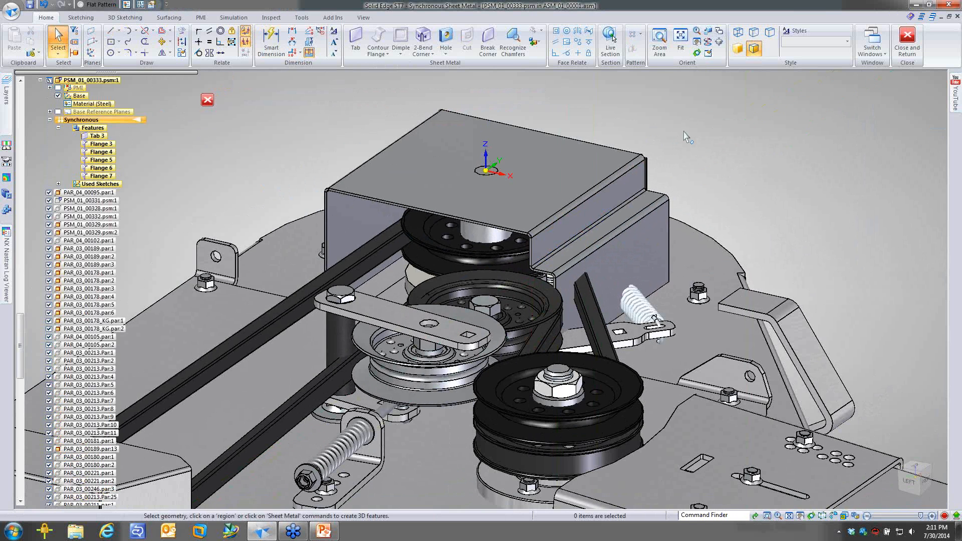
scroll(712, 128, "up", 1)
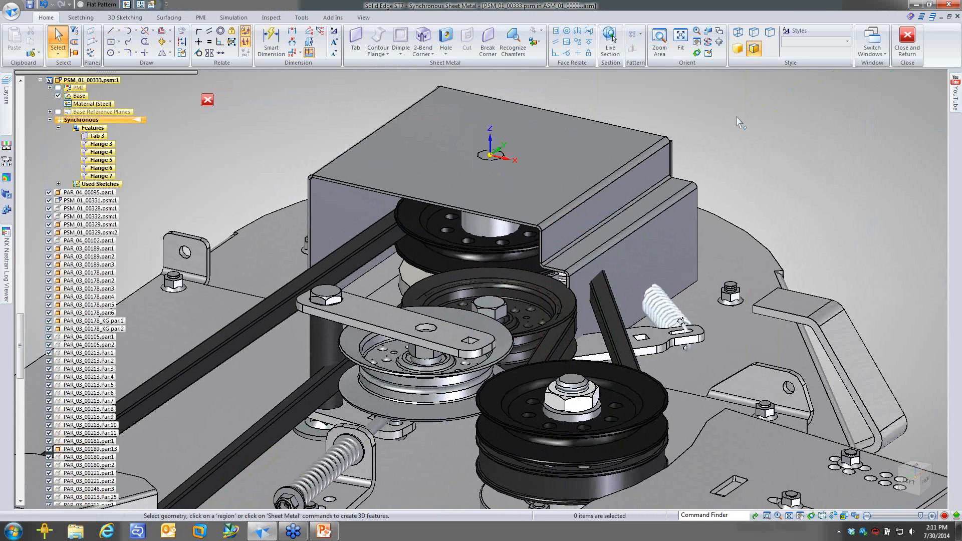
scroll(780, 153, "up", 1)
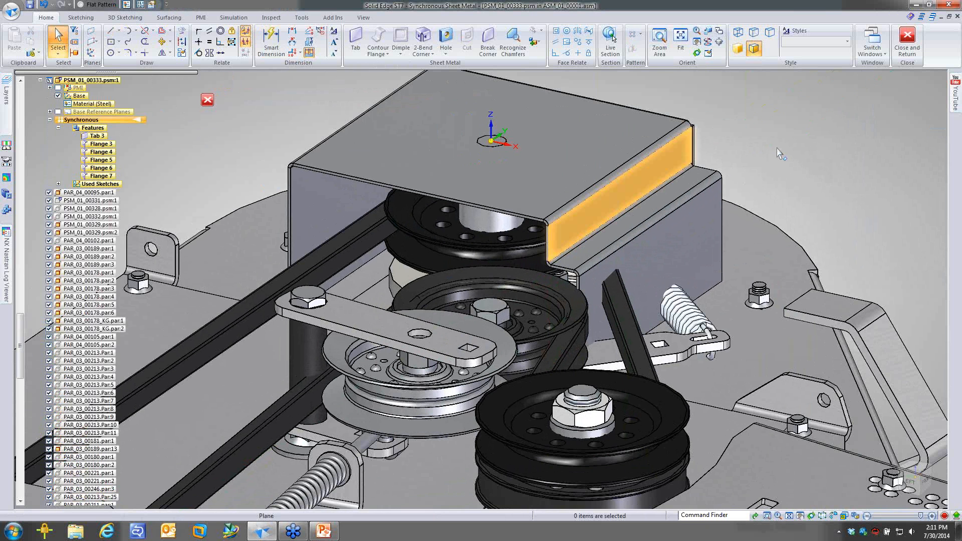
scroll(778, 150, "up", 1)
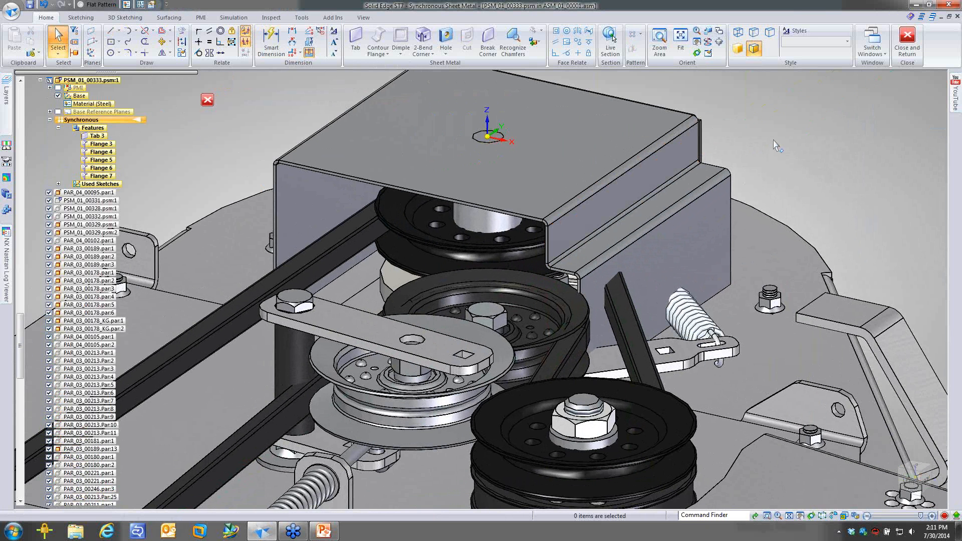
middle_click_drag(774, 141, 777, 129)
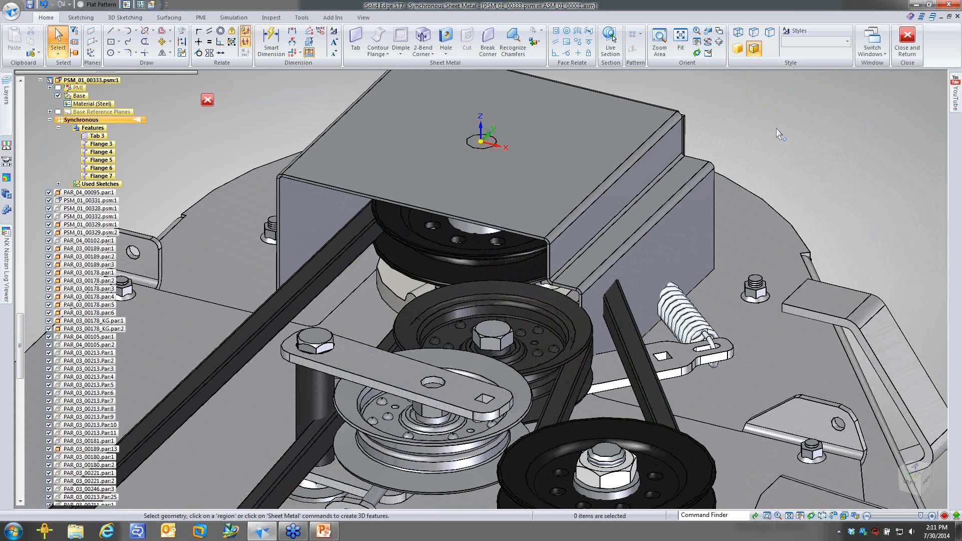
Step: Rotate the jogged side flange's outer face 35 degrees about its rear vertical edge so its front end swings outward
scroll(778, 134, "up", 1)
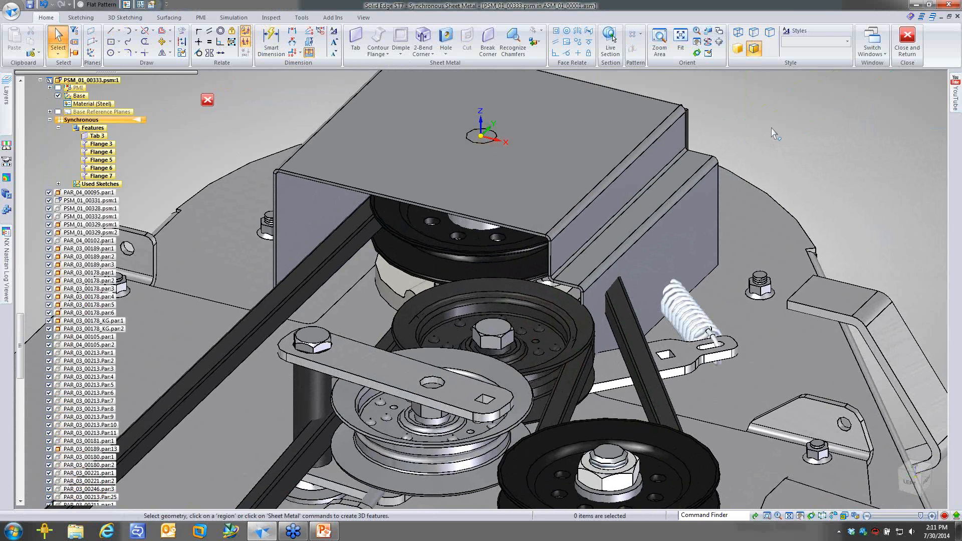
middle_click_drag(772, 129, 786, 125)
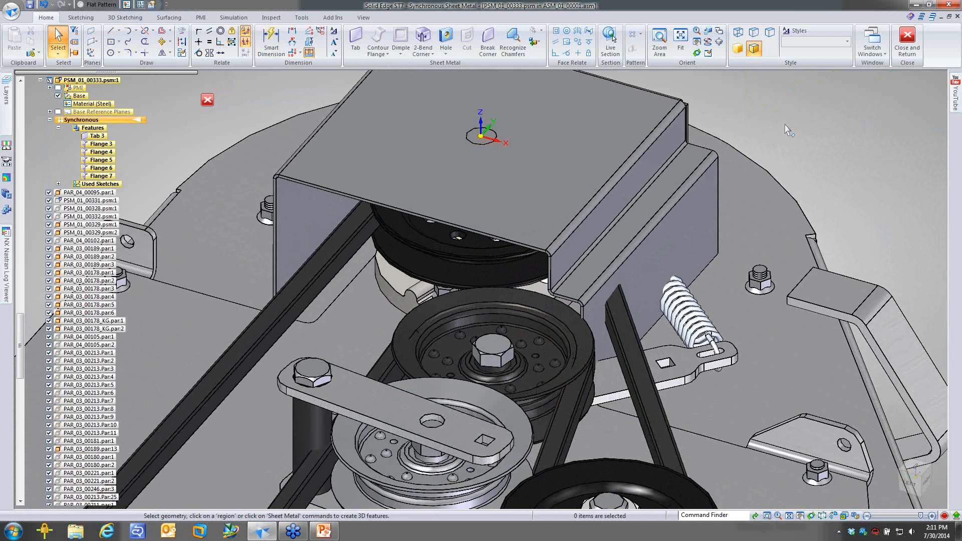
left_click(691, 225)
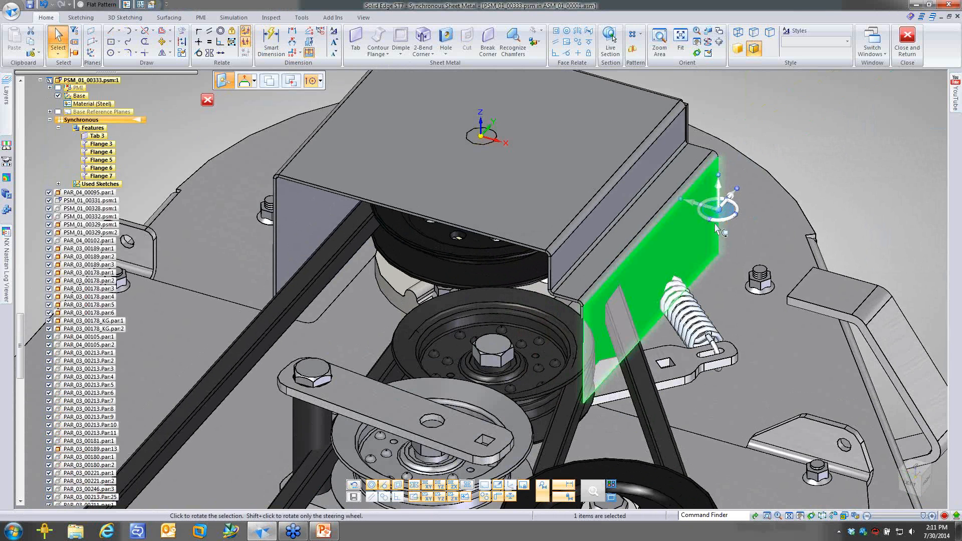
left_click(719, 215)
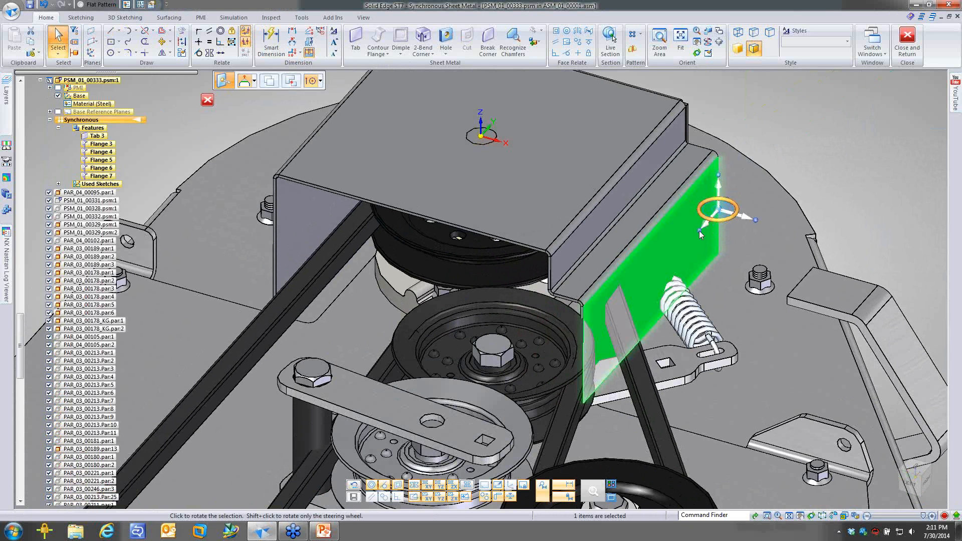
left_click(700, 234)
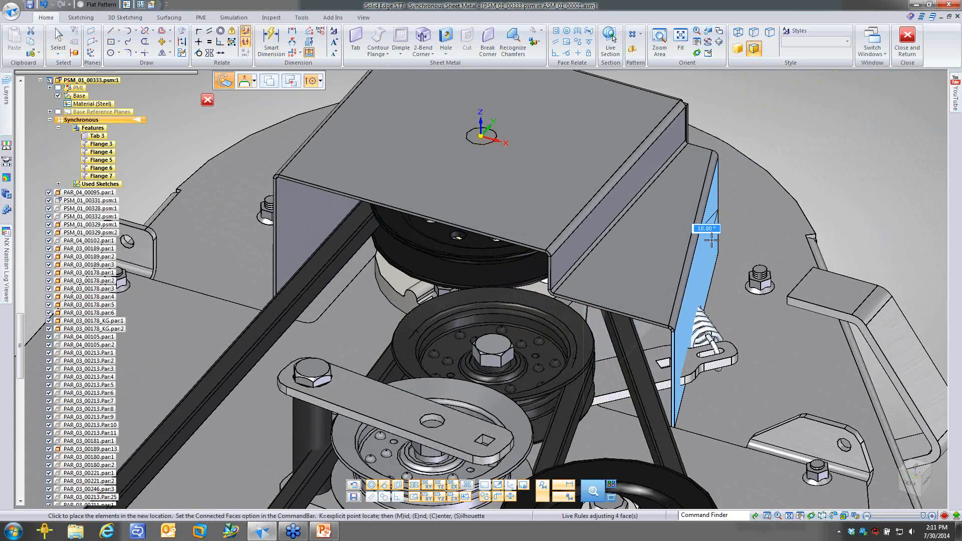
type("35")
key("Return")
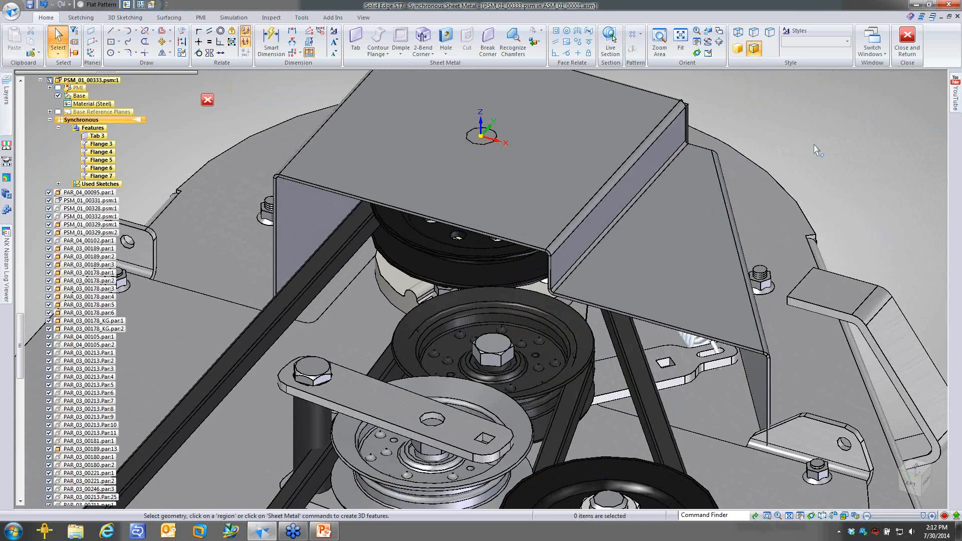
Step: Move the front edge of the cover's angled side top face slightly outward over the belt
middle_click_drag(815, 145, 810, 198)
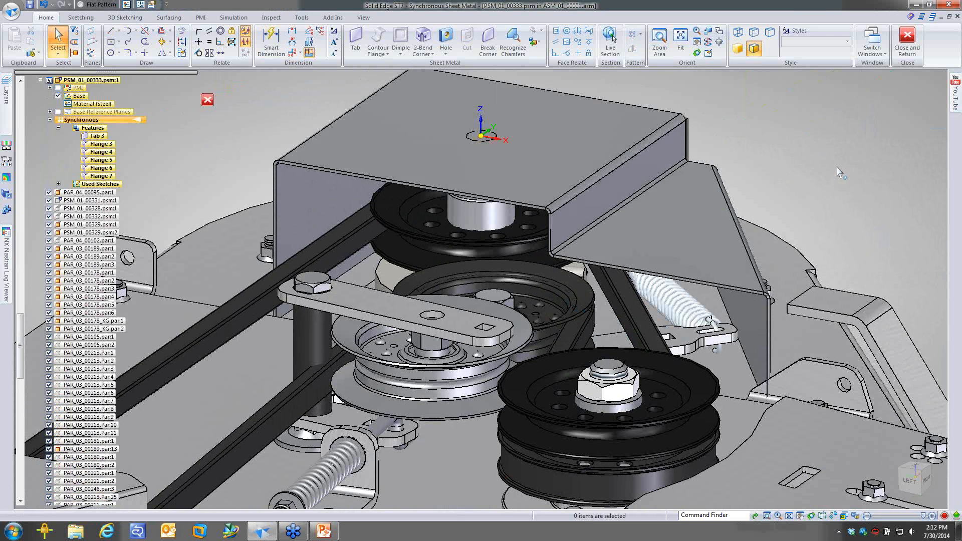
middle_click_drag(841, 173, 795, 158)
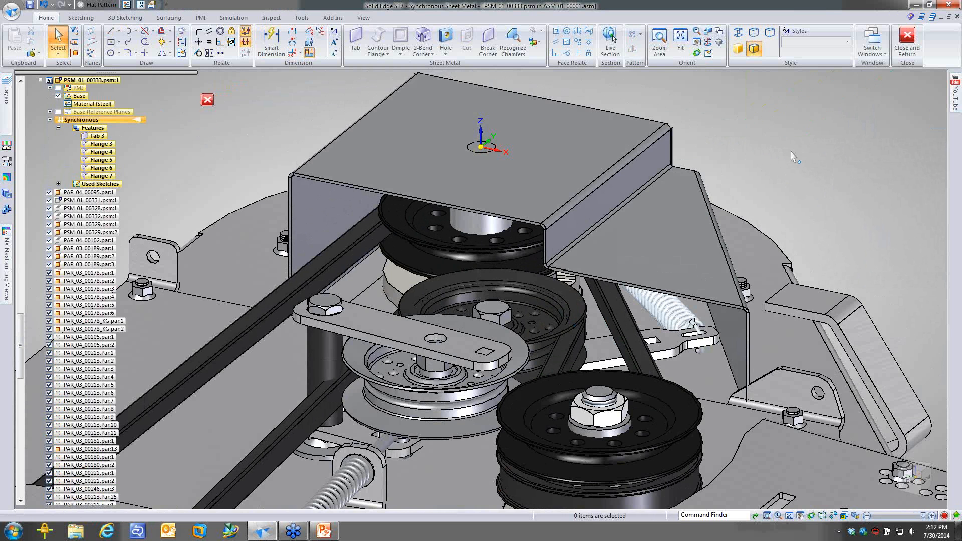
middle_click_drag(795, 158, 661, 290)
left_click(661, 290)
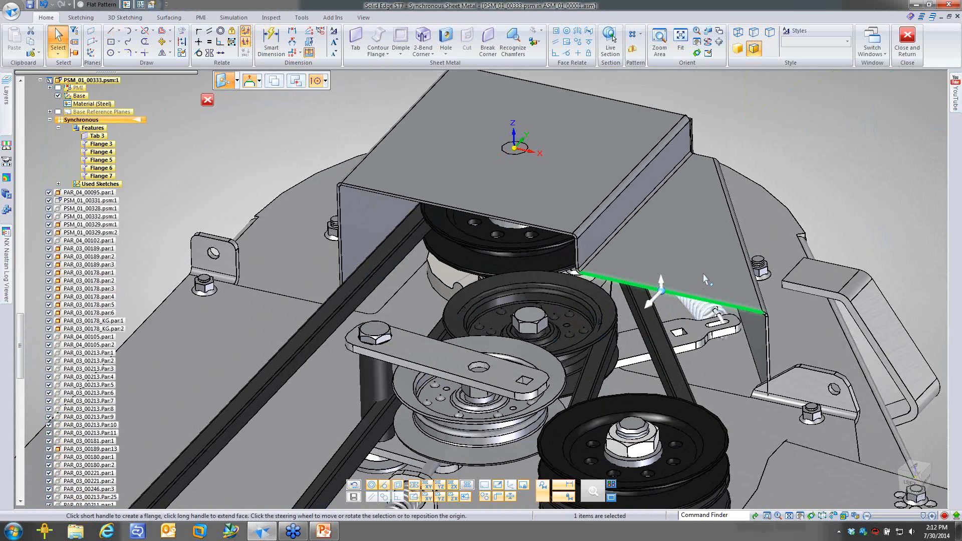
middle_click_drag(706, 279, 694, 313)
left_click(619, 308)
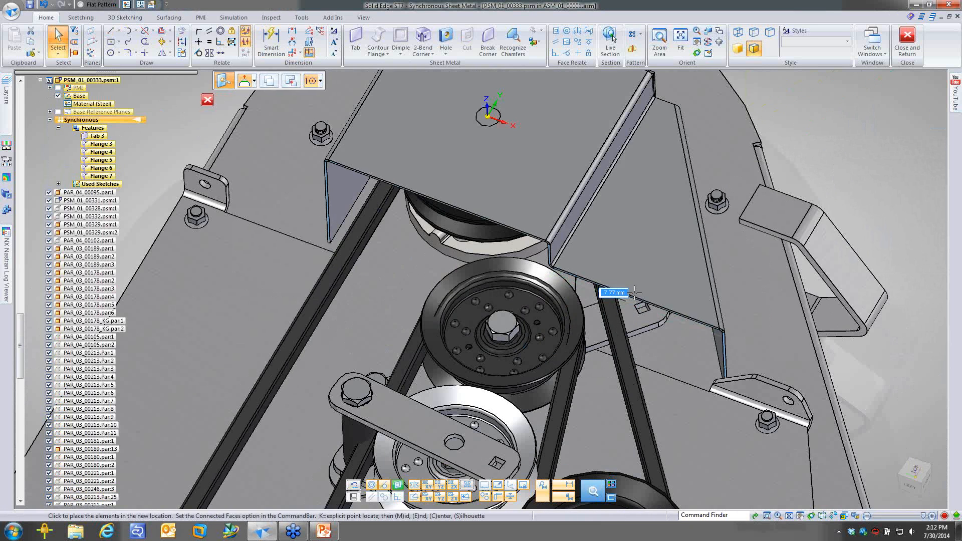
left_click(636, 296)
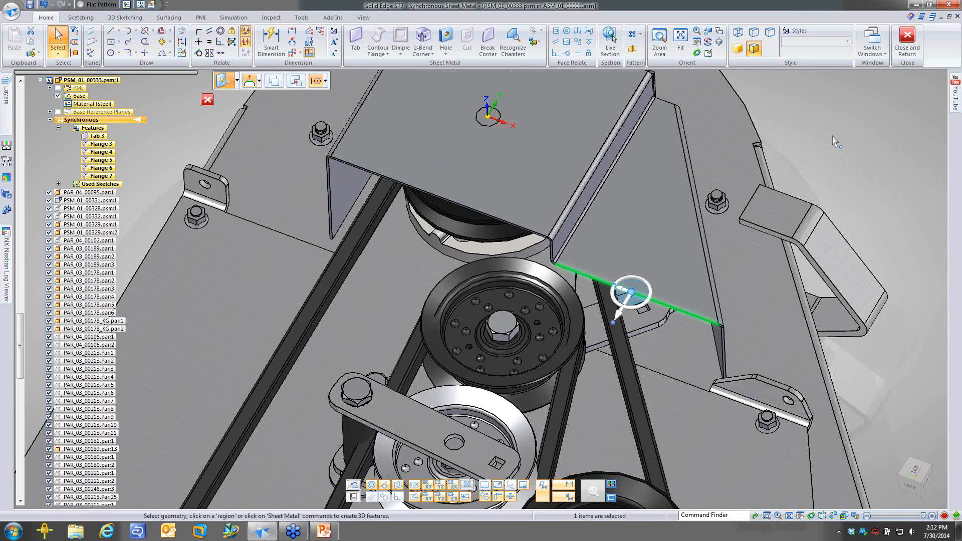
key("Escape")
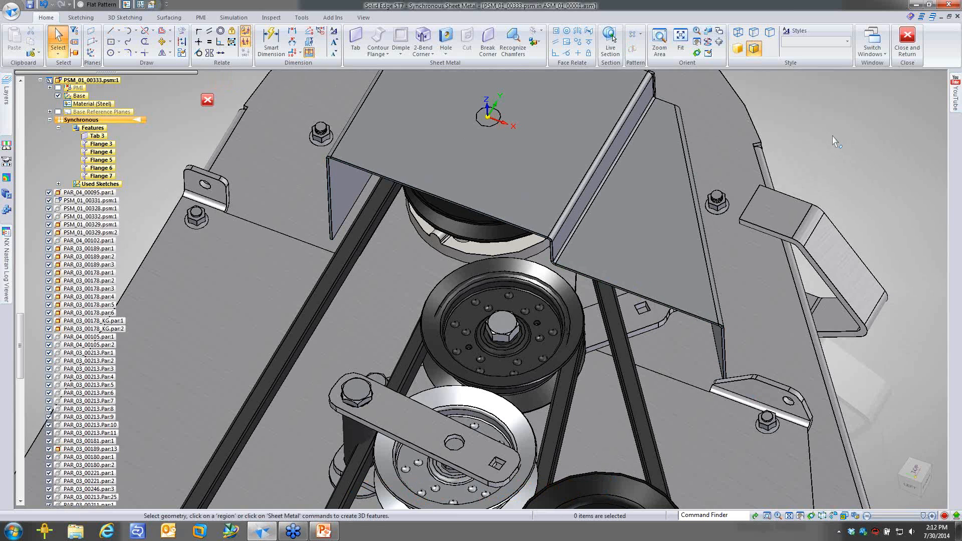
Step: Add a vertical flange along the rear edge of the angled side flange, reaching toward the cover's rear wall
scroll(833, 136, "up", 1, "ctrl")
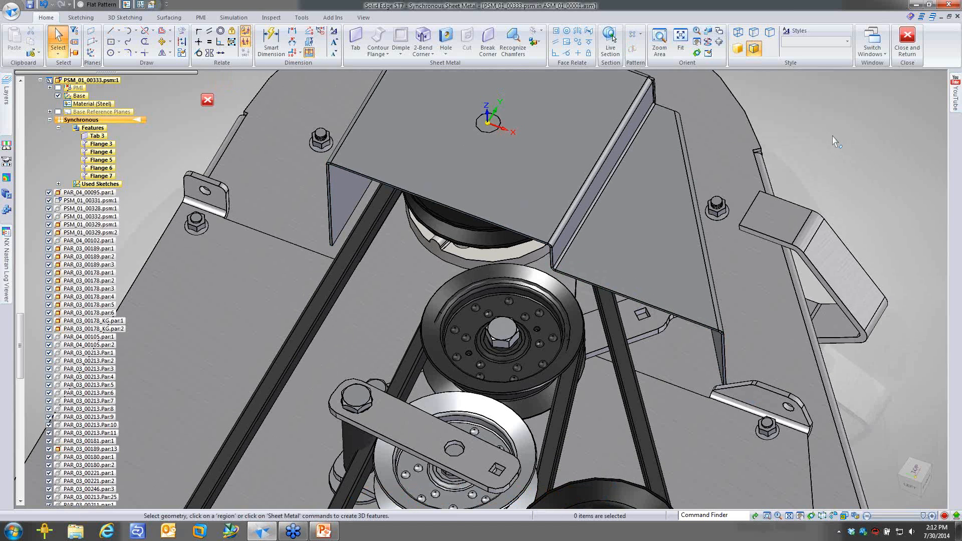
middle_click_drag(833, 136, 824, 201, "shift")
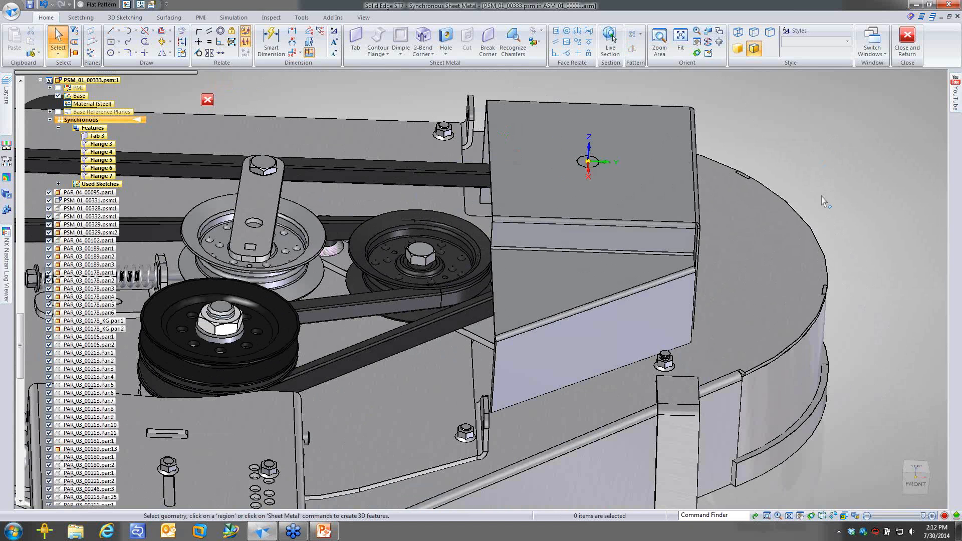
middle_click_drag(823, 198, 838, 223)
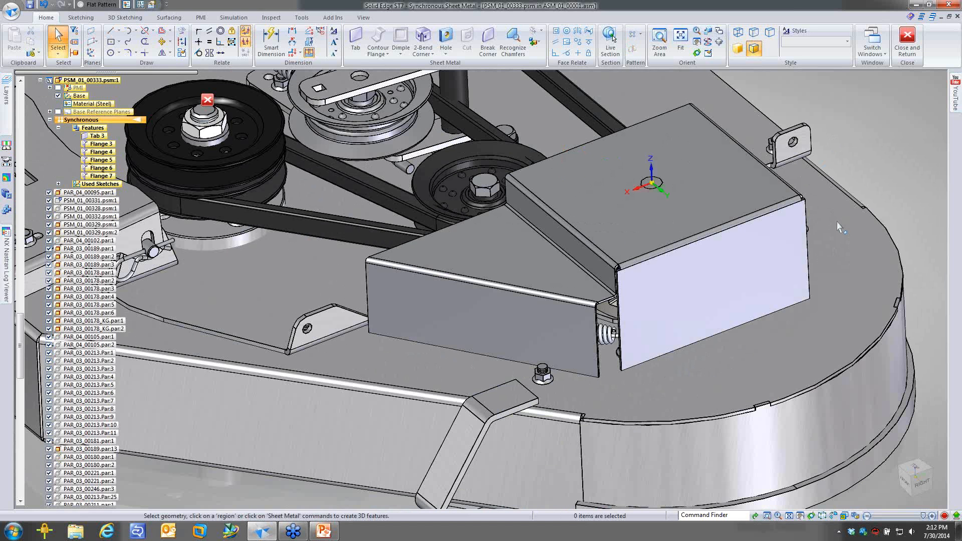
middle_click_drag(840, 228, 619, 383)
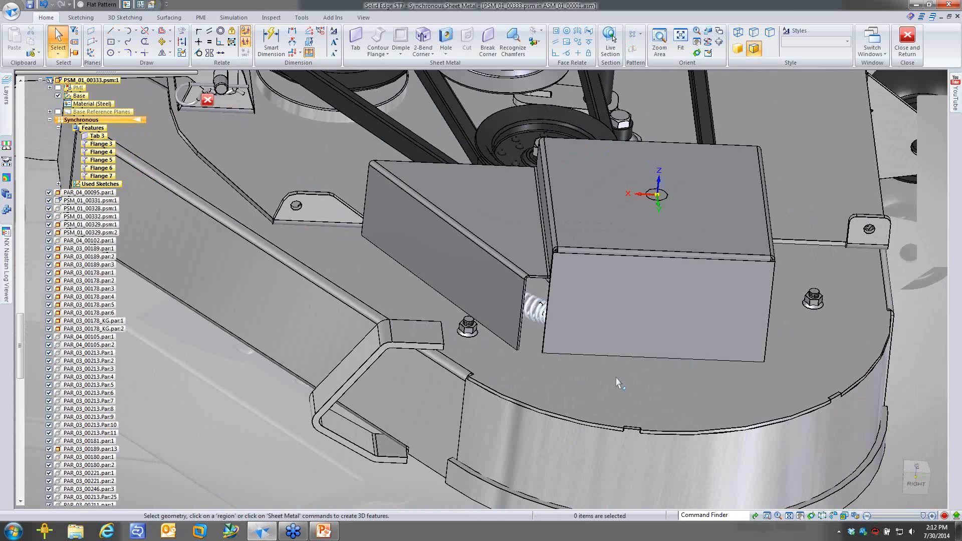
middle_click_drag(619, 384, 521, 325)
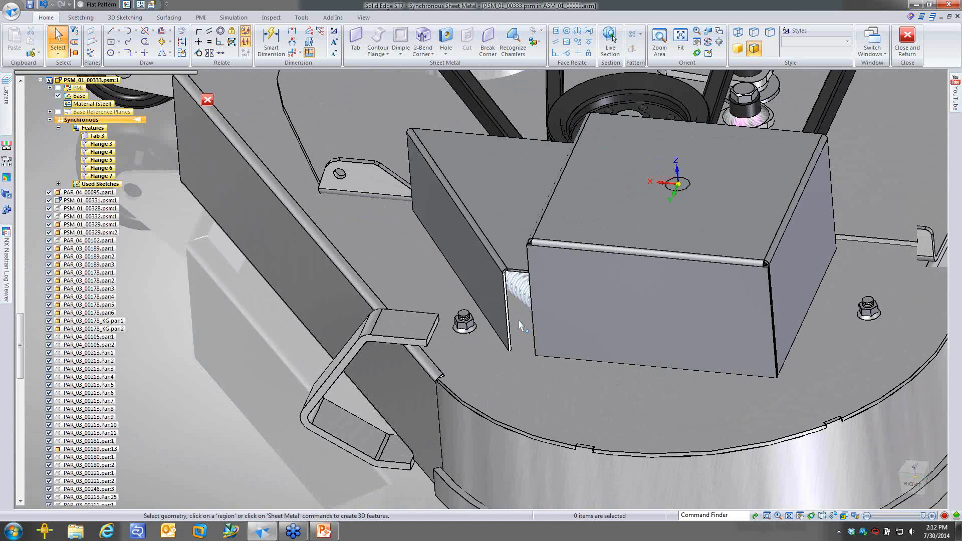
scroll(520, 321, "up", 2)
middle_click_drag(519, 321, 487, 351)
left_click(485, 332)
left_click(473, 336)
left_click(543, 383)
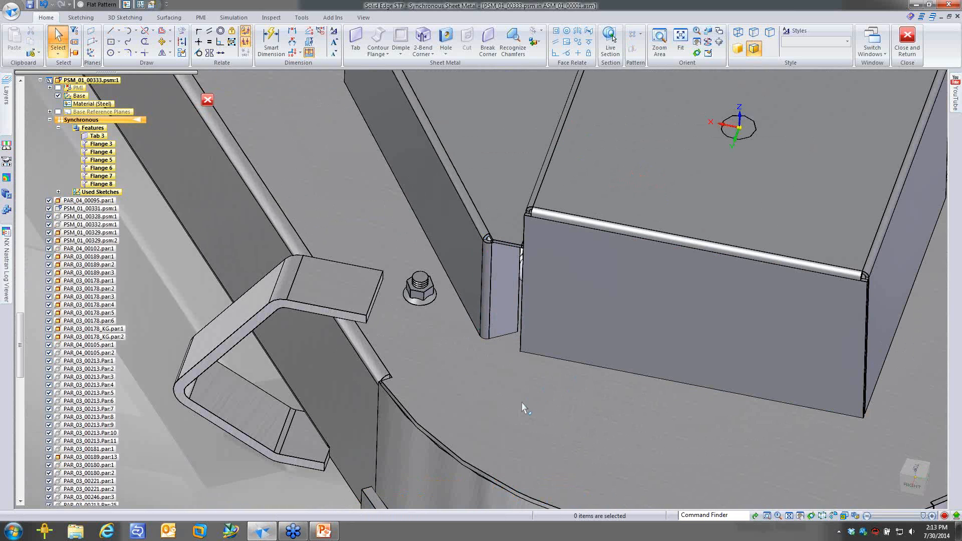
Step: Make the new small flange's outer face coplanar with the outer face of the cover's rear wall
scroll(520, 396, "up", 1)
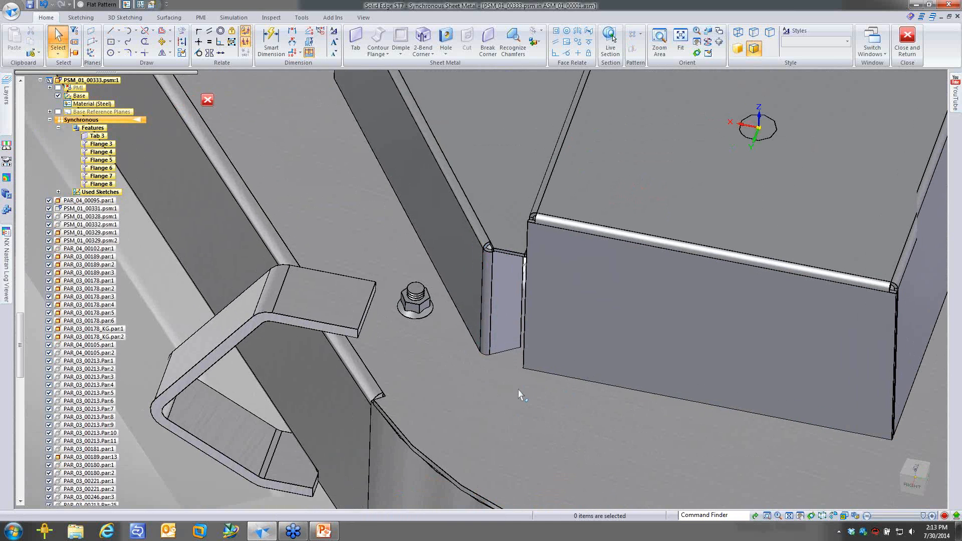
scroll(484, 434, "up", 1)
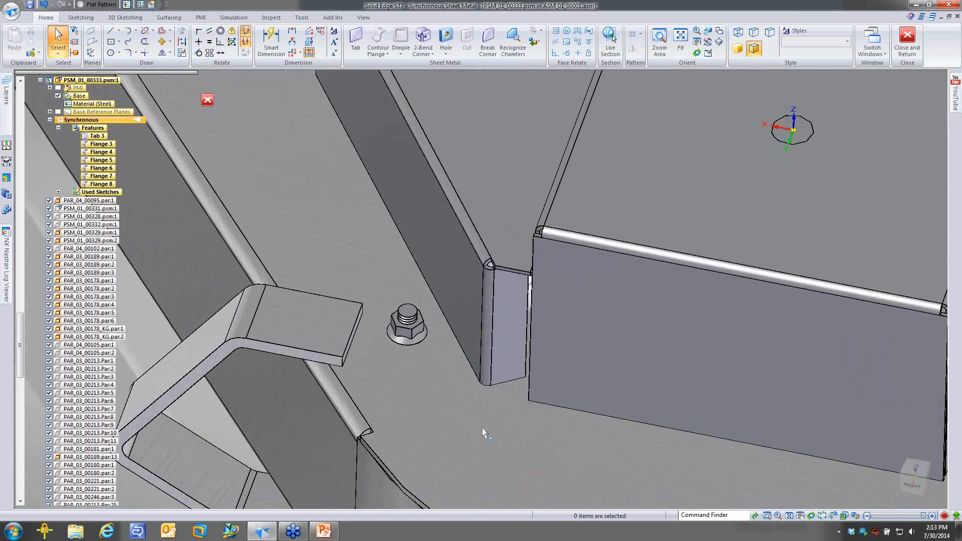
scroll(350, 236, "down", 1)
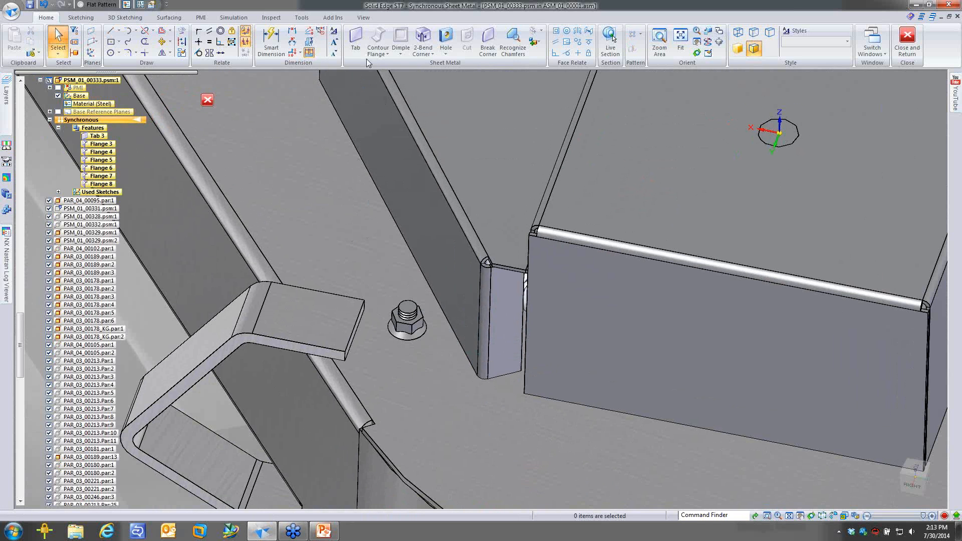
left_click(557, 32)
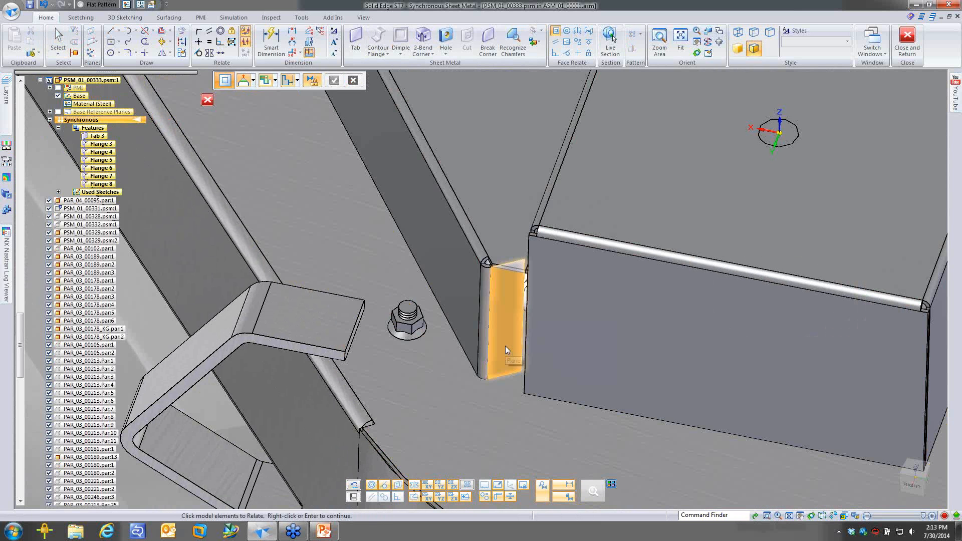
left_click(505, 346)
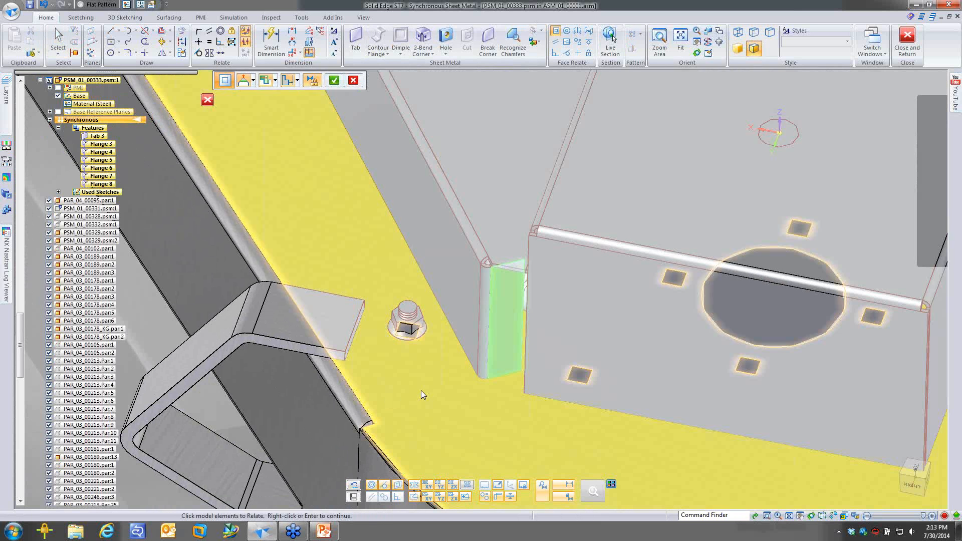
right_click(421, 391)
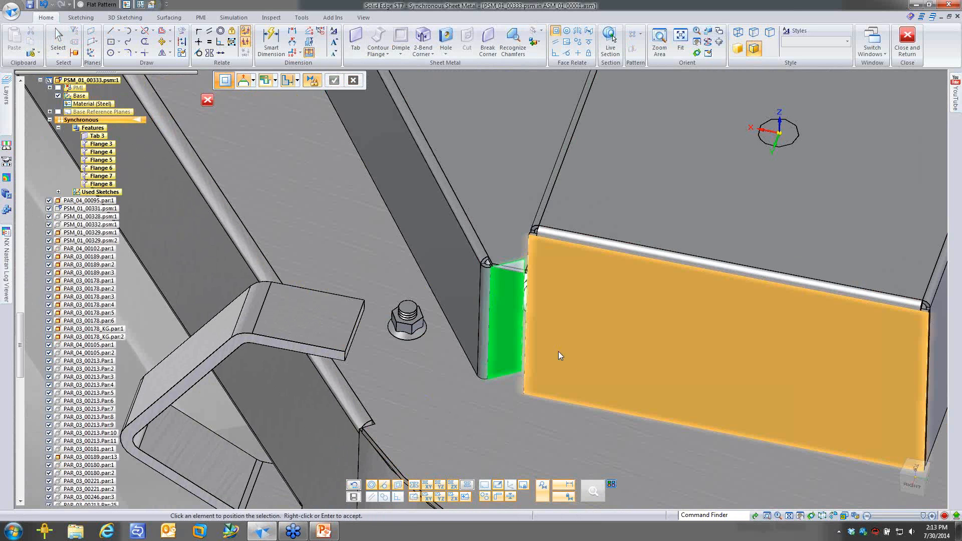
left_click(555, 356)
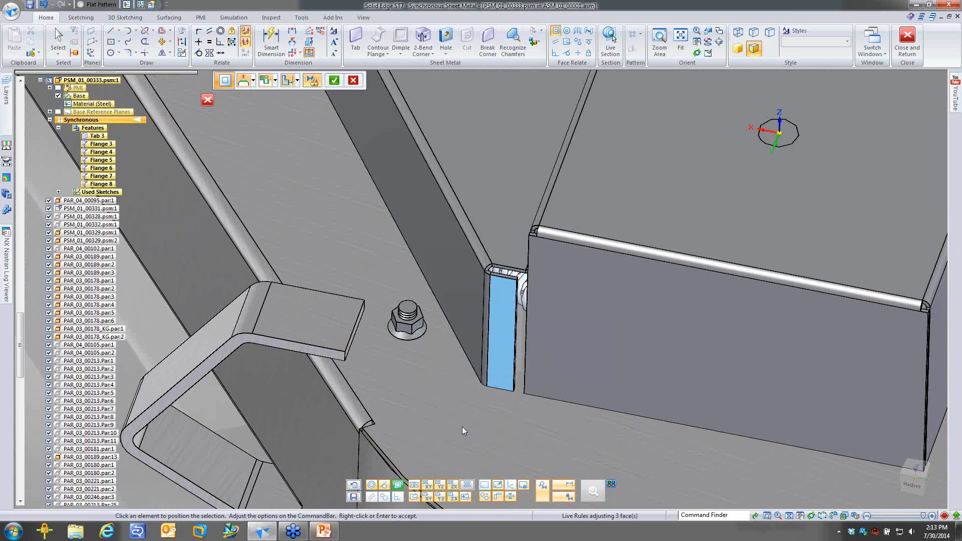
right_click(462, 426)
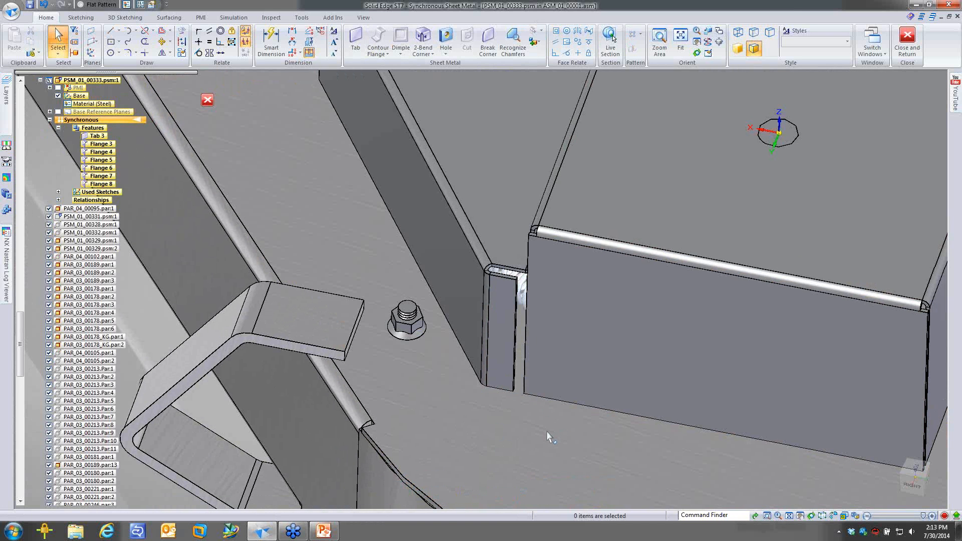
Step: Dimension the gap between the small flange and the cover's rear wall as 1 mm and hide the PMI dimensions
middle_click_drag(548, 432, 532, 435)
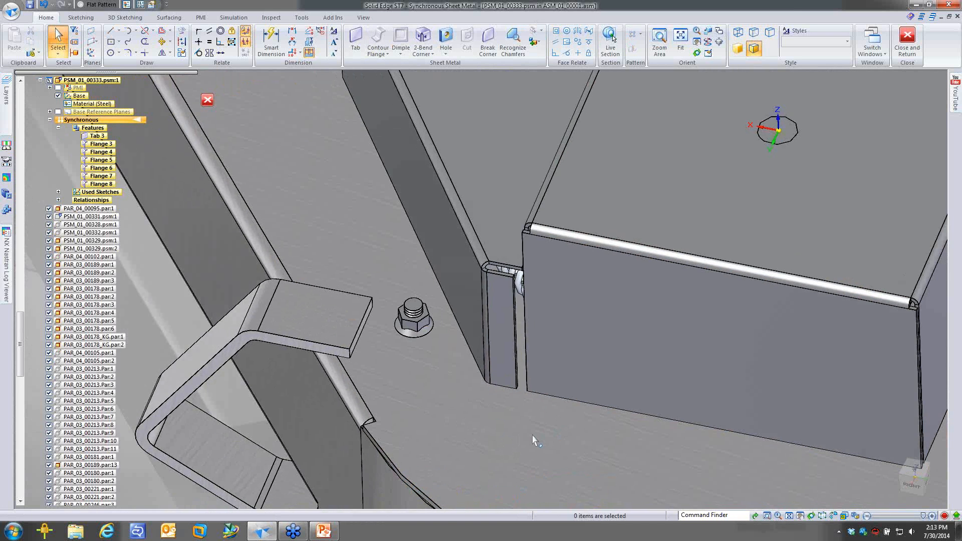
right_click_drag(522, 416, 513, 421)
left_click(526, 377)
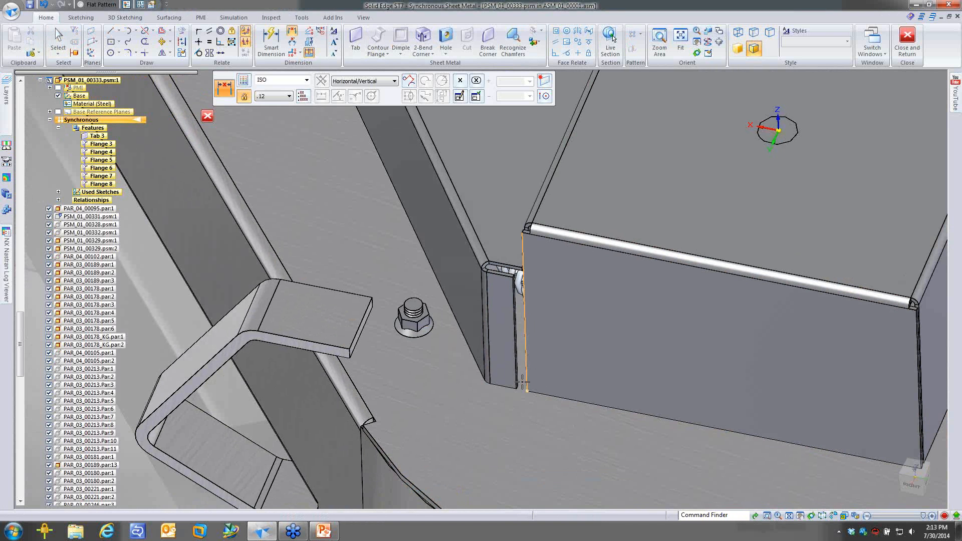
left_click(516, 382)
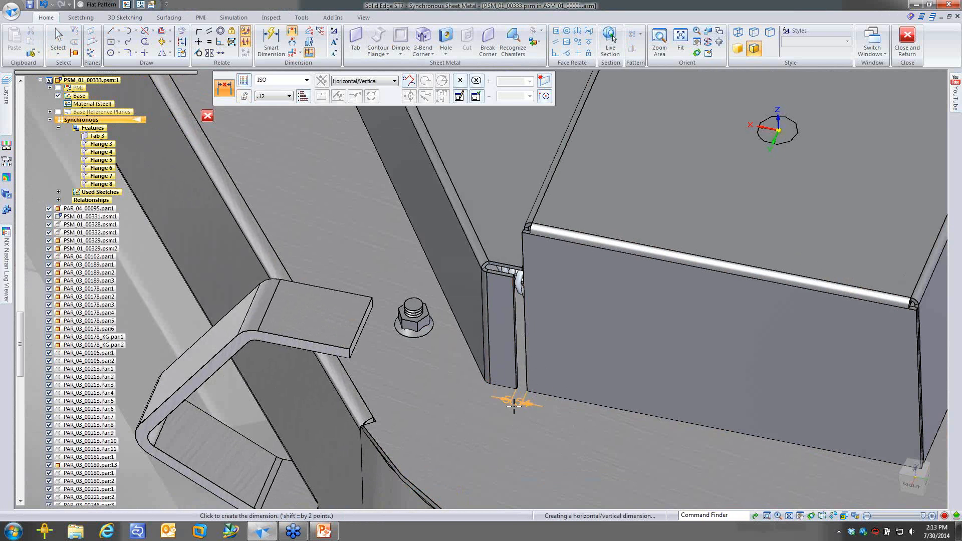
left_click(539, 413)
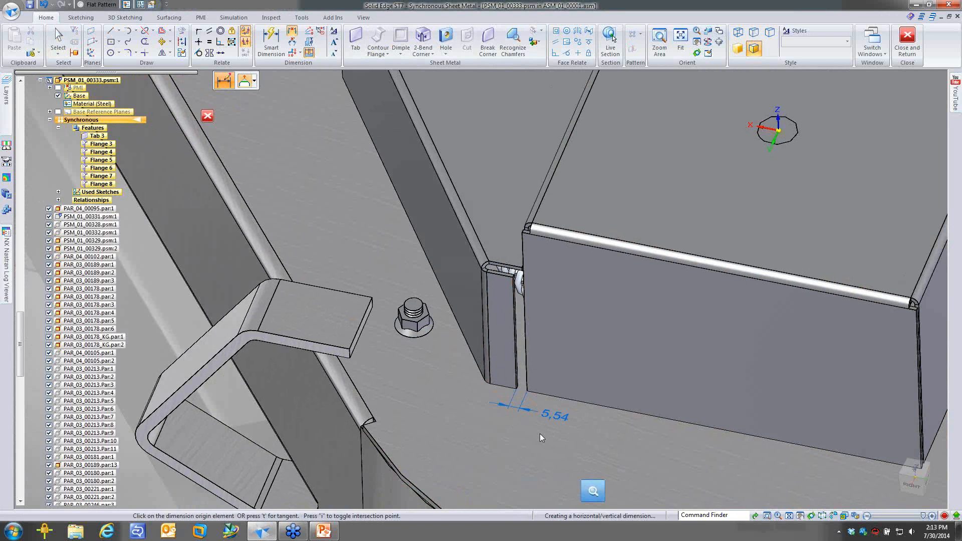
type("1")
key("Return")
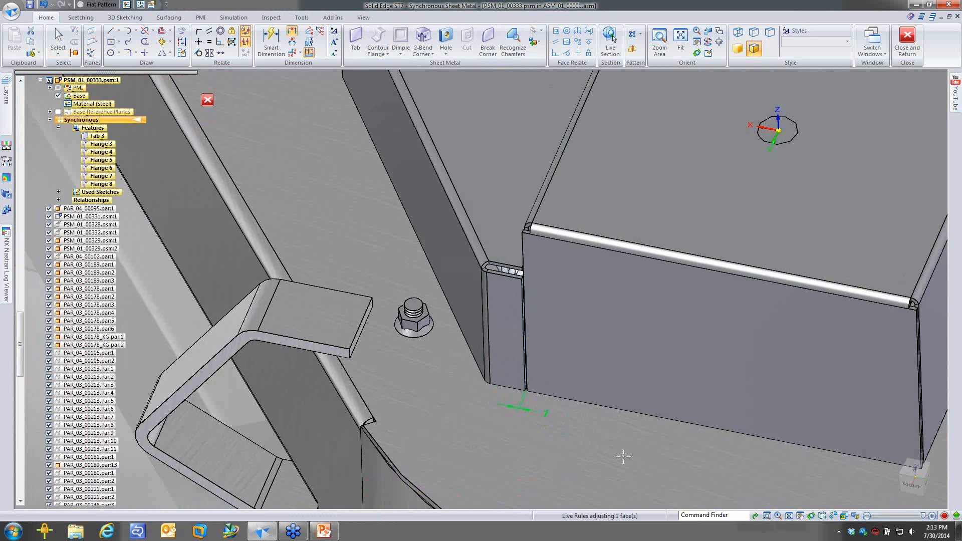
key("Escape")
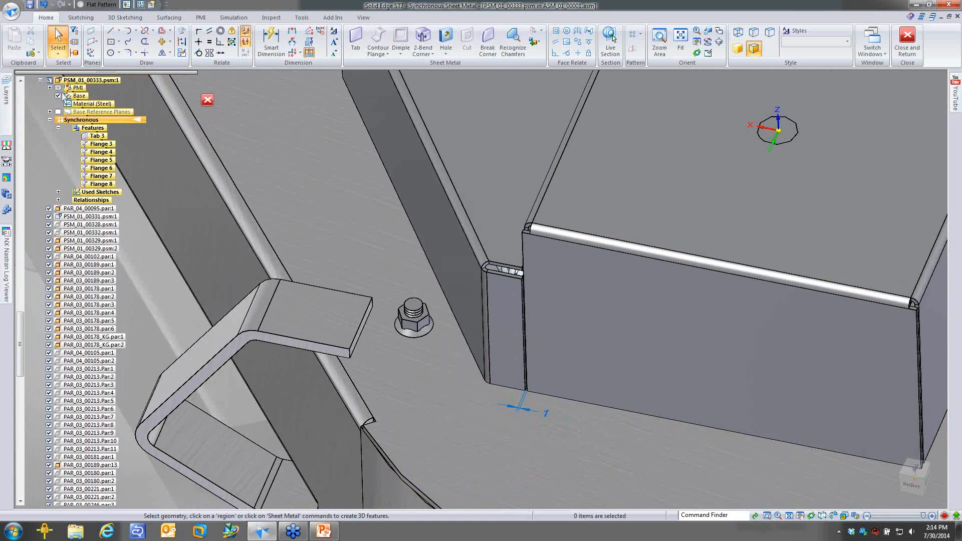
left_click(58, 88)
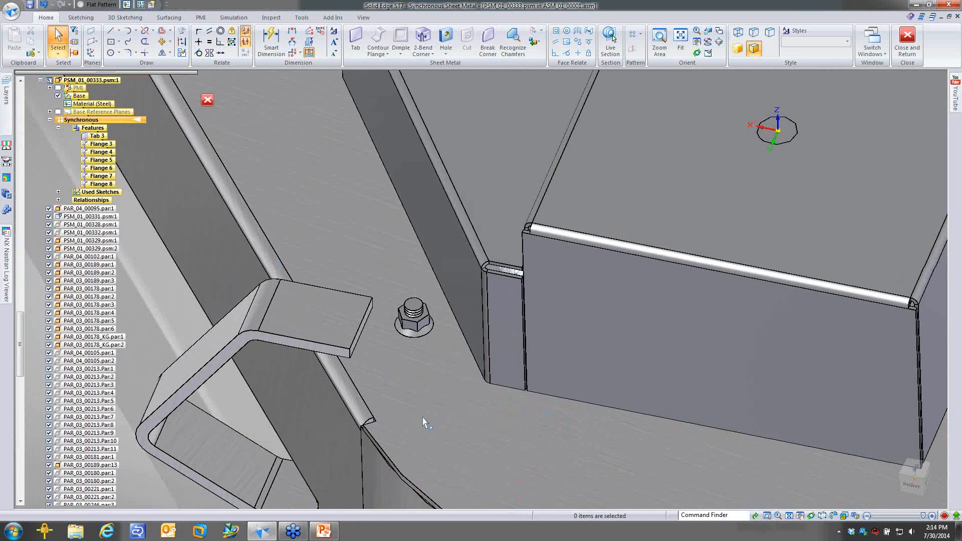
scroll(532, 375, "down", 2)
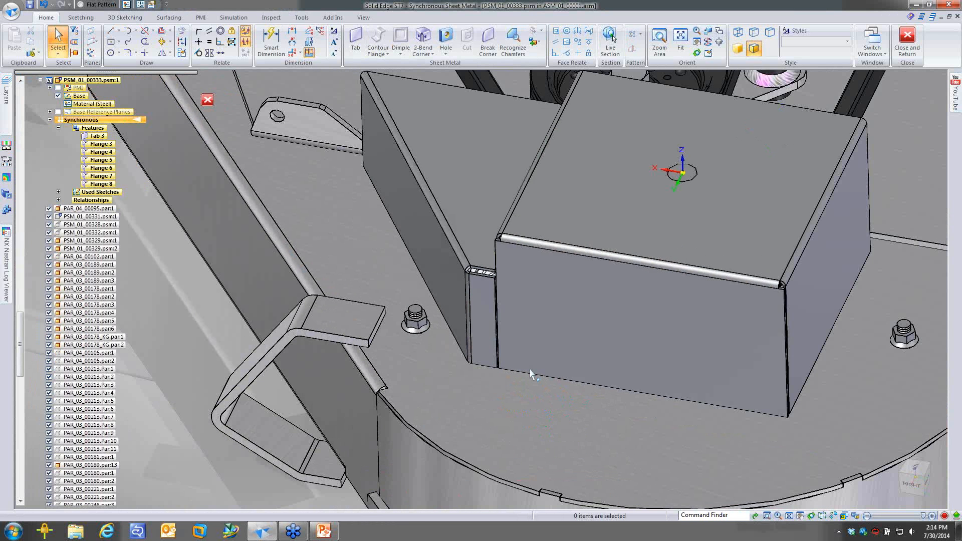
middle_click_drag(531, 375, 552, 414)
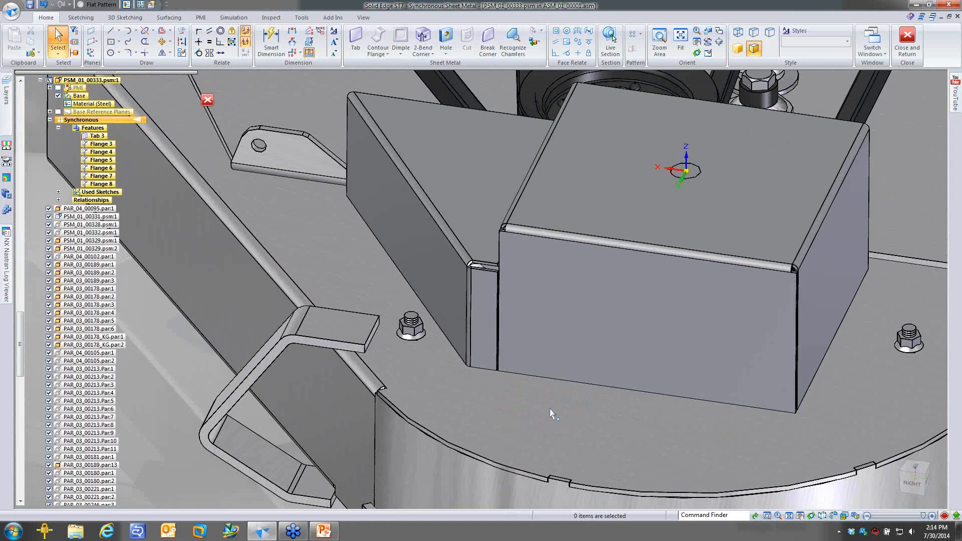
Step: Add outward mounting flanges about 36 mm long along the bottom edges of the angled side wall and the opposite side wall
scroll(886, 396, "up", 1)
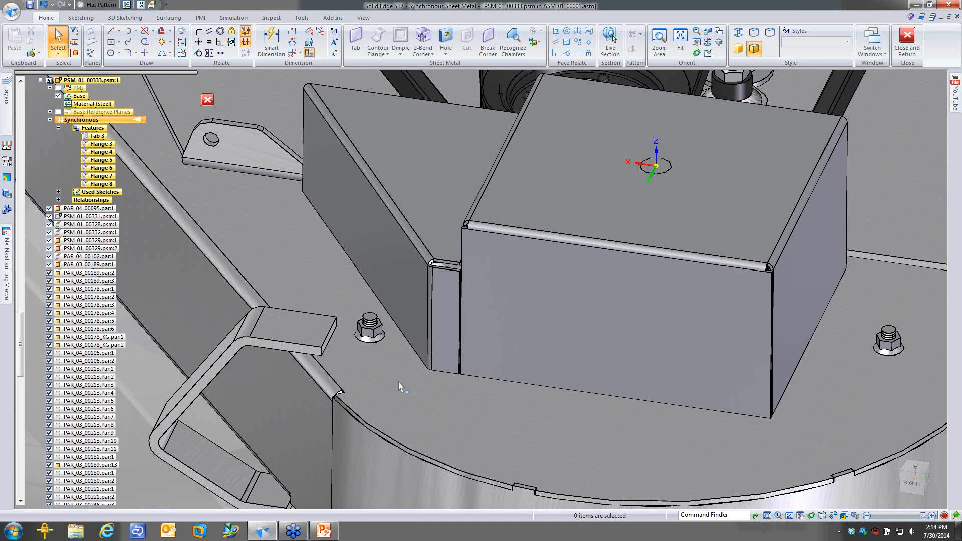
left_click(408, 345)
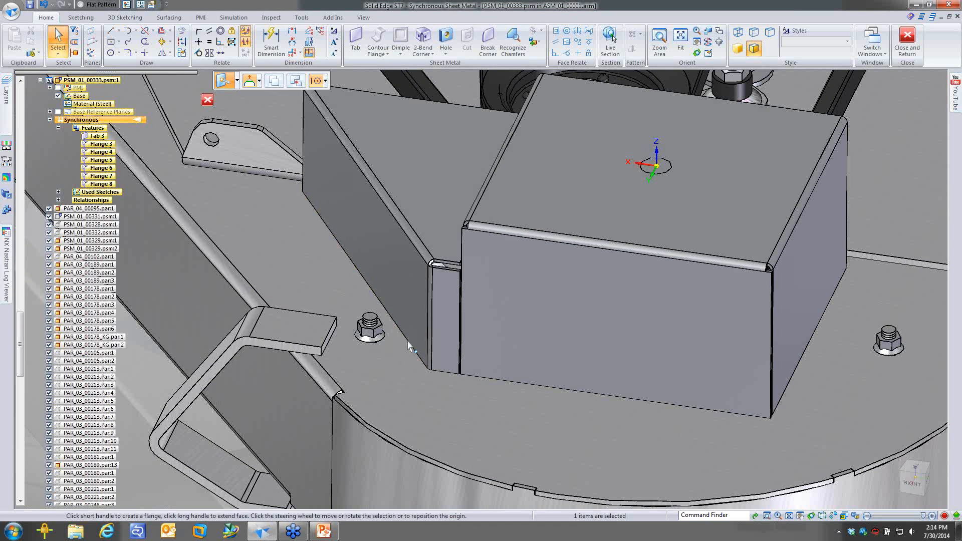
left_click(770, 411, "ctrl")
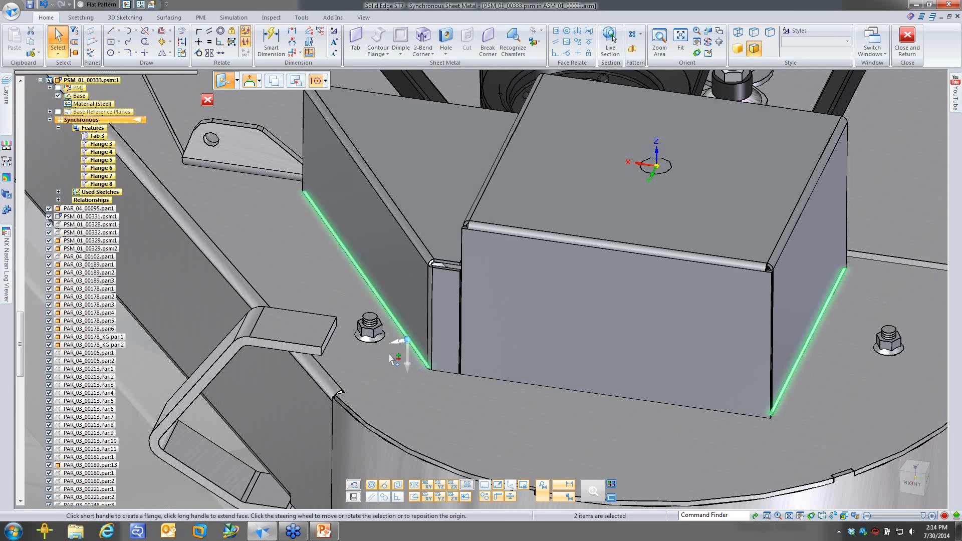
left_click(398, 342)
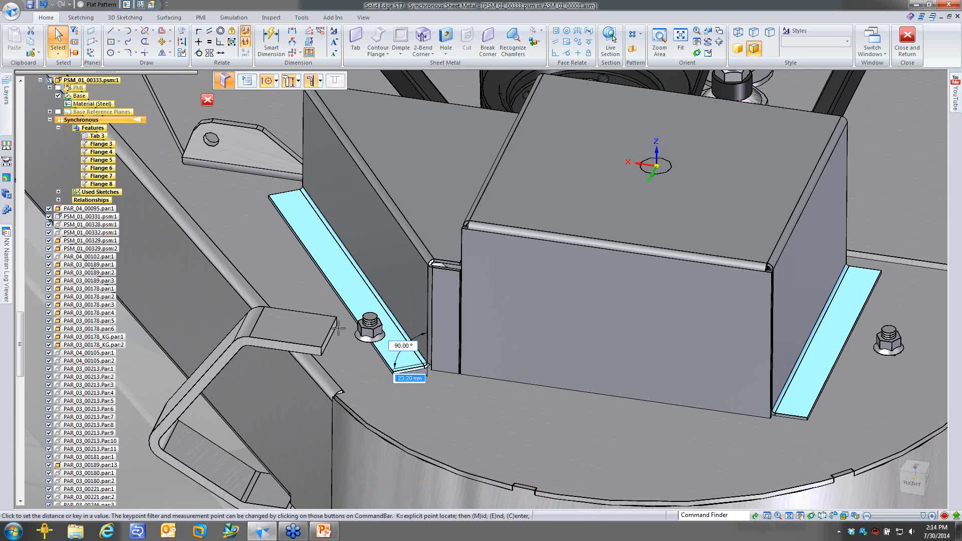
left_click(429, 409)
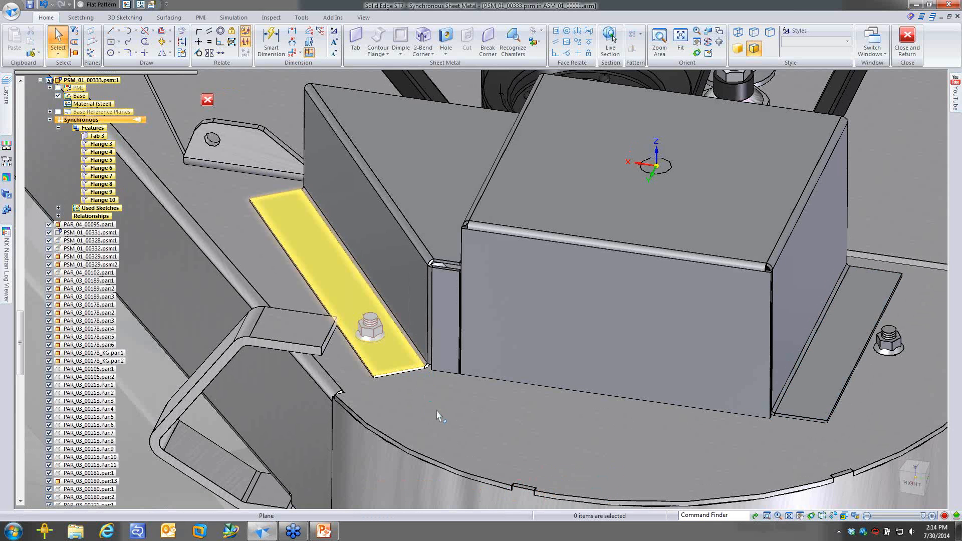
middle_click_drag(437, 412, 443, 411)
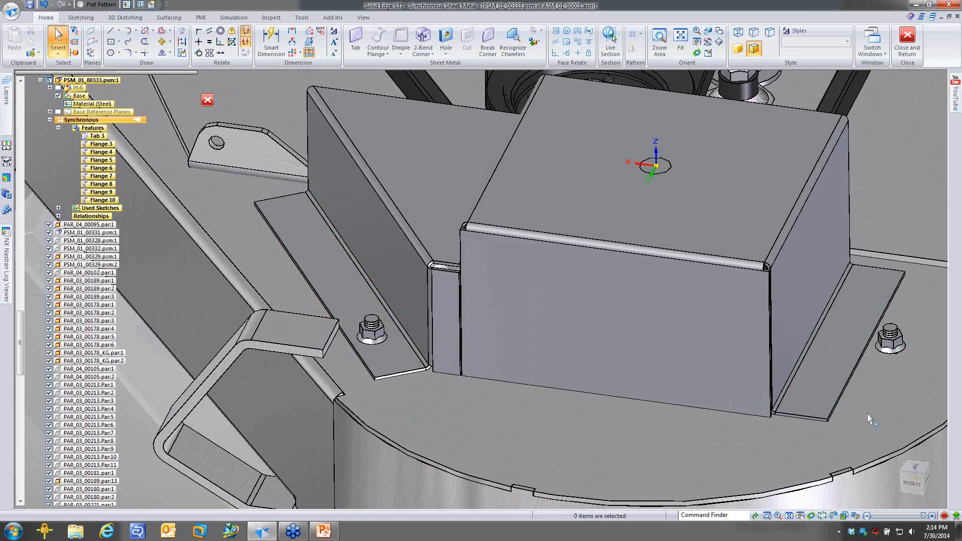
middle_click_drag(870, 419, 847, 423, "shift")
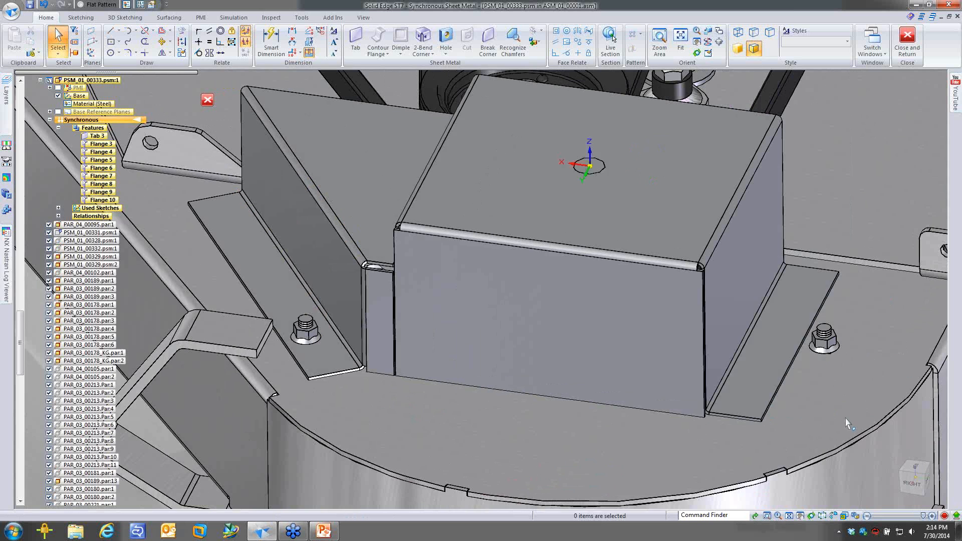
scroll(847, 424, "up", 1)
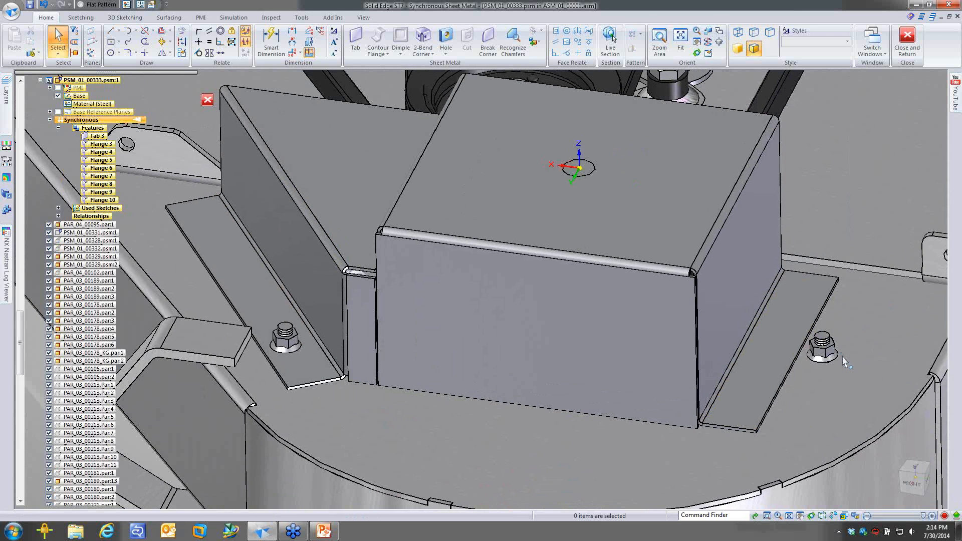
scroll(843, 357, "down", 1)
scroll(869, 341, "up", 1)
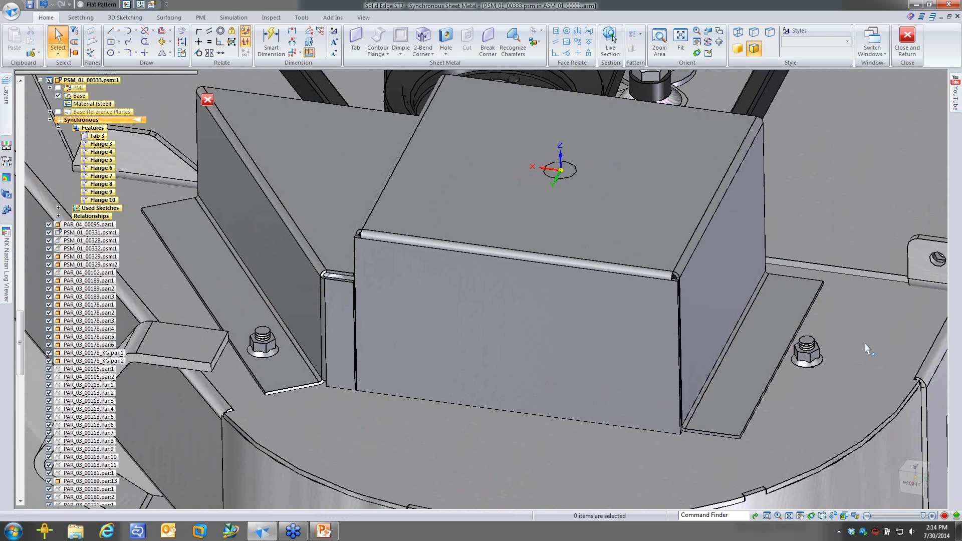
scroll(868, 349, "down", 2)
scroll(875, 356, "up", 2)
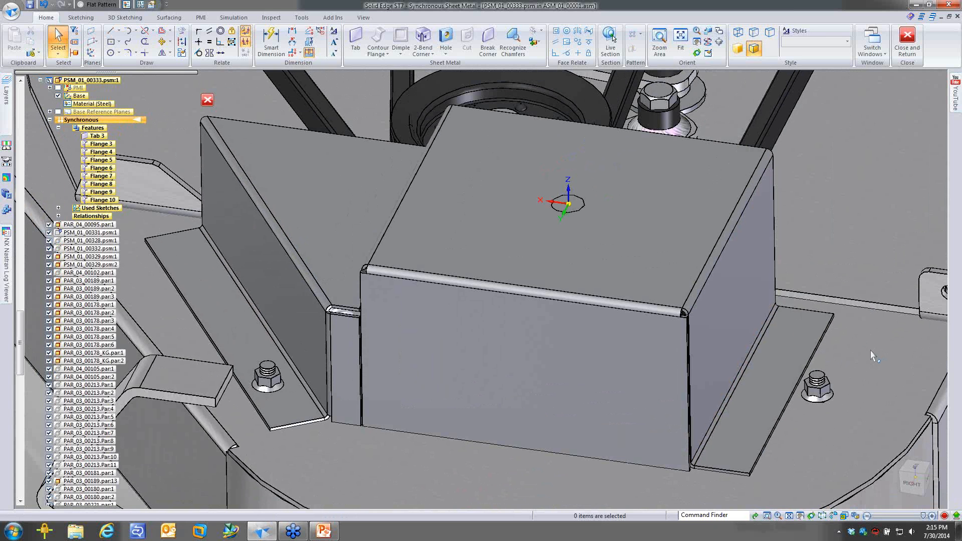
Step: Dimension the width of the mounting flange on the straight side wall and set it to 35 mm
middle_click_drag(871, 352, 867, 342)
right_click_drag(864, 341, 840, 339)
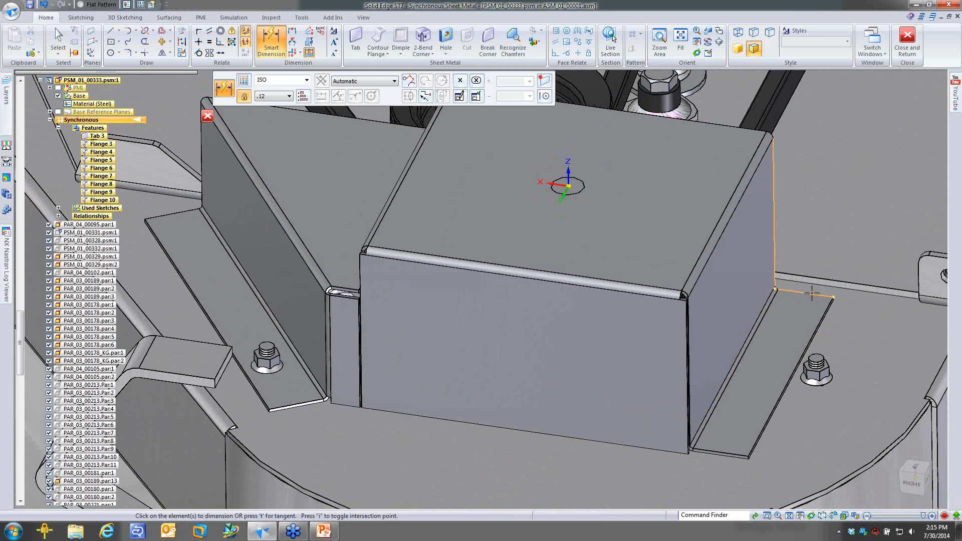
left_click(812, 293)
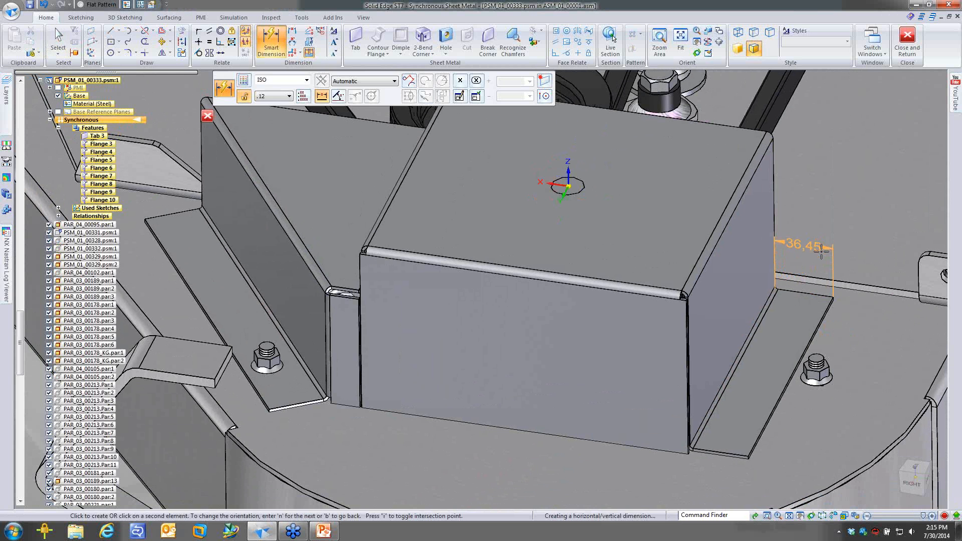
left_click(821, 251)
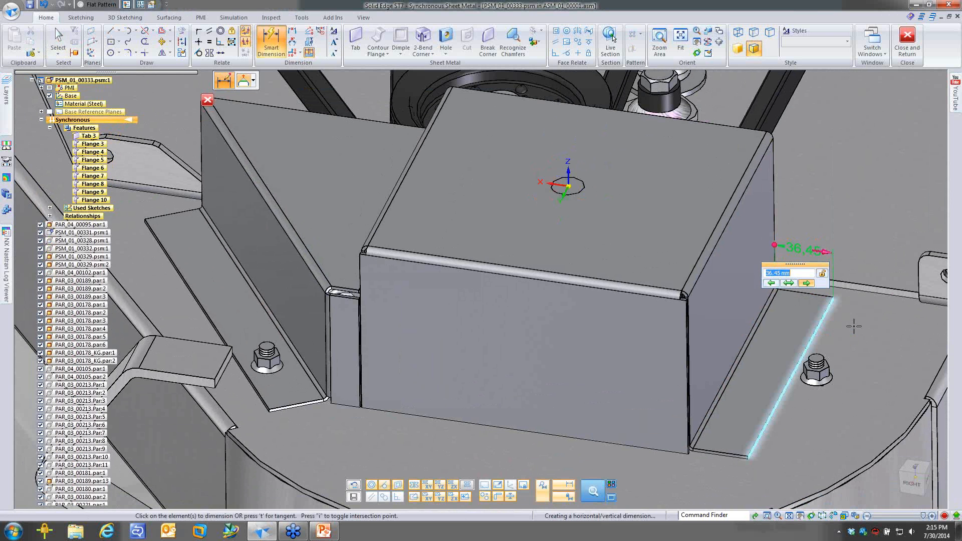
middle_click_drag(854, 326, 864, 352)
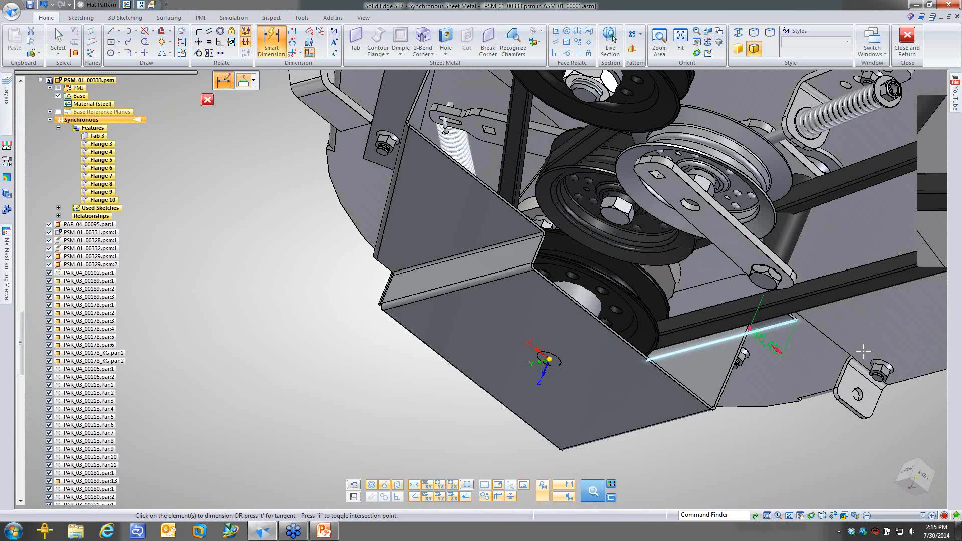
middle_click_drag(863, 352, 857, 291)
type("35")
key("Return")
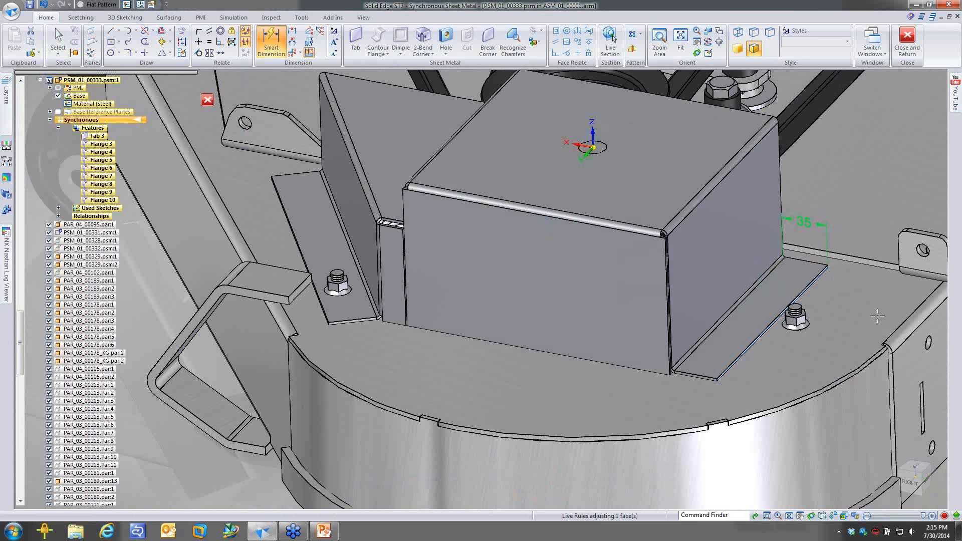
key("Escape")
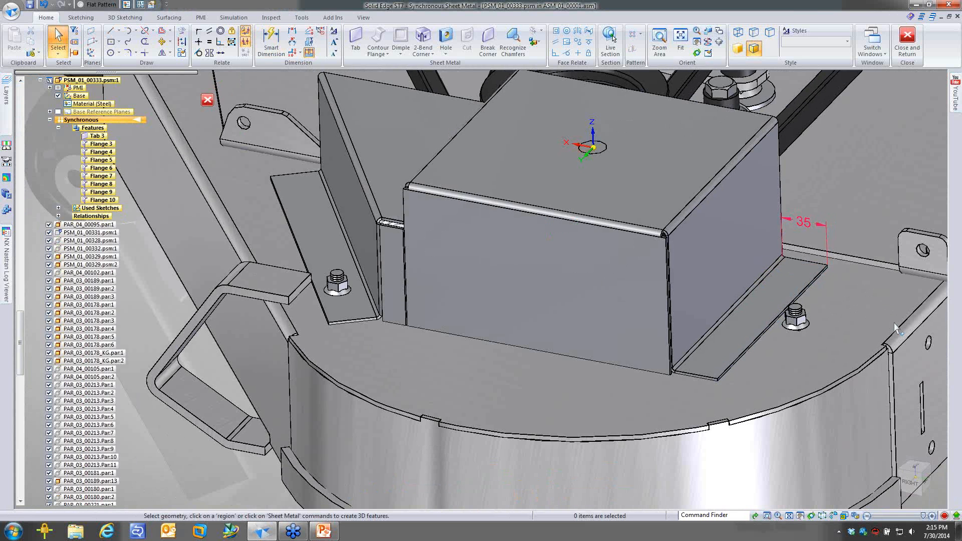
Step: Rotate the straight side wall outward about its top edge to bring its mounting flange under the bolt, and hide the PMI dimensions
scroll(755, 248, "up", 1)
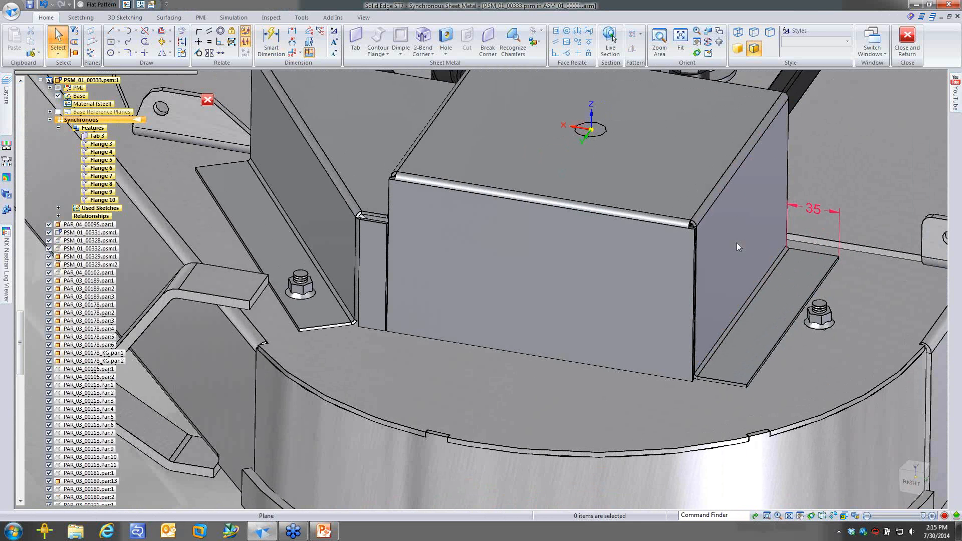
left_click(737, 243)
left_click(737, 244)
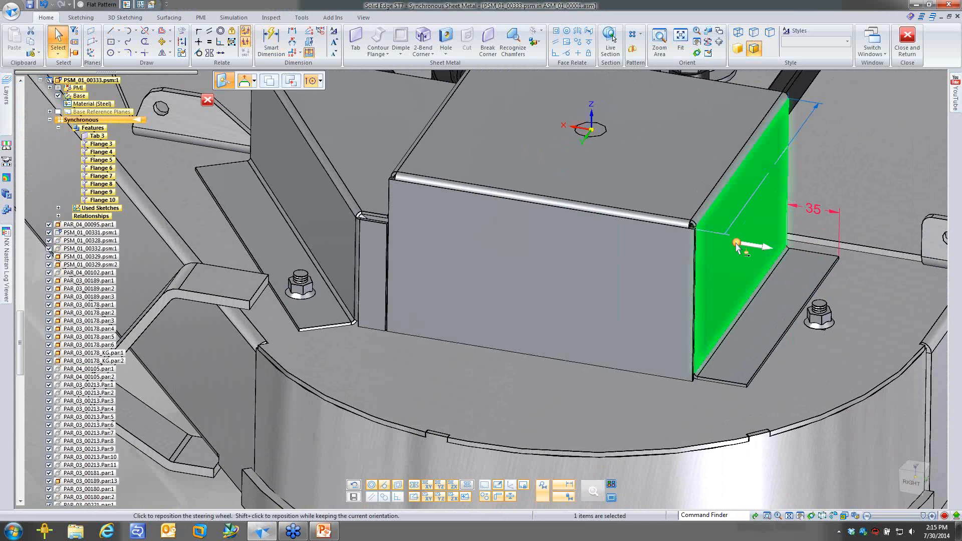
left_click(737, 244)
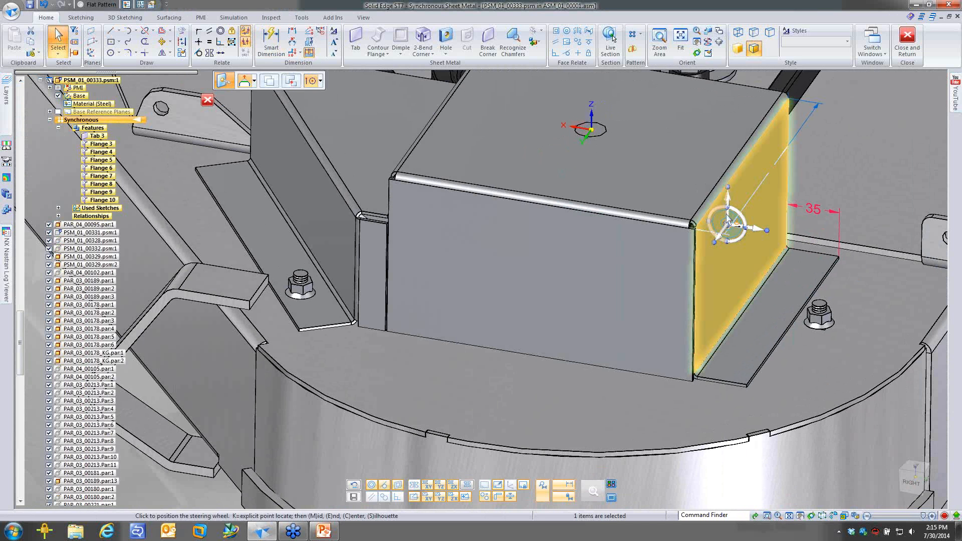
left_click(721, 186)
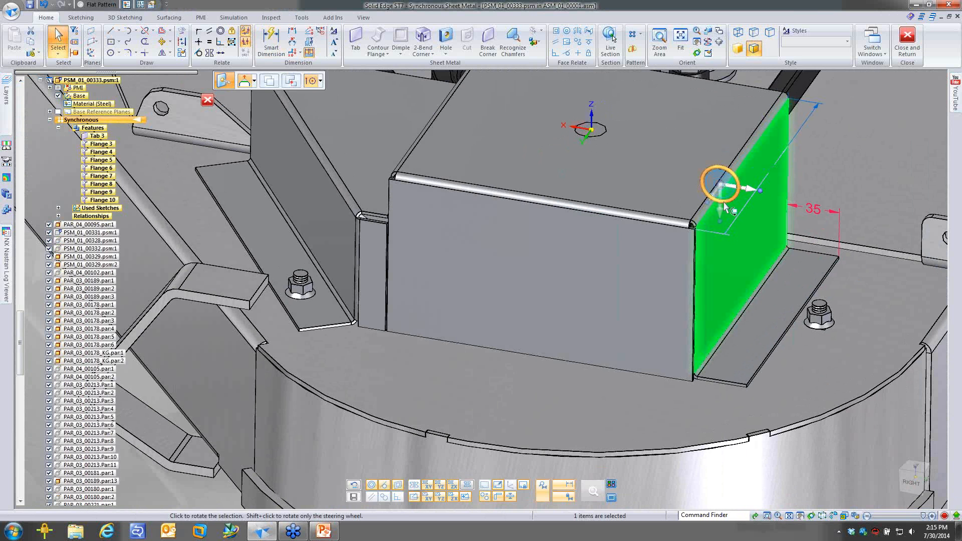
left_click(724, 221)
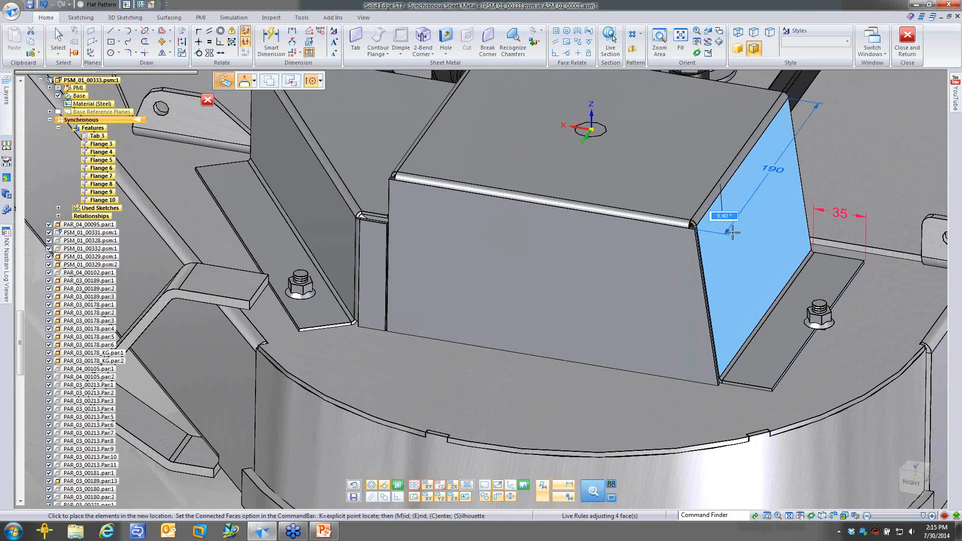
left_click(733, 232)
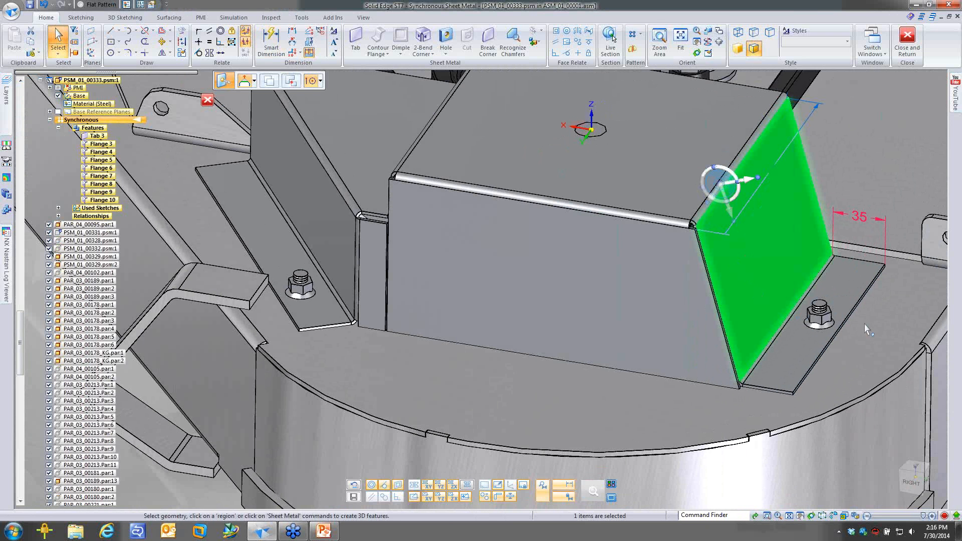
key("Escape")
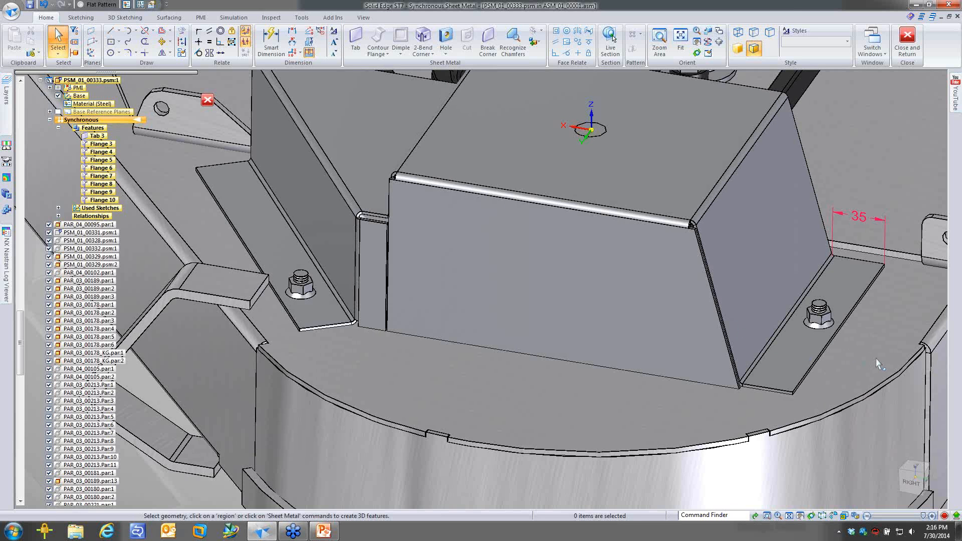
scroll(614, 354, "down", 1)
left_click(58, 87)
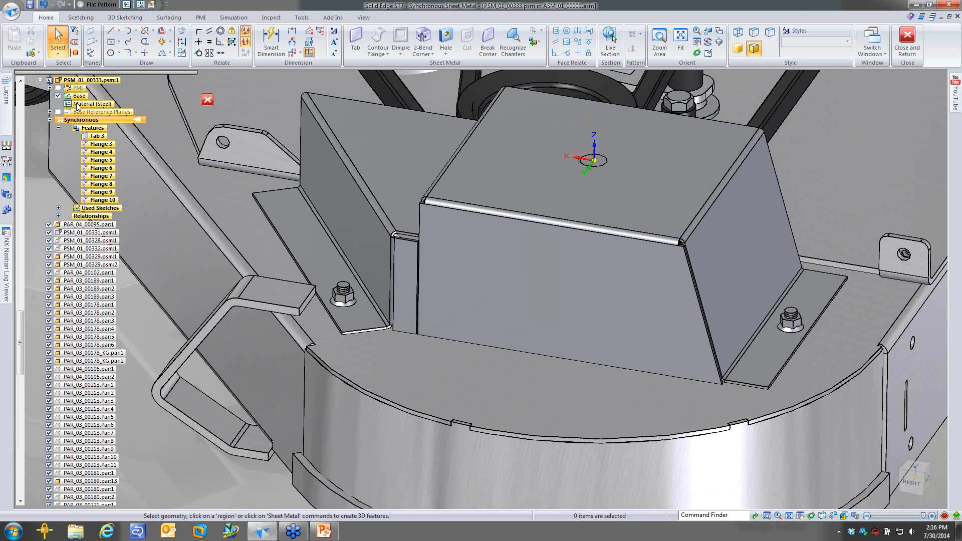
Step: Subtract the deck bolts from the cover body to cut matching holes through both mounting flanges
scroll(153, 287, "down", 1)
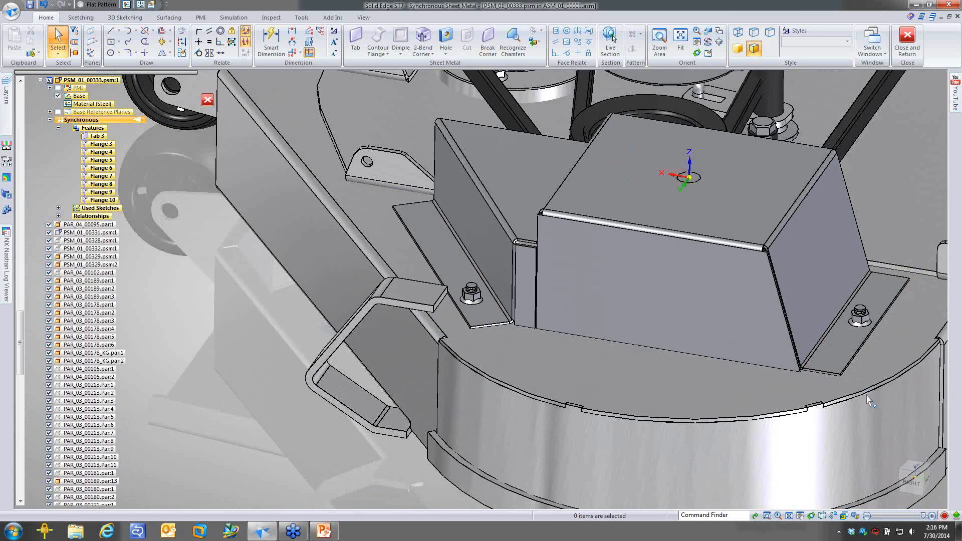
scroll(868, 401, "up", 1)
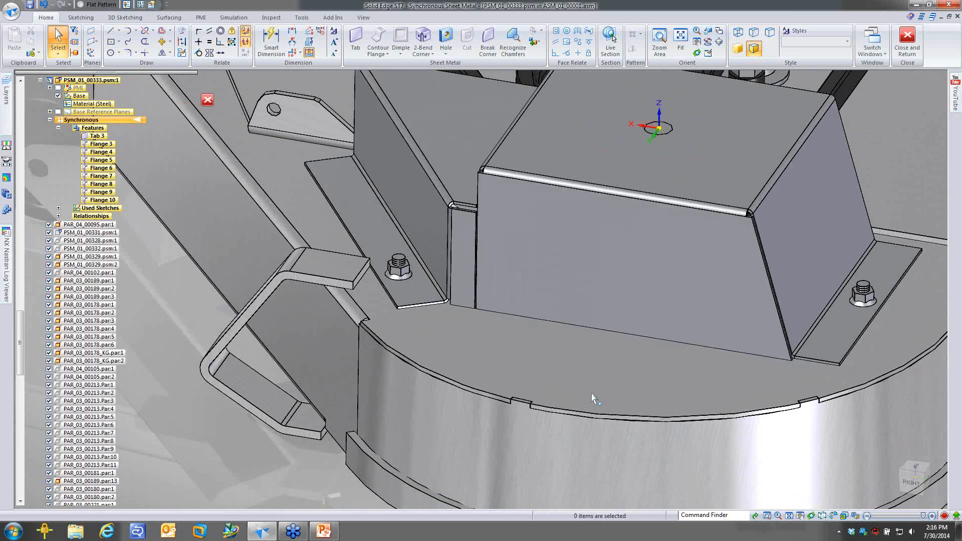
left_click(537, 31)
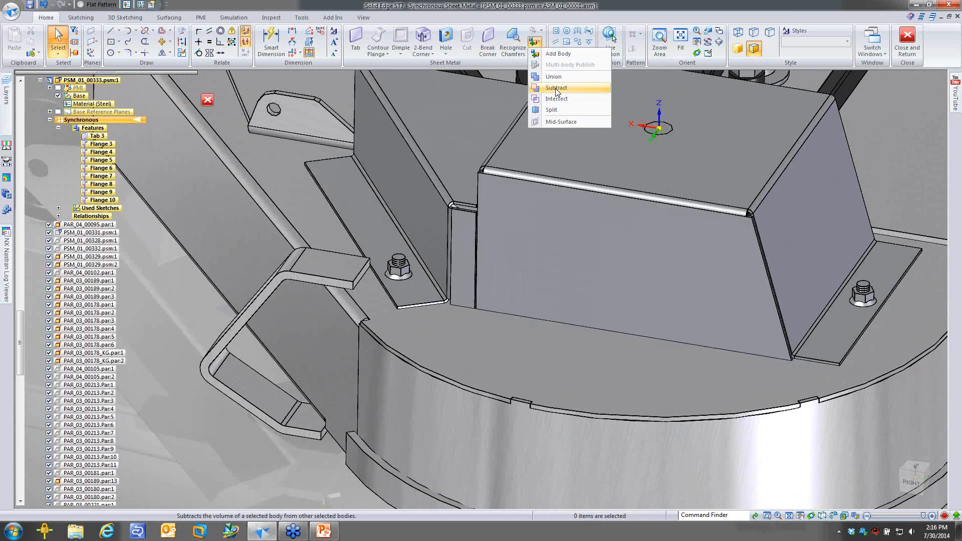
left_click(556, 88)
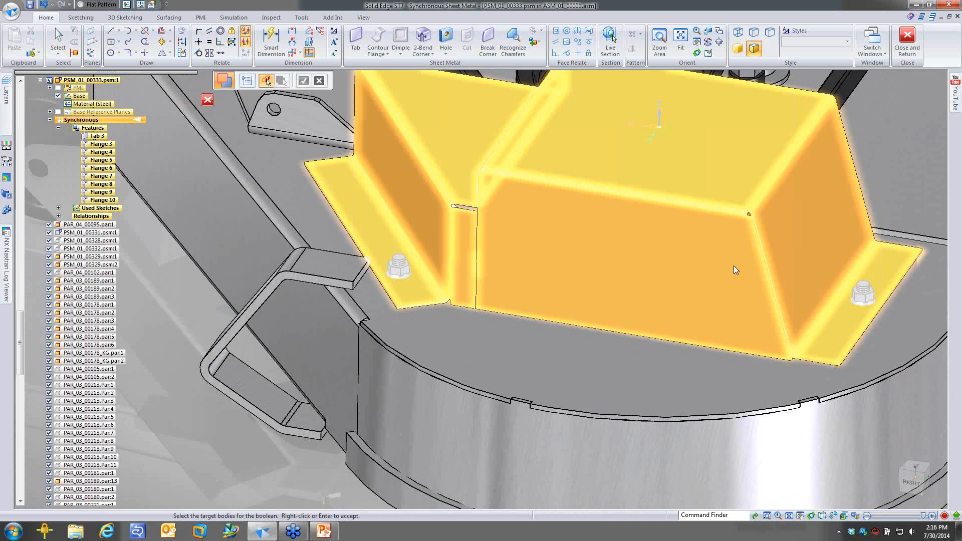
left_click(734, 266)
right_click(738, 375)
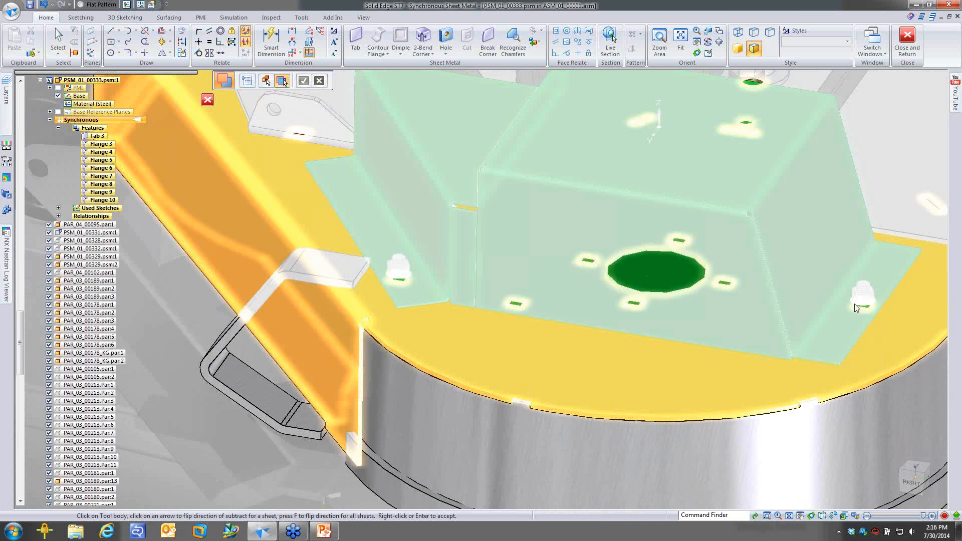
left_click(390, 268)
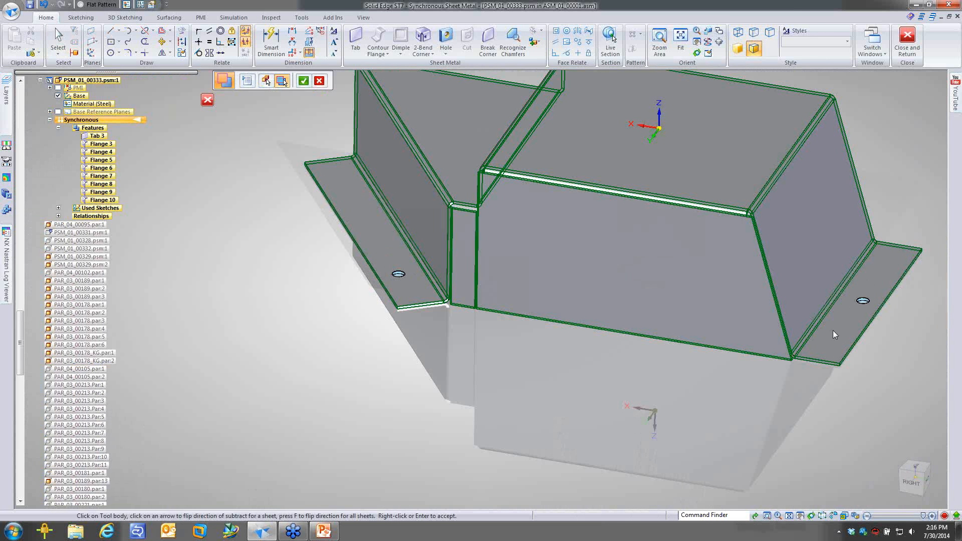
right_click(539, 428)
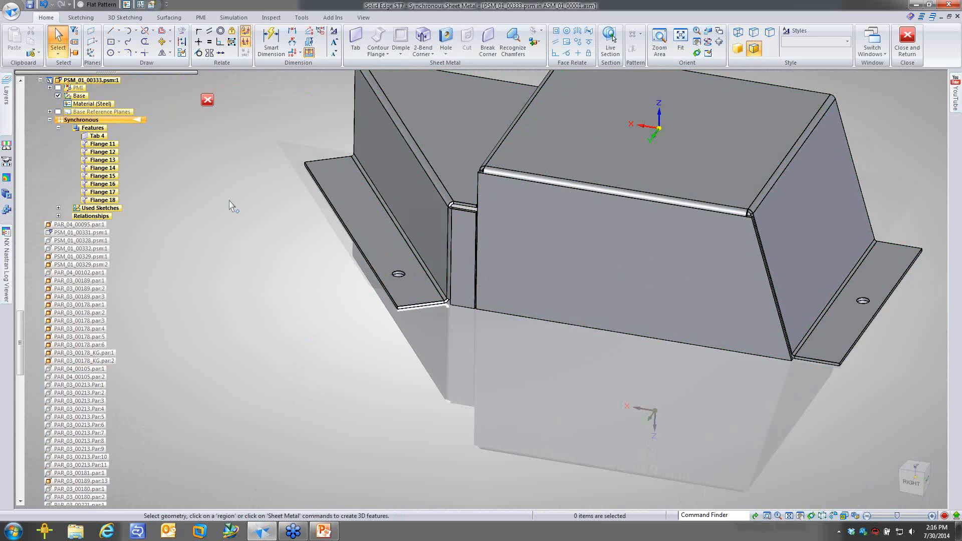
Step: Recognize the two mounting flange cutouts as simple hole features and set their diameter to 9.5 mm
left_click(271, 17)
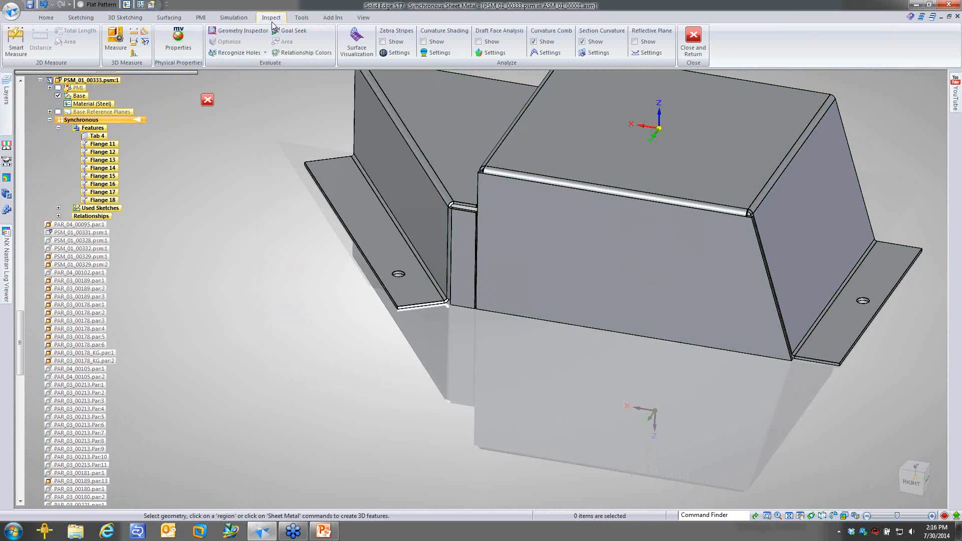
left_click(243, 54)
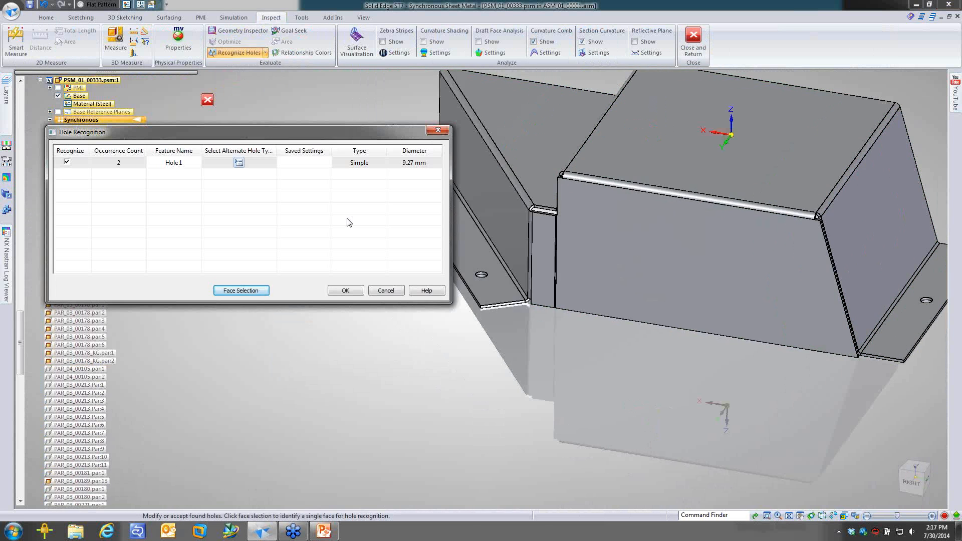
left_click(238, 163)
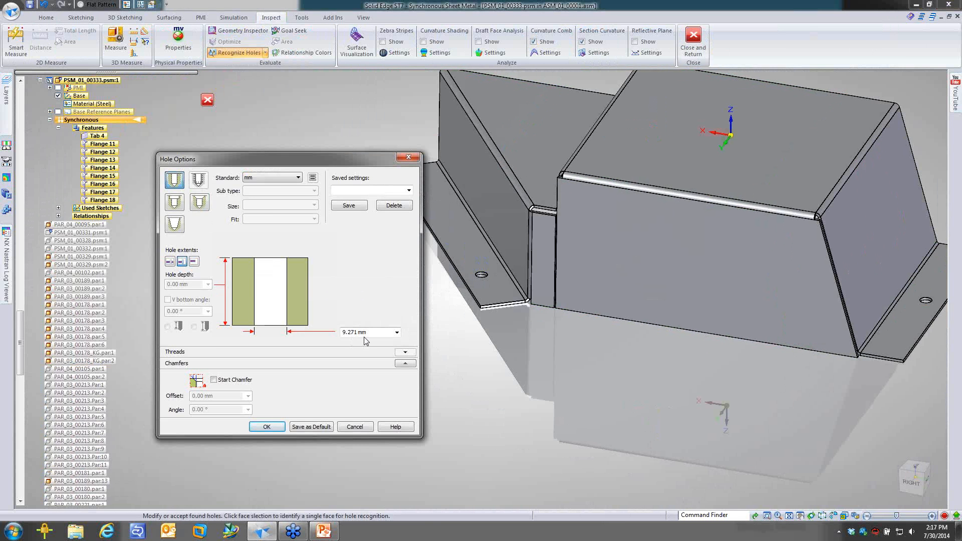
left_click(356, 332)
type("9.5")
key("Return")
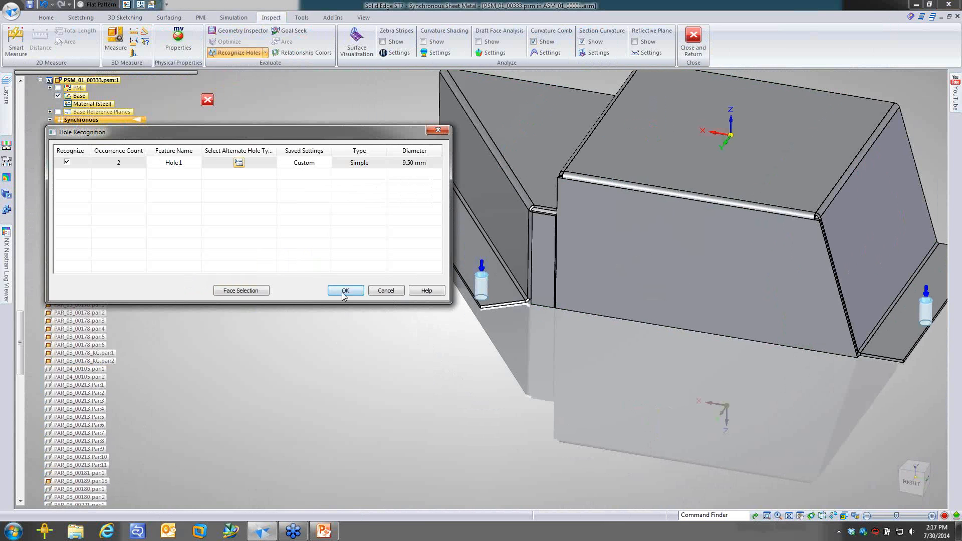
left_click(344, 290)
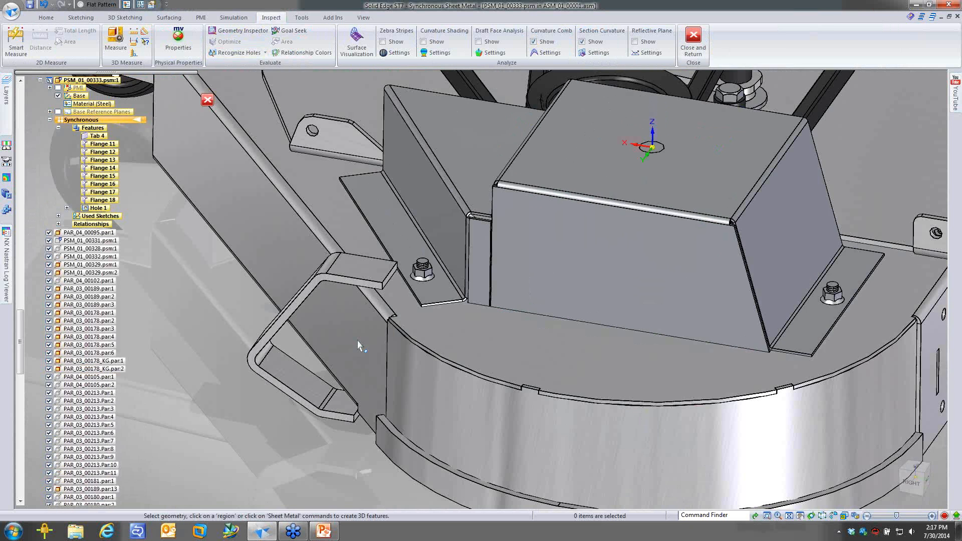
Step: Make the end face of the angled side's mounting flange coplanar with the narrow face of the closing flange
key("Right")
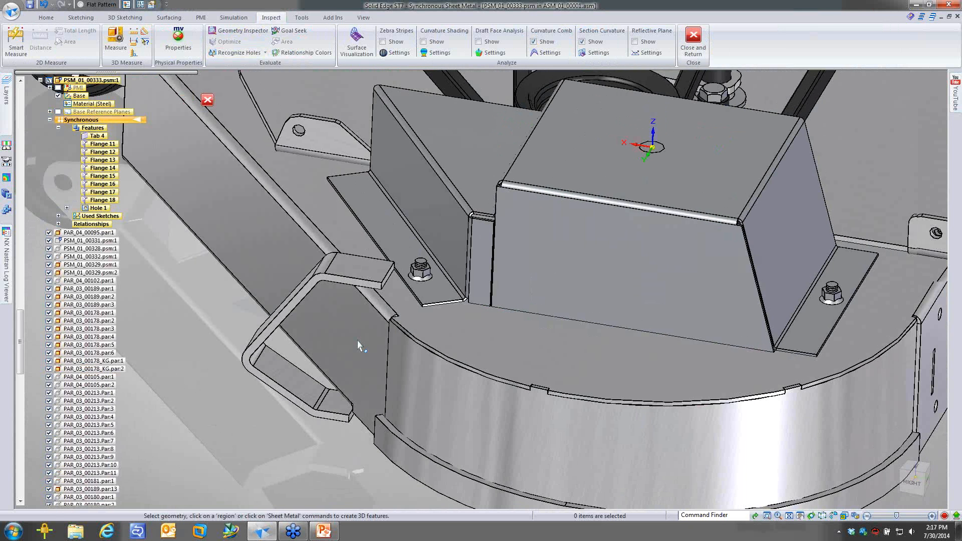
scroll(569, 34, "up", 6)
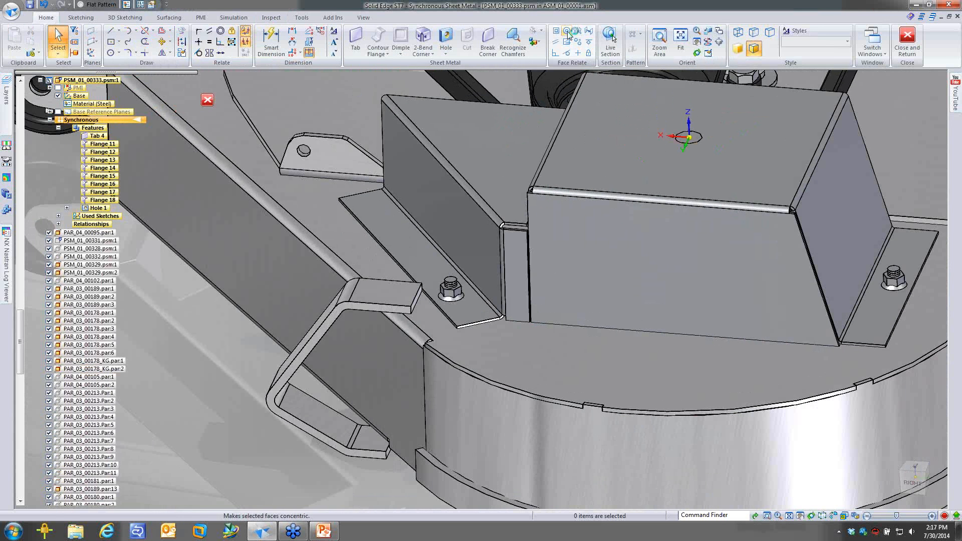
left_click(556, 31)
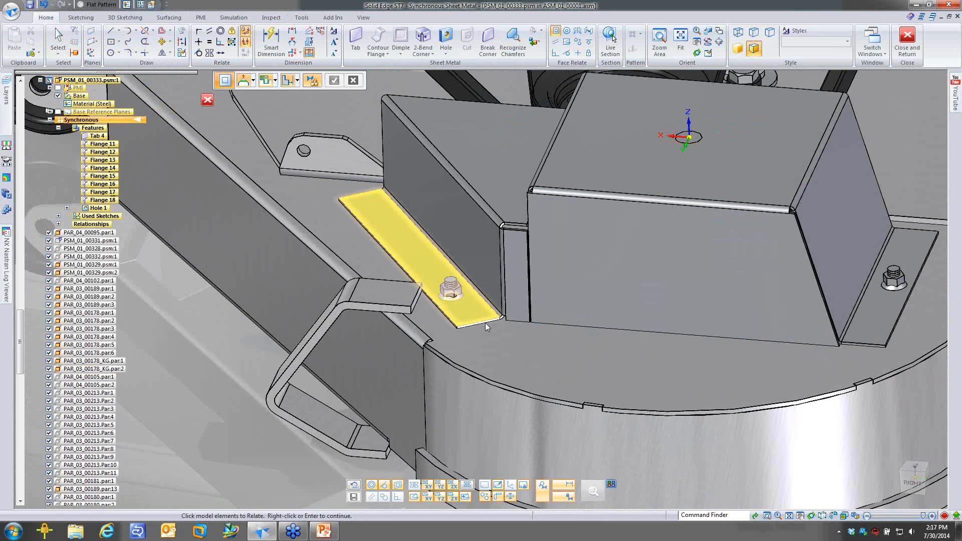
right_click(486, 327)
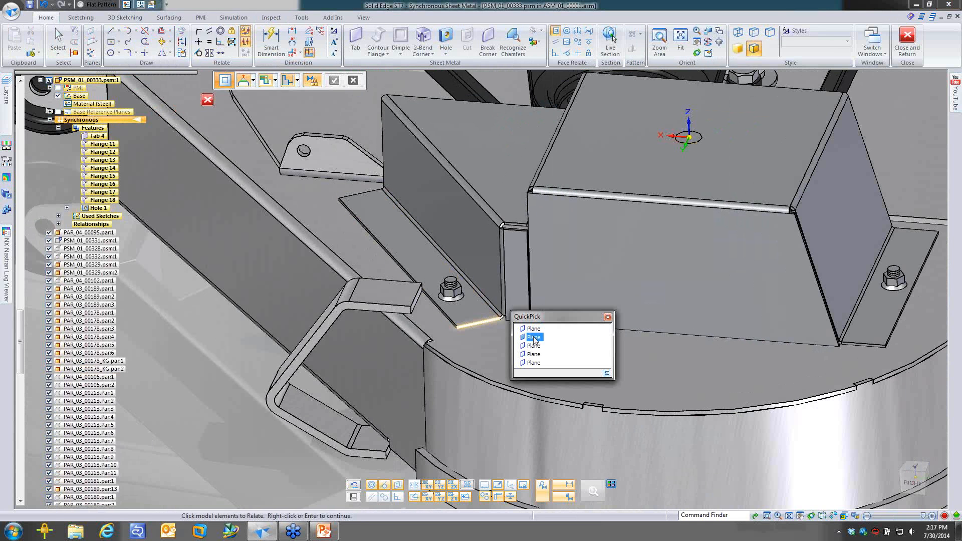
left_click(524, 343)
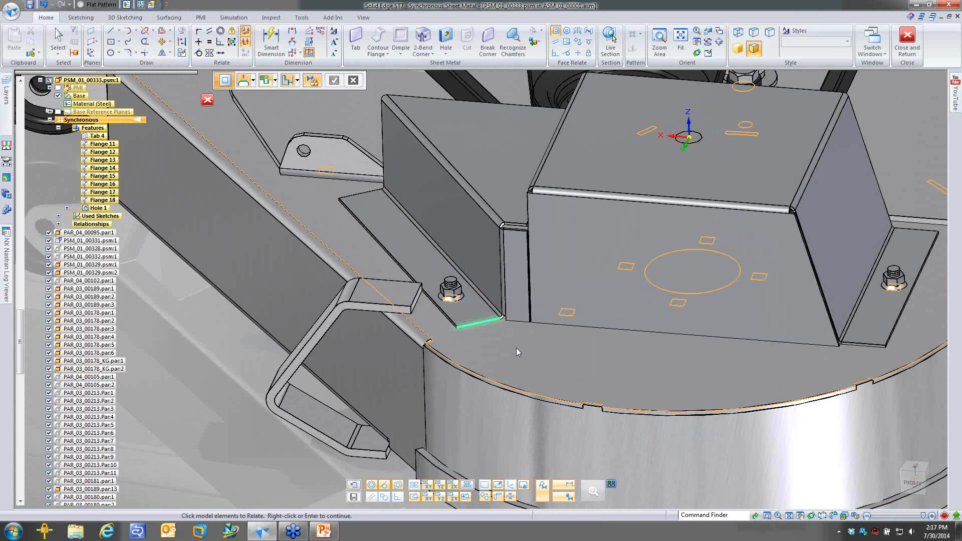
left_click(516, 348)
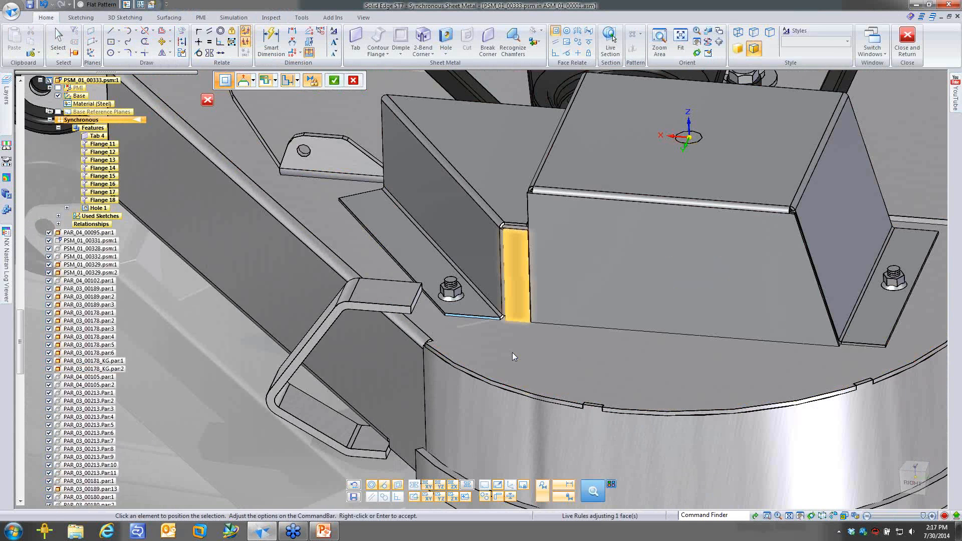
key("Escape")
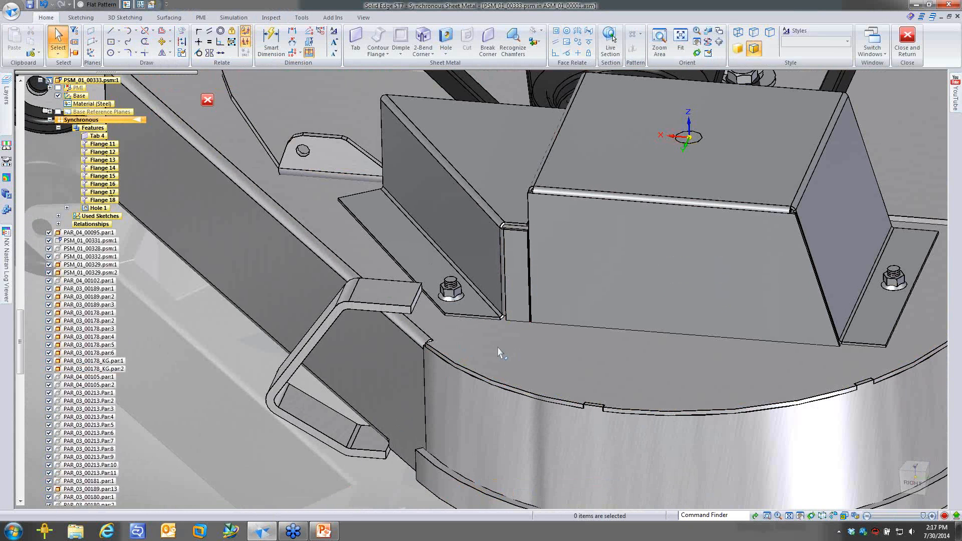
middle_click_drag(499, 352, 651, 362)
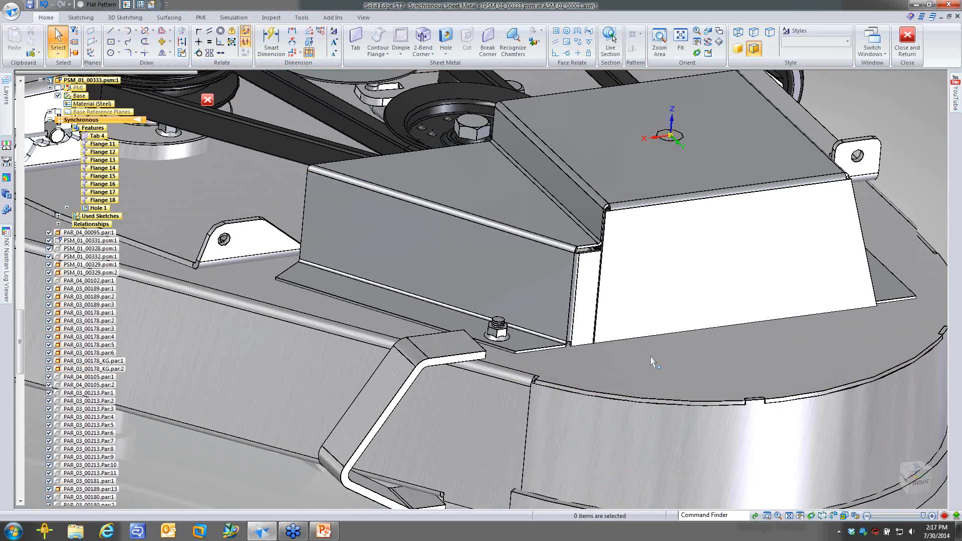
middle_click_drag(651, 356, 654, 356)
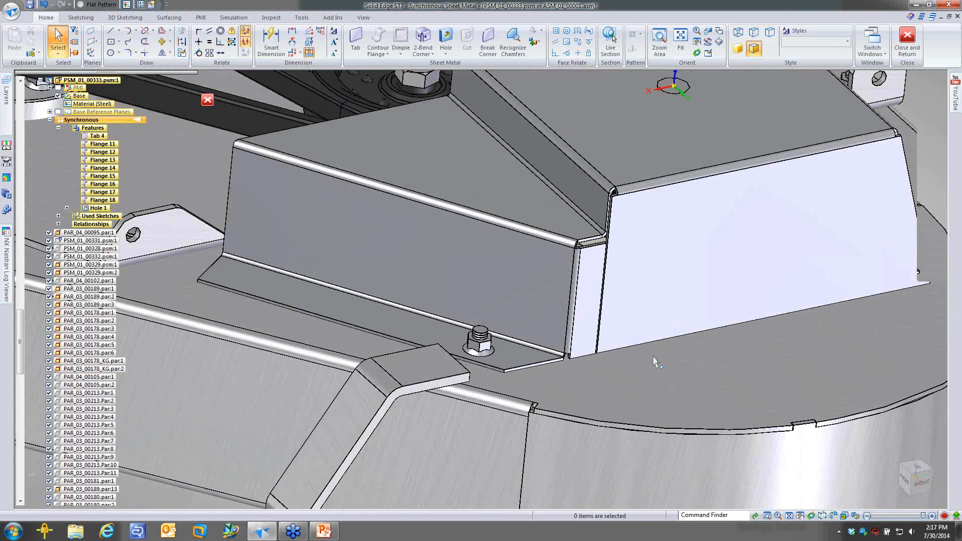
middle_click_drag(654, 357, 658, 405, "shift")
right_click_drag(657, 405, 633, 407)
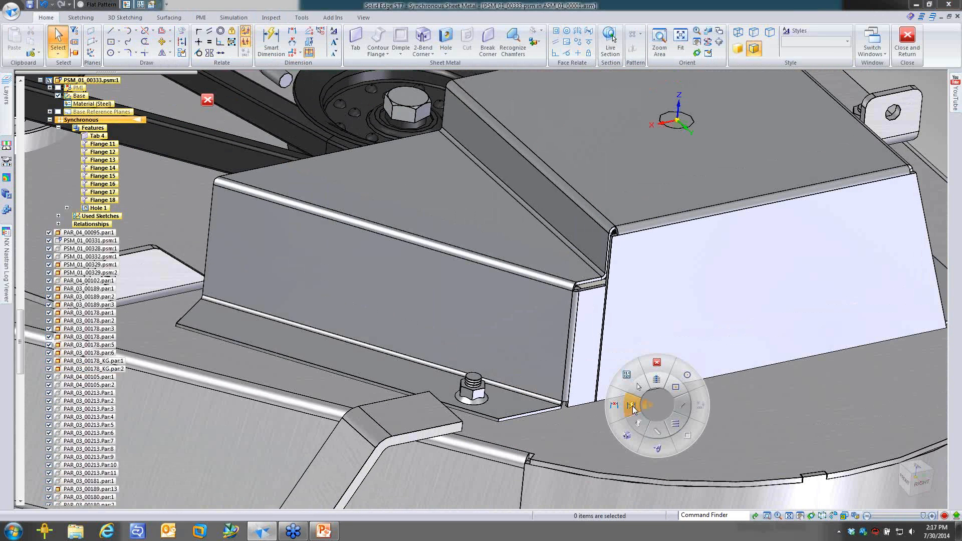
left_click(633, 407)
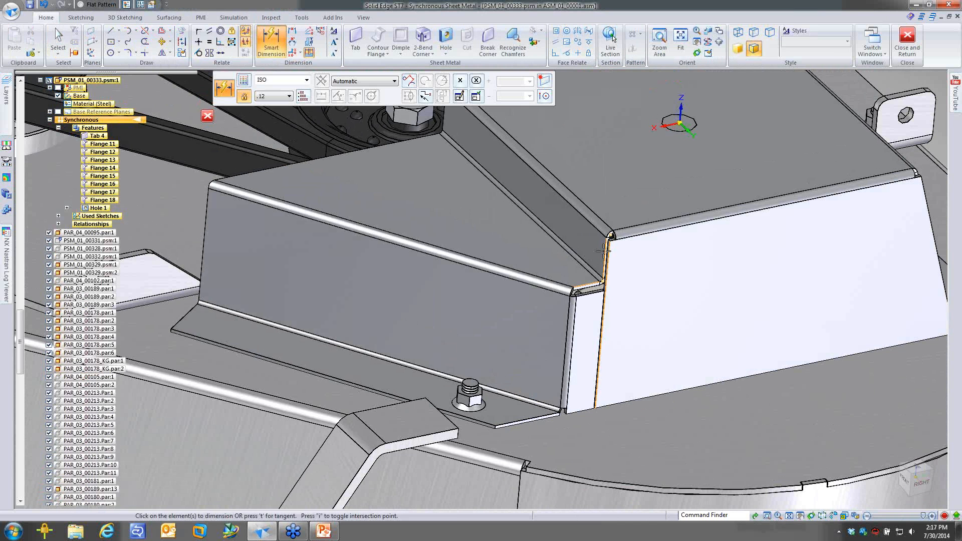
left_click(579, 266)
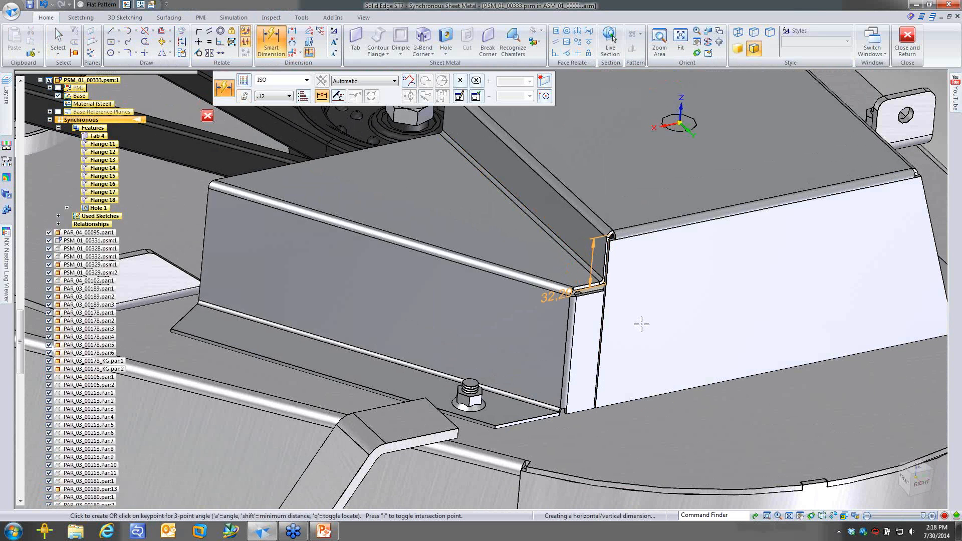
left_click(561, 247)
key("Escape")
key("Escape")
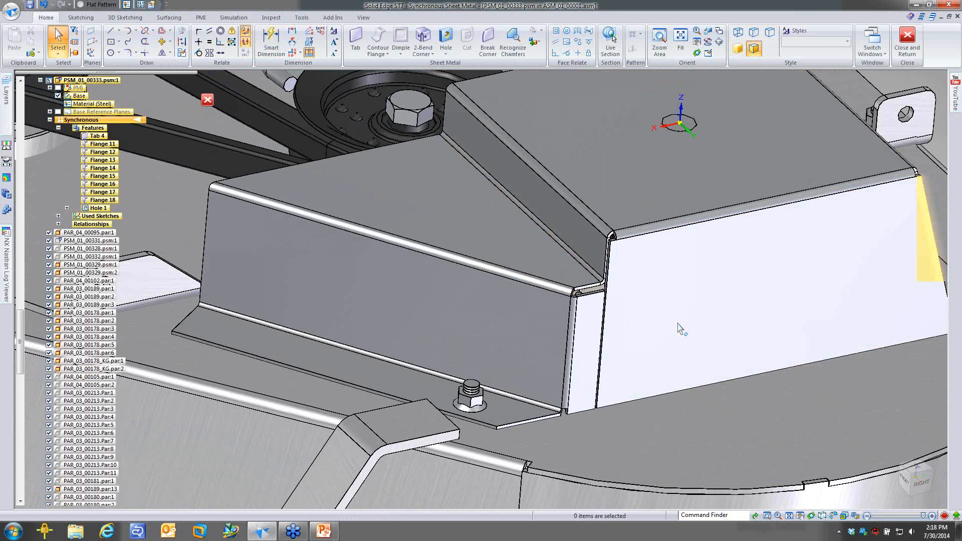
Step: Dimension the jog's height between the cover's top face and the lower step face
middle_click_drag(678, 324, 773, 147)
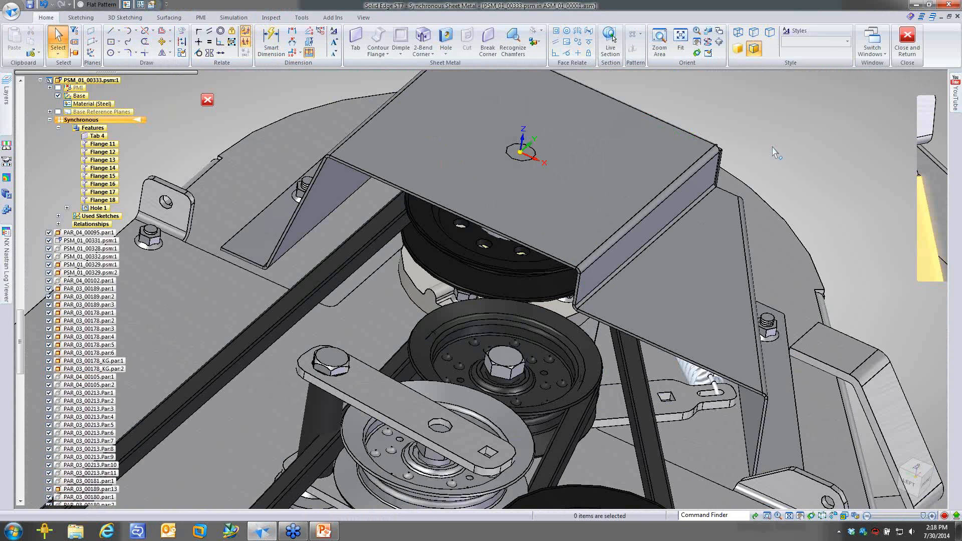
middle_click_drag(776, 153, 807, 179)
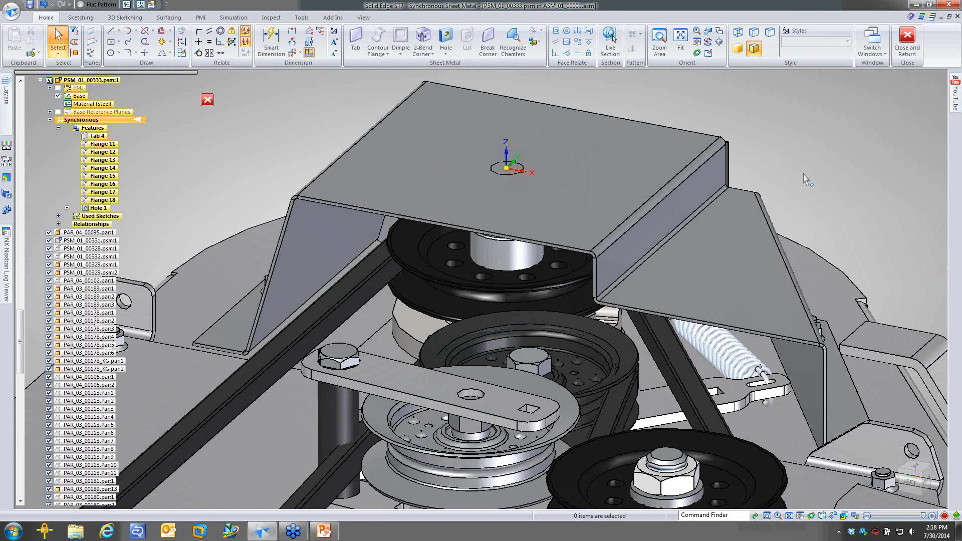
scroll(807, 179, "up", 1)
key("d")
left_click(698, 176)
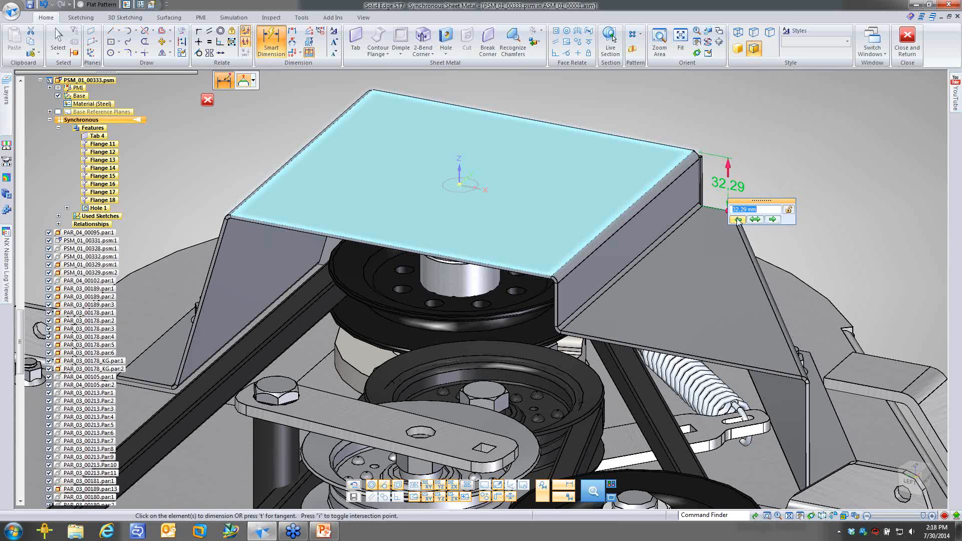
Step: Try jog heights from 33.9 to 38.75 mm by moving the cover's top face, and return the dimension to 32.29 mm
type("33.9")
key("Return")
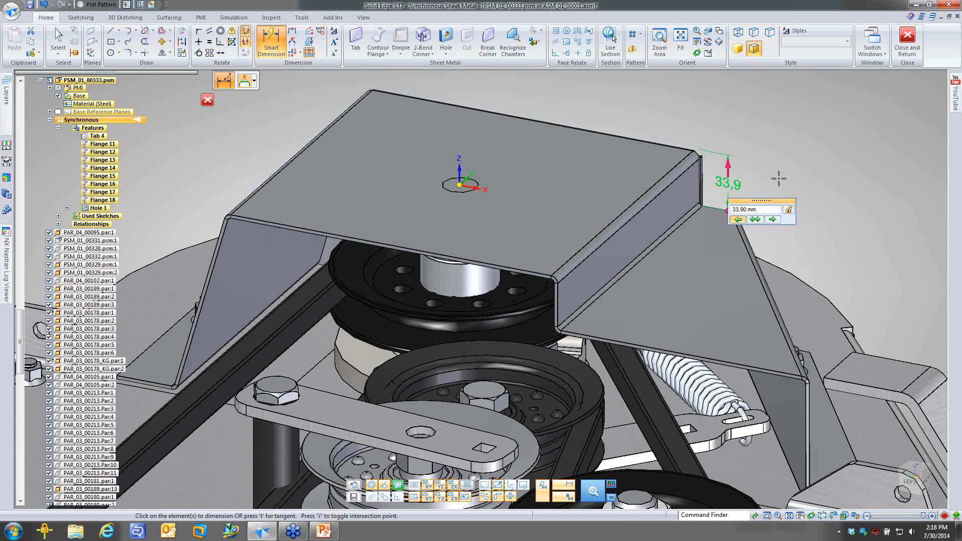
scroll(779, 179, "up", 1)
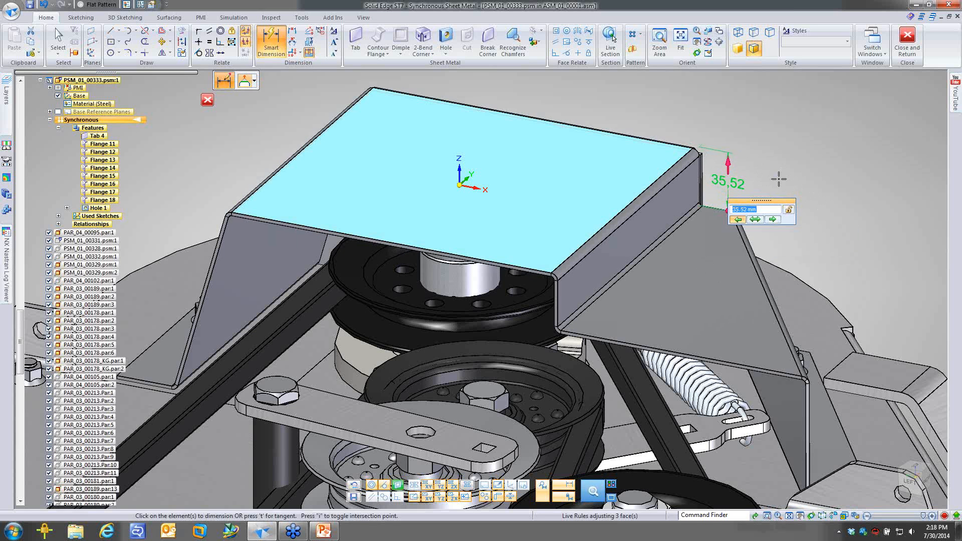
scroll(779, 179, "up", 1)
scroll(779, 180, "up", 1)
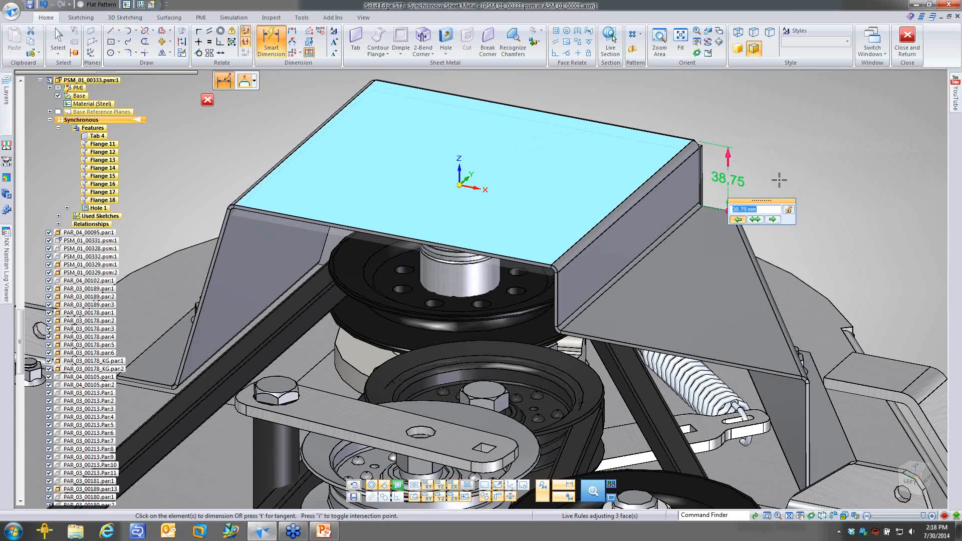
scroll(779, 180, "down", 3)
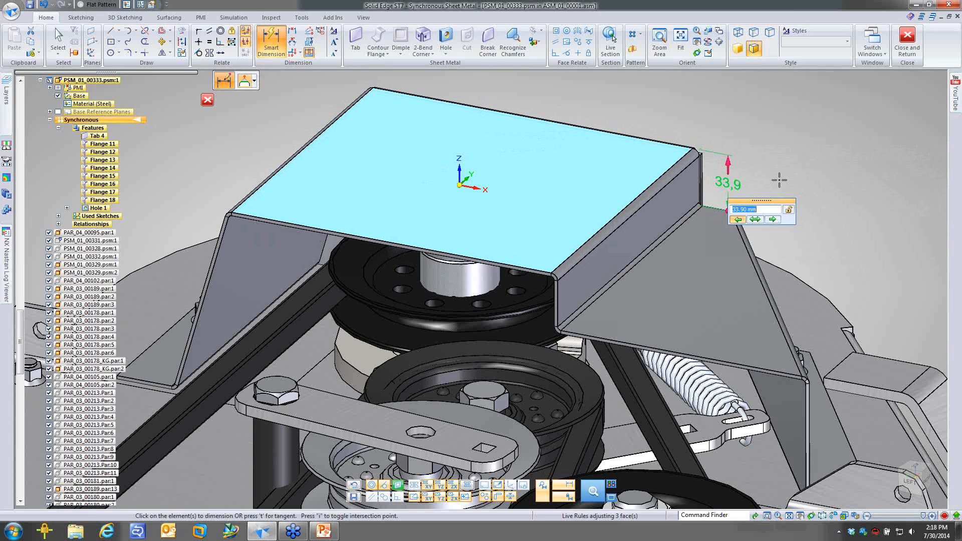
scroll(779, 180, "down", 1)
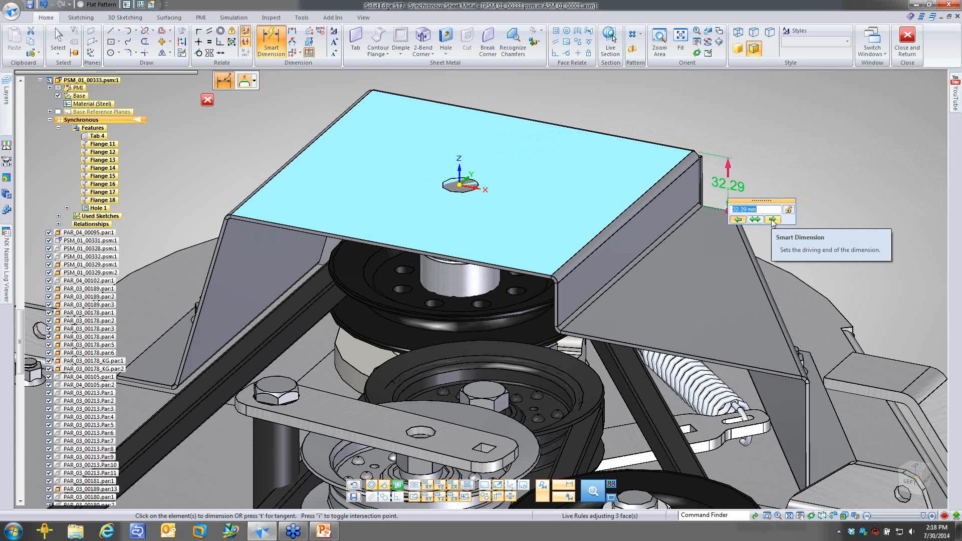
Step: Make the dimension drive the lower step face, try heights up to 37.13 mm, and return it to 32.29 mm
left_click(773, 220)
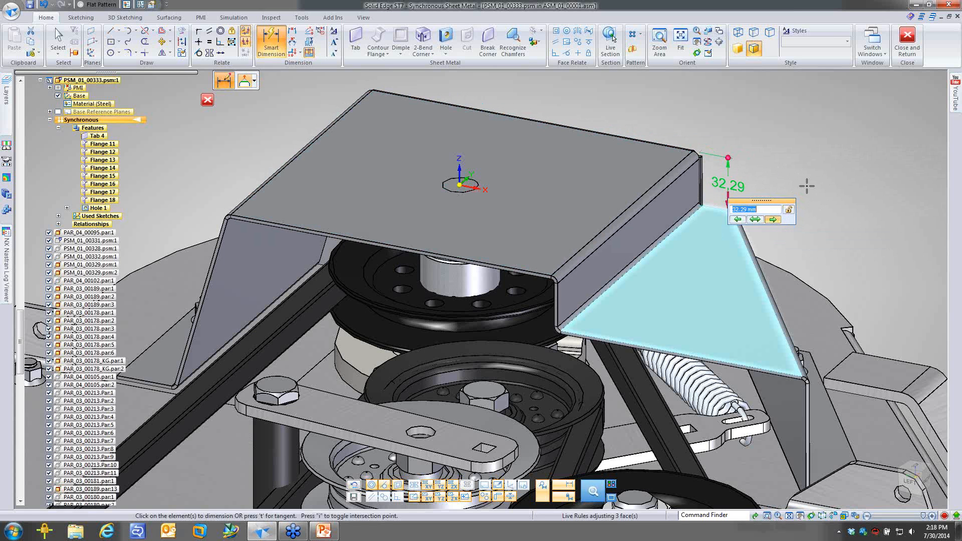
scroll(807, 186, "up", 1)
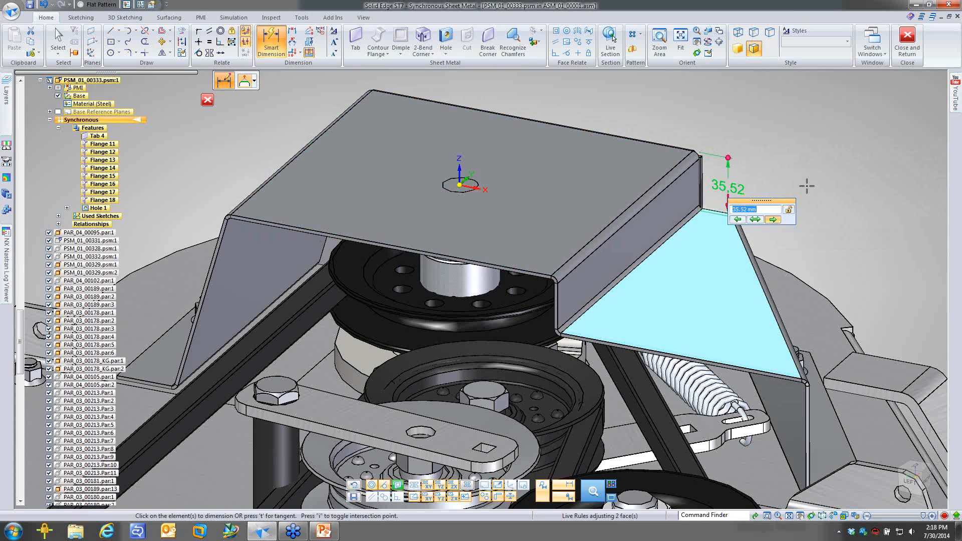
scroll(807, 186, "up", 2)
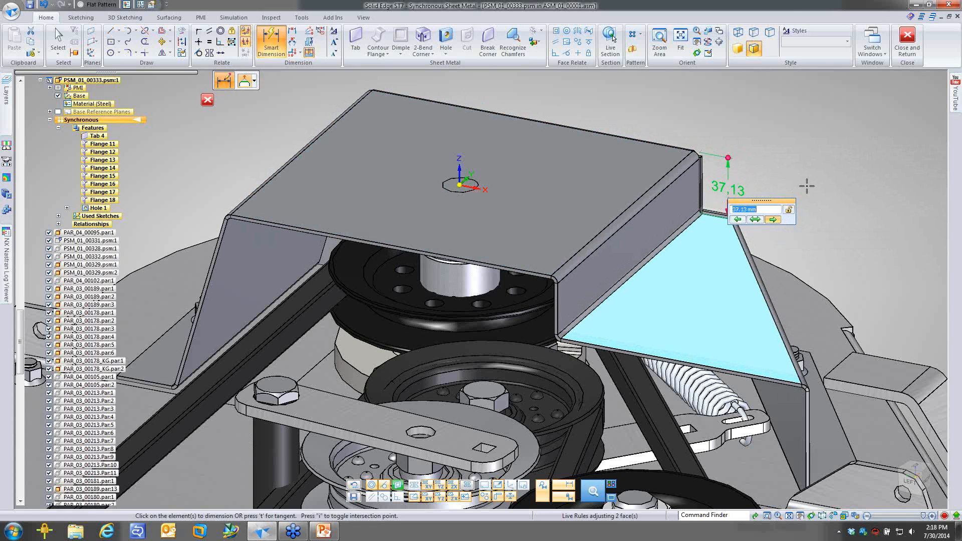
scroll(808, 186, "down", 1)
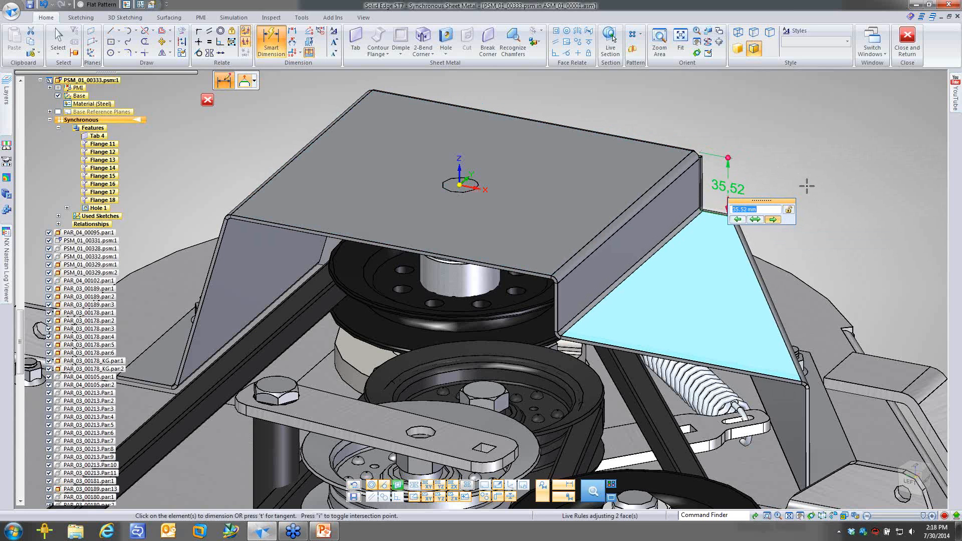
scroll(807, 186, "down", 2)
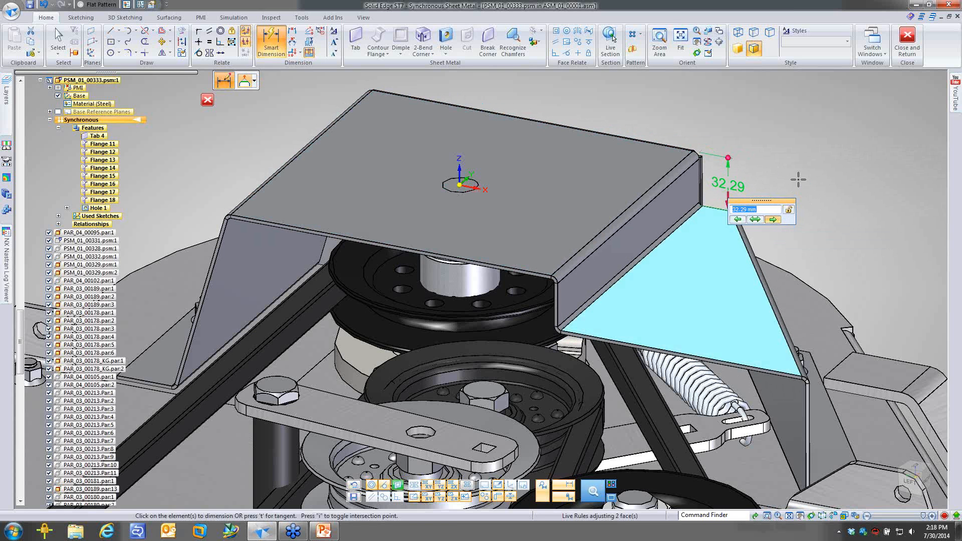
key("Return")
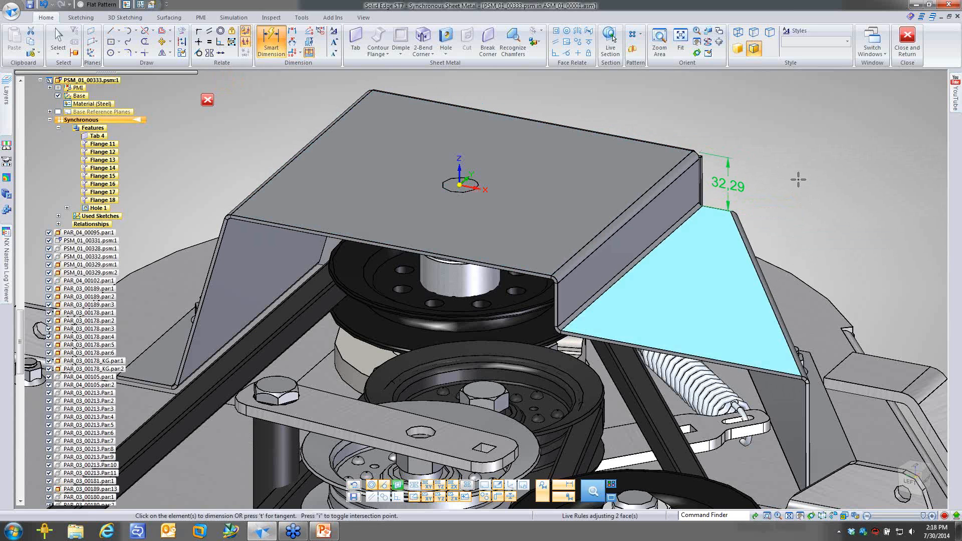
key("Escape")
scroll(789, 196, "up", 1)
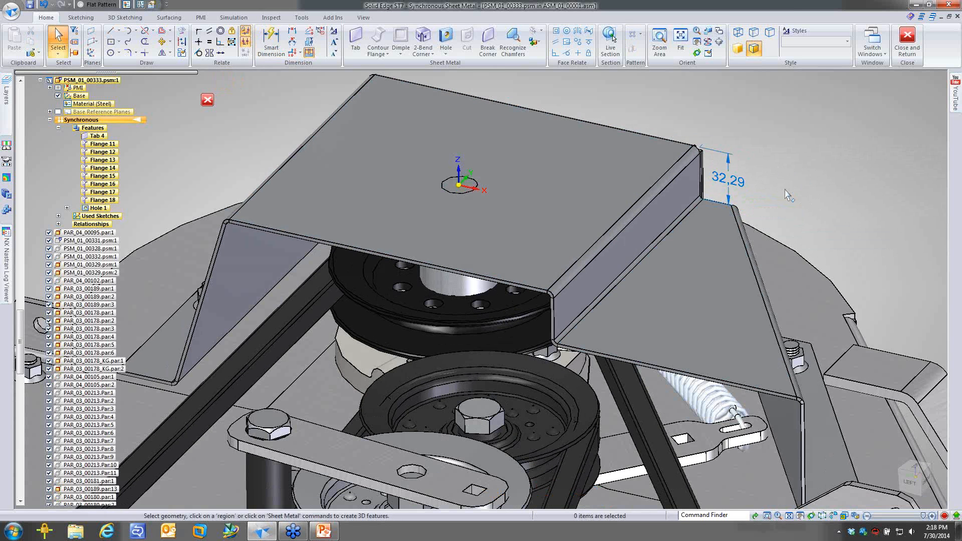
middle_click_drag(789, 195, 498, 396)
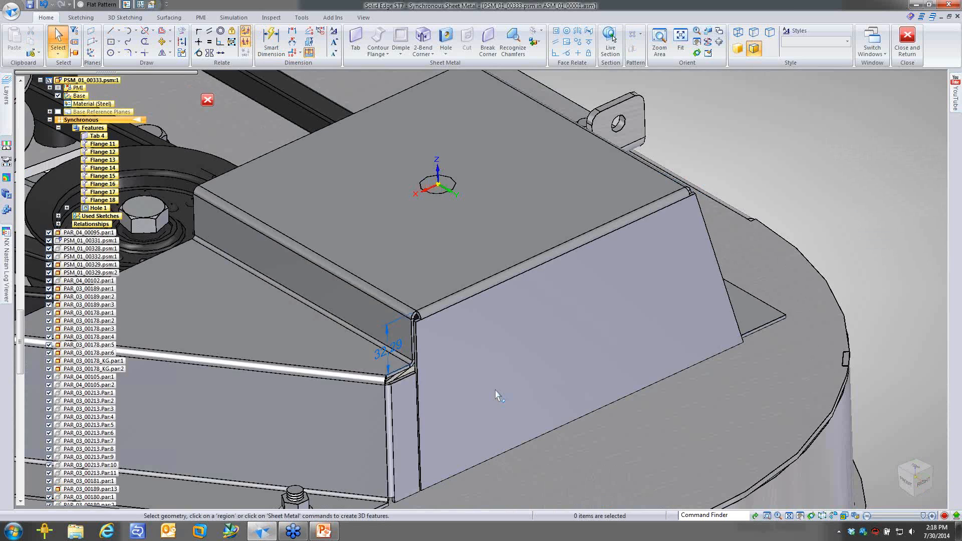
scroll(498, 395, "up", 3)
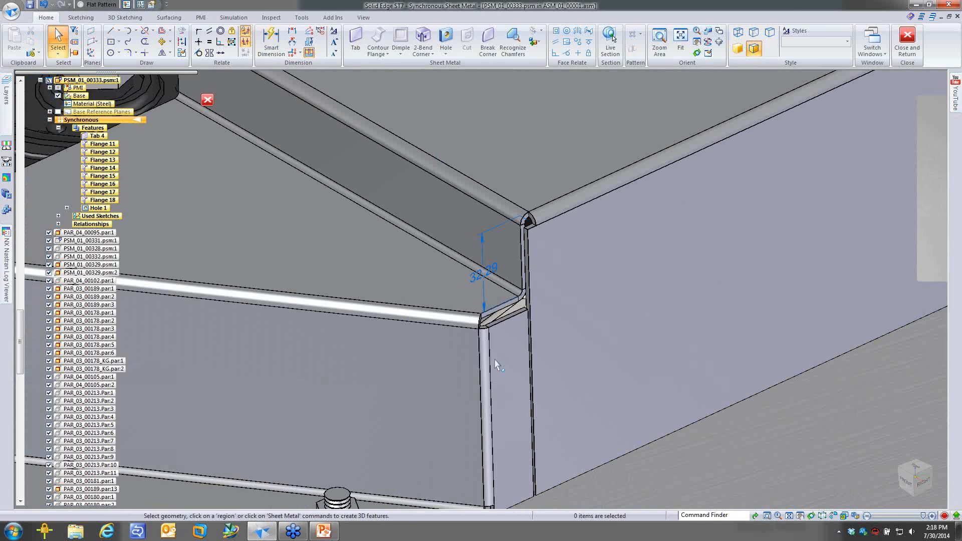
Step: Set the jog's height dimension to 40 mm with the lower step face and the closing flange's narrow end face selected together
left_click(503, 315)
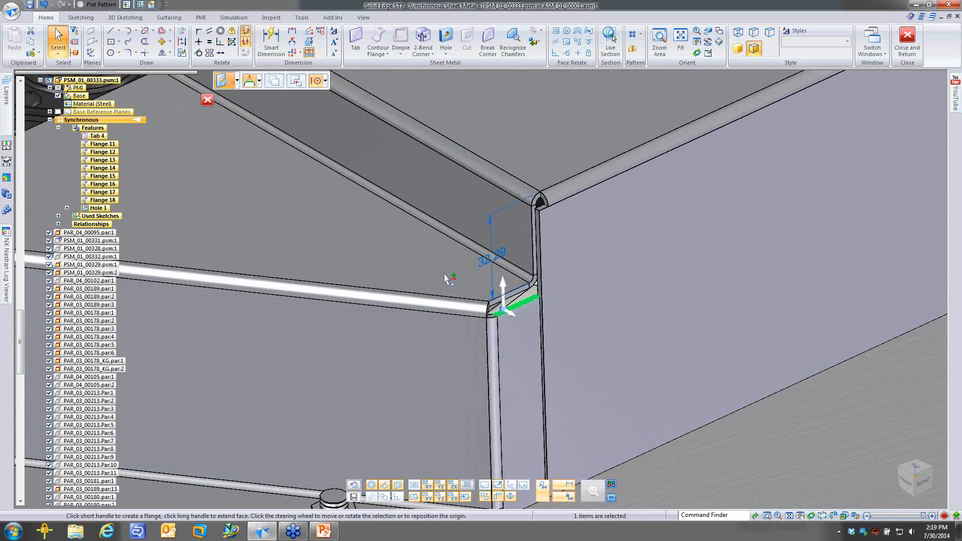
left_click(447, 279, "ctrl")
left_click(489, 256)
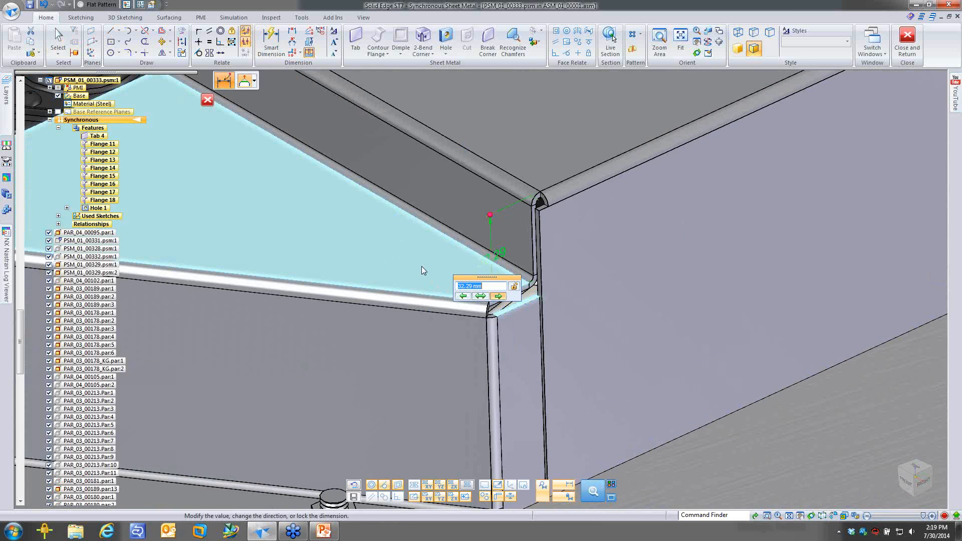
type("40")
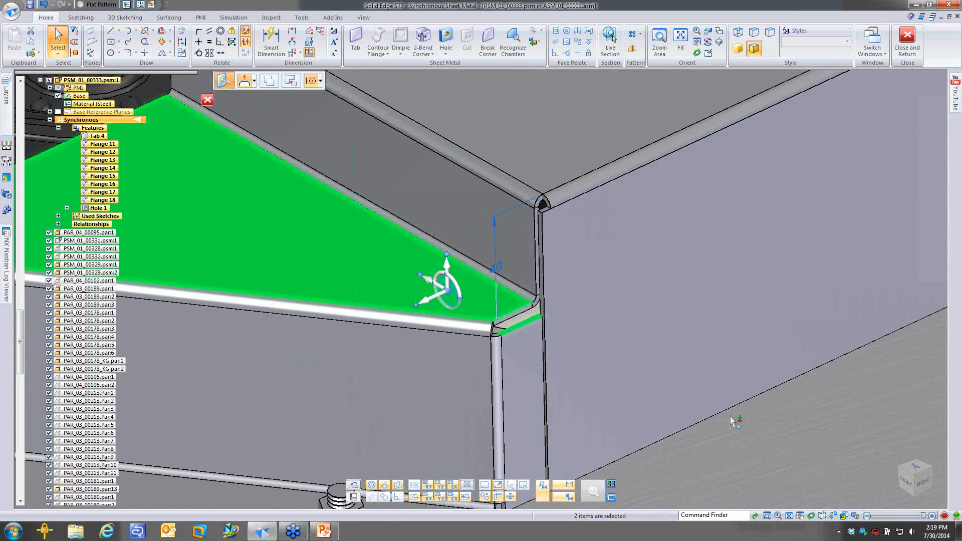
middle_click_drag(733, 422, 740, 399)
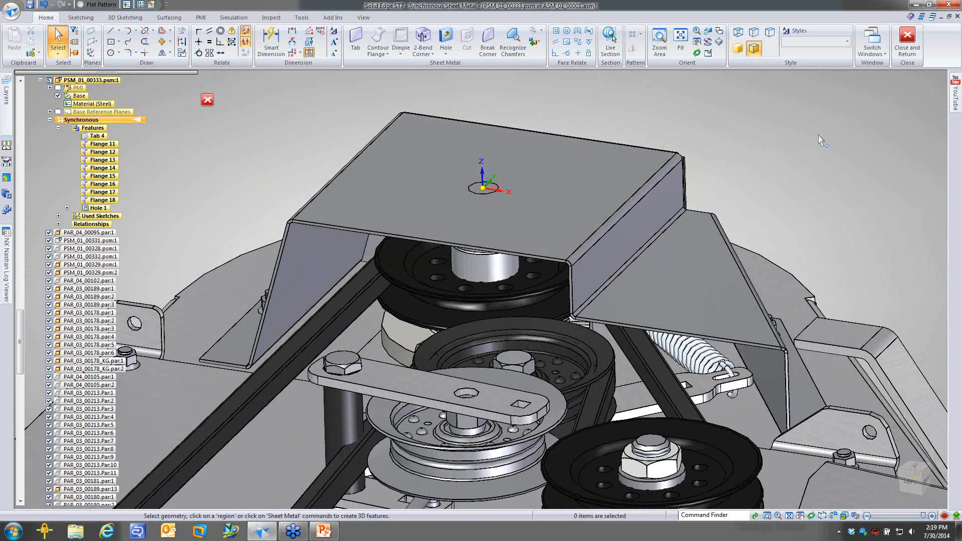
Step: Rotate the jog's vertical face by 25 degrees about a vertical axis at its rear end
middle_click_drag(797, 140, 656, 224)
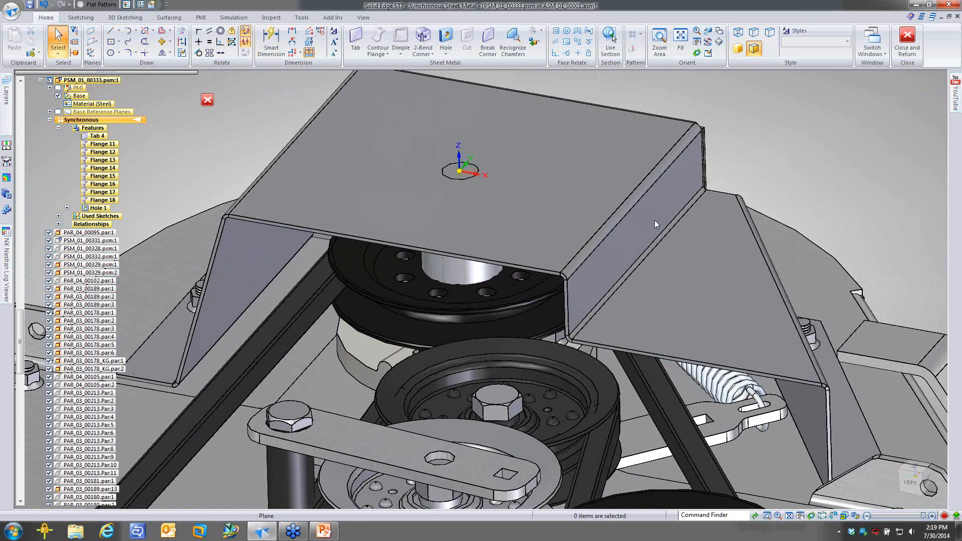
left_click(655, 220)
scroll(534, 335, "up", 1)
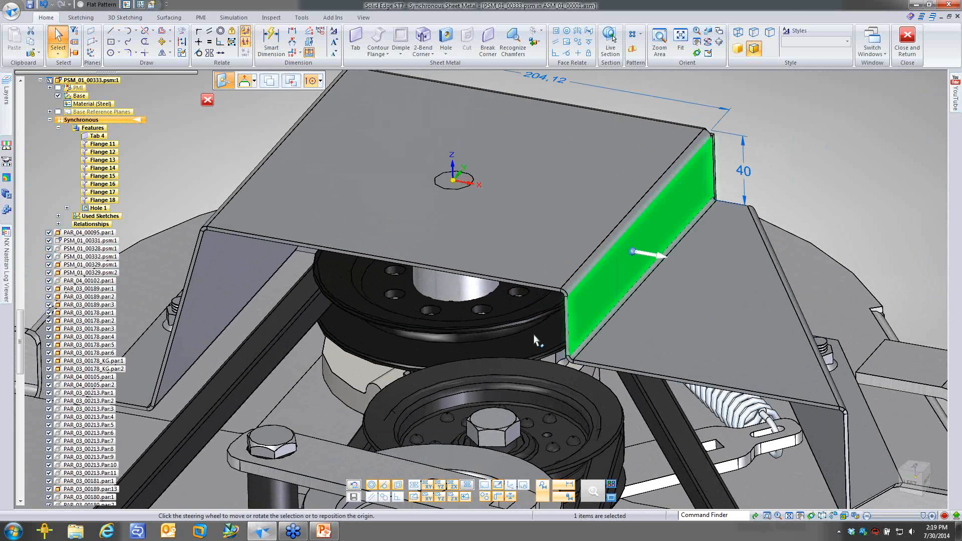
scroll(534, 341, "down", 2)
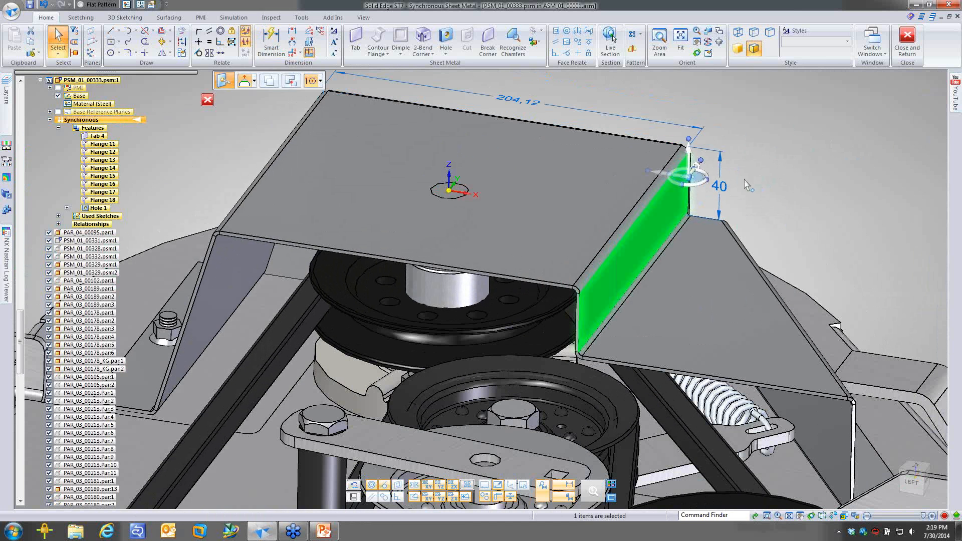
left_click(676, 193)
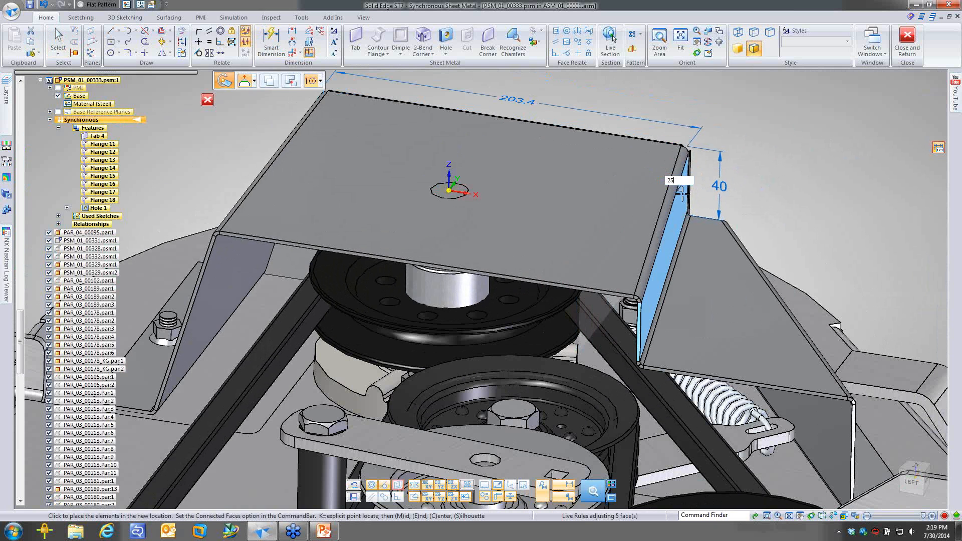
left_click(685, 200)
key("Escape")
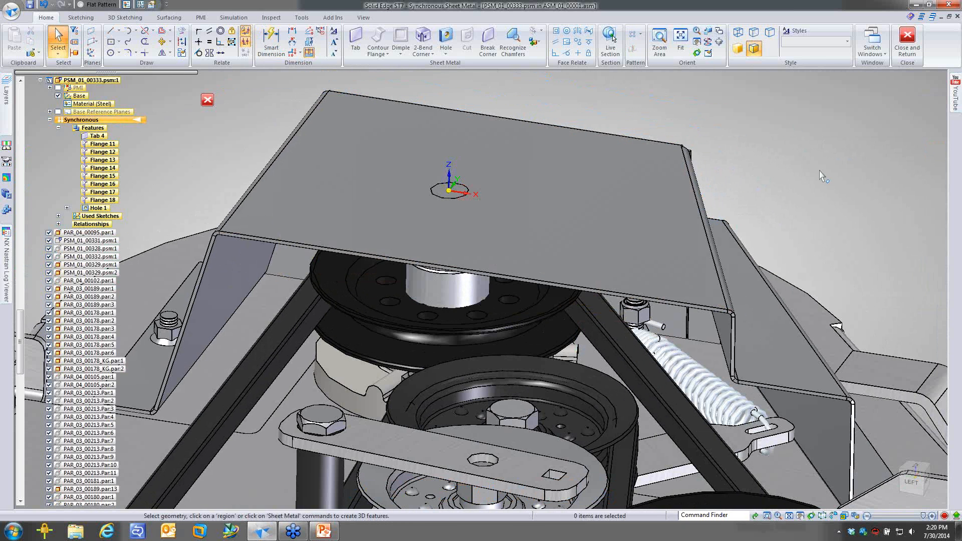
Step: Lock the sketch plane to the cover's top face and draw a circle centred on the origin above the pulley
middle_click_drag(822, 176, 453, 235)
right_click_drag(704, 145, 722, 117)
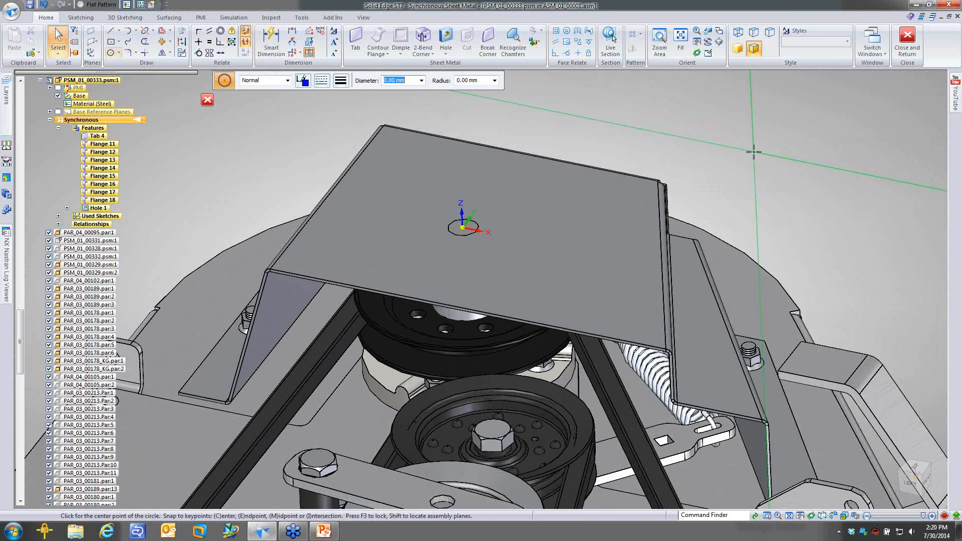
middle_click_drag(754, 152, 565, 237)
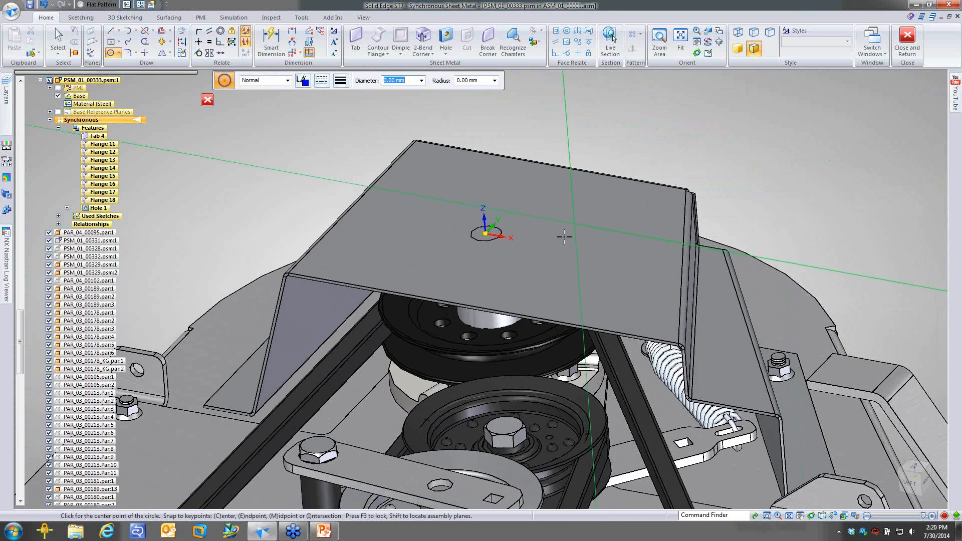
key("F3")
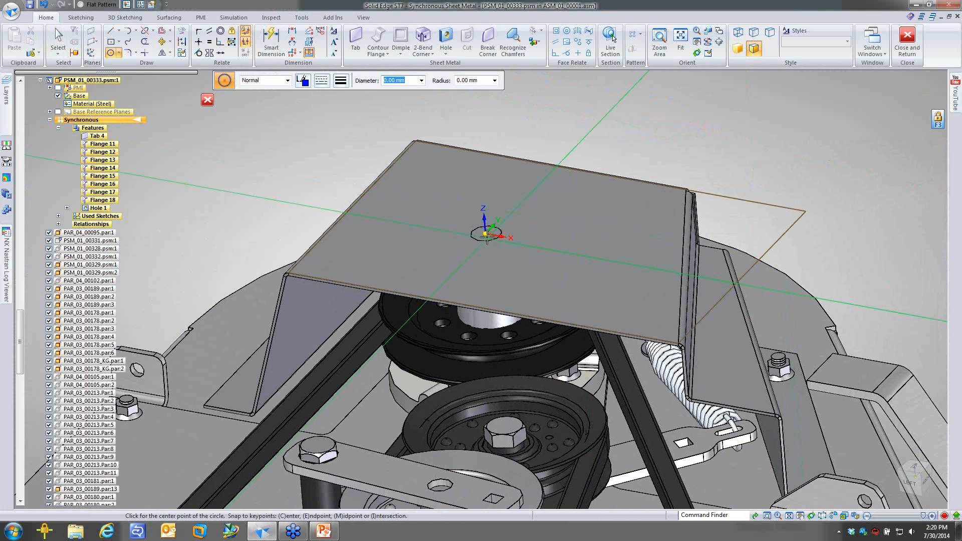
left_click(486, 234)
left_click(543, 264)
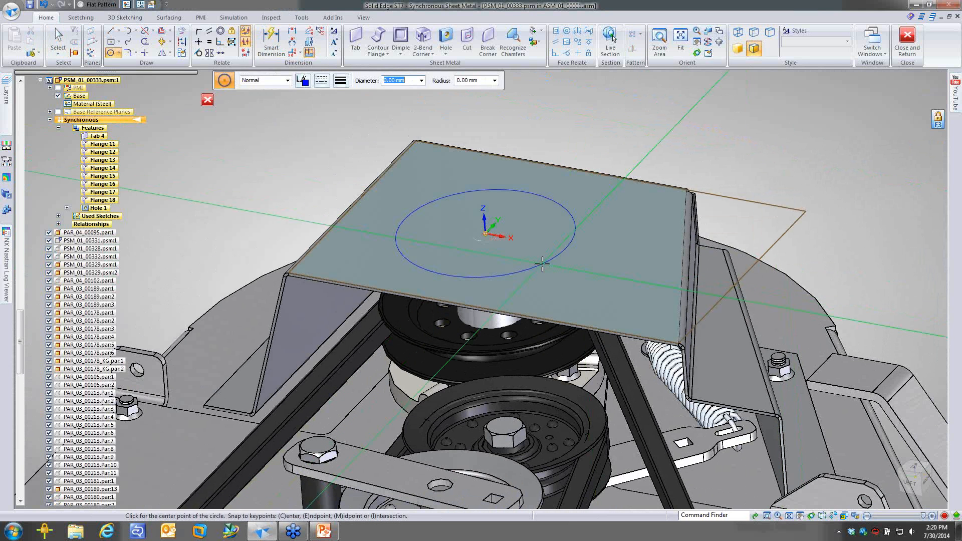
key("Escape")
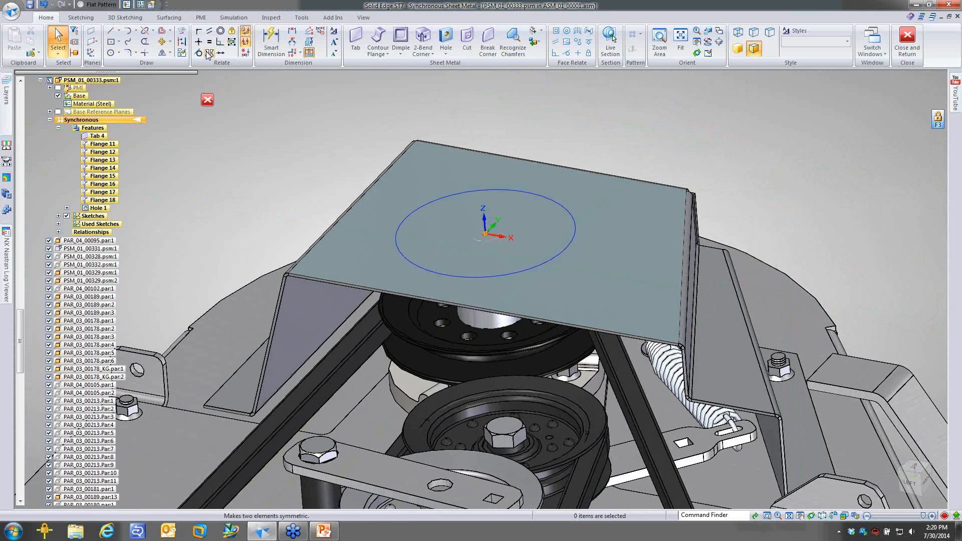
Step: Project one outer edge of each of the two belt runs onto the top face's sketch plane
left_click(183, 32)
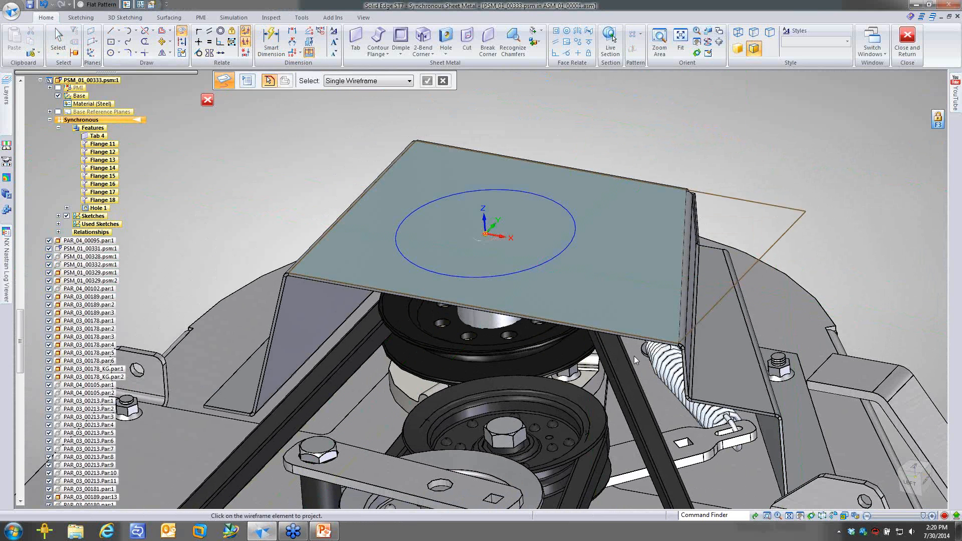
left_click(624, 368)
left_click(327, 359)
key("Escape")
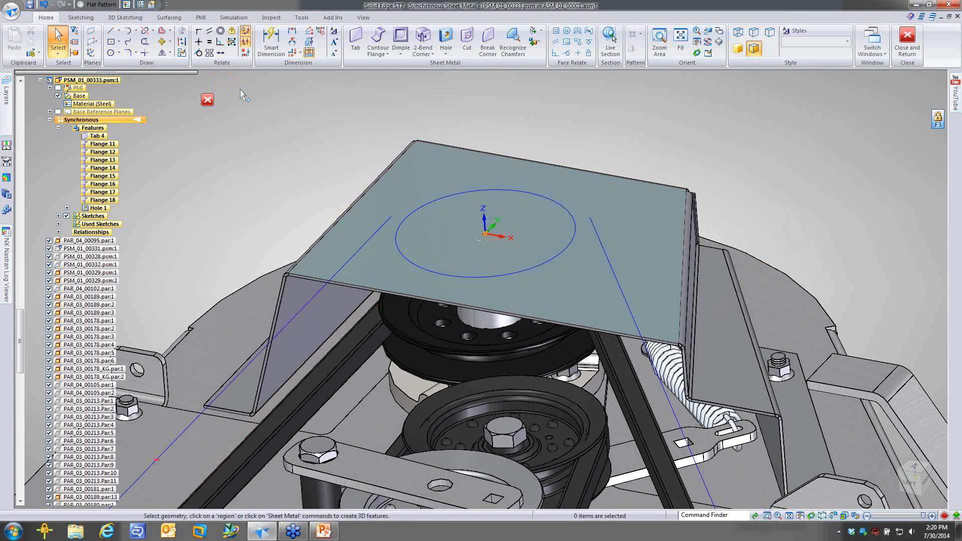
Step: Make the sketched circle tangent to both projected belt lines
left_click(198, 52)
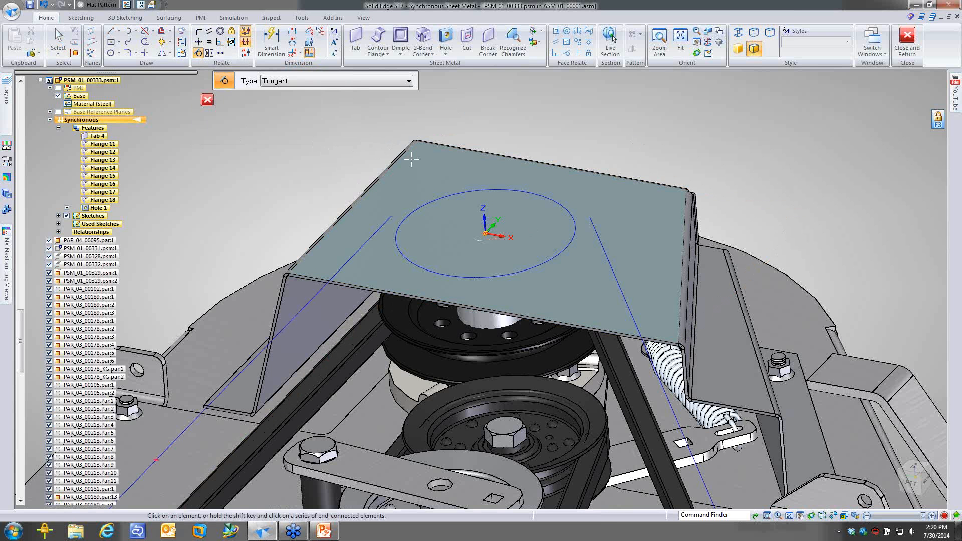
left_click(408, 211)
left_click(392, 219)
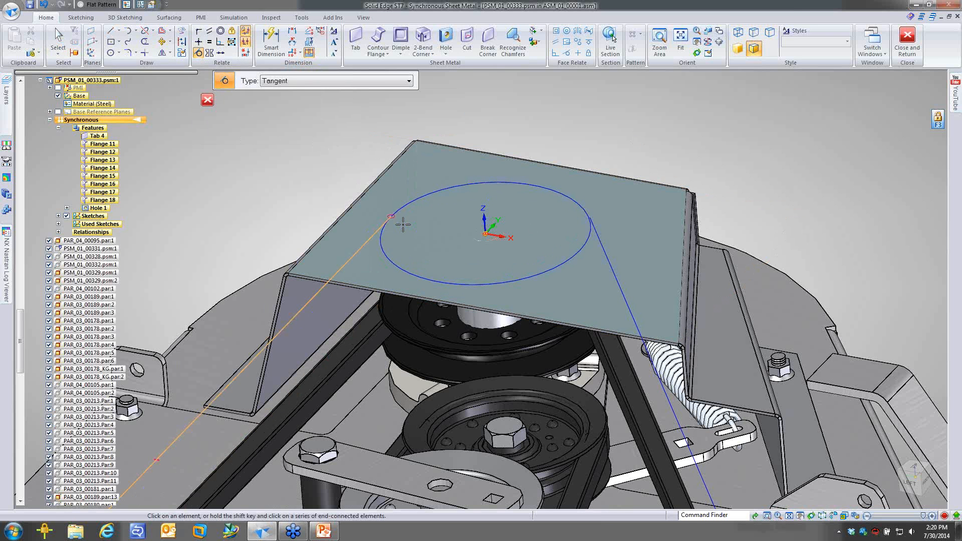
left_click(587, 241)
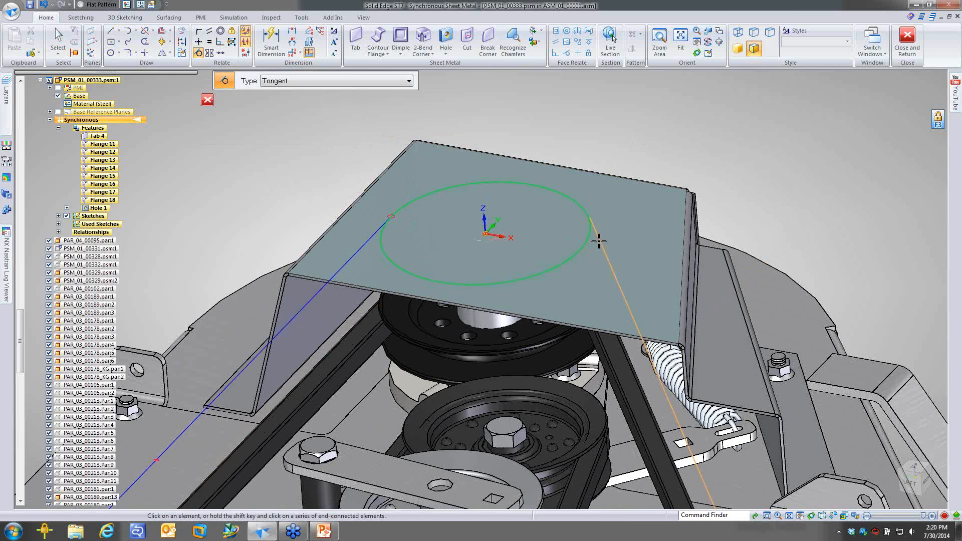
left_click(599, 241)
key("Escape")
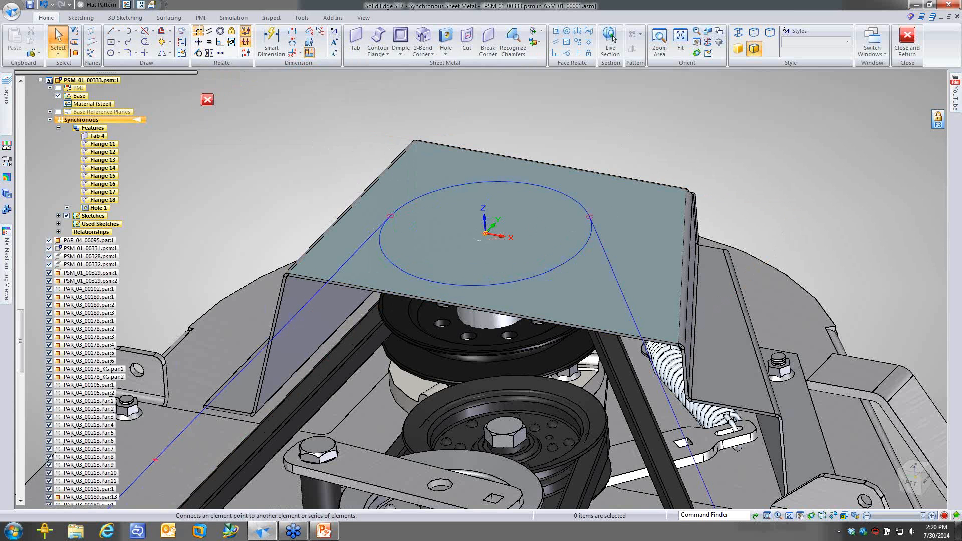
Step: Connect the upper endpoints of both projected belt lines to the circle
left_click(199, 31)
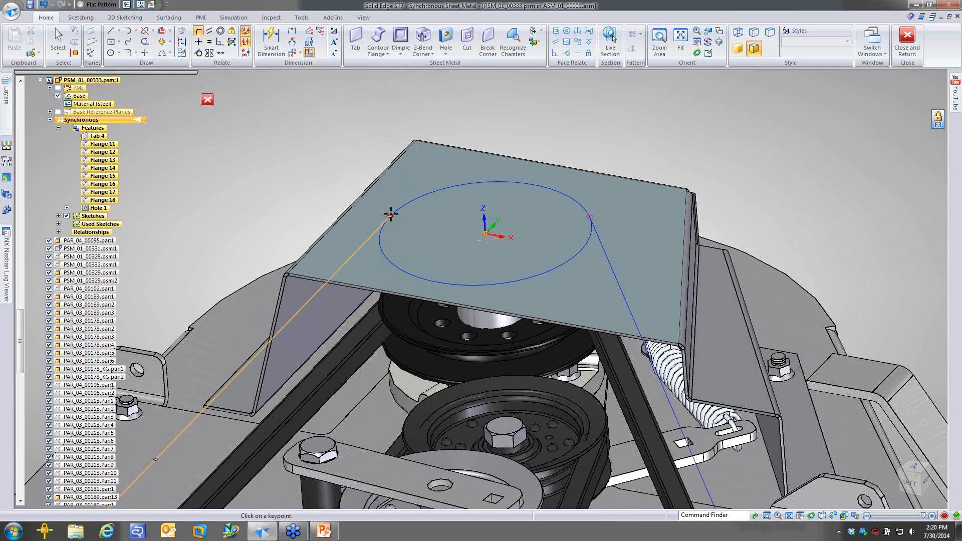
left_click(391, 215)
left_click(395, 209)
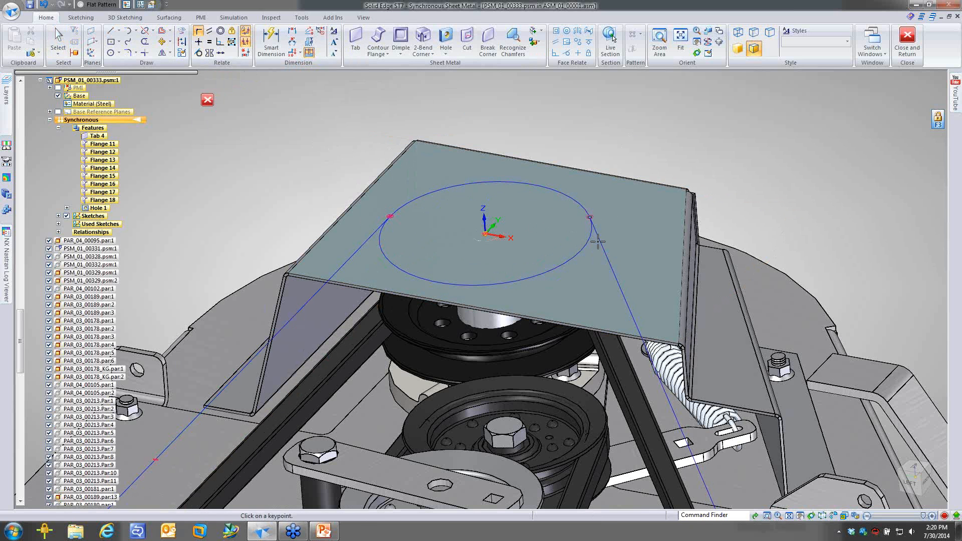
left_click(590, 216)
left_click(585, 212)
key("Escape")
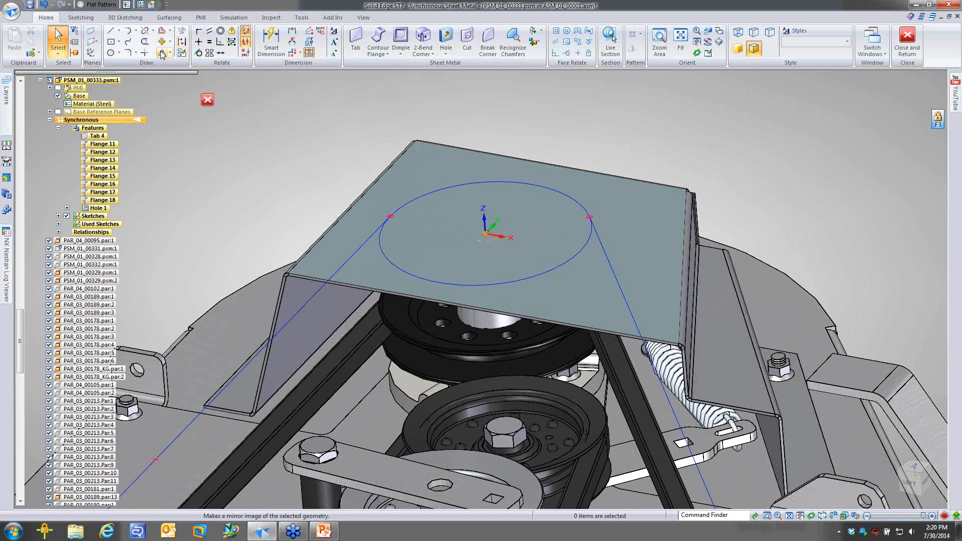
Step: Trim away the circle's front portion between the two belt lines, leaving a single arch-shaped profile
left_click(145, 41)
left_click_drag(476, 210, 534, 274)
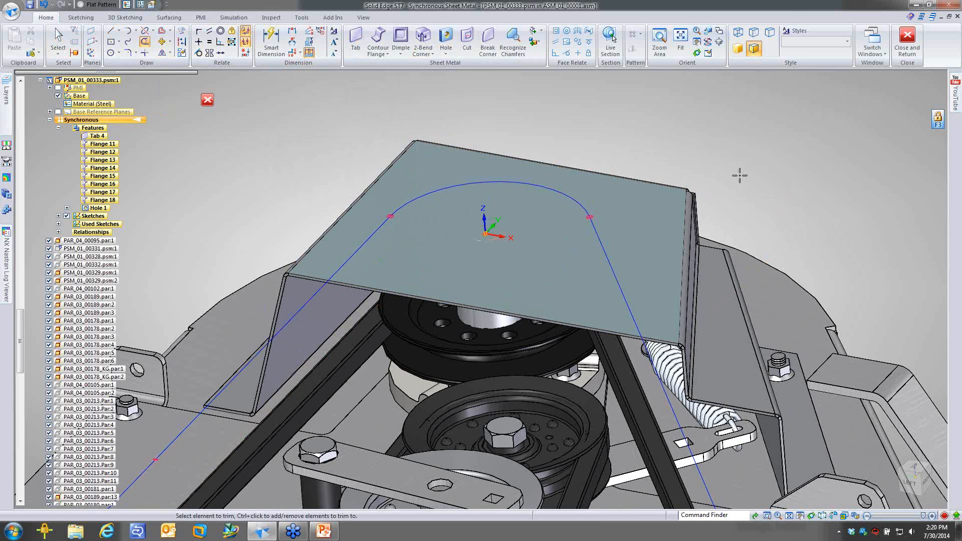
middle_click_drag(738, 174, 554, 137)
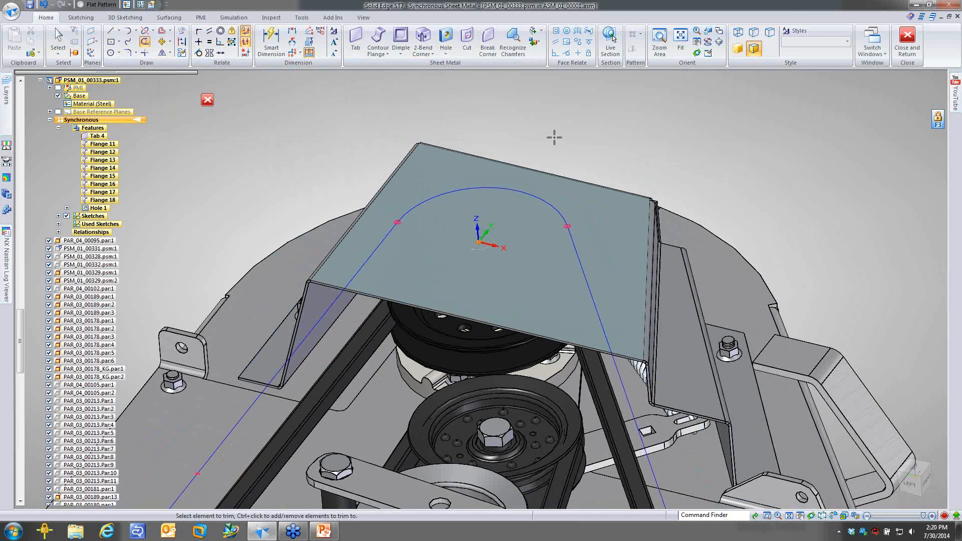
key("Escape")
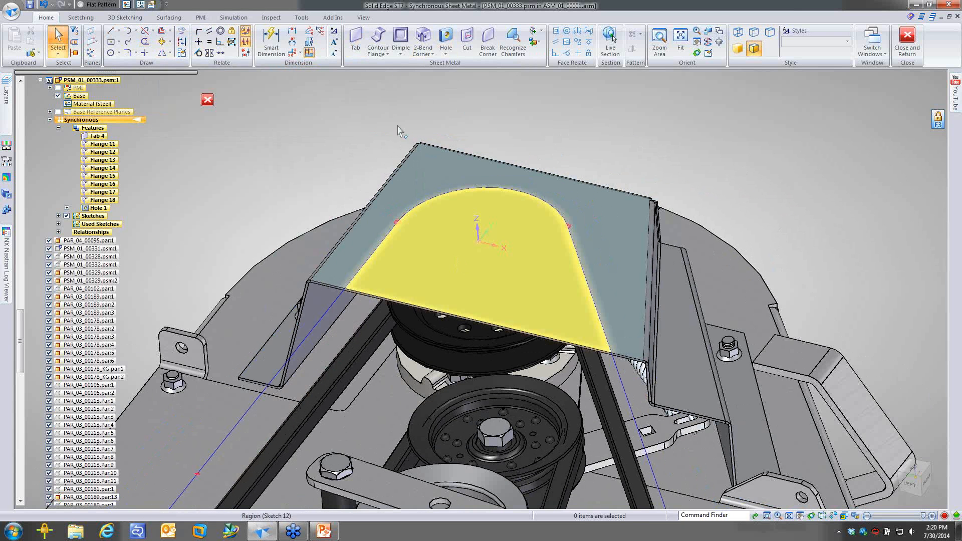
Step: Create a 5 mm dimple from the arch-shaped region on the cover's top face
left_click(400, 52)
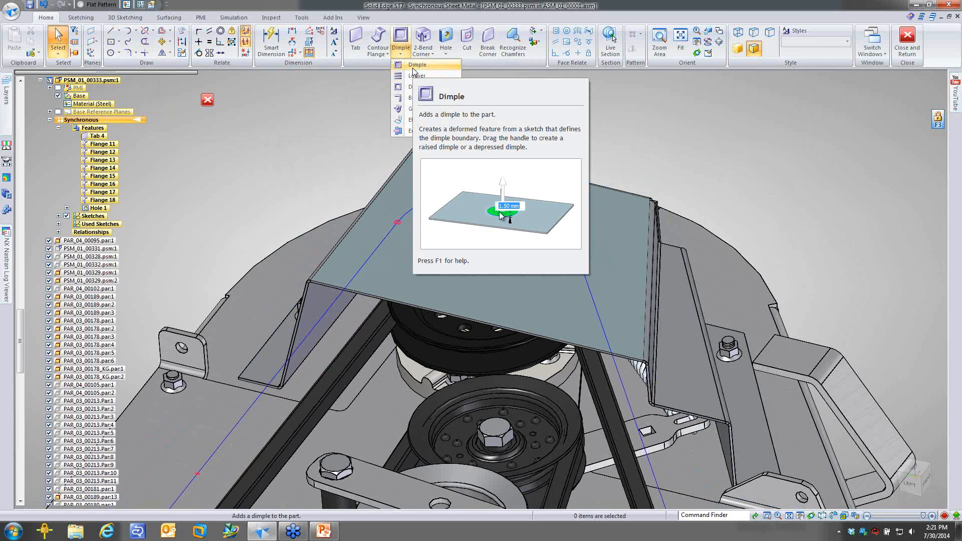
left_click(414, 68)
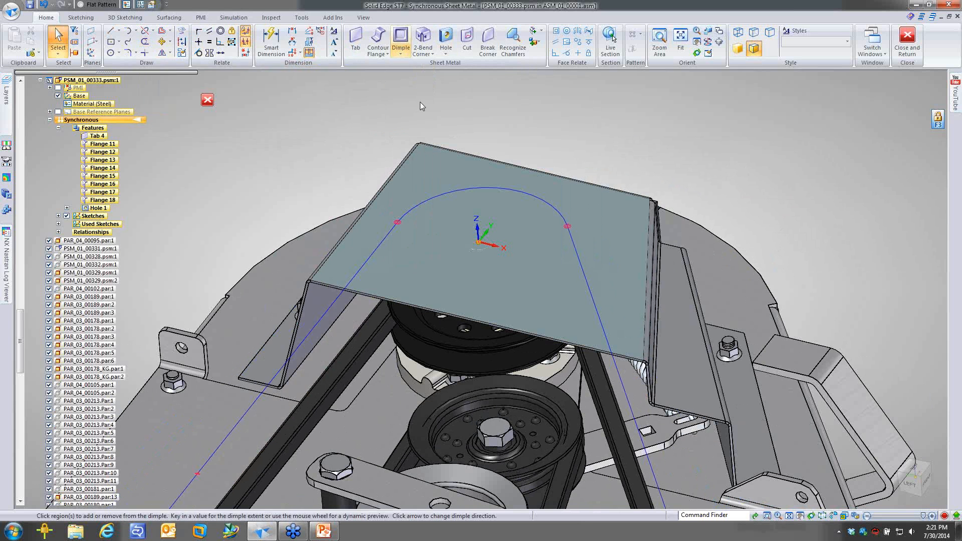
left_click(438, 267)
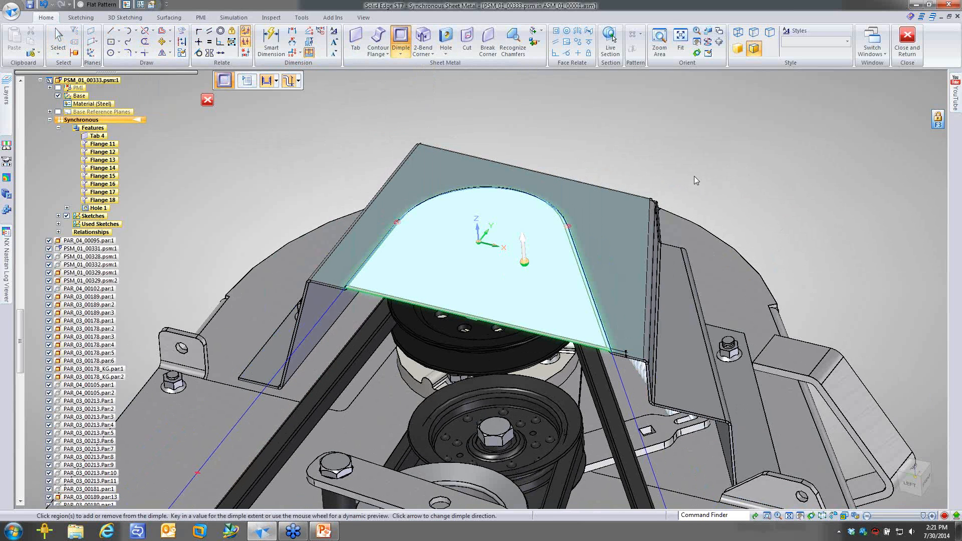
middle_click_drag(695, 177, 708, 163)
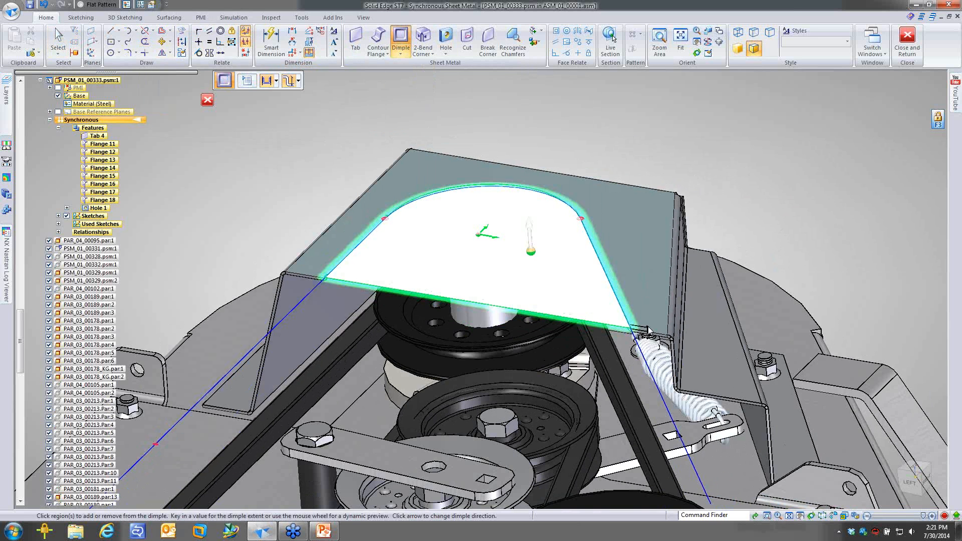
type("5")
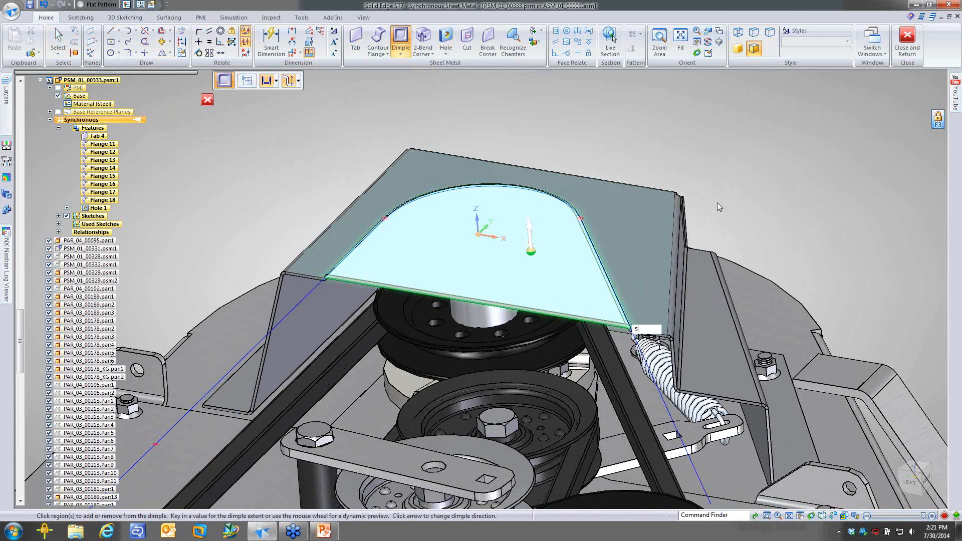
key("Return")
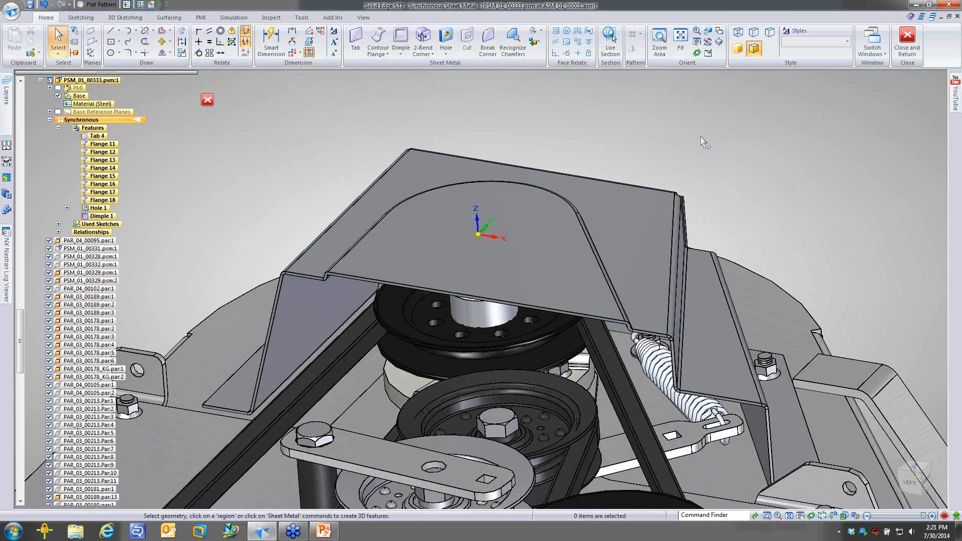
Step: Hide the surrounding assembly parts and round the outer corners of the cover's mounting flanges with a 5 mm break corner
middle_click_drag(705, 142, 736, 184)
key("ctrl+shift+p")
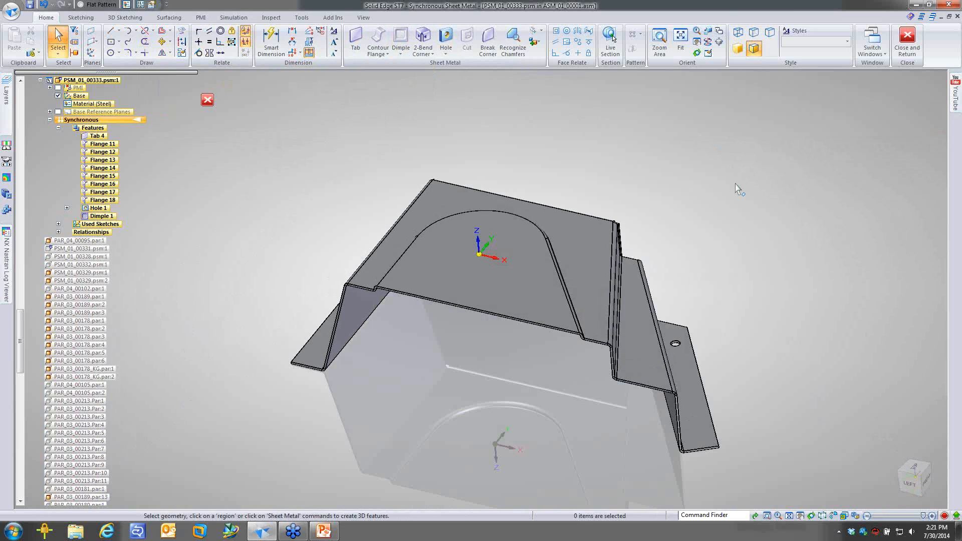
left_click(487, 42)
middle_click_drag(759, 451, 709, 404)
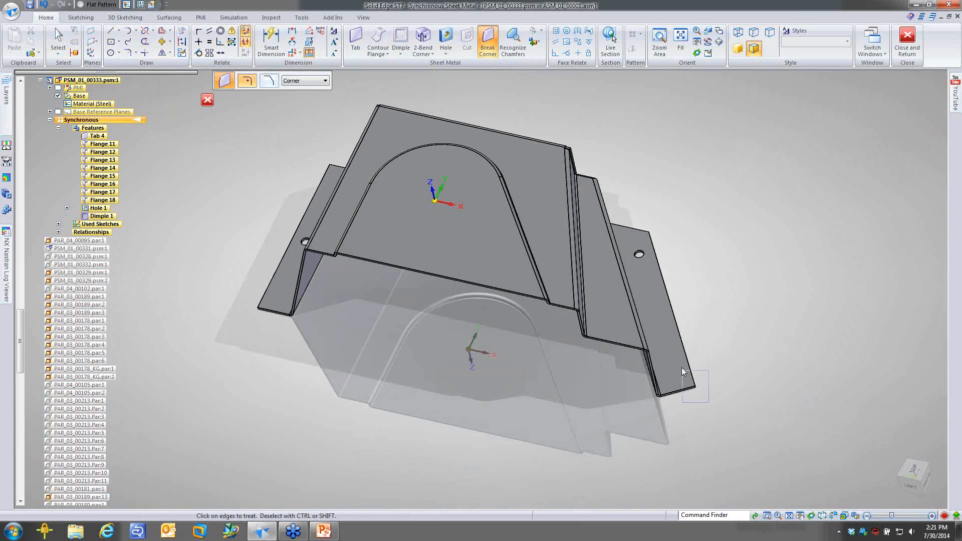
left_click(695, 387)
left_click(275, 335)
middle_click_drag(273, 334, 295, 333)
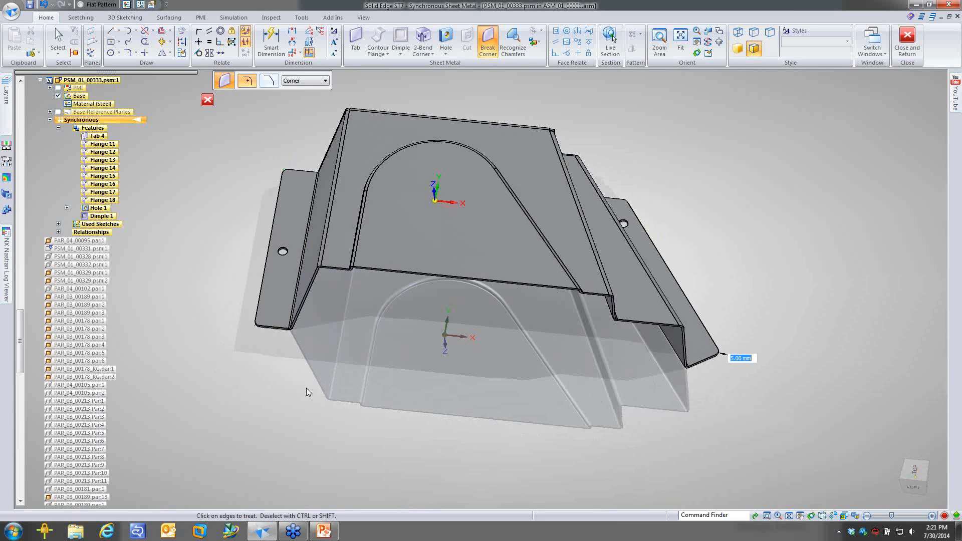
right_click(301, 404)
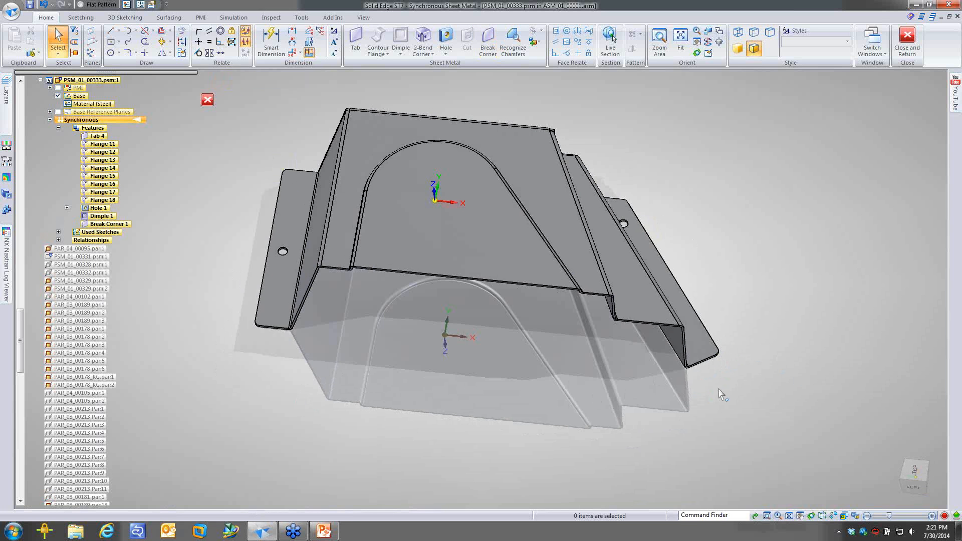
Step: Create a flat pattern of the cover from its top face, selecting an edge to define the x-axis and origin
middle_click_drag(738, 384, 664, 161)
key("Up")
key("Up")
key("Up")
key("Up")
key("Up")
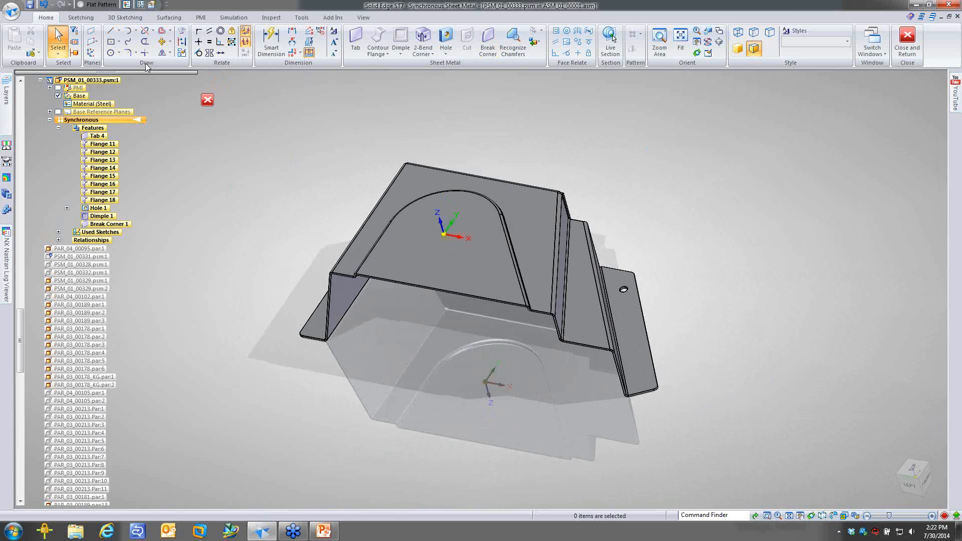
left_click(99, 5)
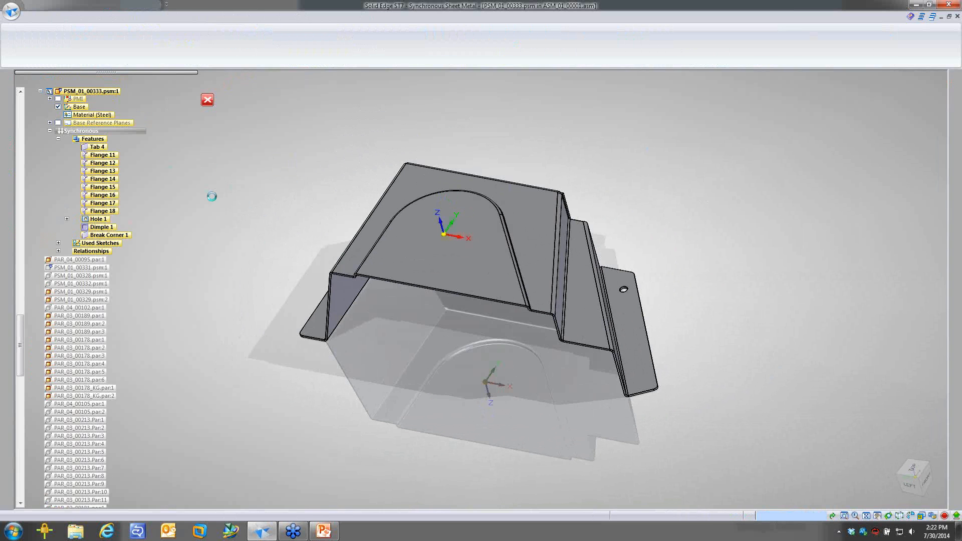
left_click(529, 188)
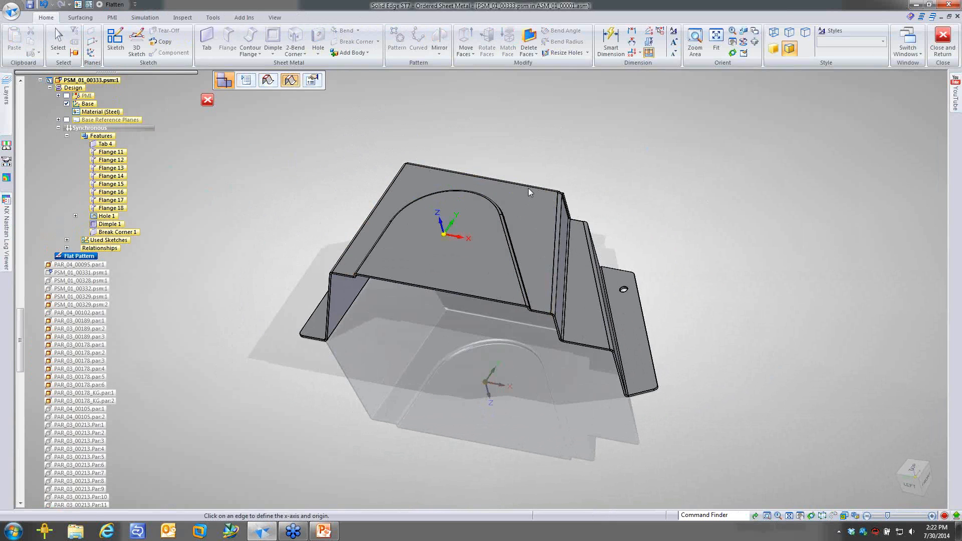
left_click(394, 413)
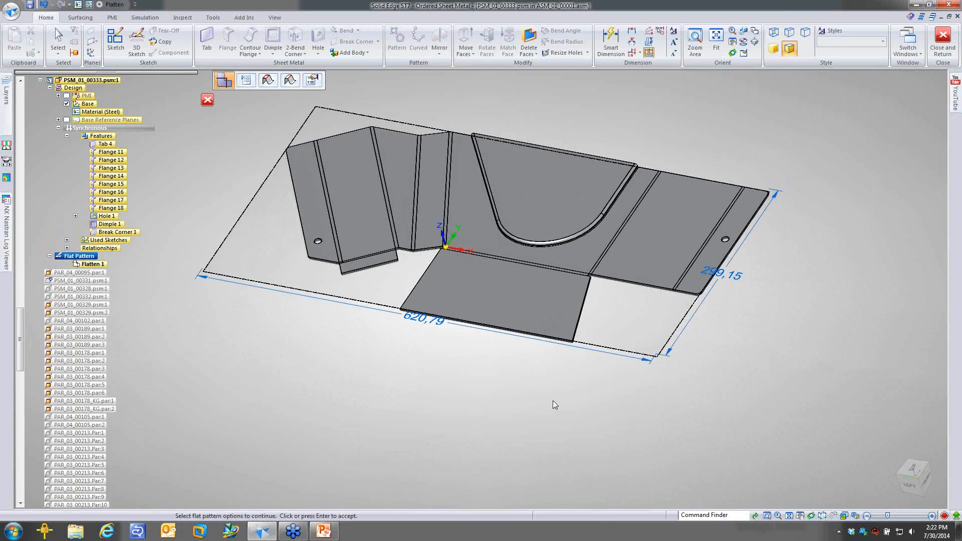
middle_click_drag(545, 401, 543, 401)
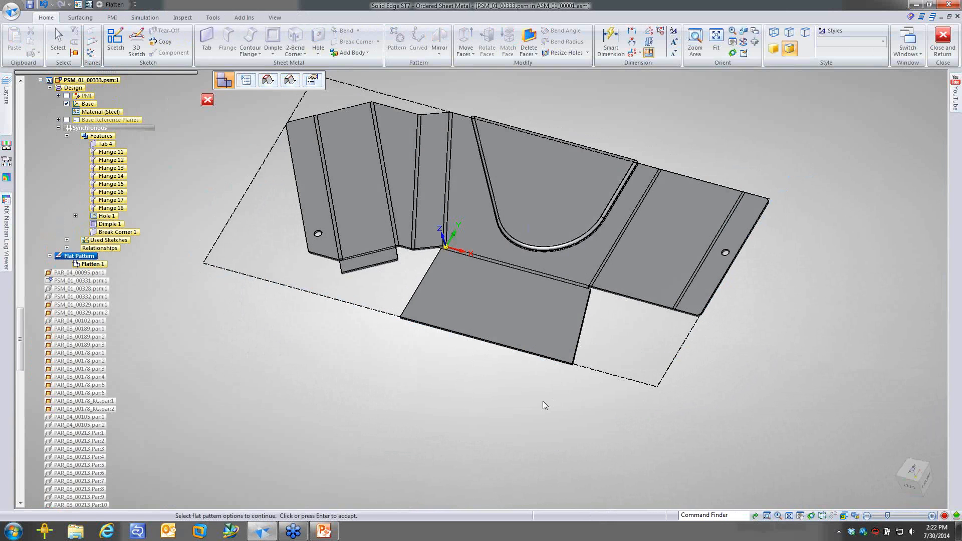
Step: Return the cover from the flat pattern to the synchronous modelling environment
left_click(213, 18)
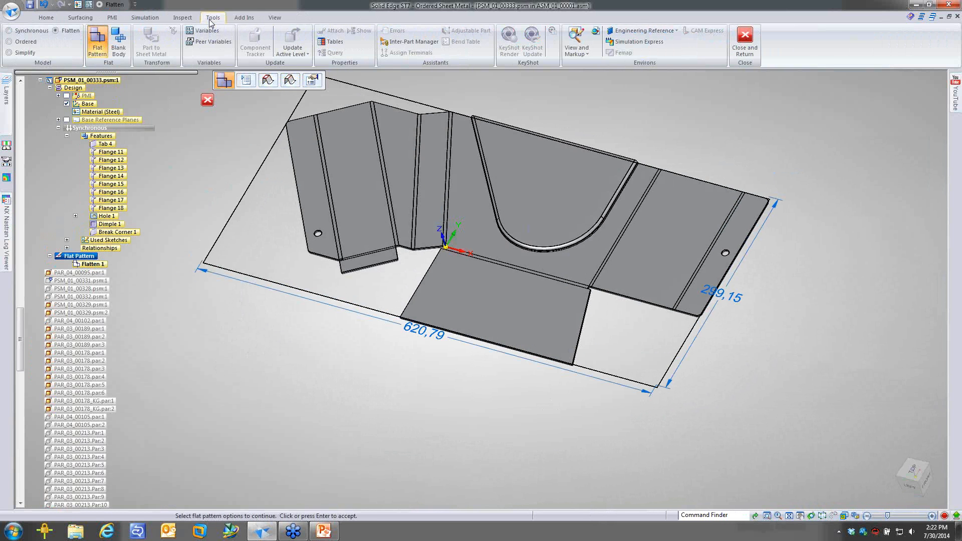
left_click(9, 31)
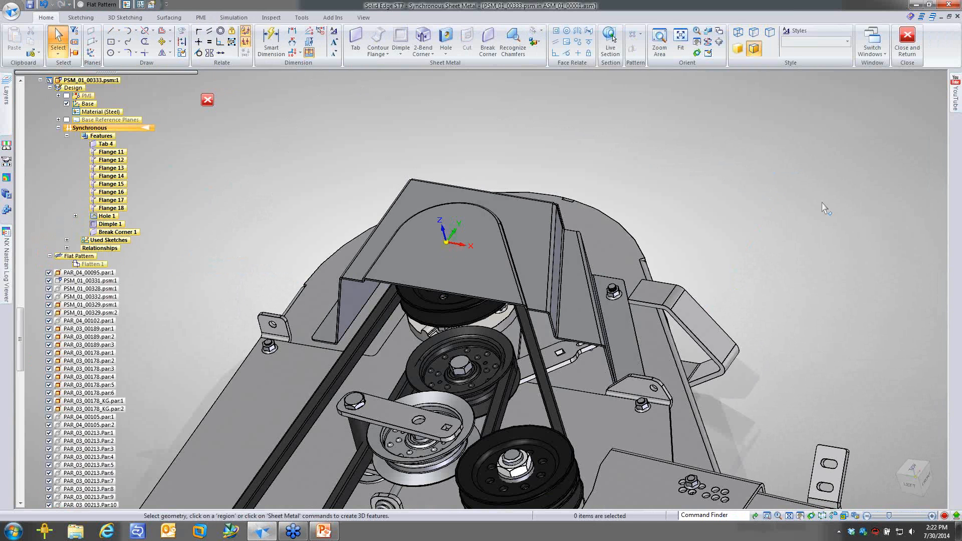
middle_click_drag(825, 208, 760, 166)
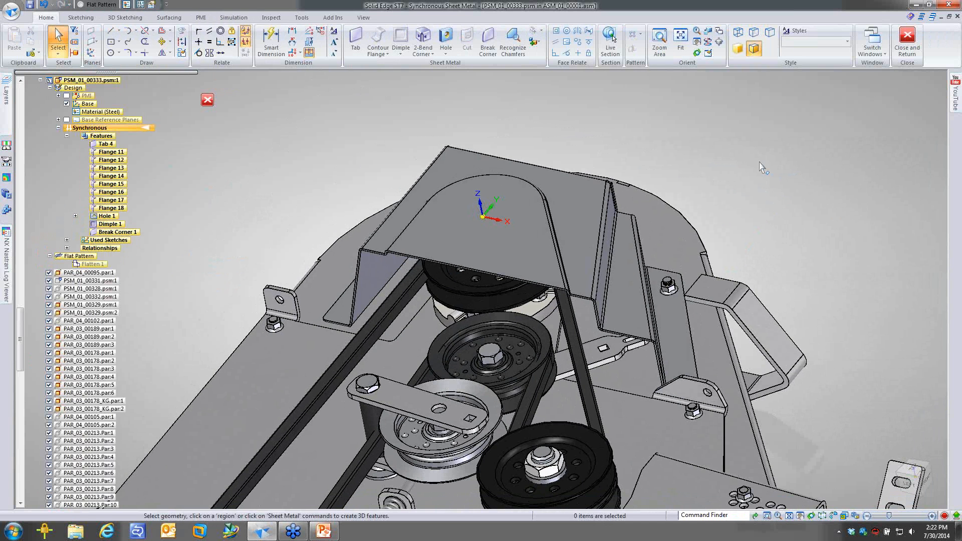
scroll(480, 183, "down", 1)
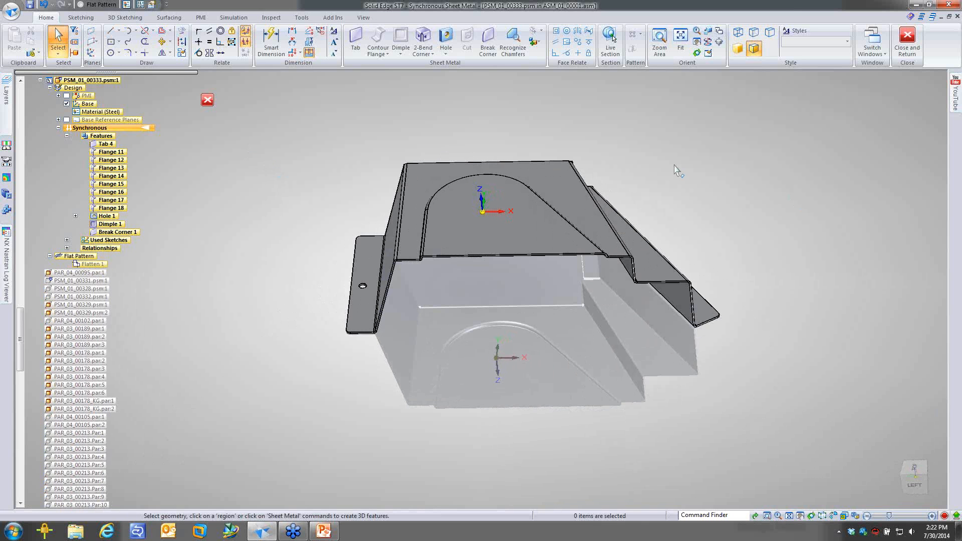
Step: Create a drawing of the active model with flat pattern and pictorial views, moving the pictorial view just above the title block
left_click(11, 10)
mouse_move(60, 31)
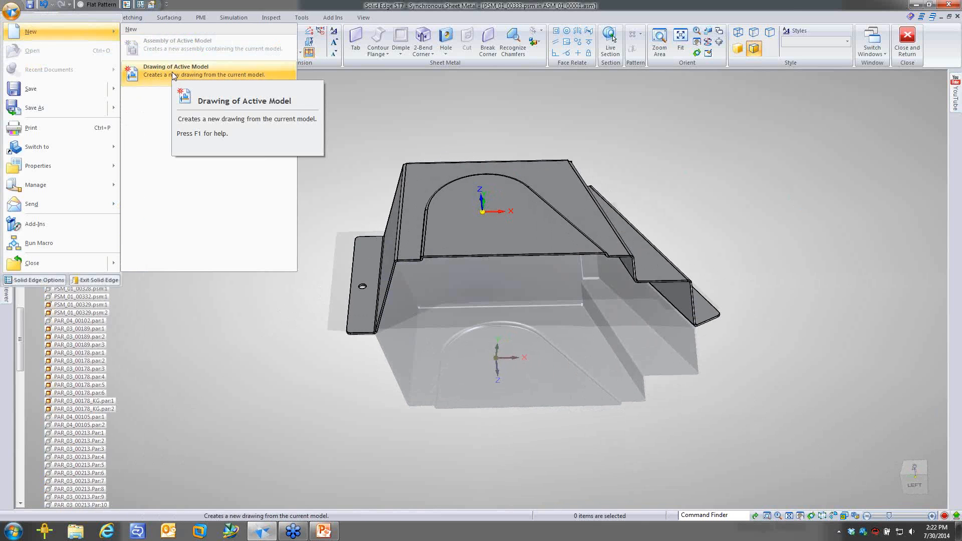
left_click(173, 75)
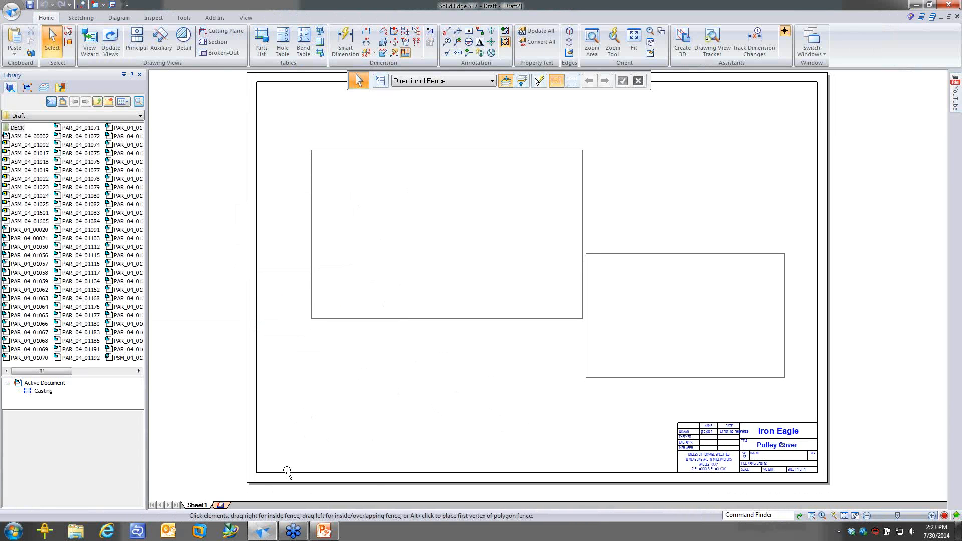
key("ctrl+Tab")
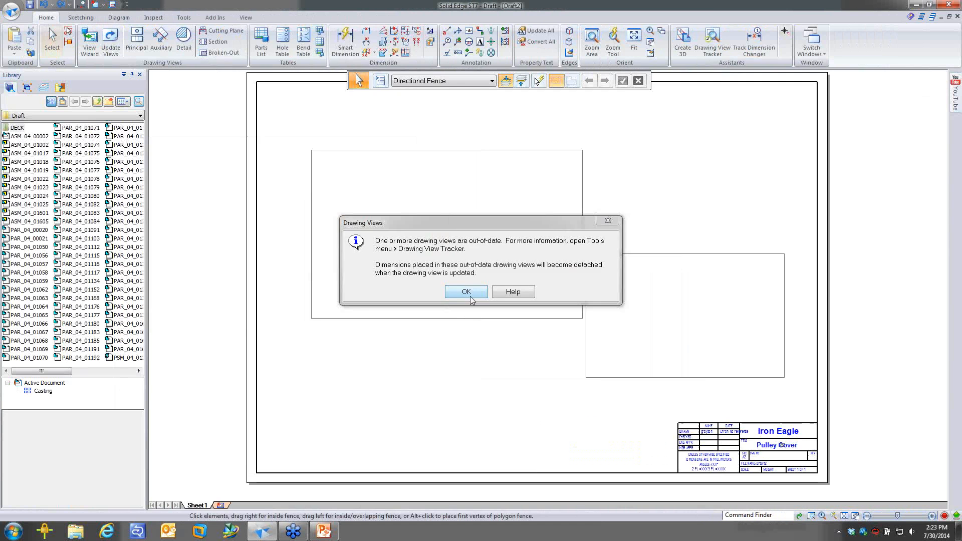
key("Return")
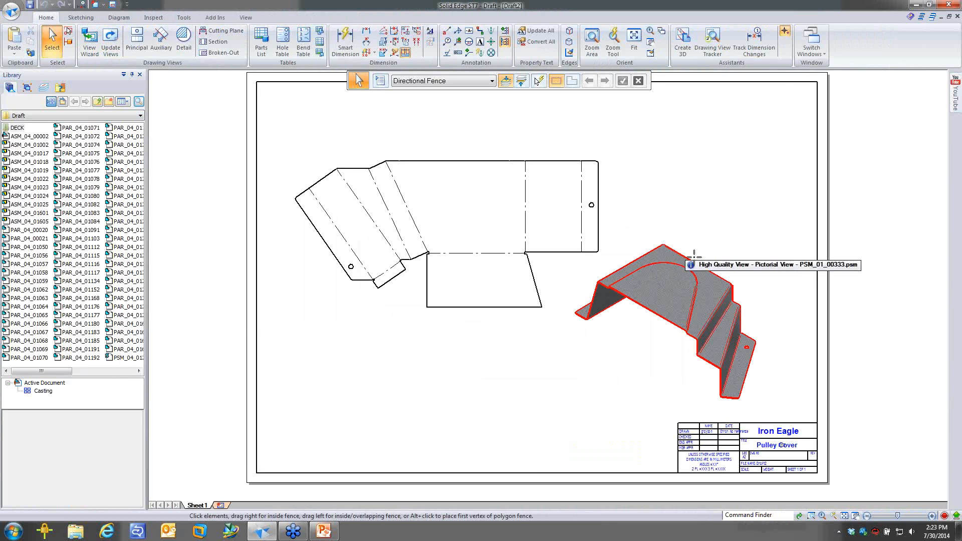
mouse_move(676, 250)
left_mouse_down()
mouse_move(725, 246)
mouse_move(727, 261)
left_mouse_up()
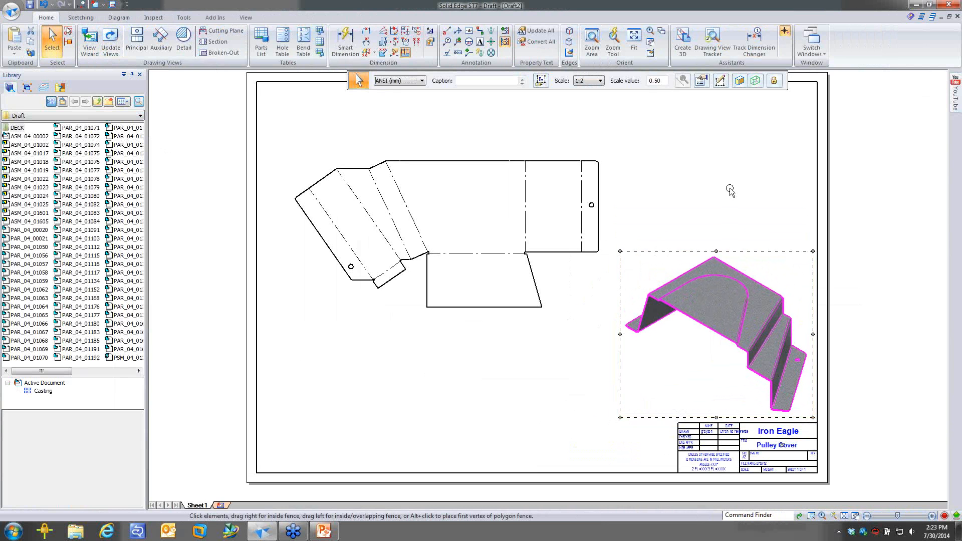
left_click(712, 203)
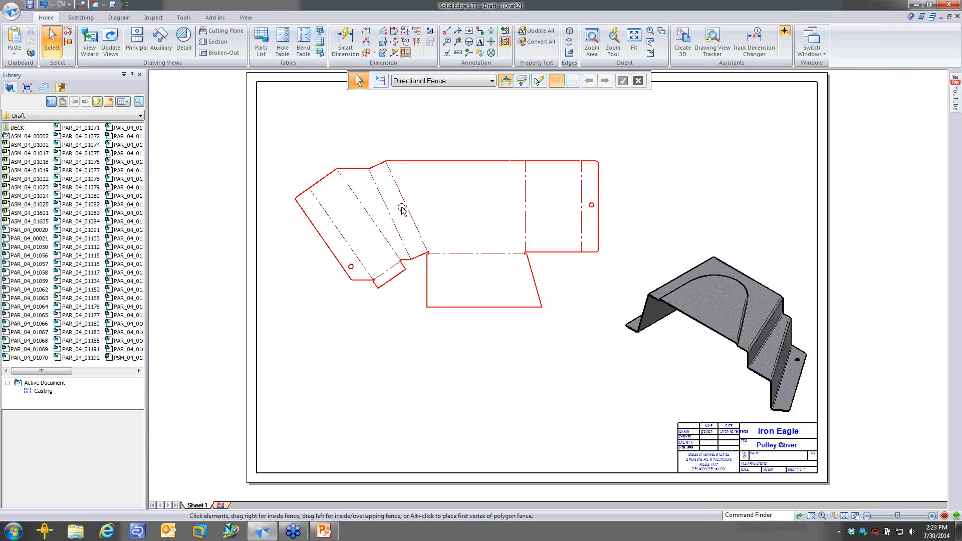
Step: Start a bend table for the flat pattern view and set its bend callout text to %BI %BO
left_click(304, 40)
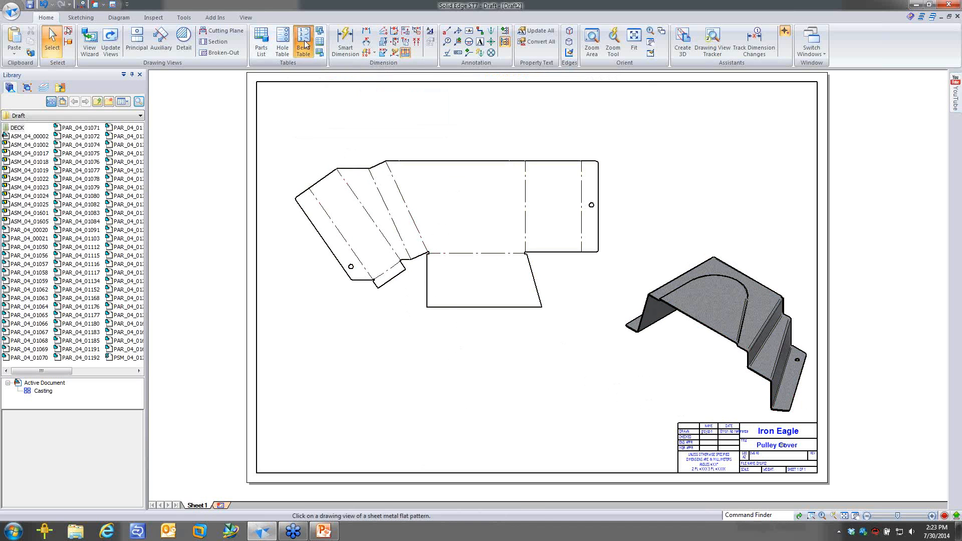
left_click(438, 156)
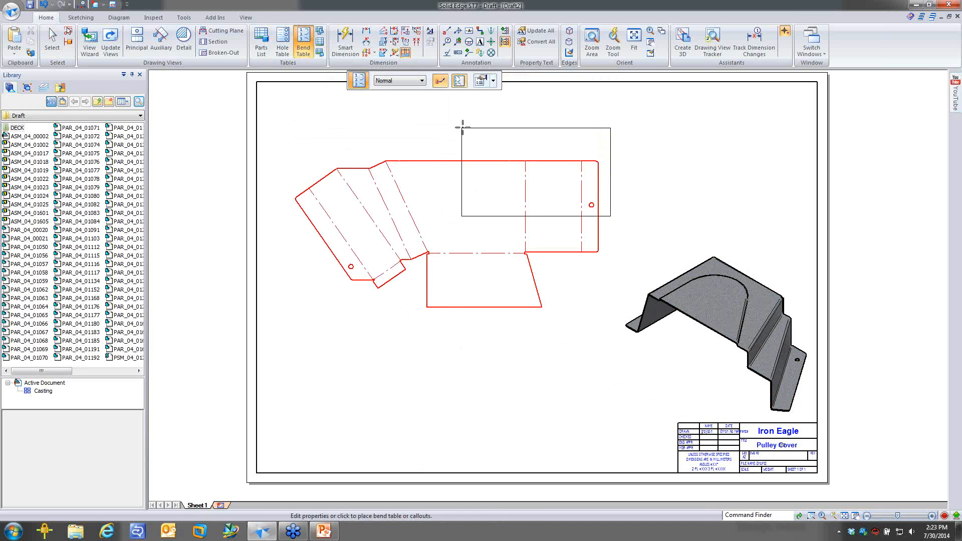
left_click(481, 82)
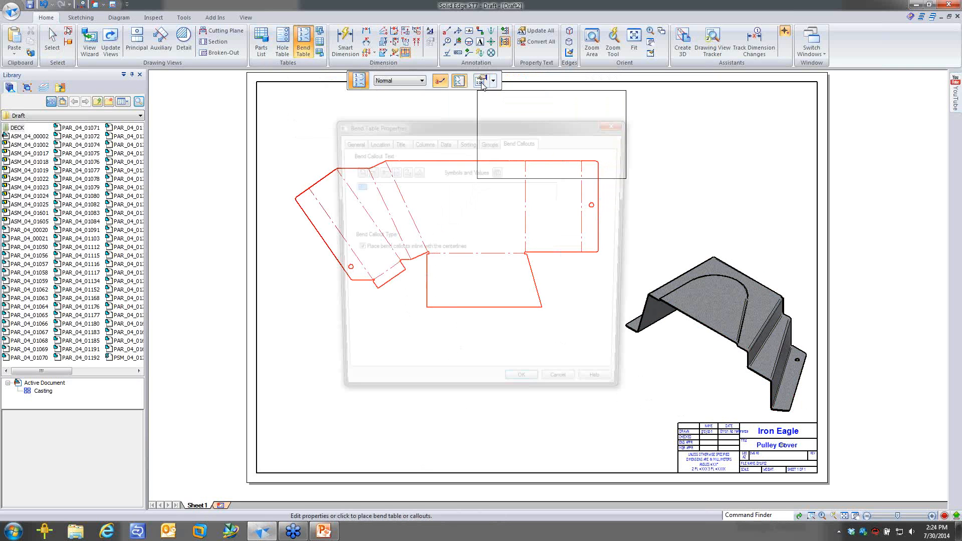
left_click(365, 187)
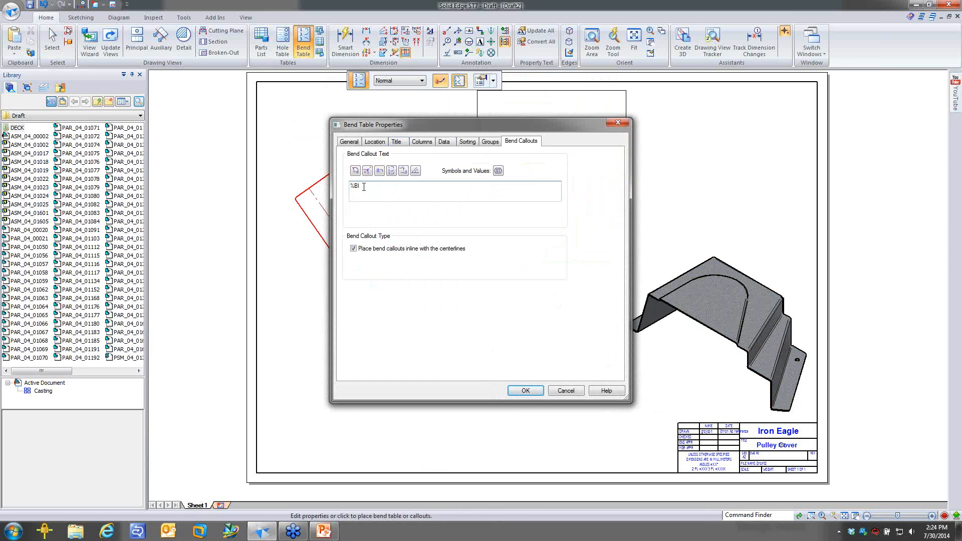
left_click(404, 172)
Step: Add the header title PULLEY COVER to the bend table and accept its properties
left_click(397, 142)
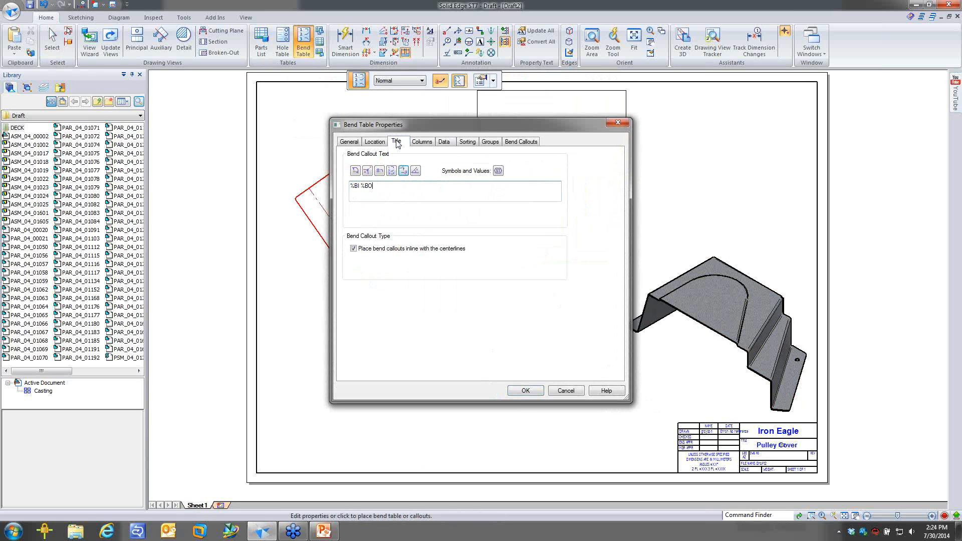
left_click(364, 171)
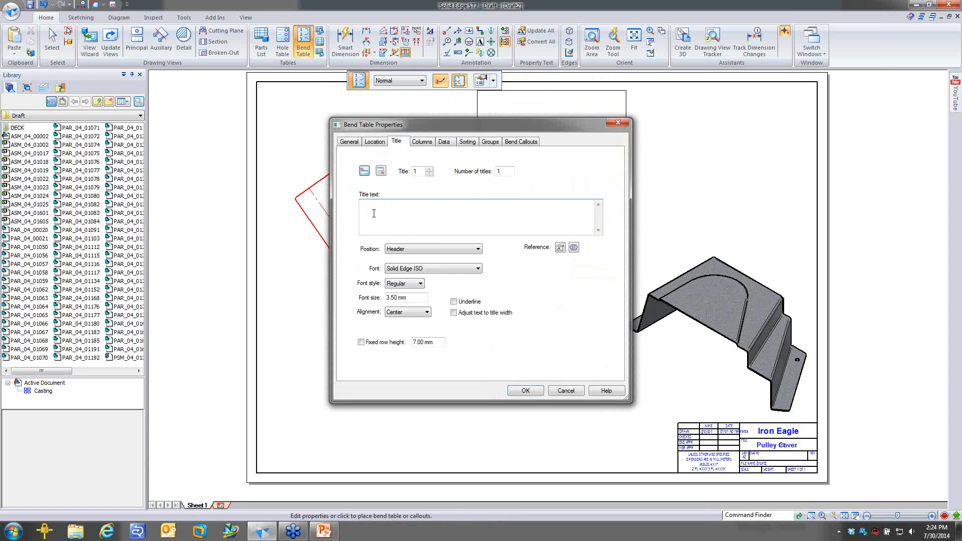
type("PULLEY COVER")
left_click(521, 391)
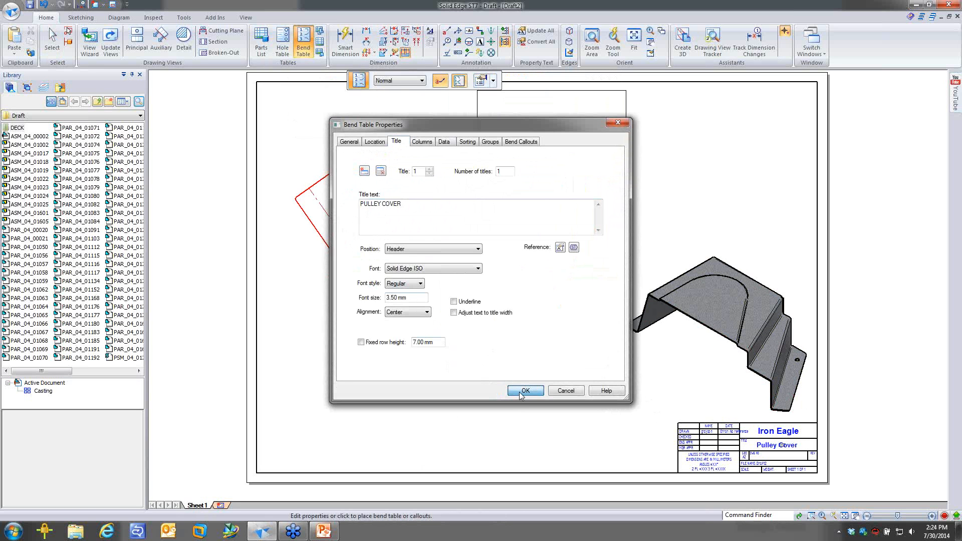
Step: Place the bend table titled PULLEY COVER in the upper-right corner of the drawing sheet, above the isometric view
left_click(644, 95)
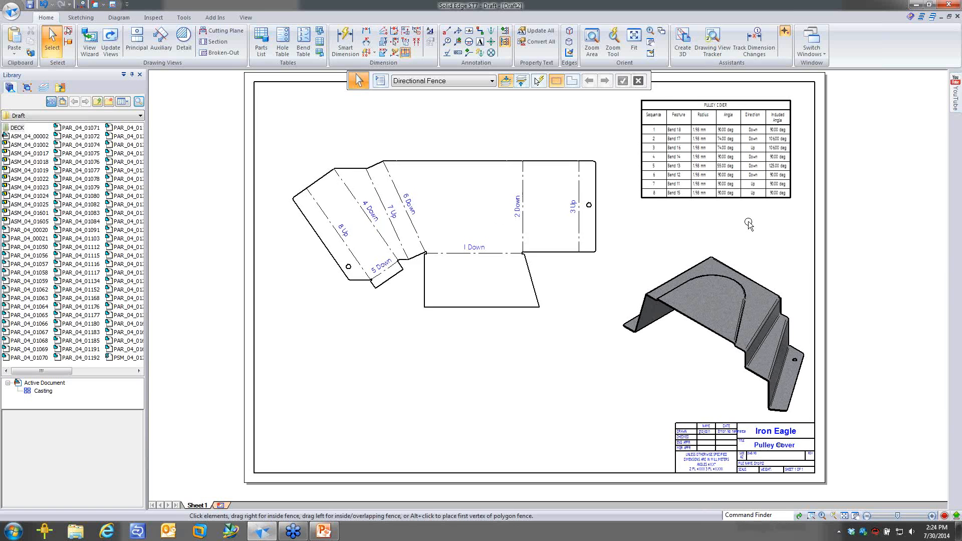
scroll(749, 226, "up", 2)
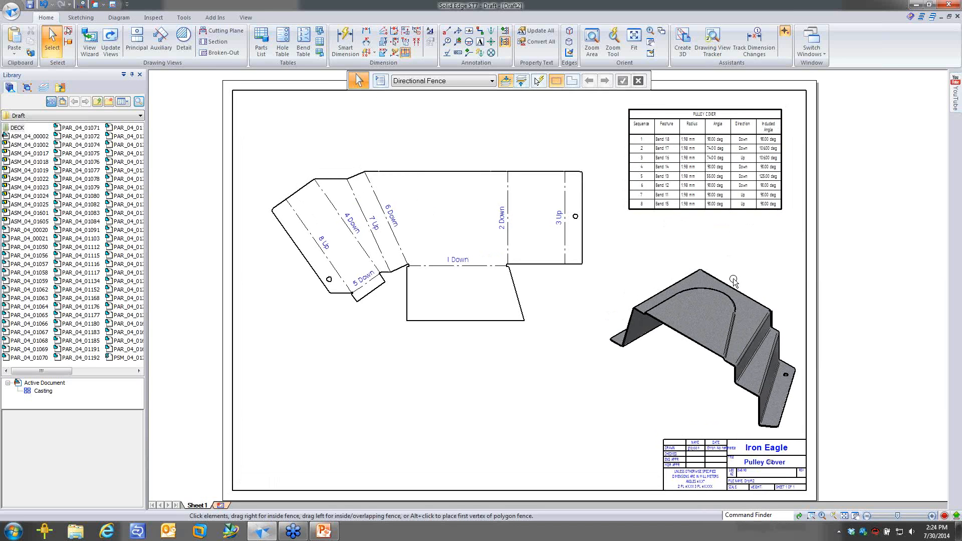
scroll(525, 408, "down", 1)
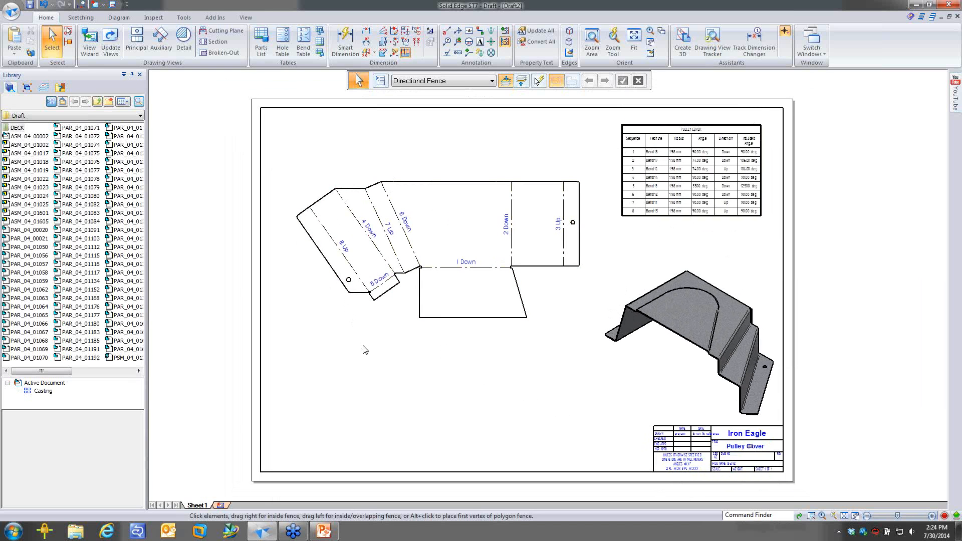
Step: Switch from the pulley cover drawing to the open mower deck assembly ASM_01_0001.asm
key("ctrl+Tab")
key("ctrl+Tab")
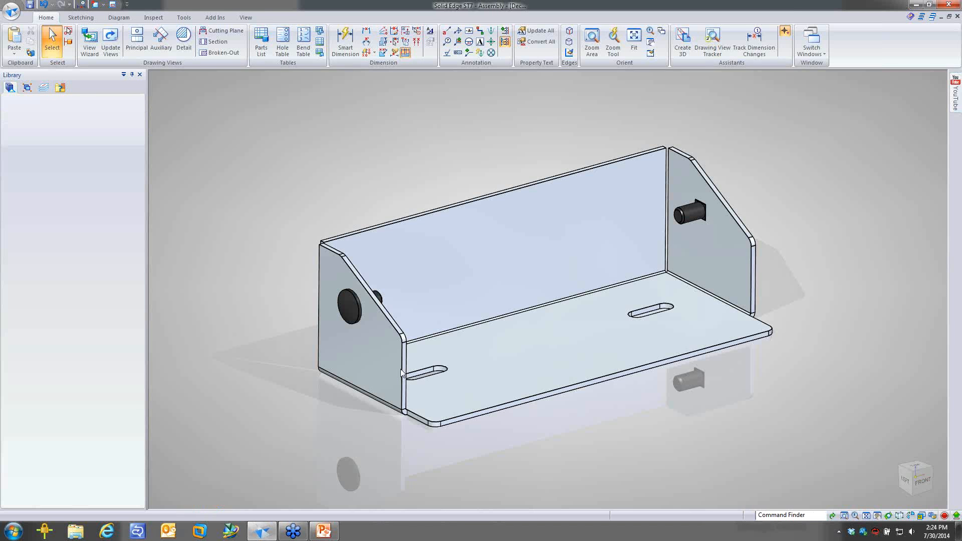
key("ctrl+Tab")
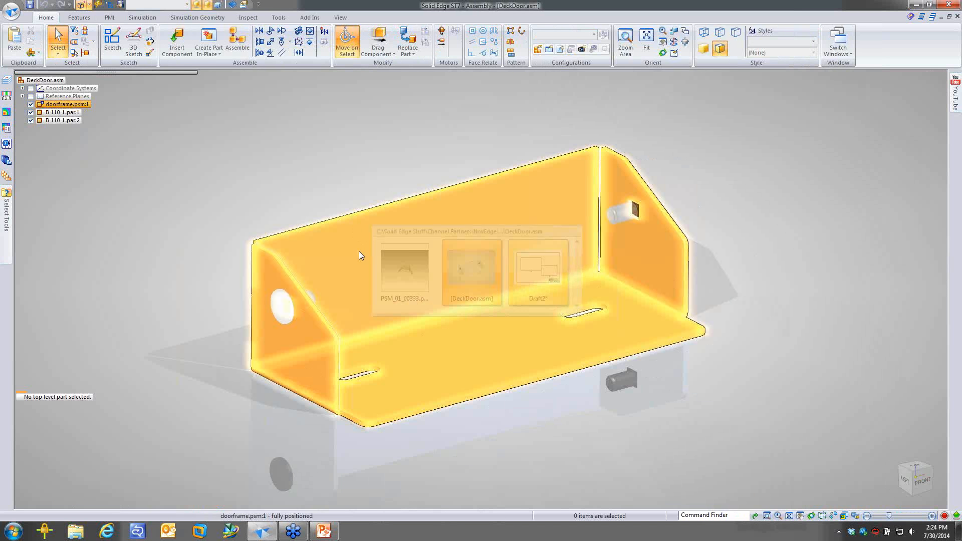
key("ctrl+Tab")
key("ctrl+Tab")
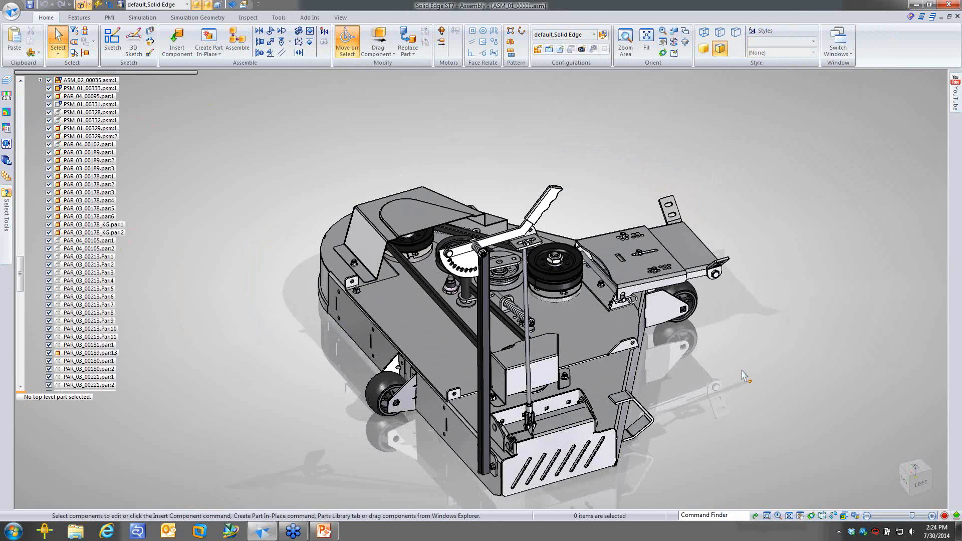
Step: Edit the lever and linkage subassembly ASM_02_00040.asm in place within the mower deck assembly
scroll(540, 224, "up", 2)
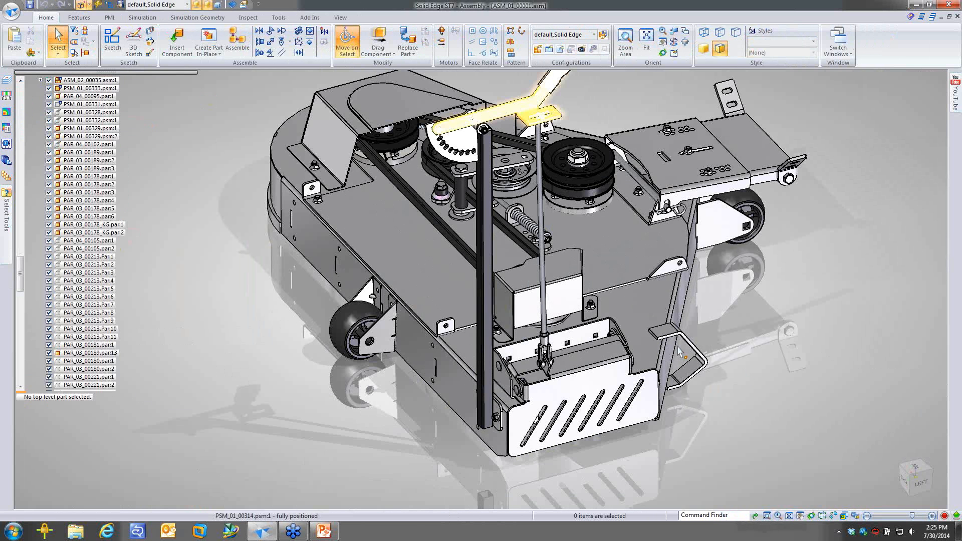
middle_click_drag(681, 353, 640, 463)
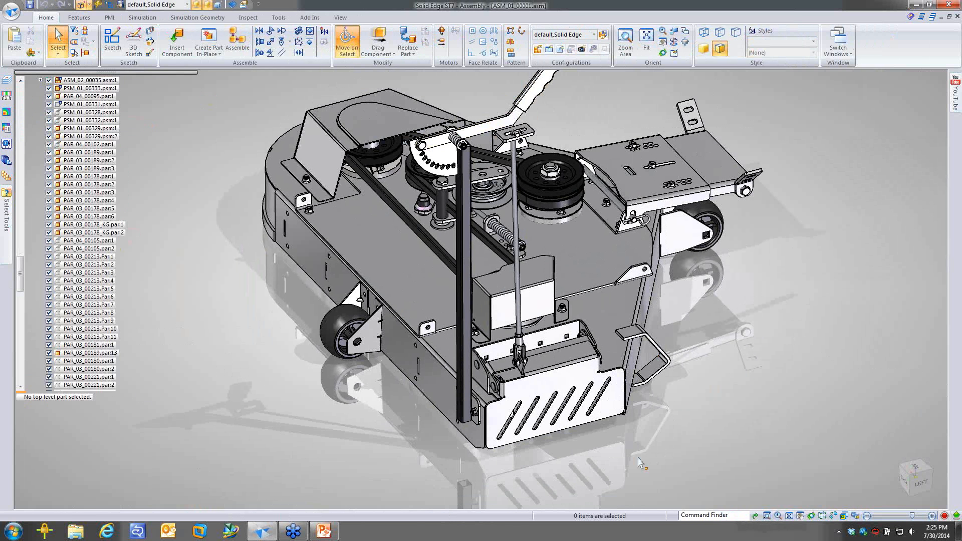
scroll(512, 238, "down", 1)
scroll(512, 133, "up", 1)
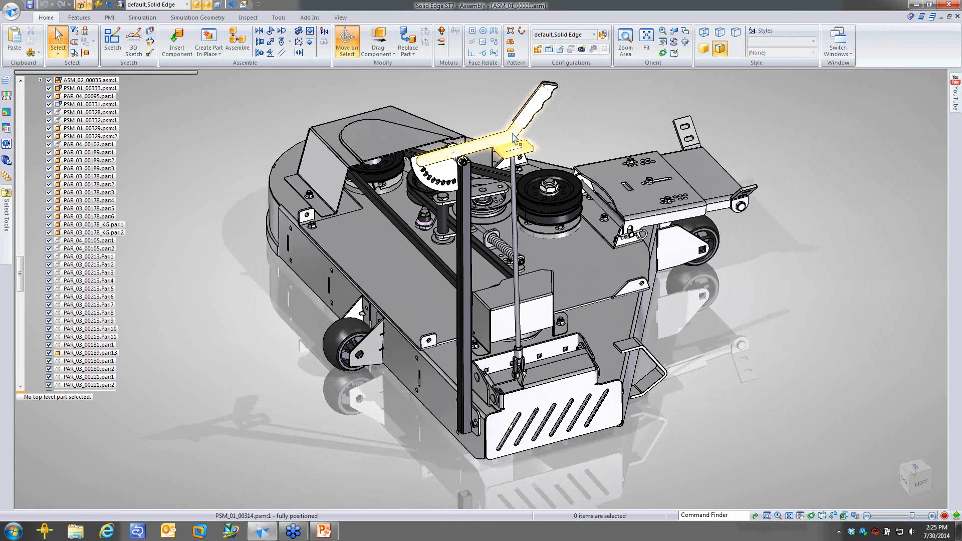
left_click(514, 138)
double_click(99, 138)
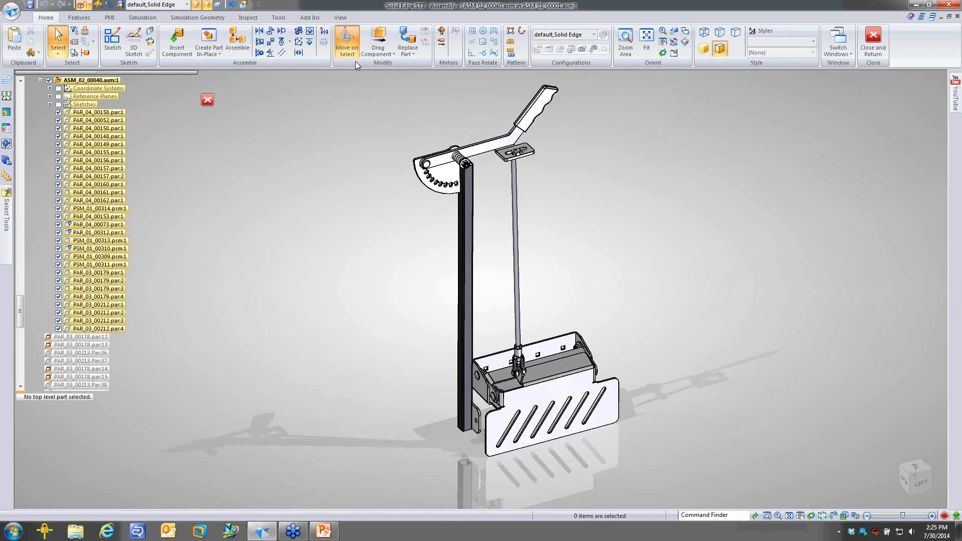
Step: Test the lever linkage's motion with Drag Component, reset its position, and return to the top-level assembly
left_click(379, 42)
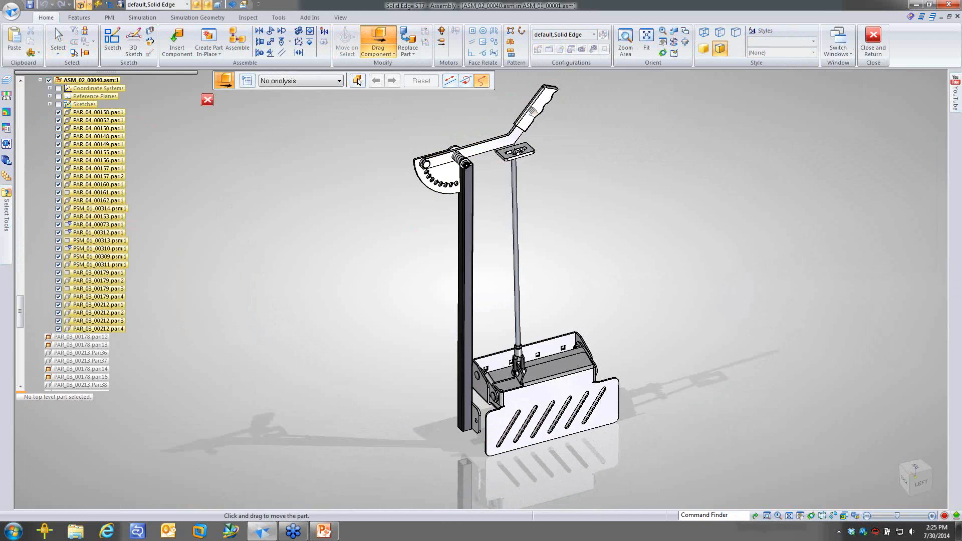
mouse_move(532, 111)
left_mouse_down()
mouse_move(537, 90)
mouse_move(554, 112)
mouse_move(529, 85)
mouse_move(513, 93)
mouse_move(542, 121)
mouse_move(526, 131)
mouse_move(511, 108)
mouse_move(524, 130)
mouse_move(525, 115)
left_mouse_up()
scroll(545, 96, "down", 1)
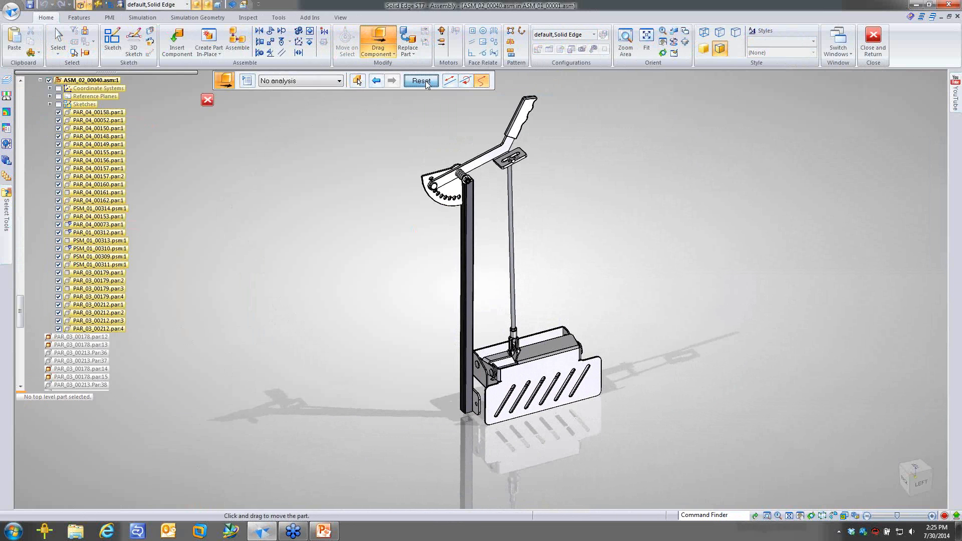
left_click(421, 80)
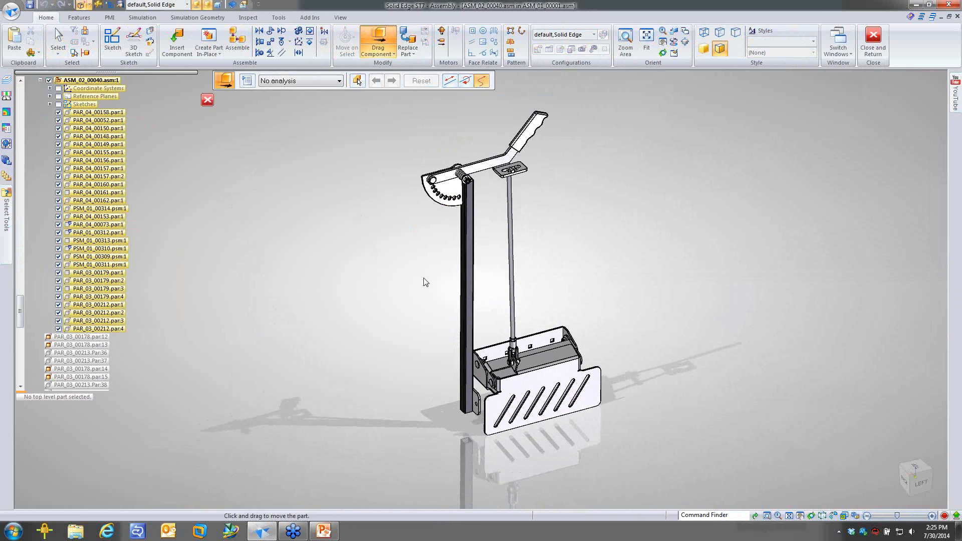
left_click(208, 101)
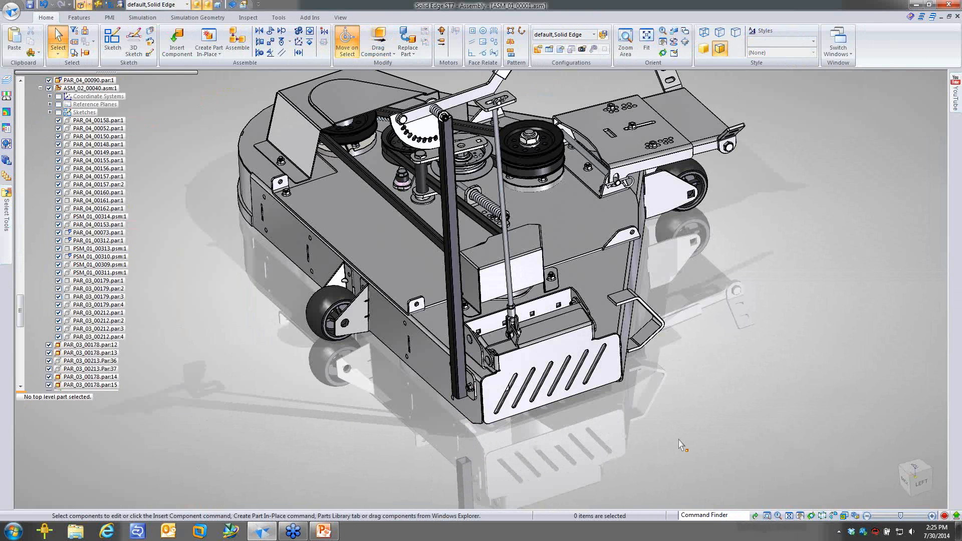
scroll(682, 445, "up", 2)
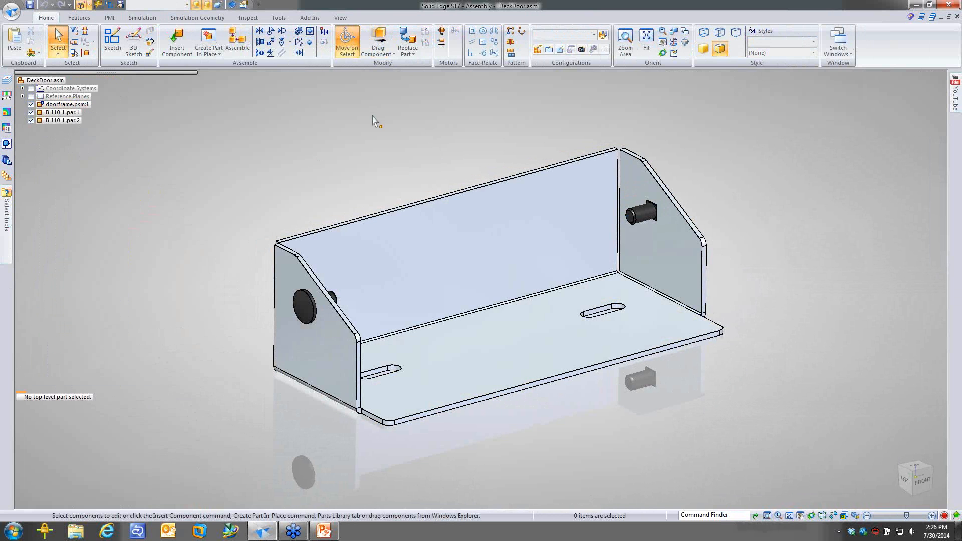
scroll(373, 116, "up", 1, "shift")
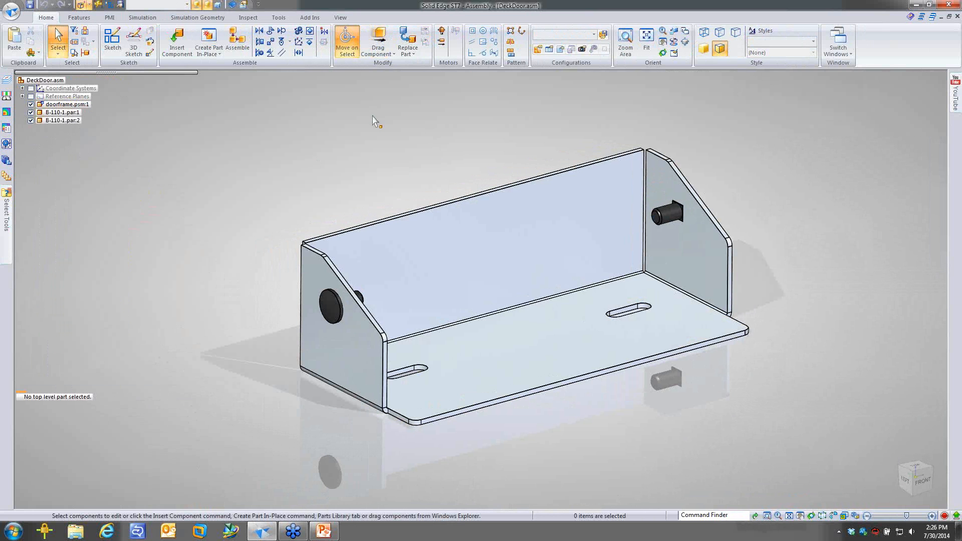
middle_click_drag(372, 116, 361, 121)
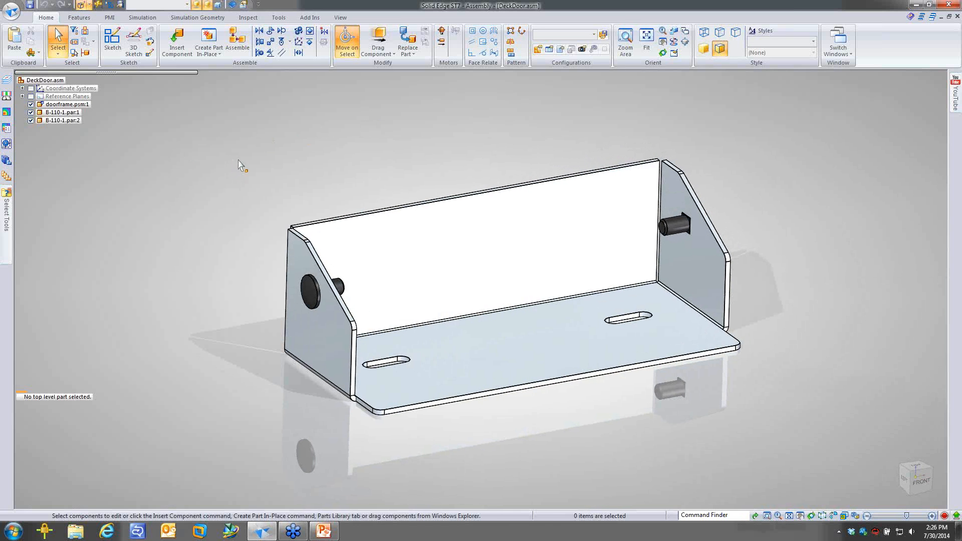
scroll(303, 159, "down", 1)
scroll(308, 150, "down", 1)
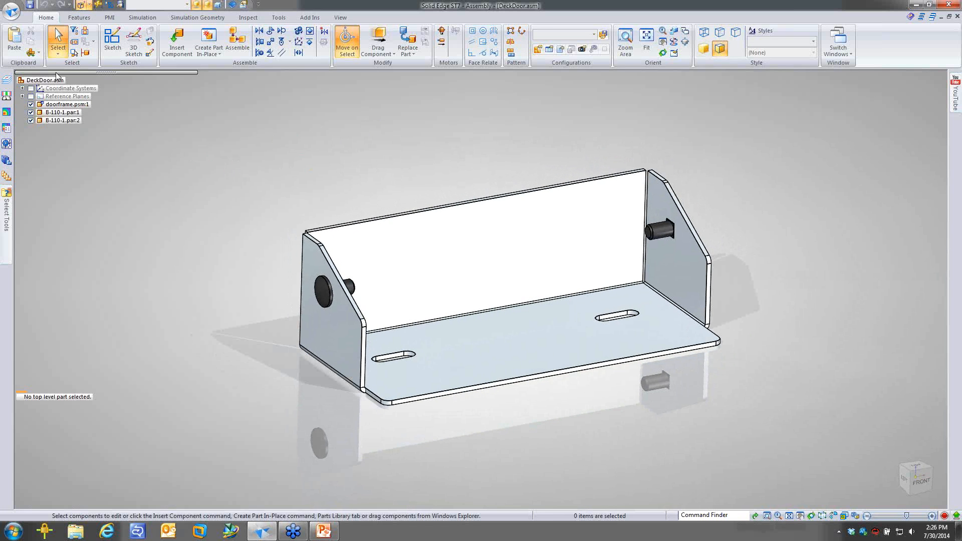
Step: Start opening a file and limit the file types to Inventor Part documents (*.ipt)
left_click(11, 11)
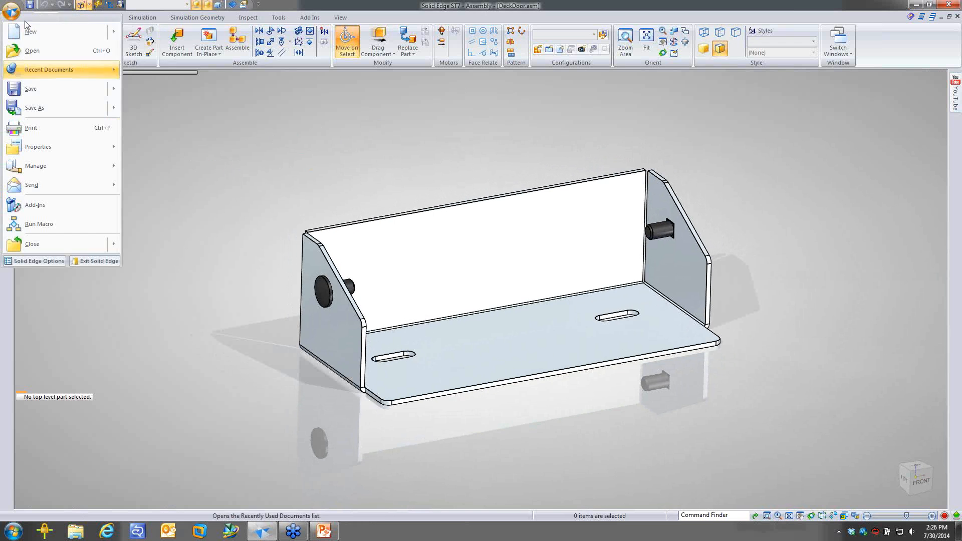
left_click(33, 56)
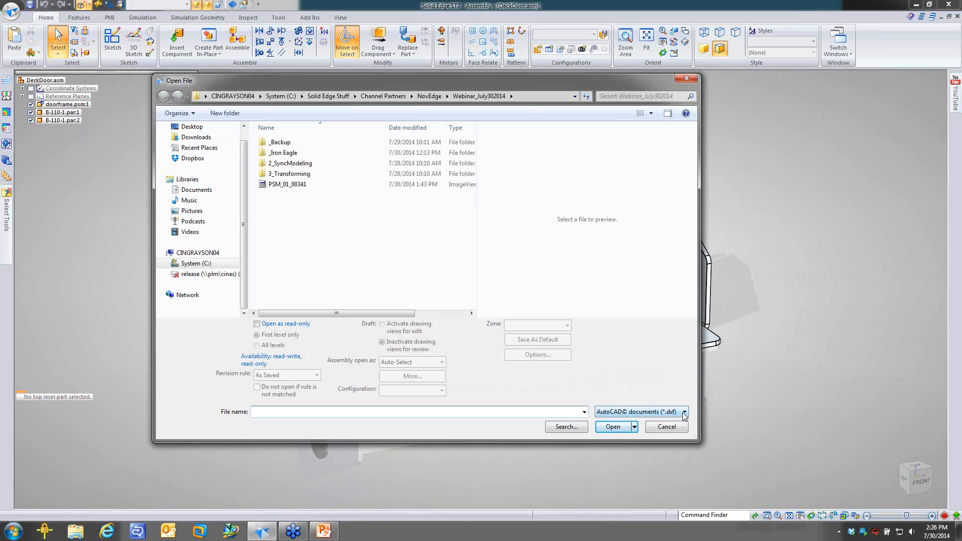
left_click(685, 412)
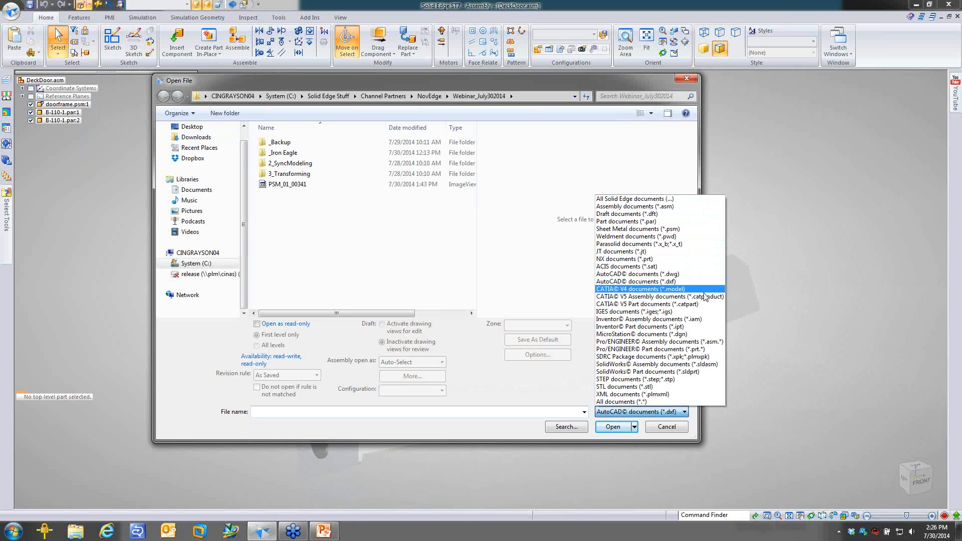
left_click(651, 327)
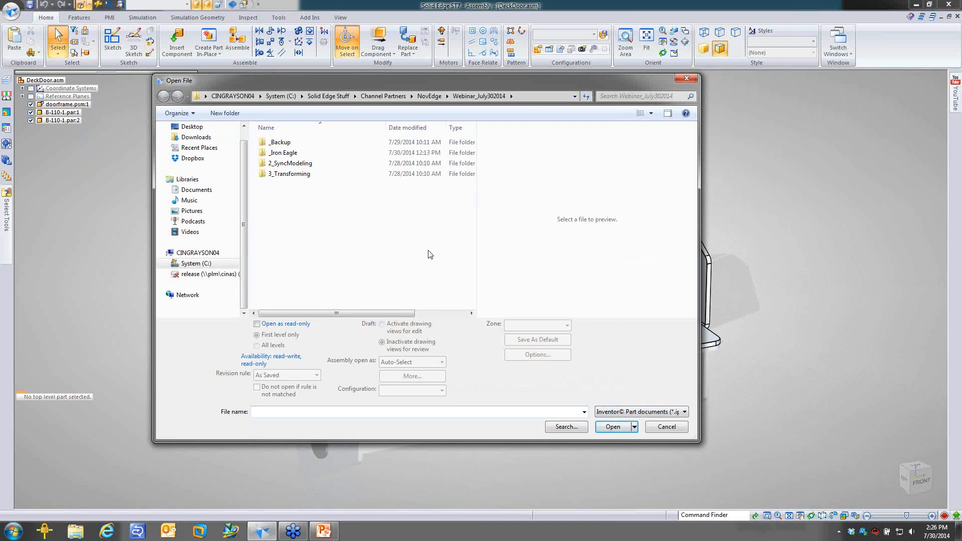
Step: Open inventor-ubrkt.ipt from the MultiCad folder inside 3_Transforming, using the ansi metric part.par template
double_click(289, 174)
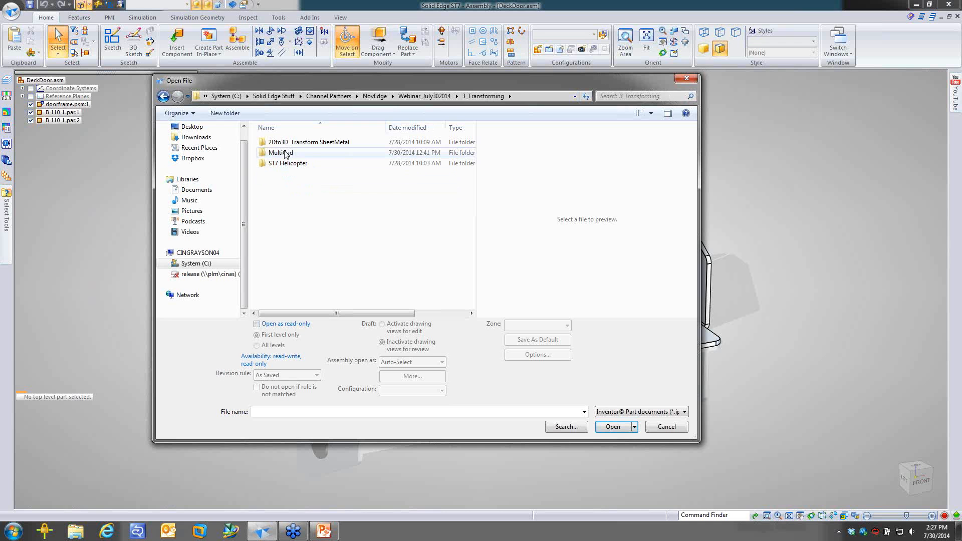
double_click(283, 152)
left_click(299, 174)
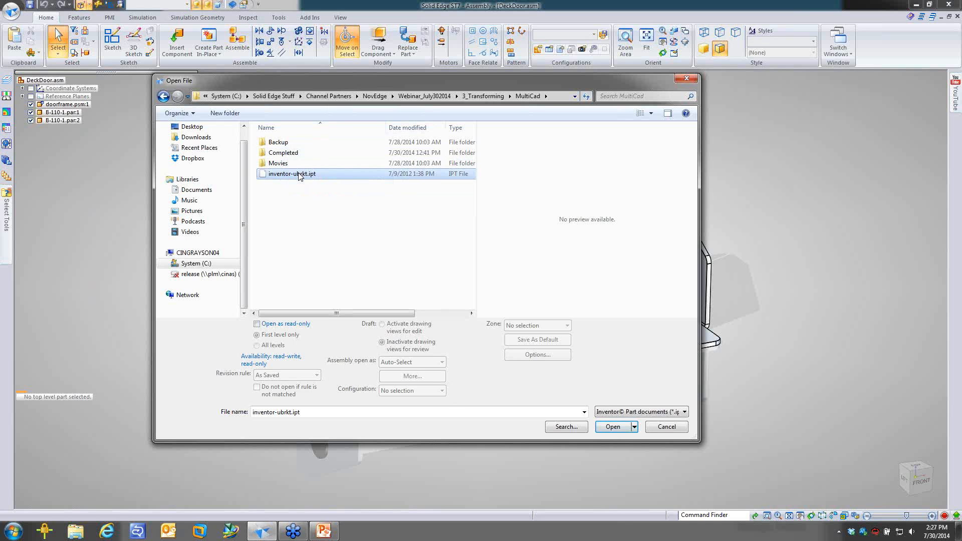
left_click(614, 427)
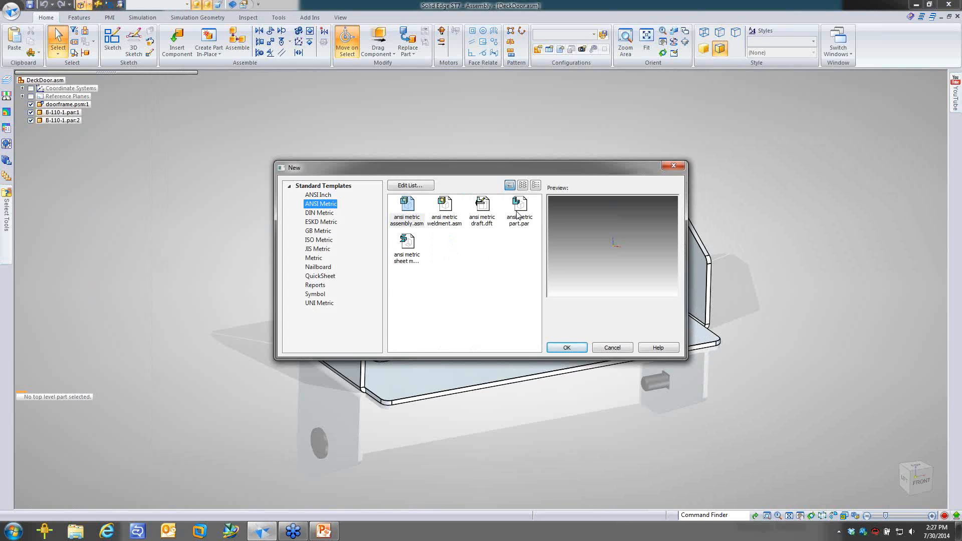
left_click(519, 213)
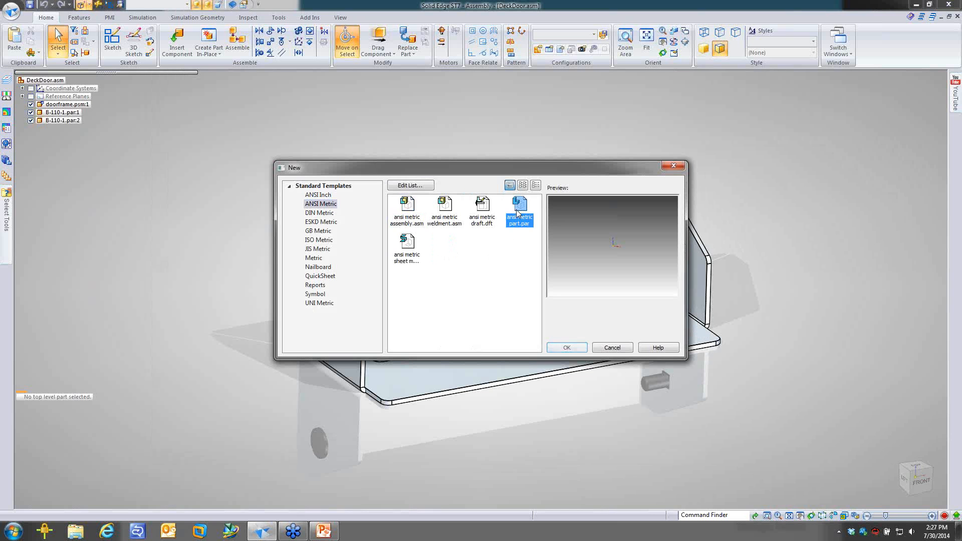
left_click(567, 351)
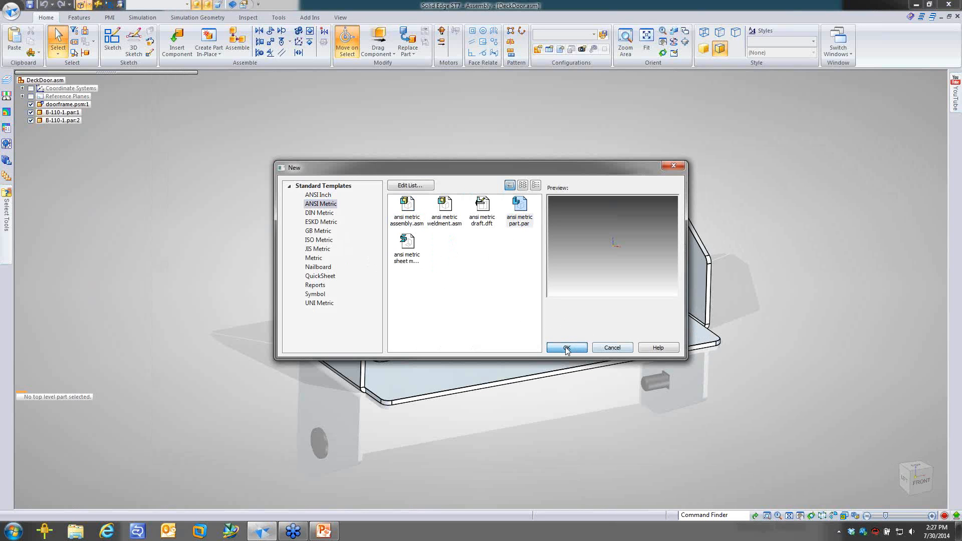
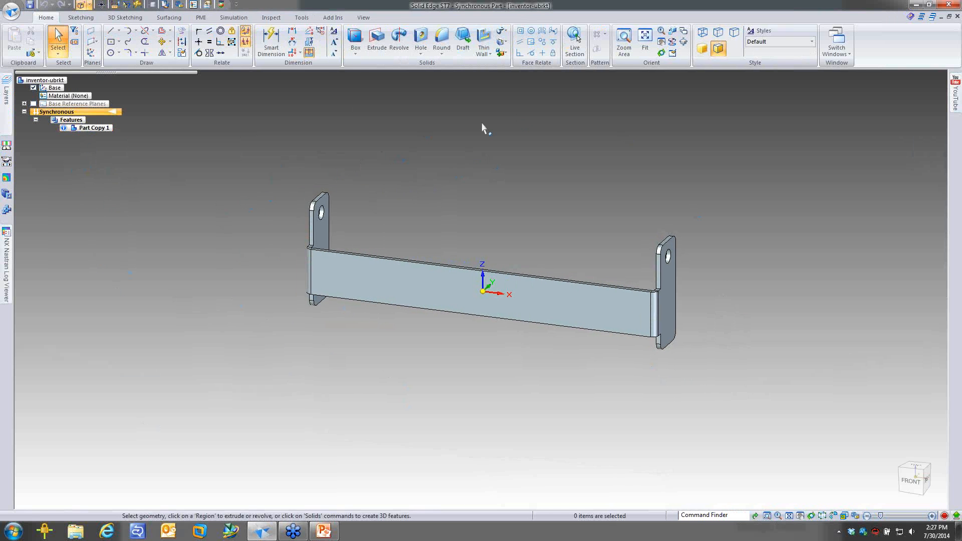
Step: Optimize the imported bracket body and close the optimization report
left_click(271, 17)
left_click(226, 42)
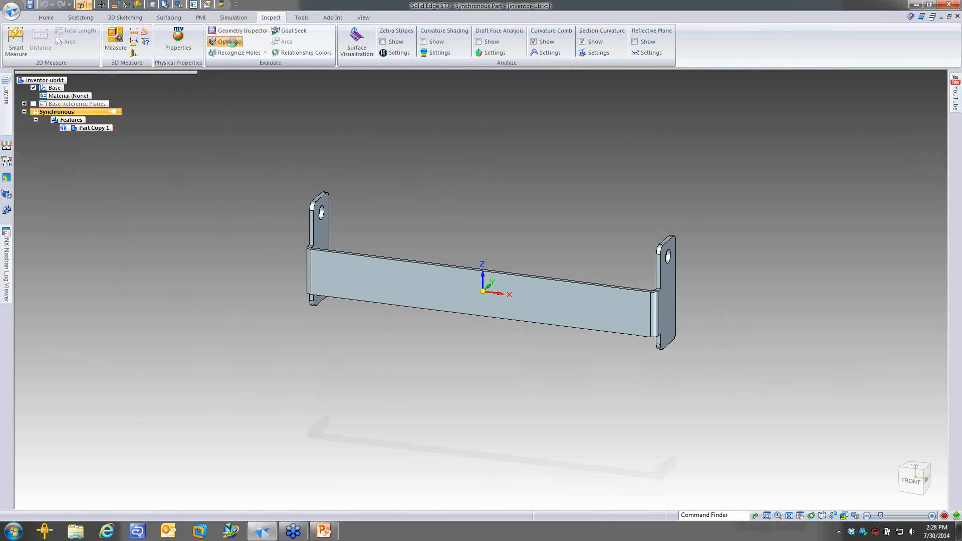
left_click(385, 276)
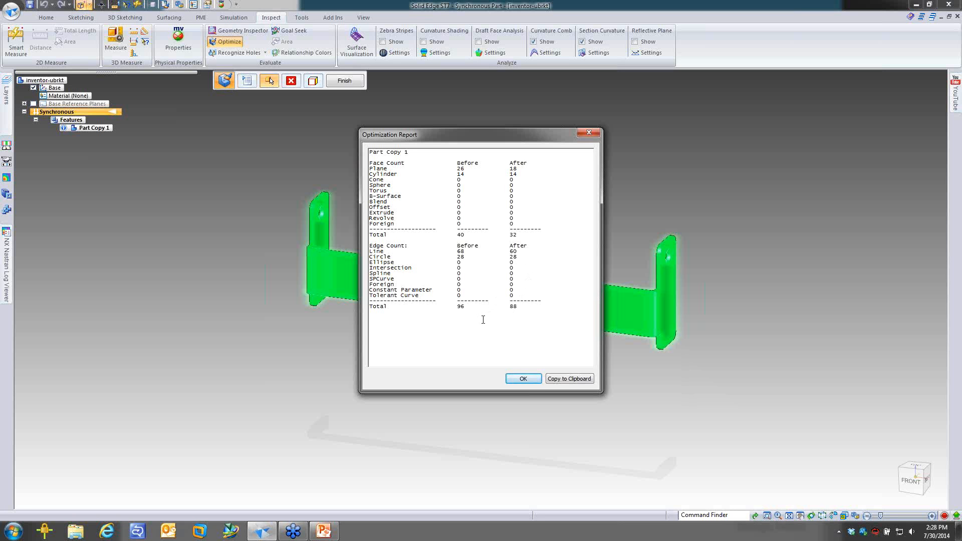
left_click(523, 380)
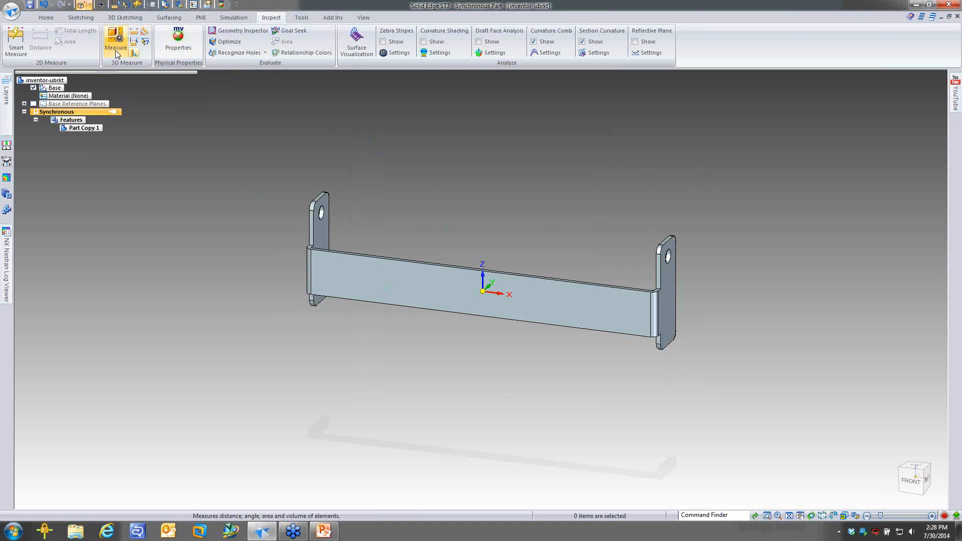
Step: Try to move the outer face of the bracket's right end flange along the X axis with the steering wheel
left_click(46, 18)
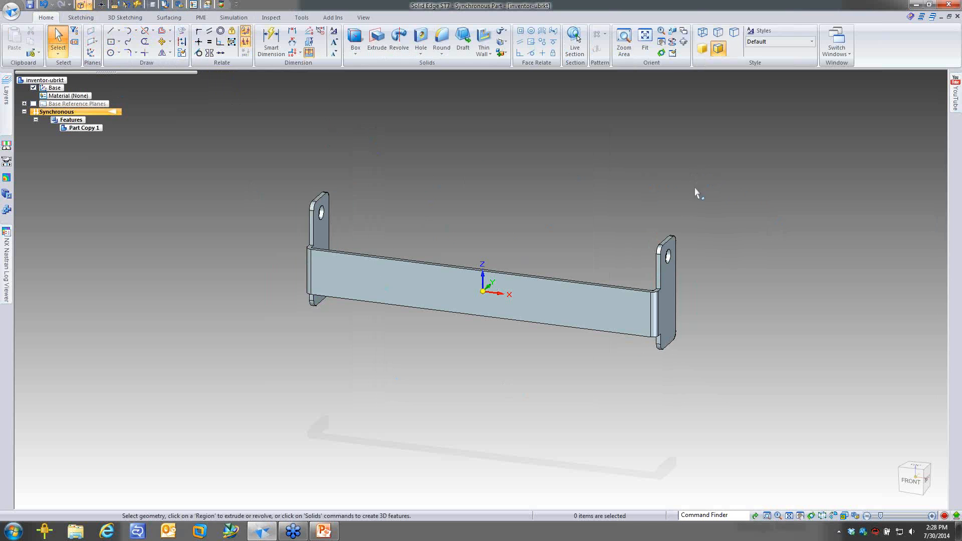
left_click(672, 292)
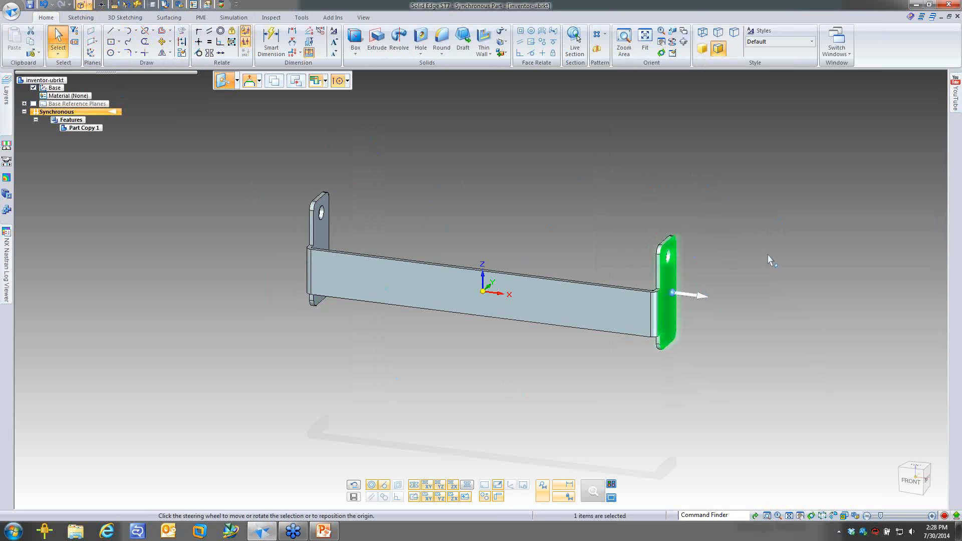
left_click(691, 298)
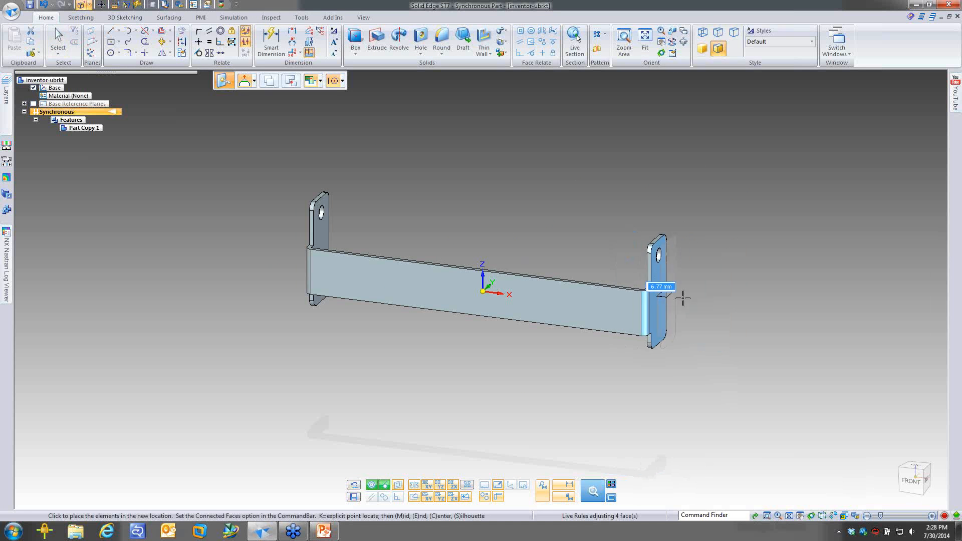
left_click(685, 300)
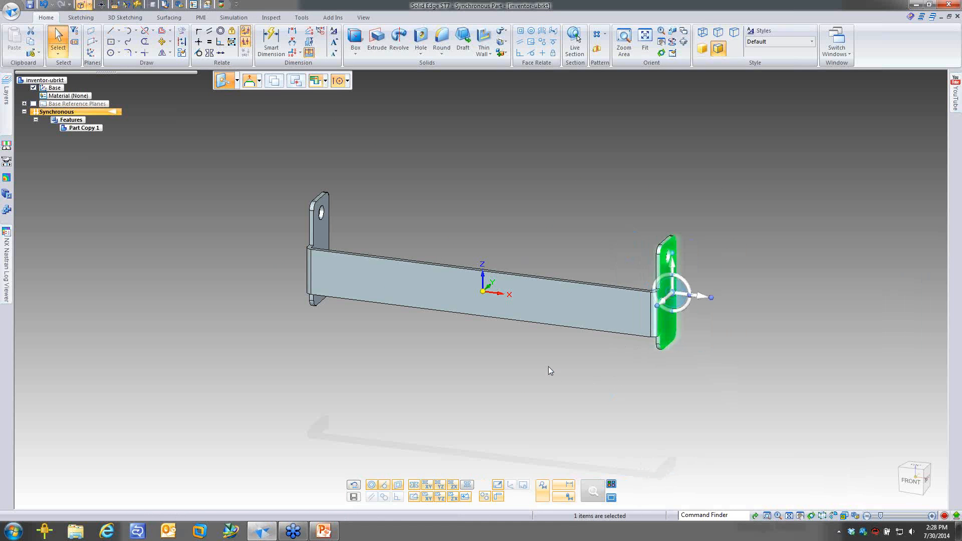
Step: Dimension the horizontal distance between the outer edges of the bracket's two end flanges, placing the dimension below the part
right_click_drag(548, 367, 504, 367)
left_click(310, 264)
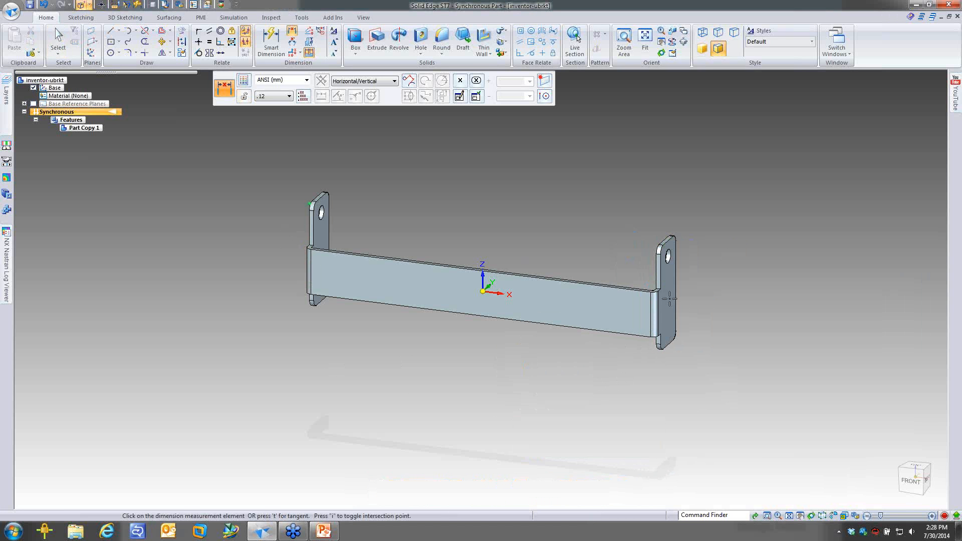
left_click(659, 271)
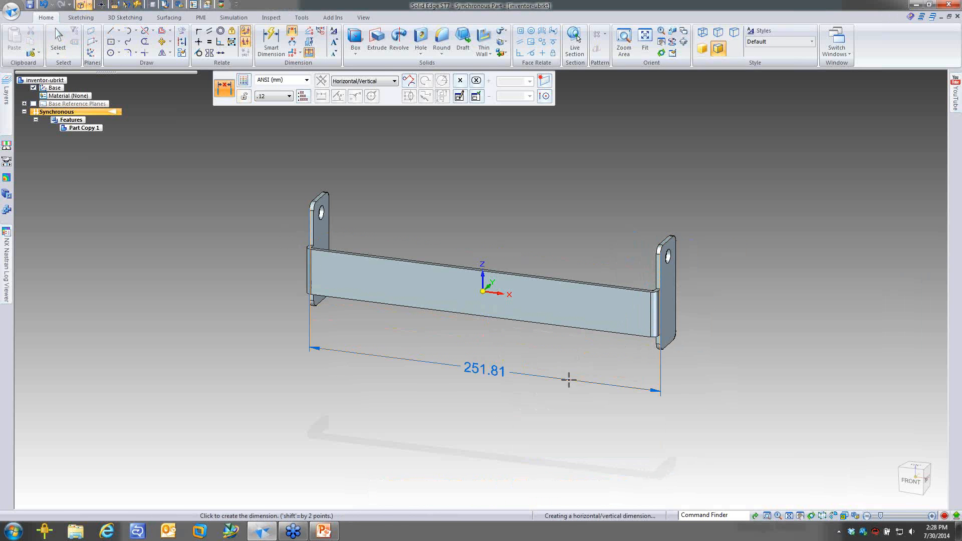
left_click(567, 380)
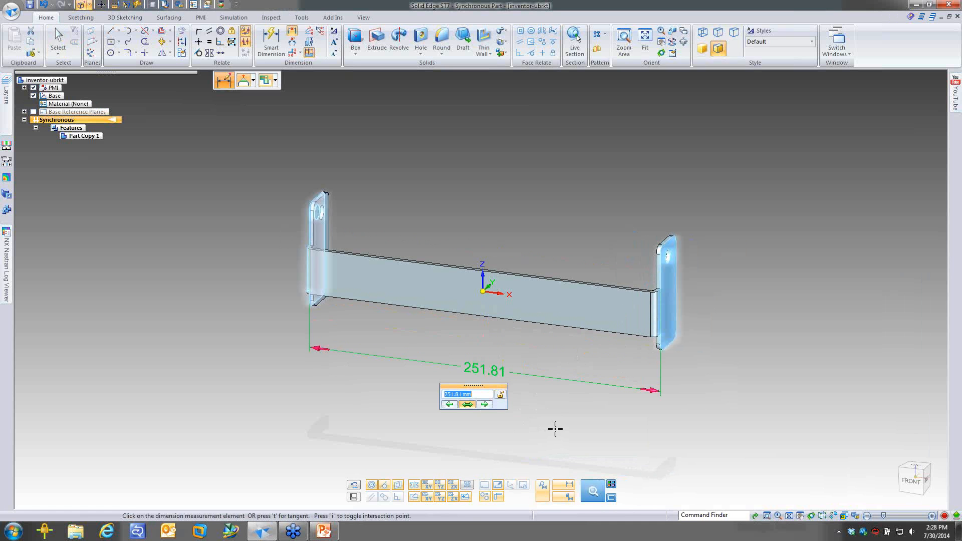
Step: Try stretching the bracket symmetrically to about 290 mm and back through its length dimension, and delete the dimension
scroll(556, 429, "up", 3)
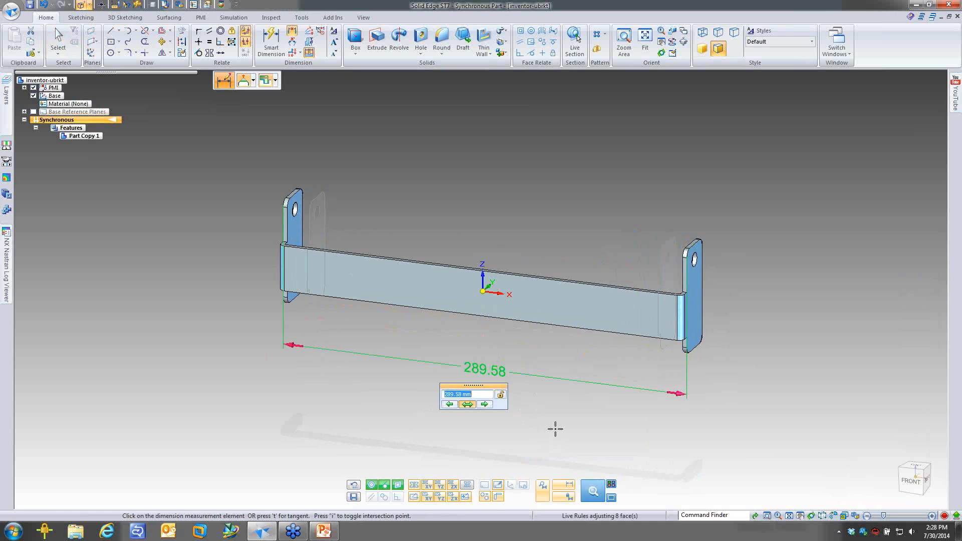
scroll(555, 429, "down", 3)
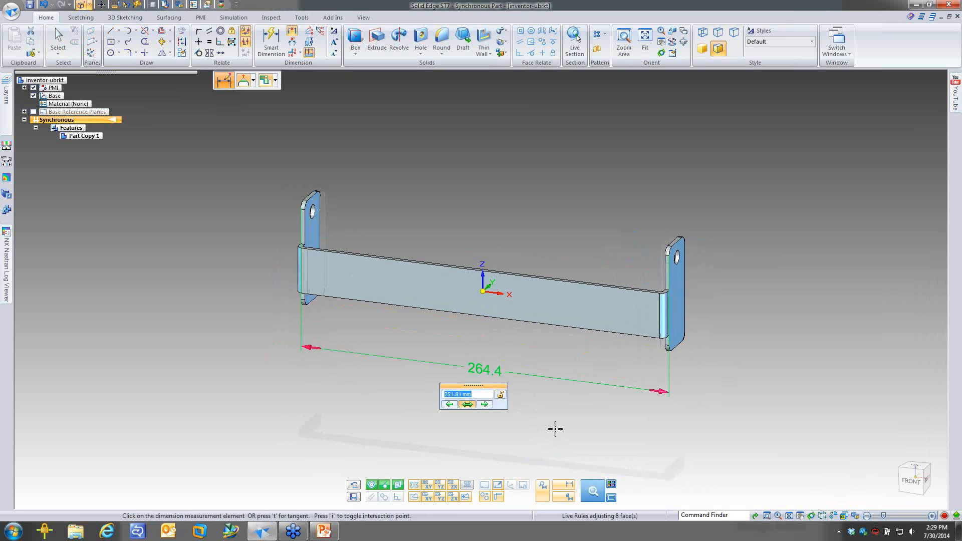
key("Return")
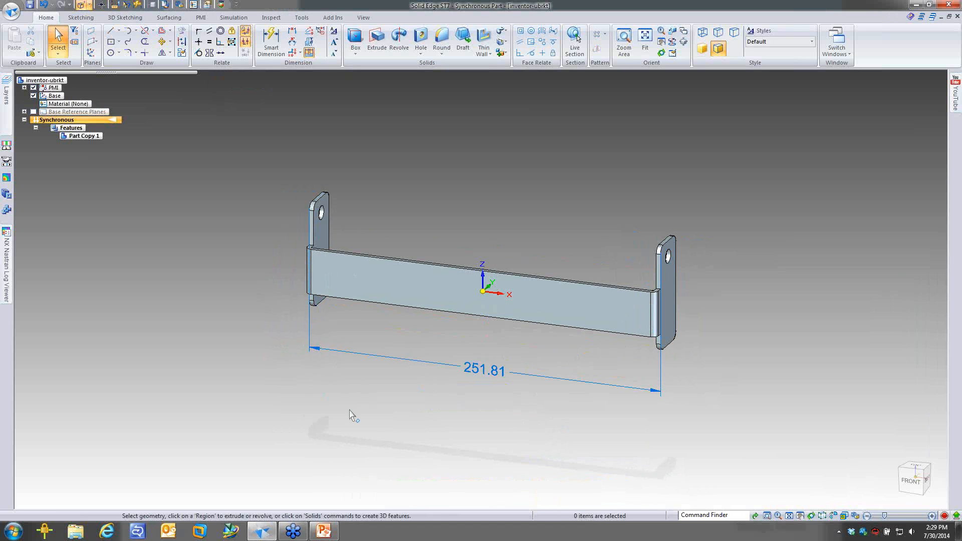
left_click(412, 363)
key("Delete")
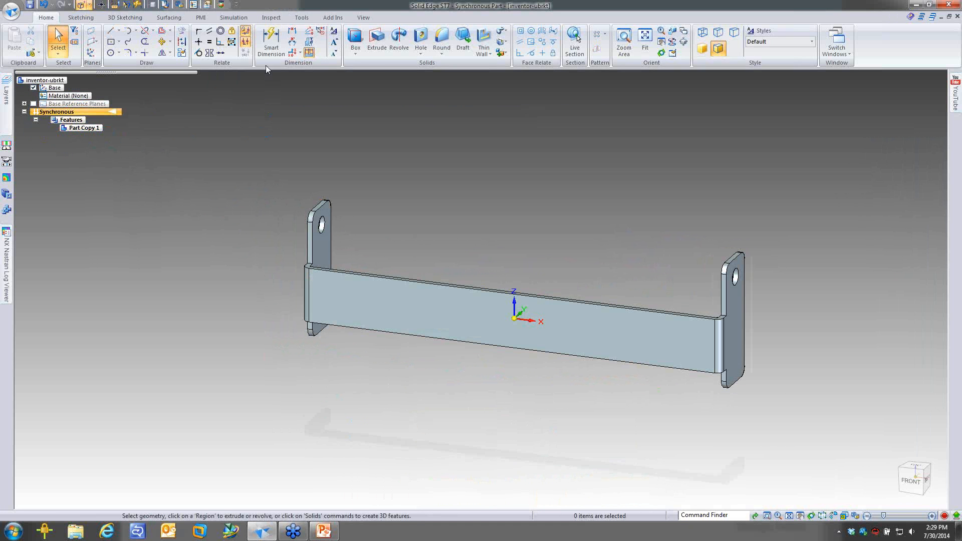
Step: Transform the imported bracket into a synchronous sheet metal part and save it as inventor-ubrkt.psm in the MultiCad folder
left_click(302, 18)
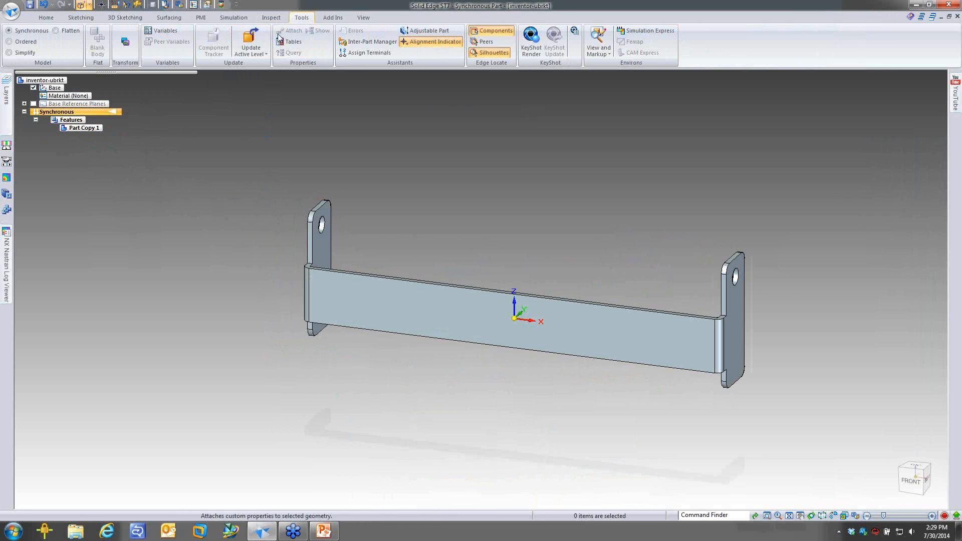
left_click(126, 44)
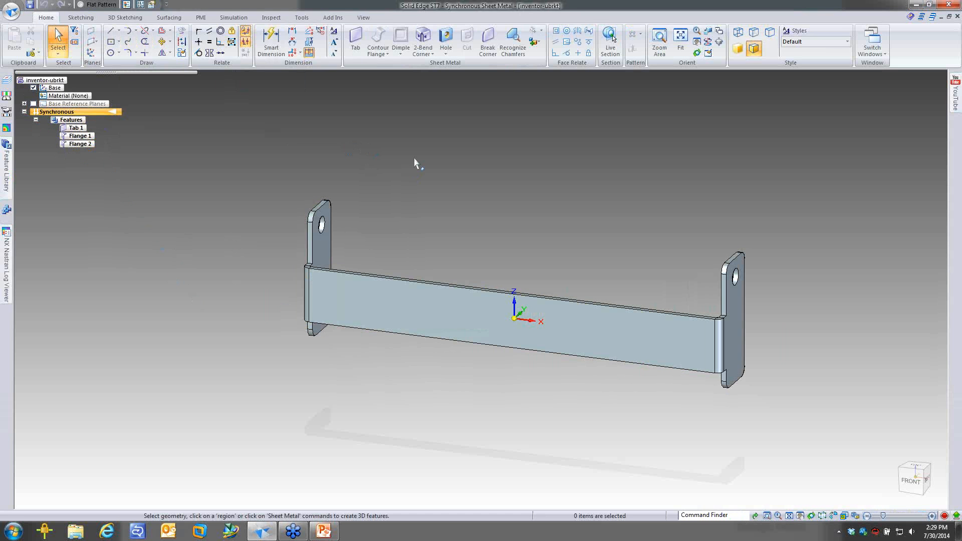
left_click(29, 5)
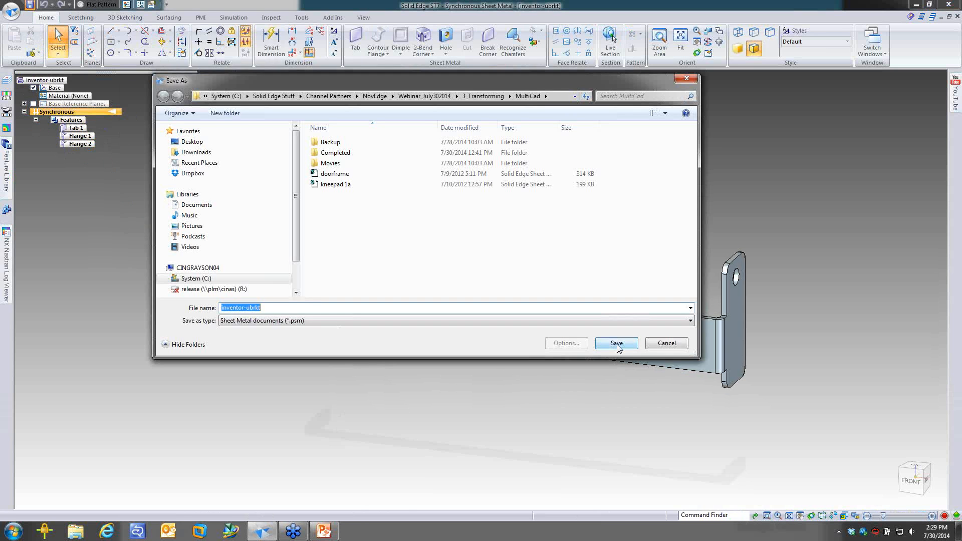
left_click(617, 344)
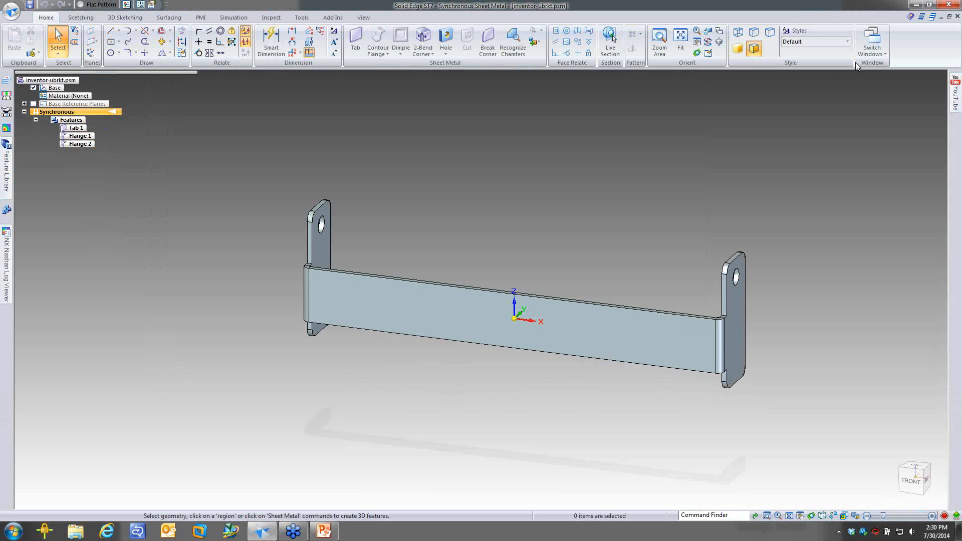
Step: Close the bracket file and place inventor-ubrkt from the Parts Library into the DeckDoor.asm assembly
left_click(949, 16)
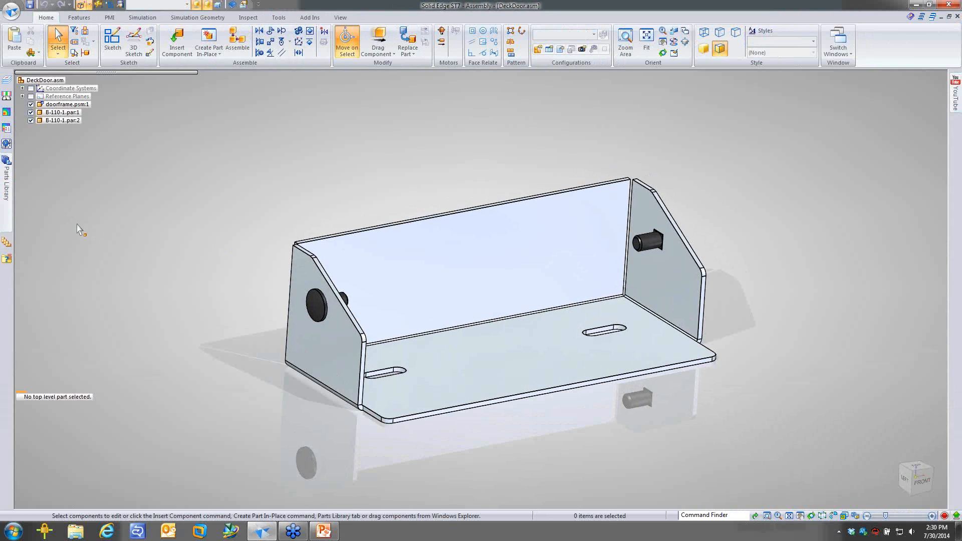
left_click(6, 183)
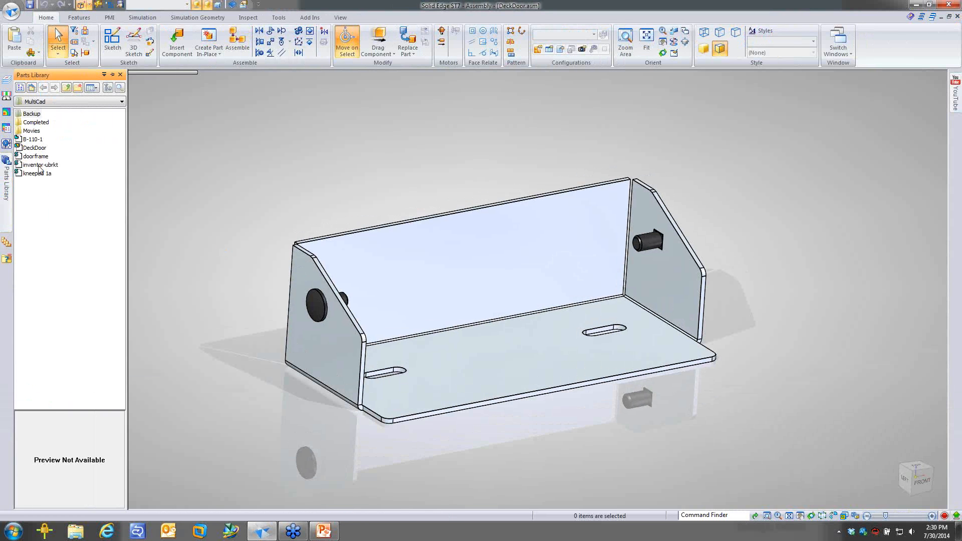
left_click_drag(40, 166, 799, 196)
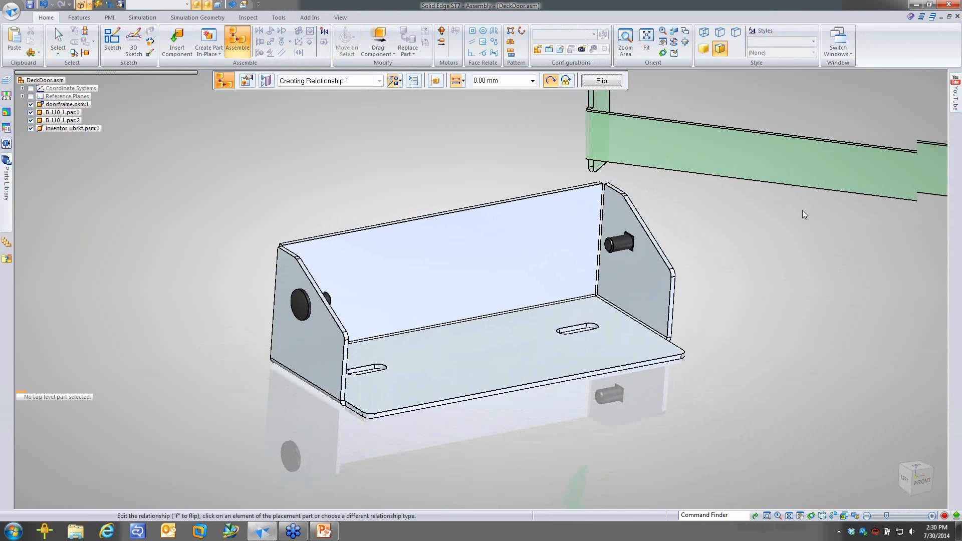
middle_click_drag(816, 268, 845, 256)
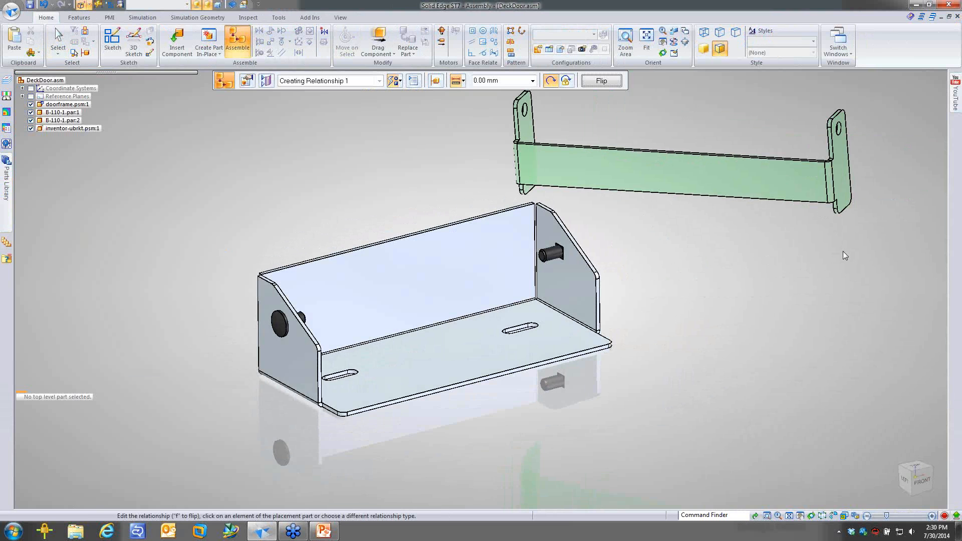
middle_click_drag(789, 249, 804, 248)
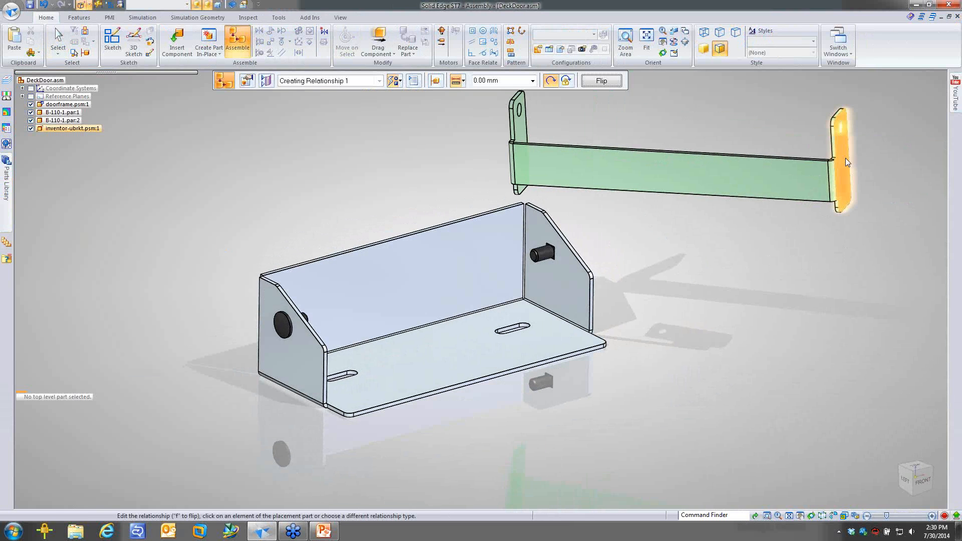
left_click(846, 159)
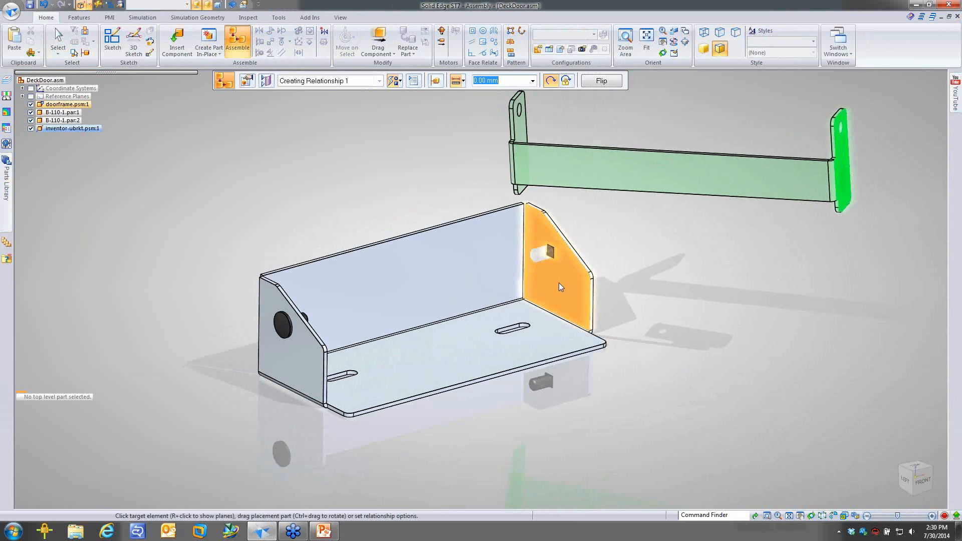
type("1")
key("Return")
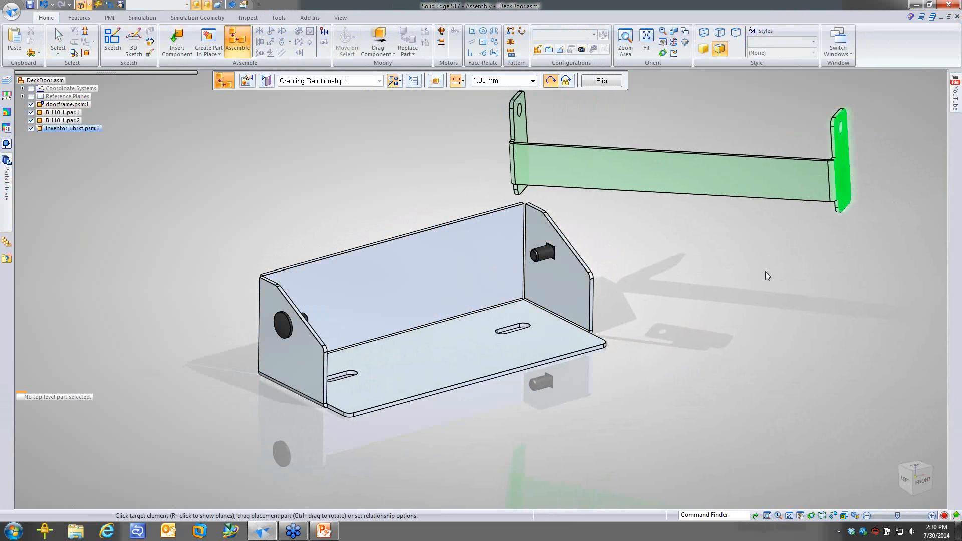
scroll(798, 245, "up", 1)
key("Escape")
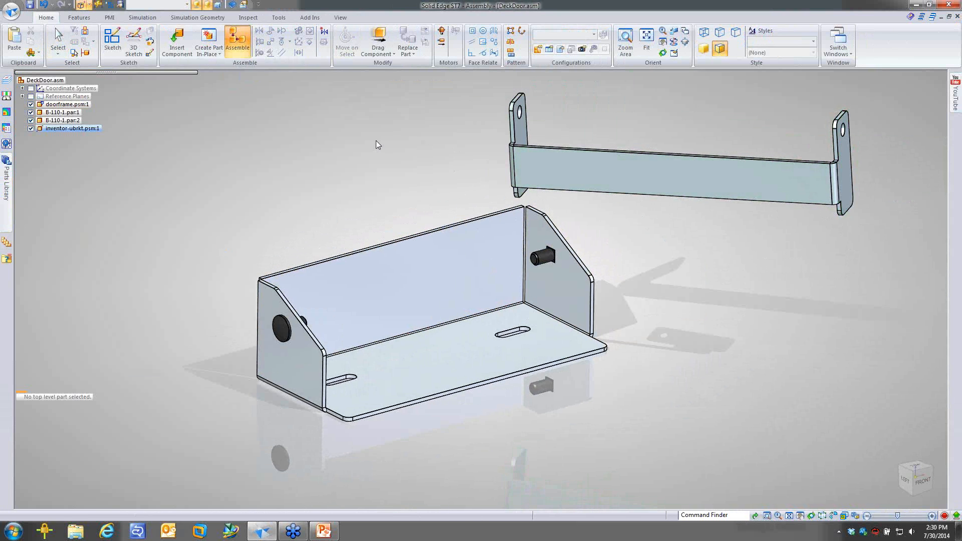
Step: Mate the bracket's right end flange to the inner face of the door frame's right side wall with a 1 mm offset
left_click(245, 36)
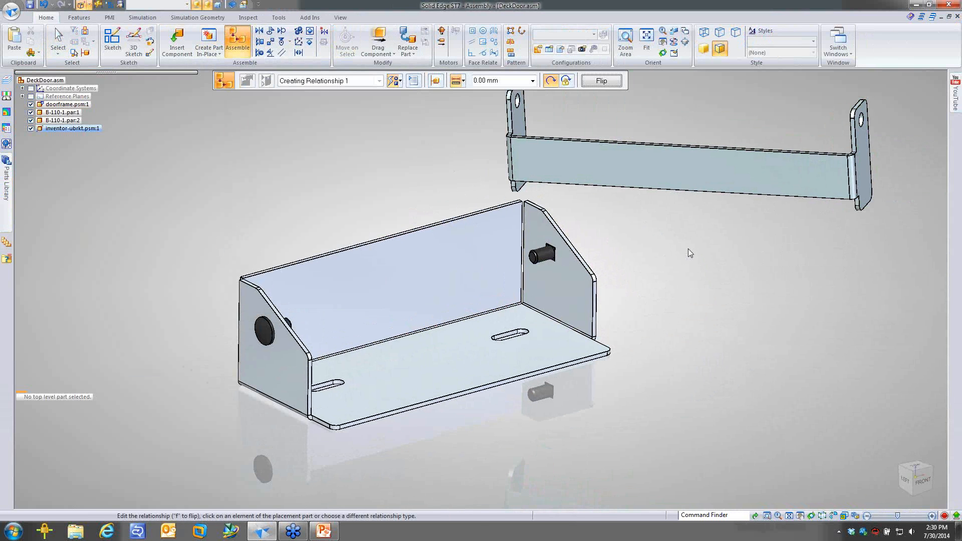
left_click(500, 81)
type("1")
key("Tab")
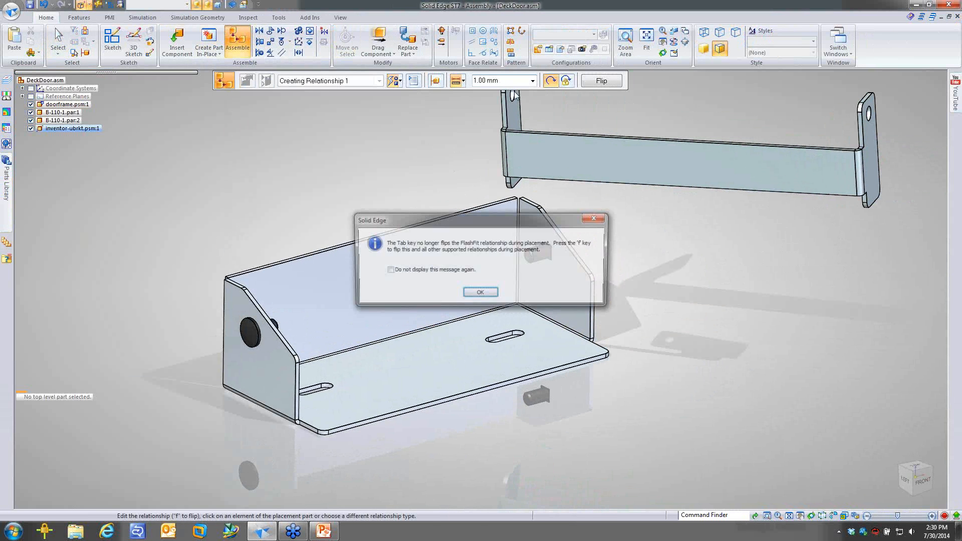
left_click(482, 294)
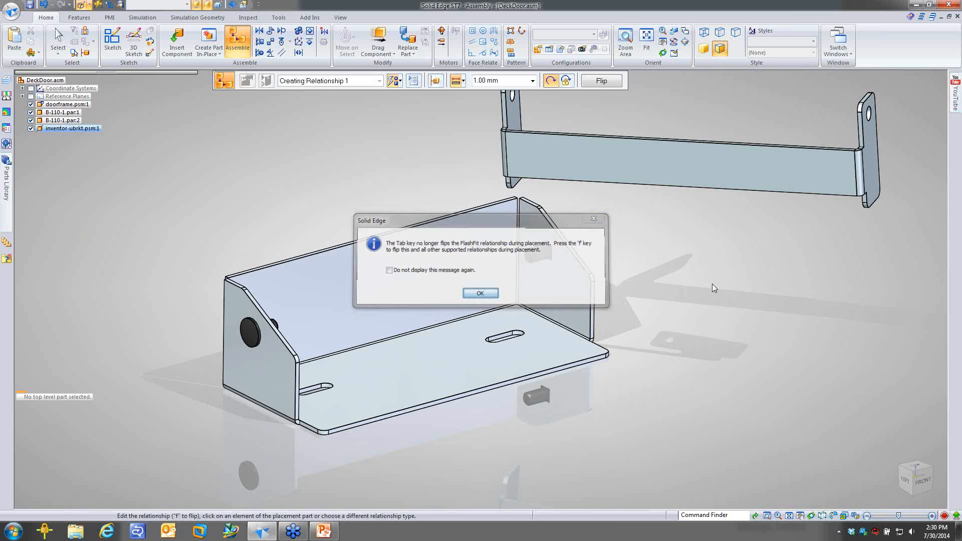
left_click(841, 245)
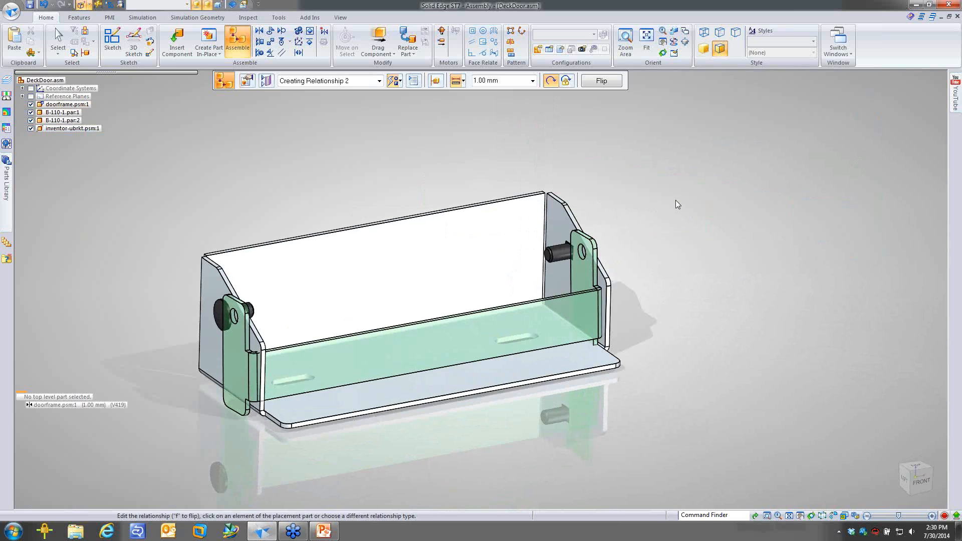
Step: Align the hole in the bracket's right flange with the pin on the door frame's right side wall
scroll(676, 200, "up", 1)
left_click(593, 250)
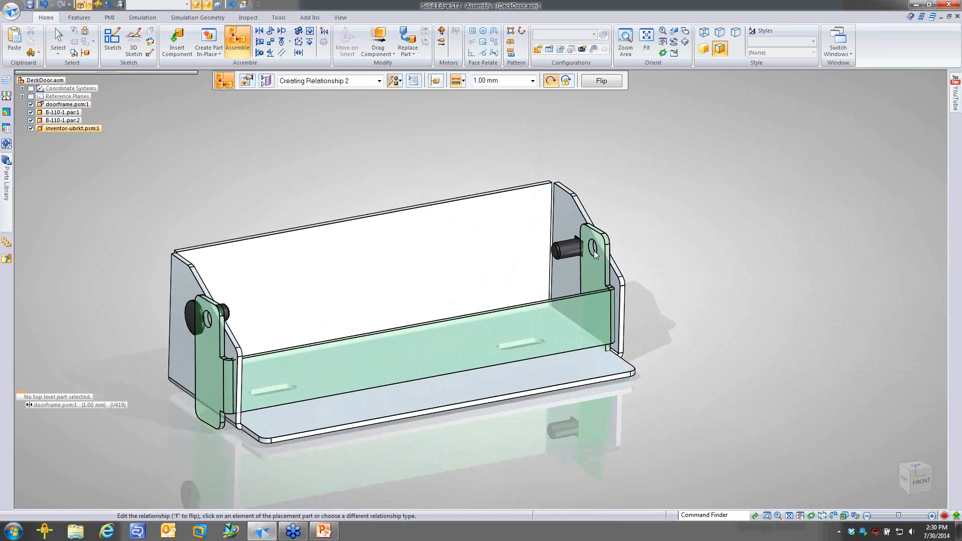
left_click(567, 251)
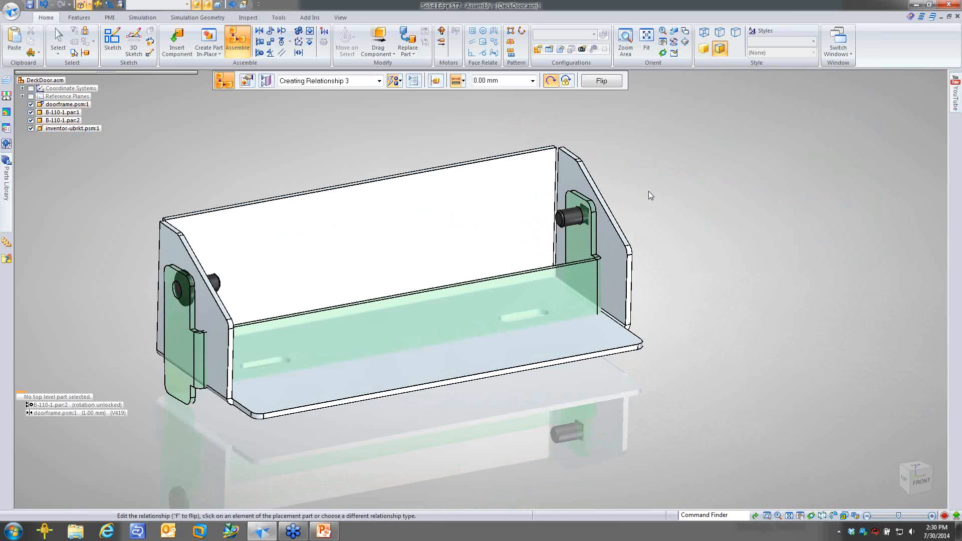
Step: Relate the bracket's long front face to the sloped edge face of the door frame's right side wall and finish assembling
left_click(561, 238)
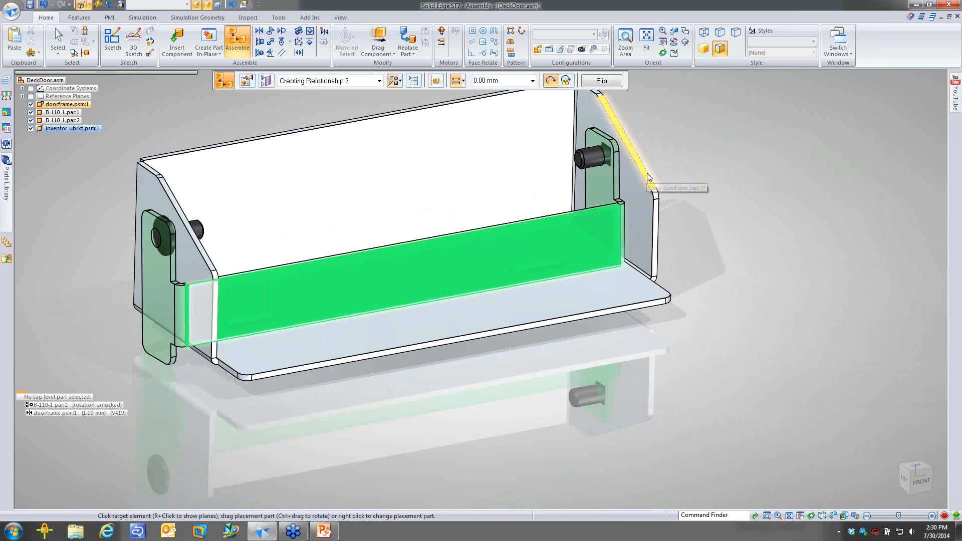
left_click(647, 174)
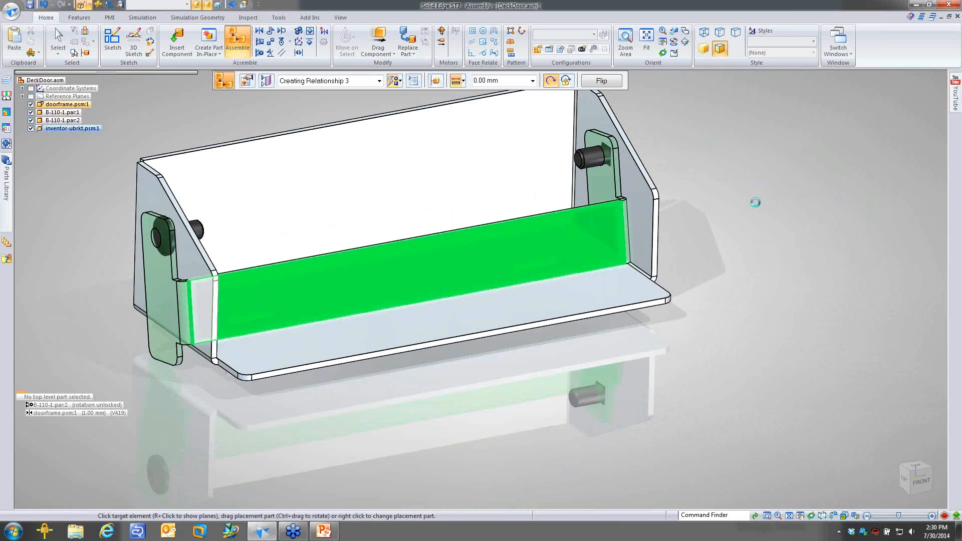
middle_click_drag(764, 217, 677, 221)
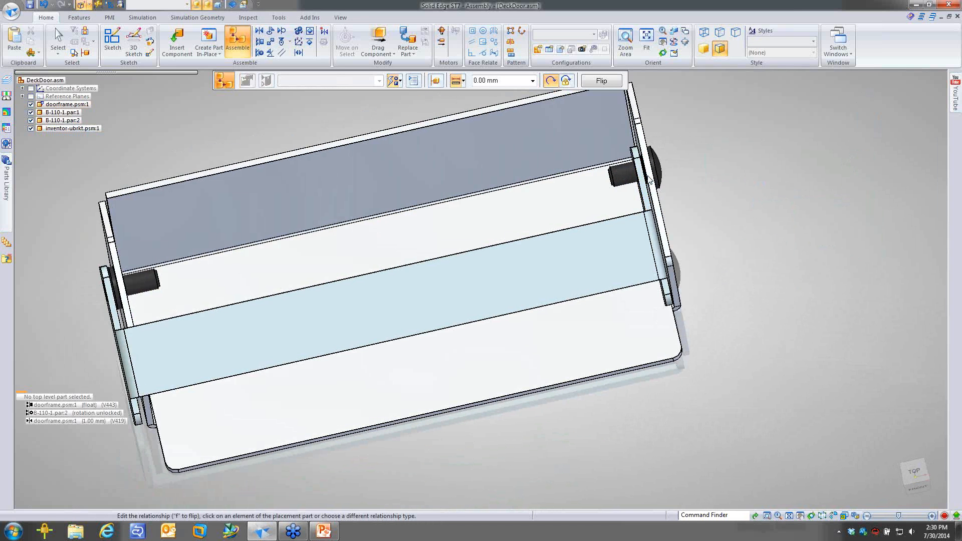
middle_click_drag(650, 179, 783, 273)
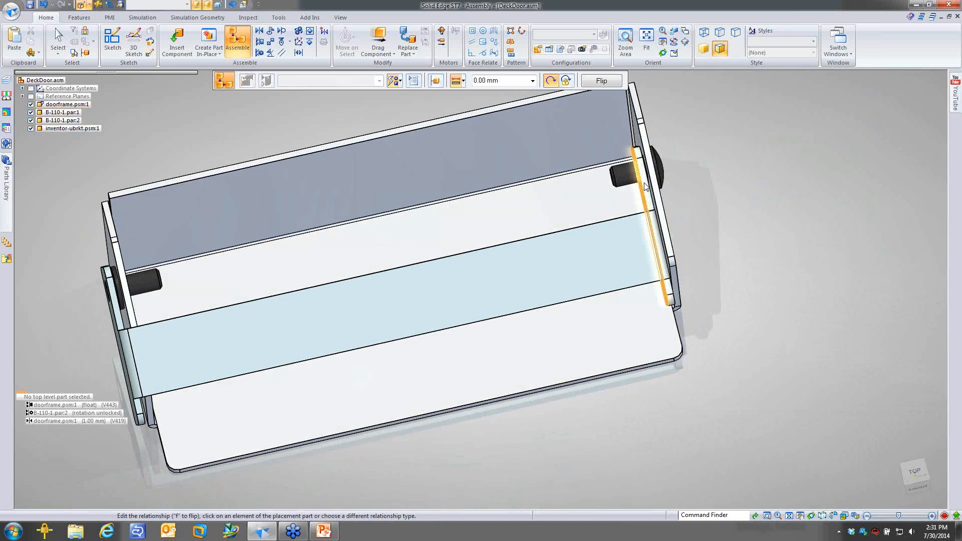
middle_click_drag(780, 296, 208, 321)
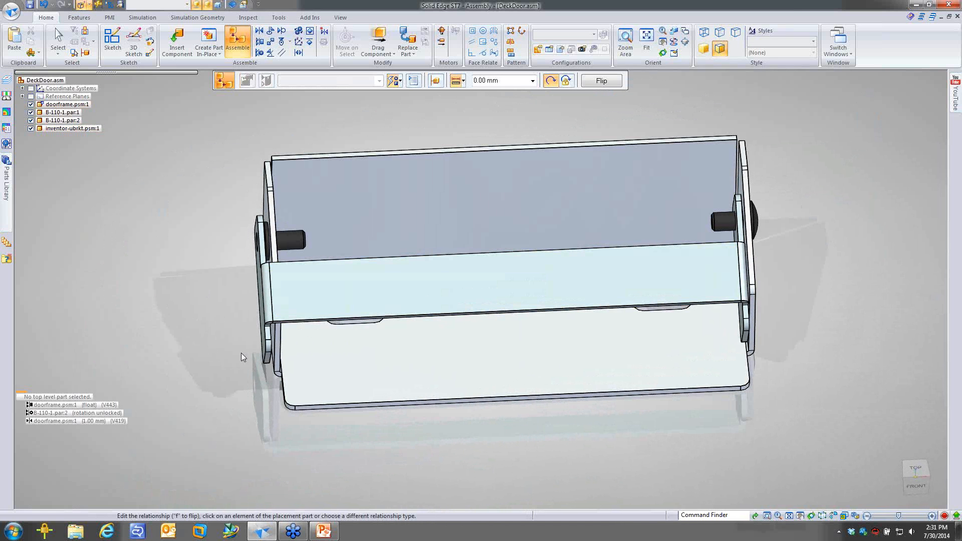
middle_click_drag(757, 289, 808, 173)
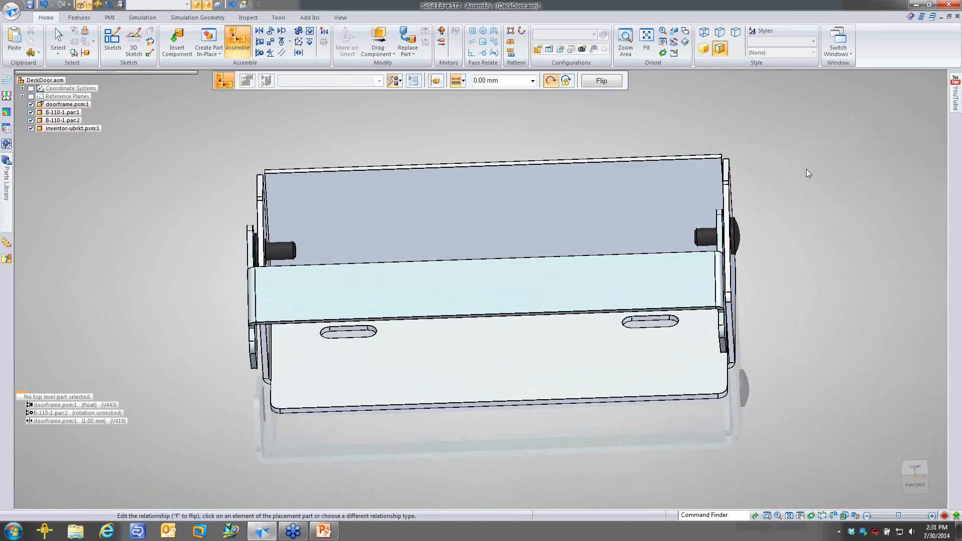
key("Escape")
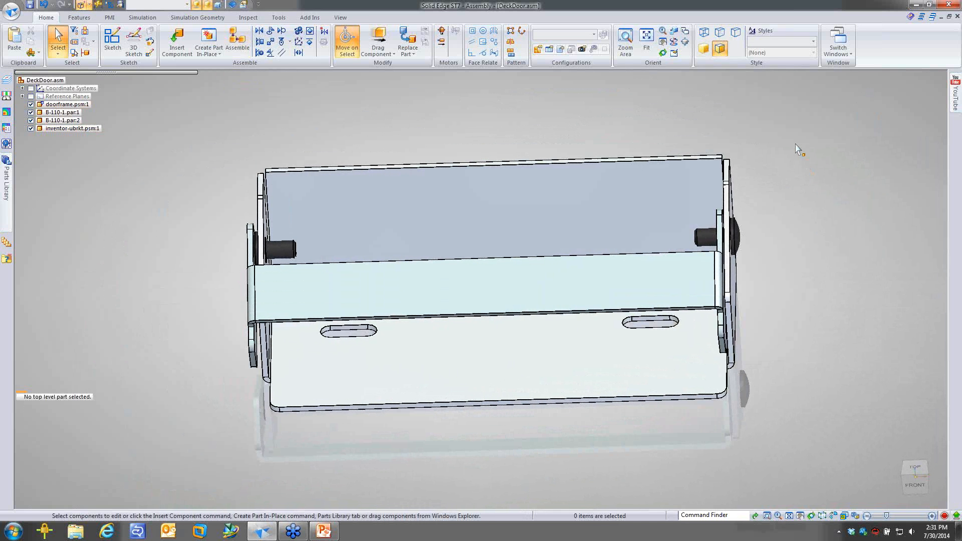
Step: Measure the distance between the door frame's left and right side walls, using the large face of each wall
middle_click_drag(799, 149, 593, 123)
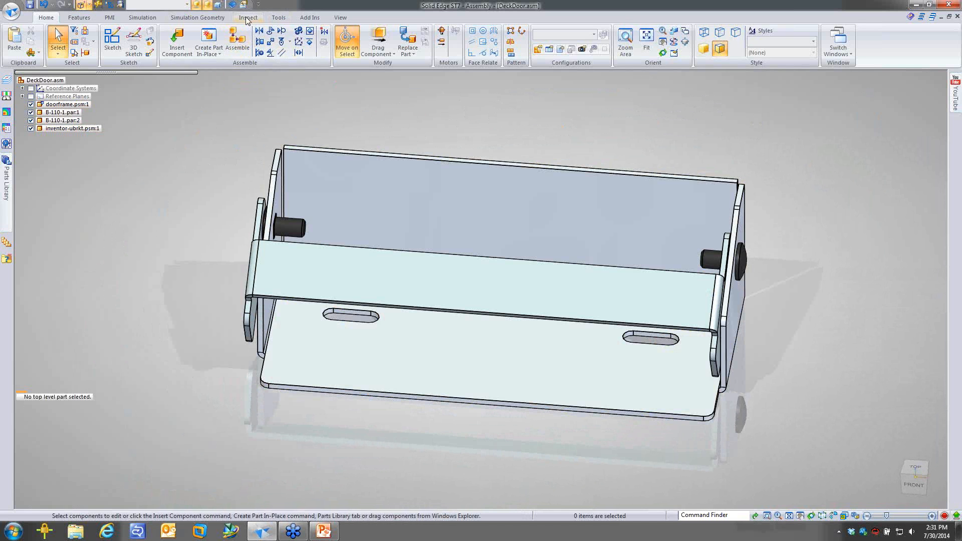
left_click(248, 17)
left_click(51, 39)
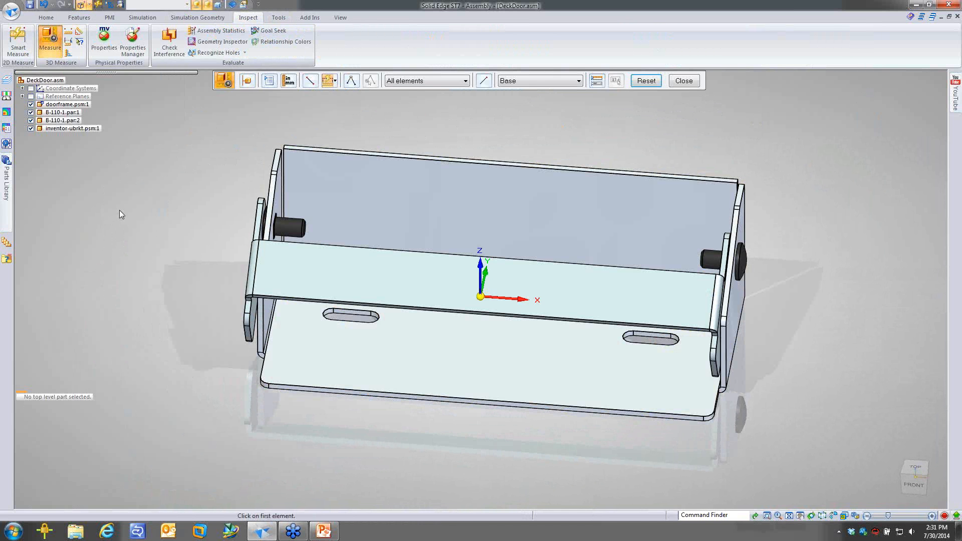
left_click(285, 191)
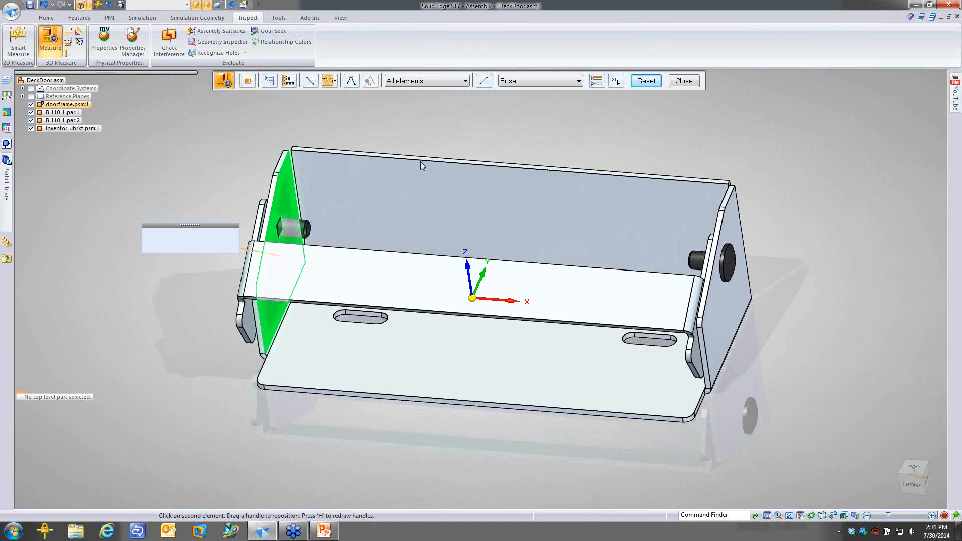
middle_click_drag(420, 161, 717, 156)
left_click(726, 216)
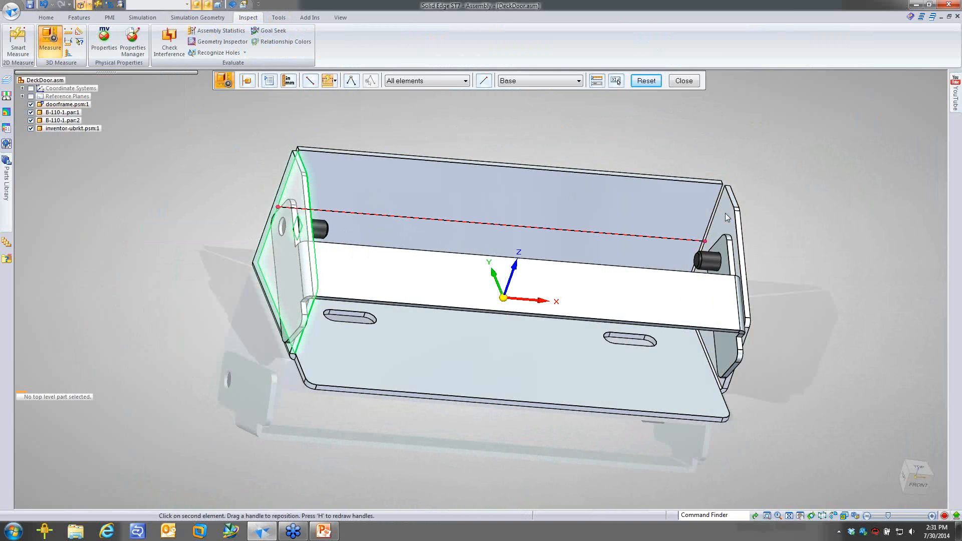
left_click(726, 213)
middle_click_drag(616, 134, 616, 138, "shift")
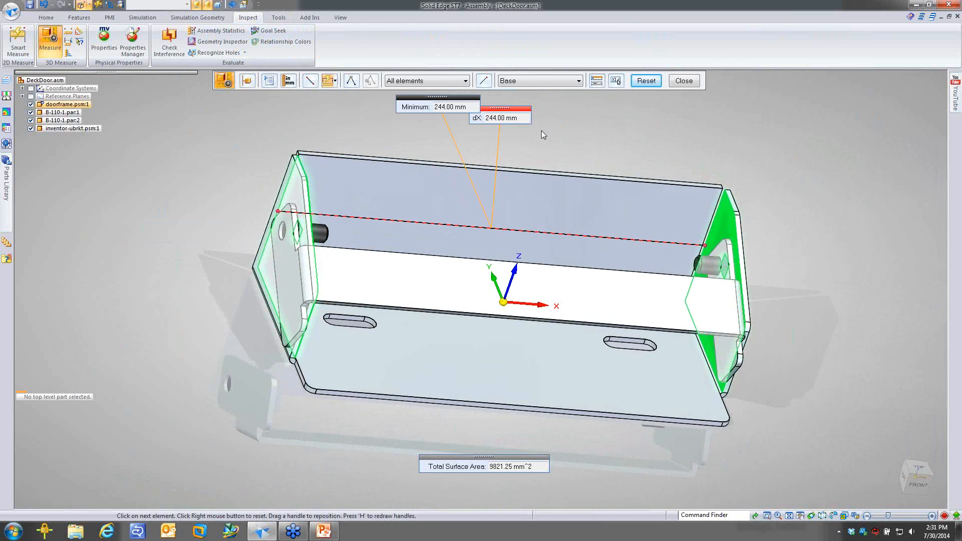
right_click(652, 121)
key("Escape")
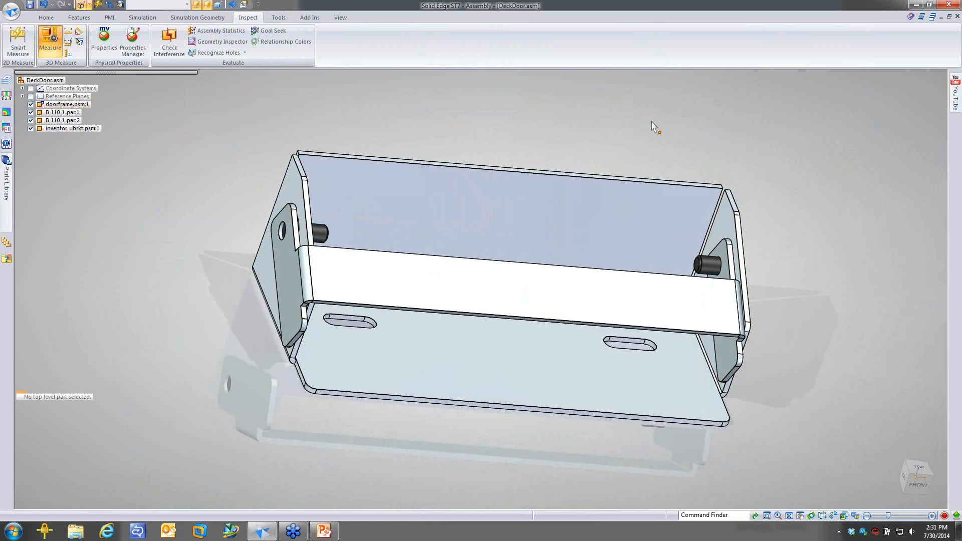
Step: Place a Smart Dimension between the bracket's left and right flanges, positioned above the door frame
middle_click_drag(496, 271, 577, 131)
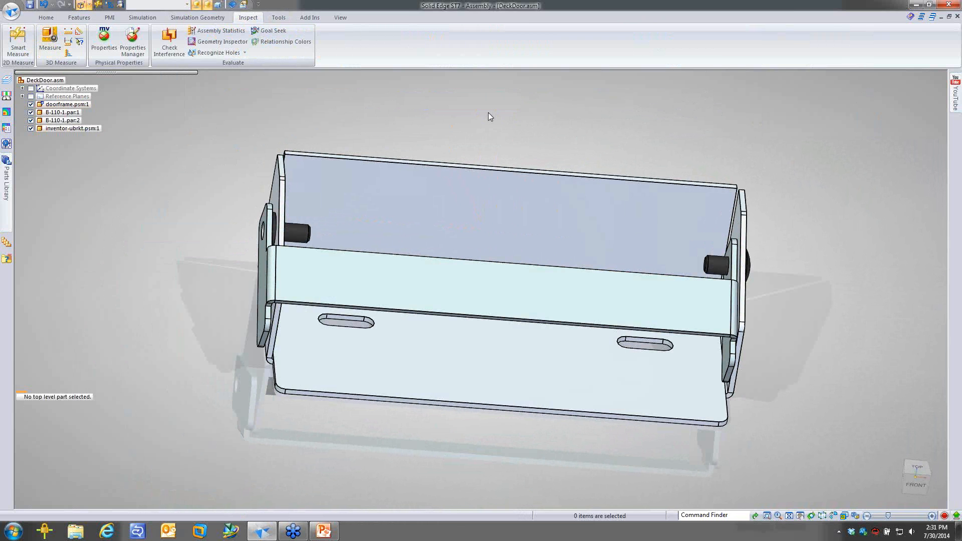
right_click_drag(489, 112, 463, 111)
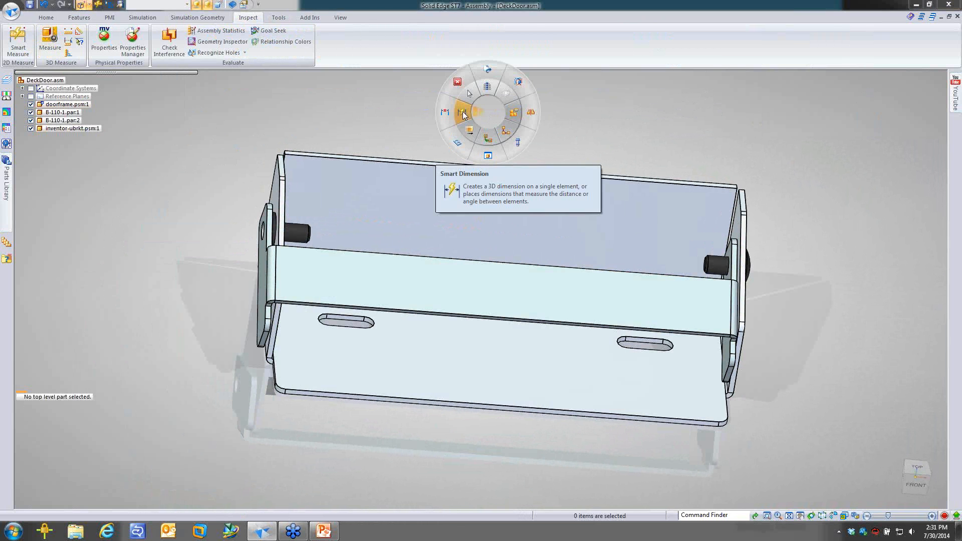
left_click(462, 111)
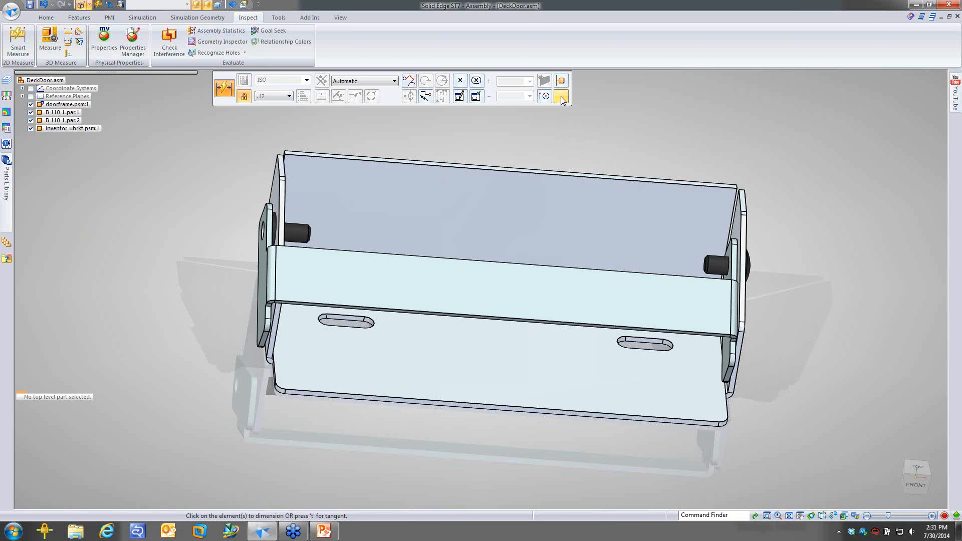
left_click(561, 100)
middle_click_drag(483, 121, 319, 147)
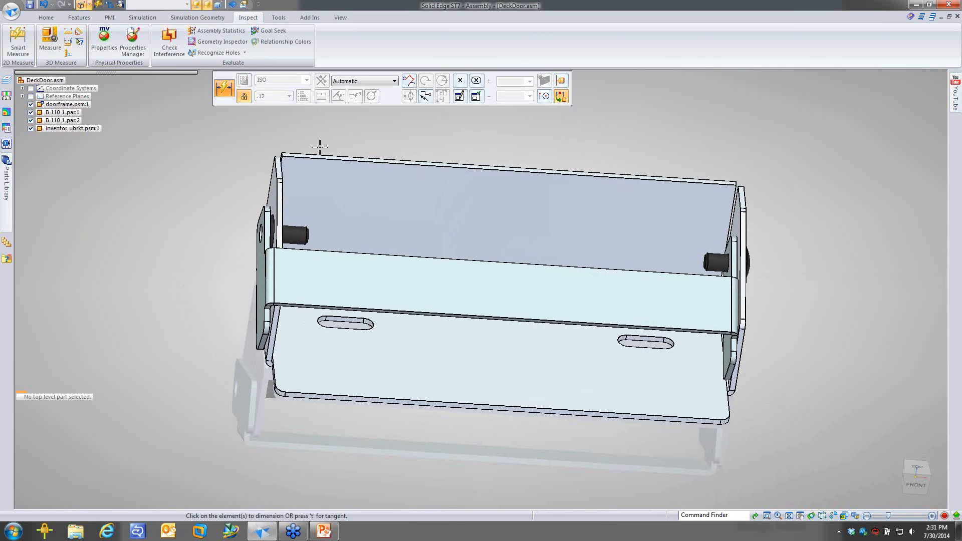
left_click(376, 262)
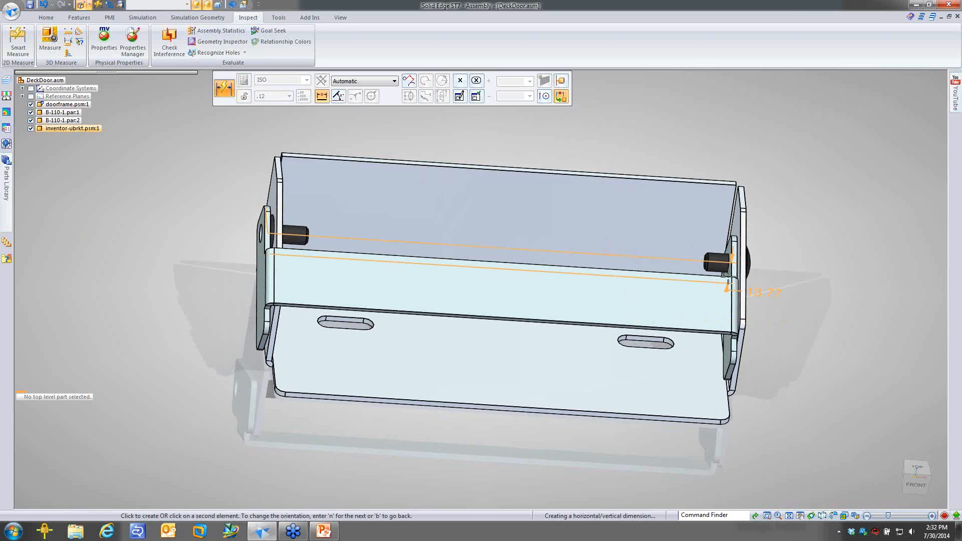
left_click(729, 261)
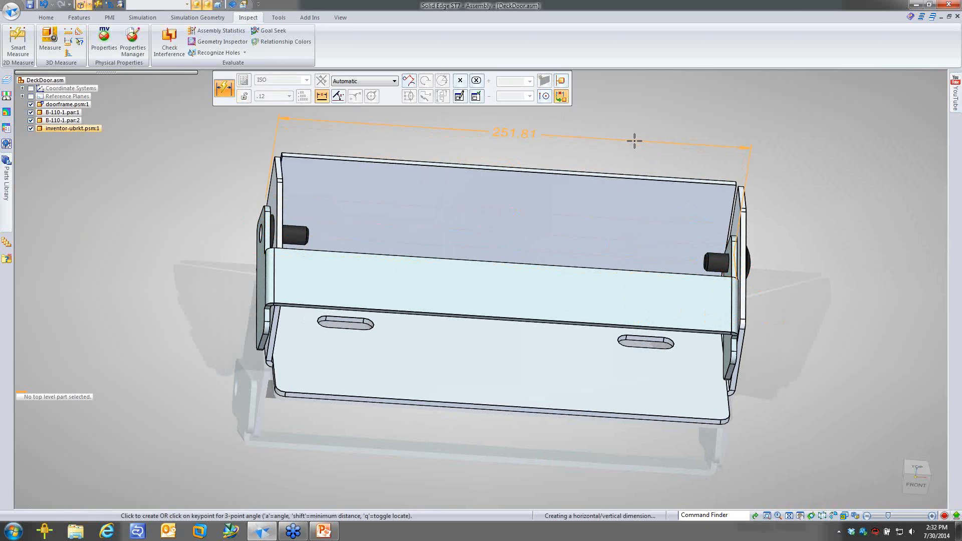
left_click(634, 141)
Step: Set the dimension across the bracket's flanges to 242 mm, moving the left flange while the right one stays fixed
middle_click_drag(710, 129, 857, 200)
left_click(477, 165)
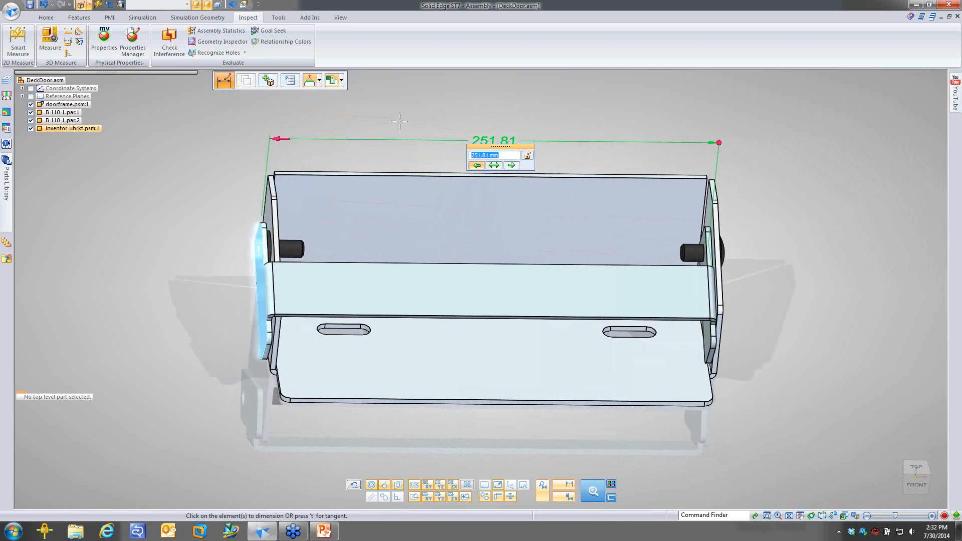
scroll(400, 121, "up", 1)
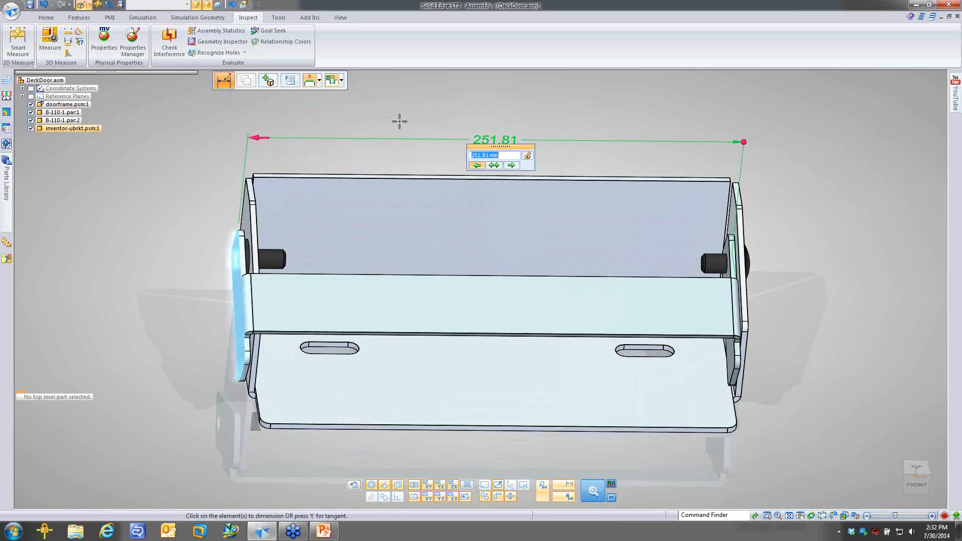
type("242")
key("Return")
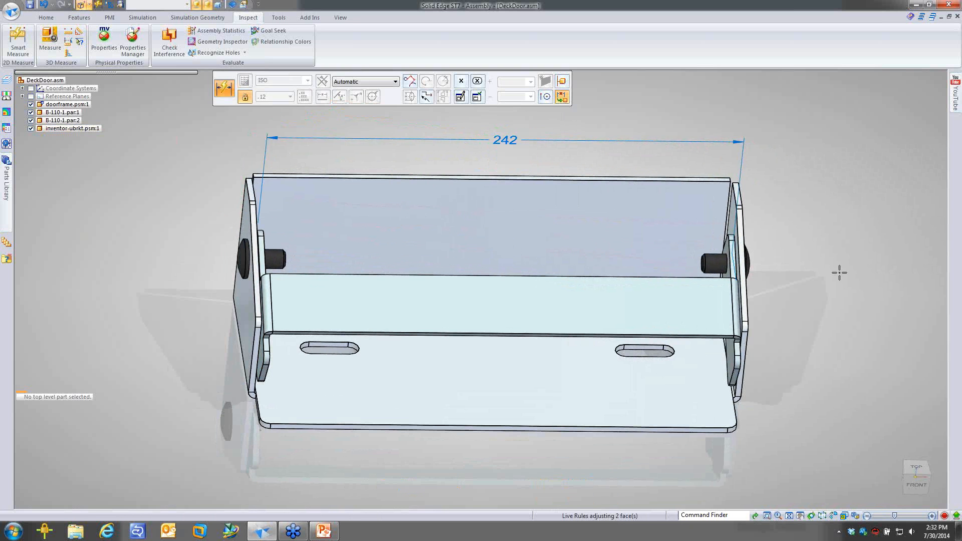
key("Escape")
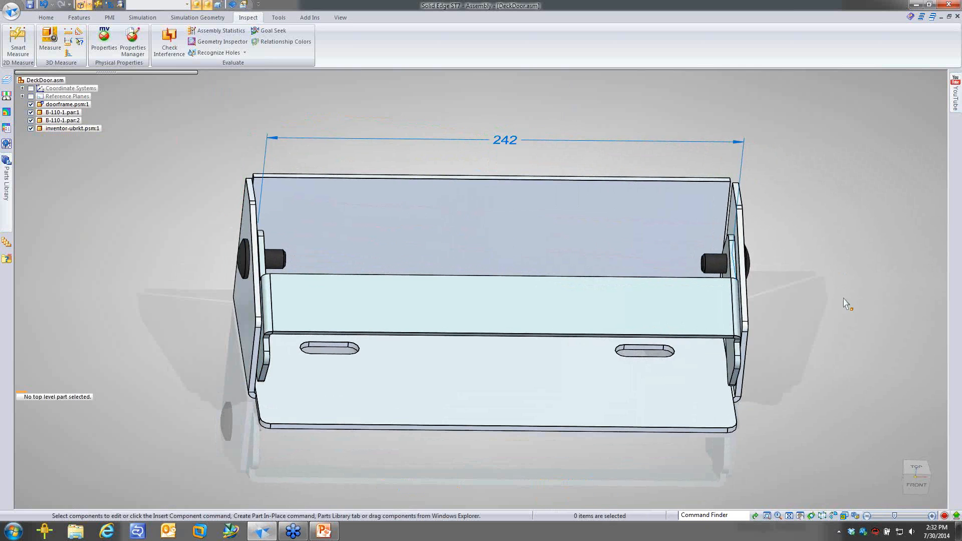
middle_click_drag(717, 359, 264, 279)
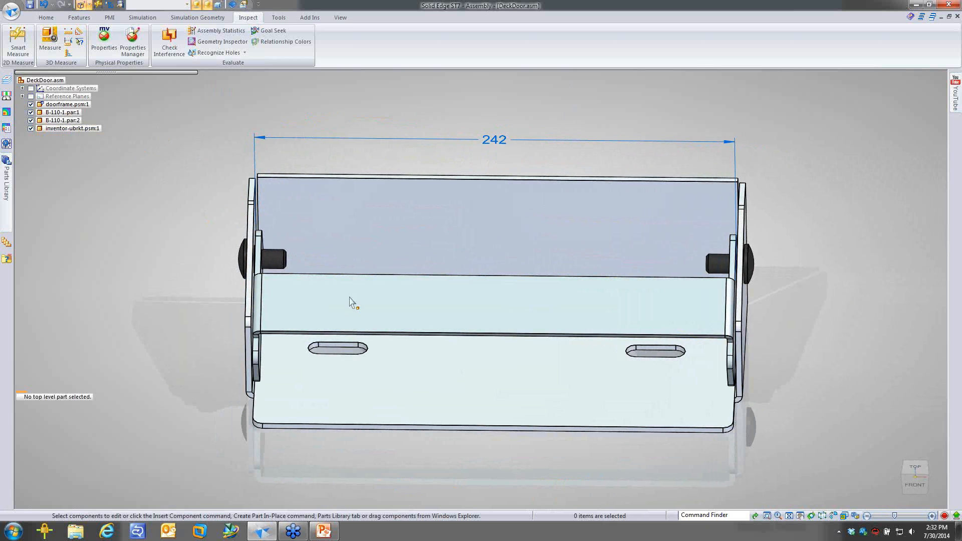
Step: Edit the bracket in place to create its flat pattern from the long front face, and return to the DeckDoor assembly
left_click(366, 349)
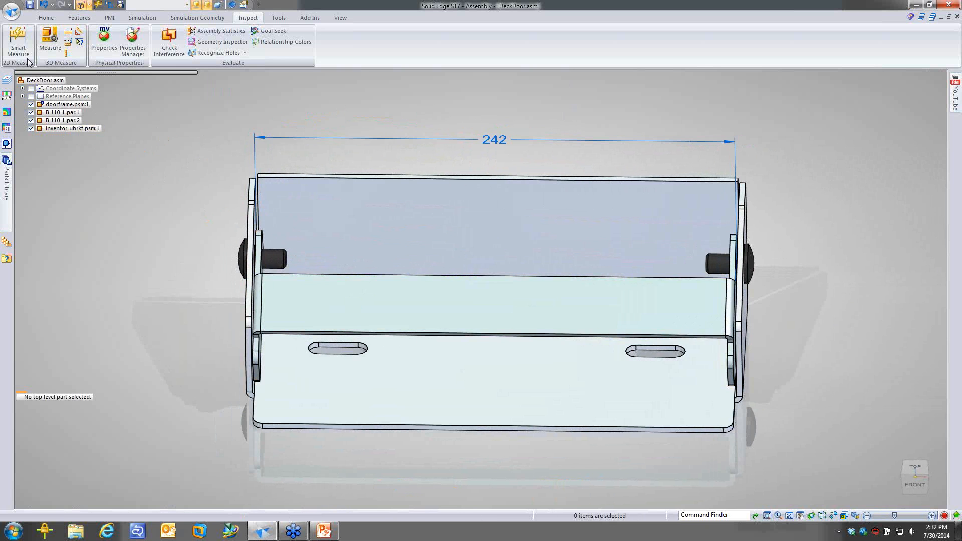
double_click(344, 300)
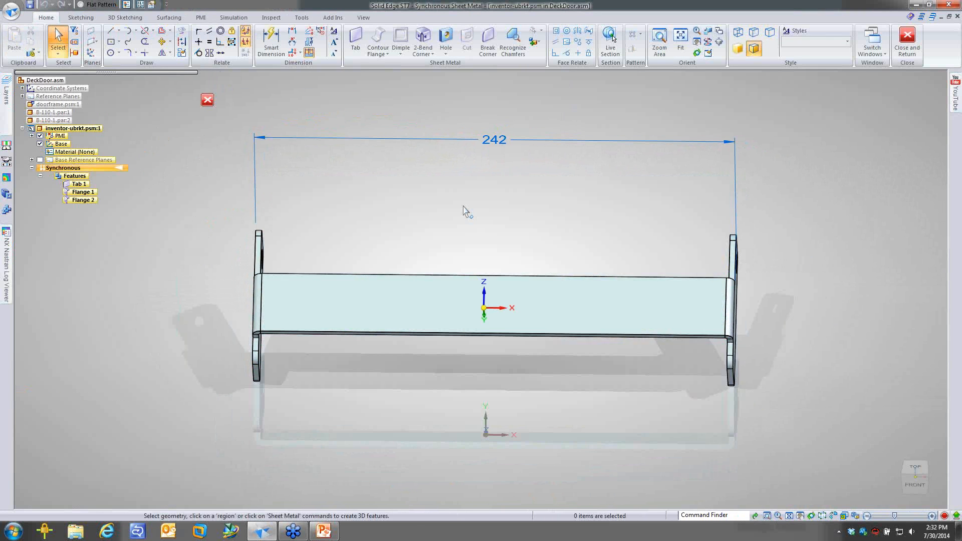
middle_click_drag(464, 209, 373, 186)
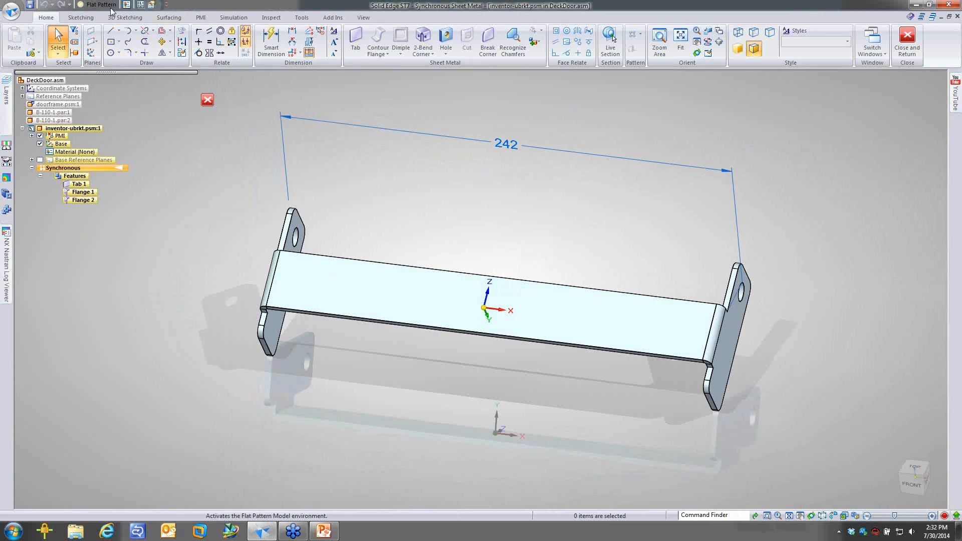
left_click(96, 5)
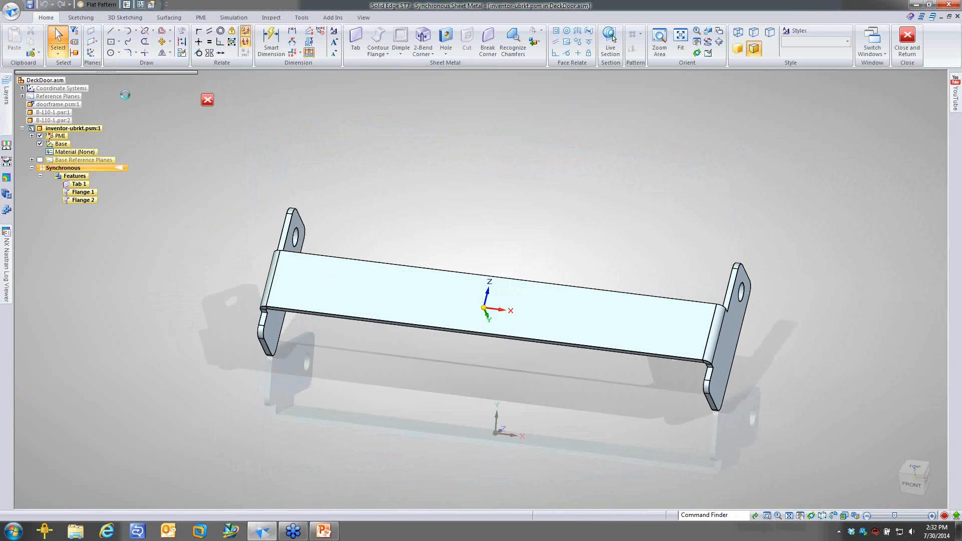
left_click(343, 316)
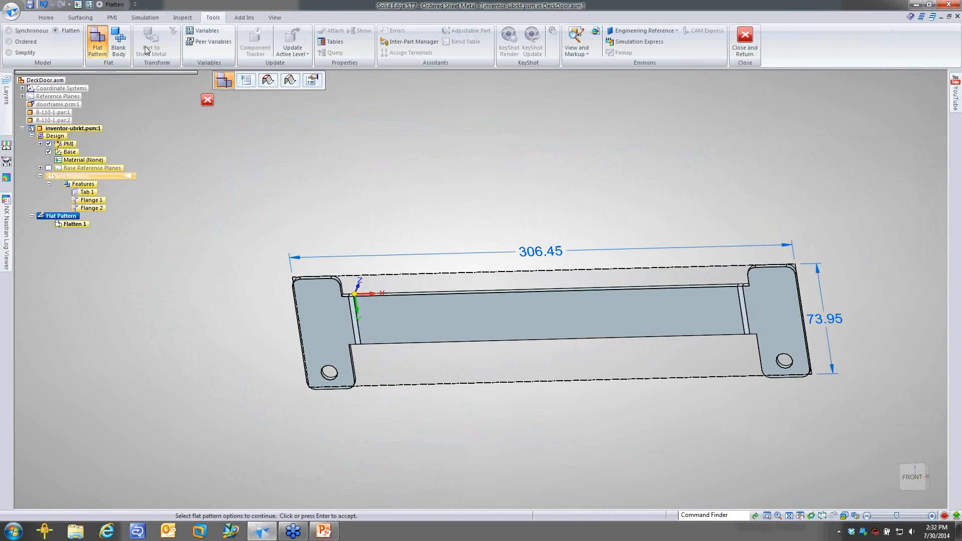
left_click(23, 31)
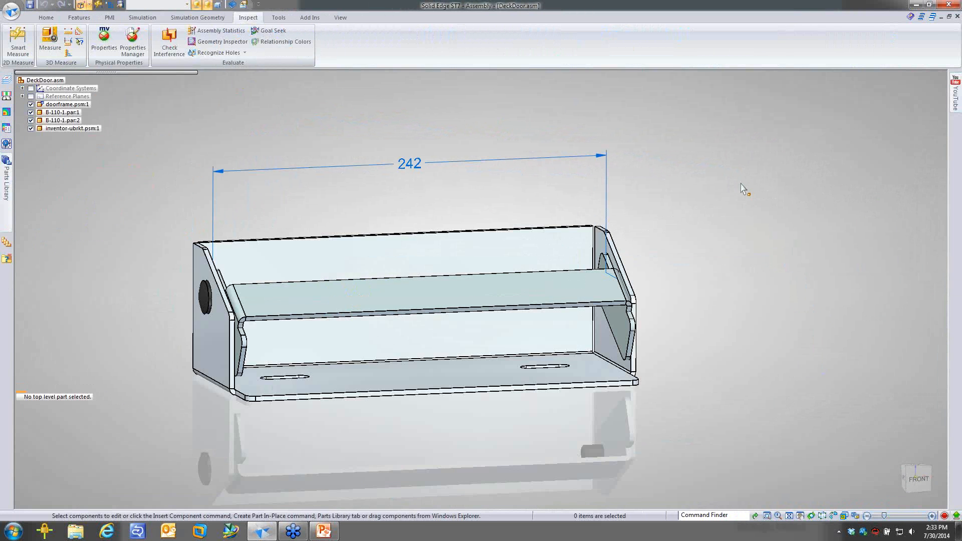
Step: Turn off the display of PMI dimensions for the inventor-ubrkt bracket in the assembly
middle_click_drag(744, 189, 787, 226)
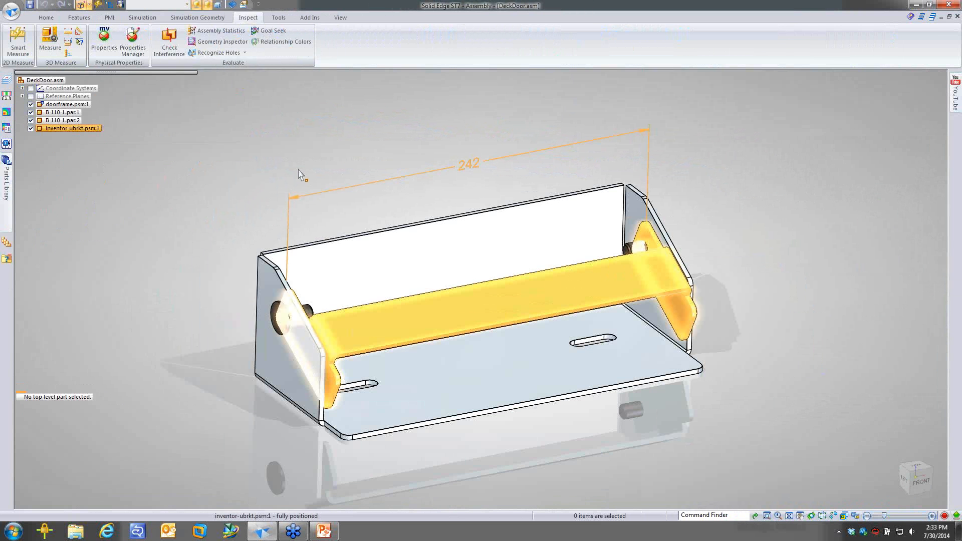
left_click(426, 312)
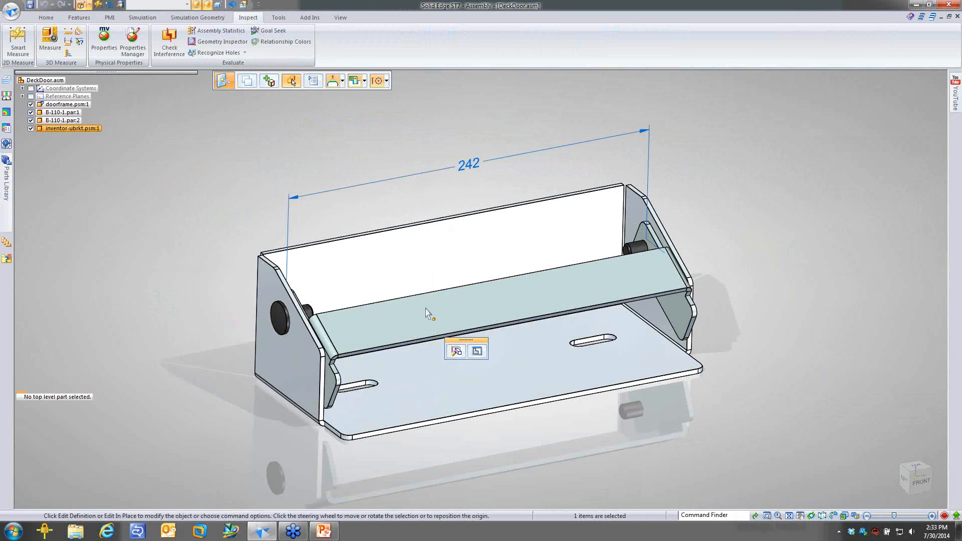
right_click(426, 314)
left_click(460, 148)
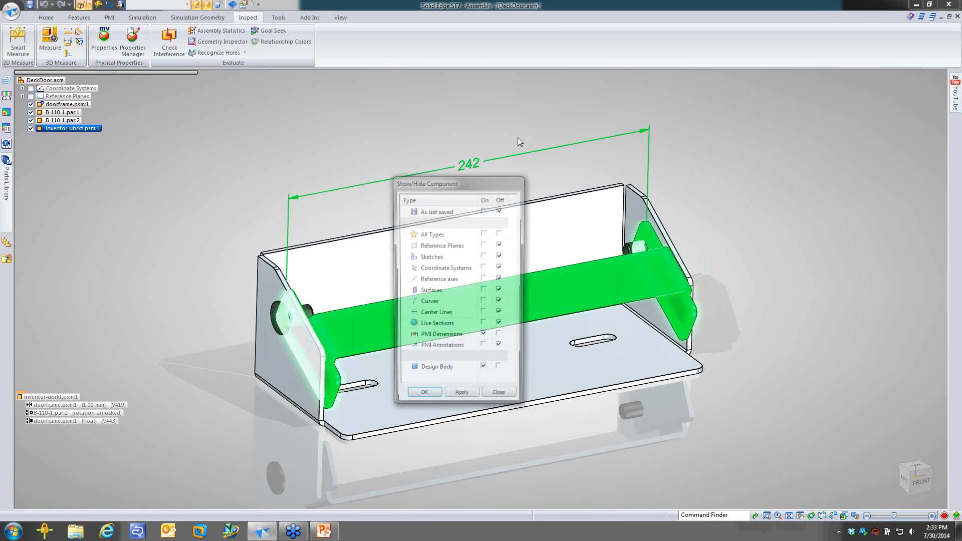
left_click(462, 399)
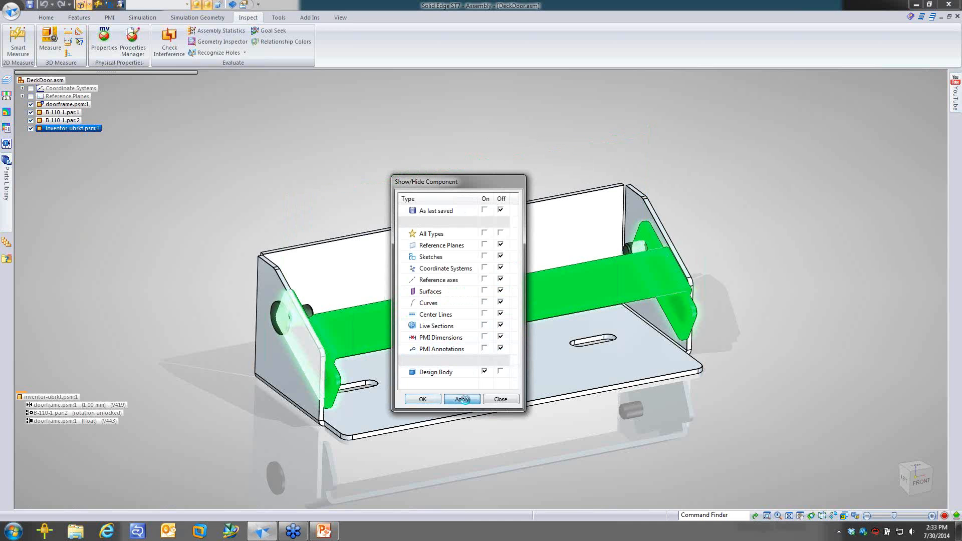
left_click(423, 400)
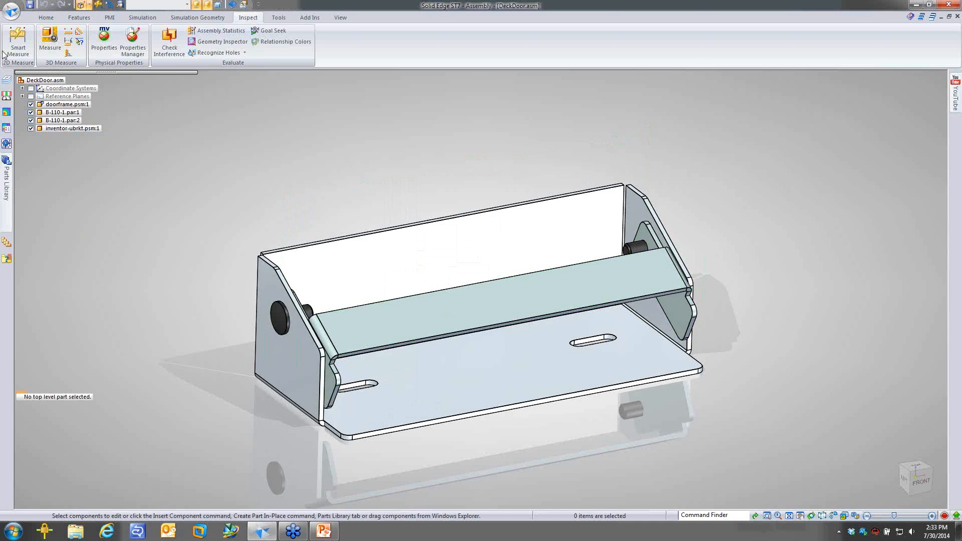
Step: Open the SolidWorks part document sworks_door.SLDPRT from the MultiCad folder
left_click(11, 11)
left_click(25, 51)
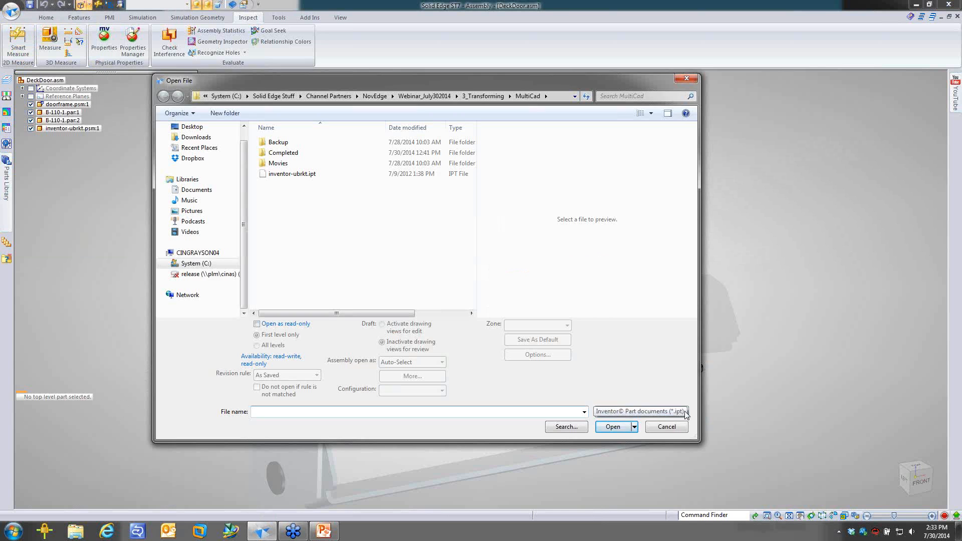
left_click(687, 413)
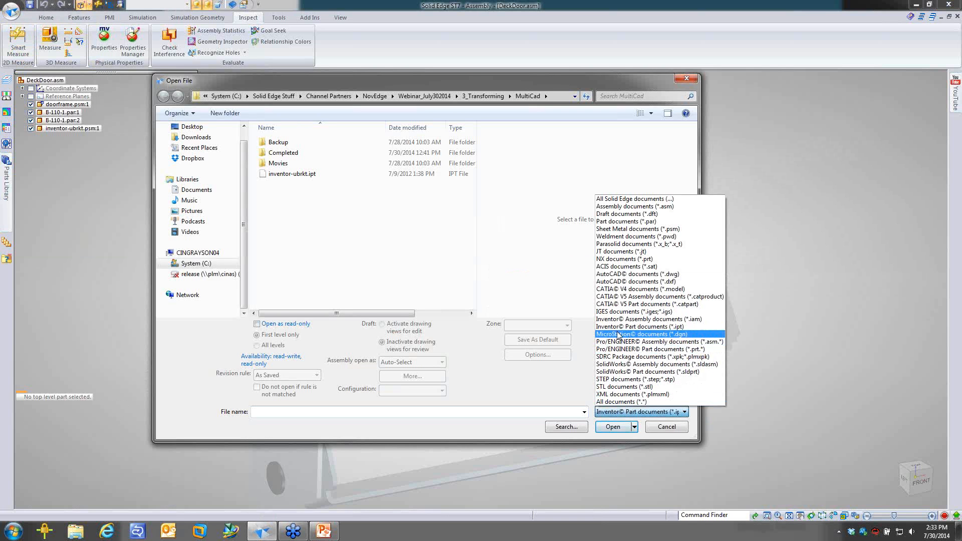
left_click(643, 374)
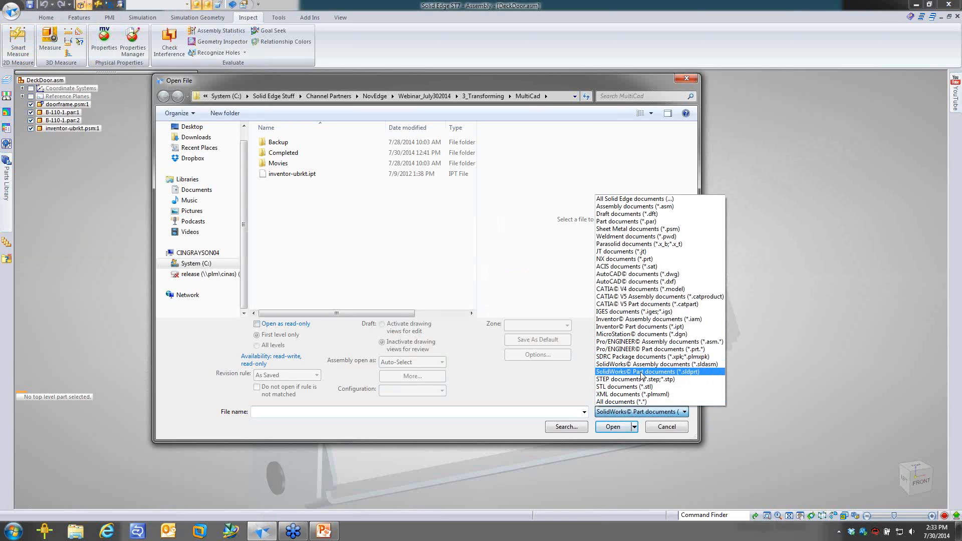
left_click(642, 374)
left_click(295, 175)
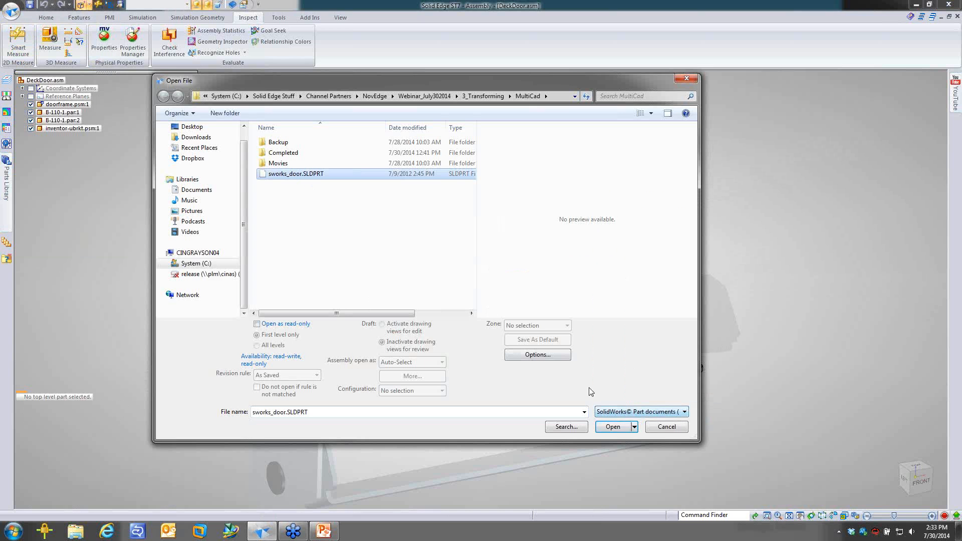
left_click(613, 429)
left_click(615, 429)
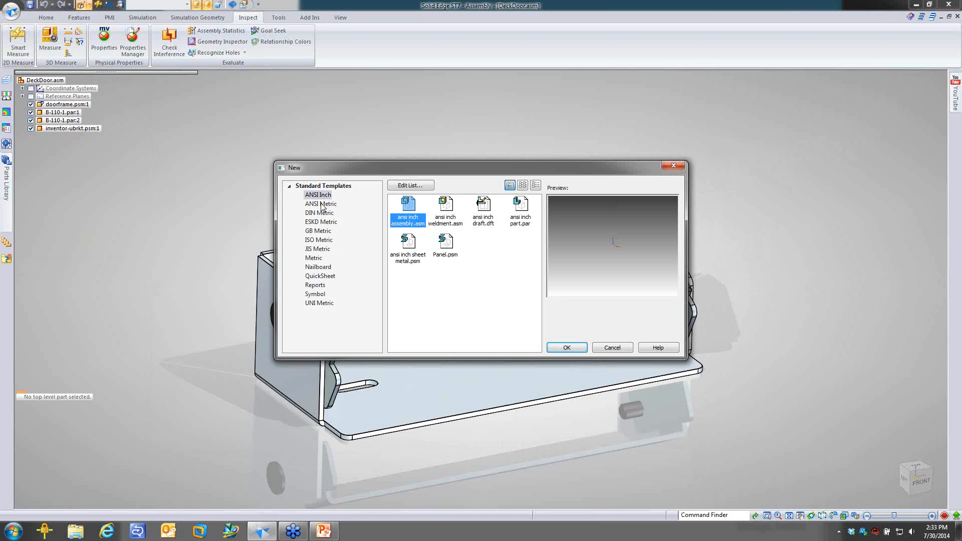
Step: Import the SolidWorks door with the ANSI Metric sheet metal template
left_click(322, 205)
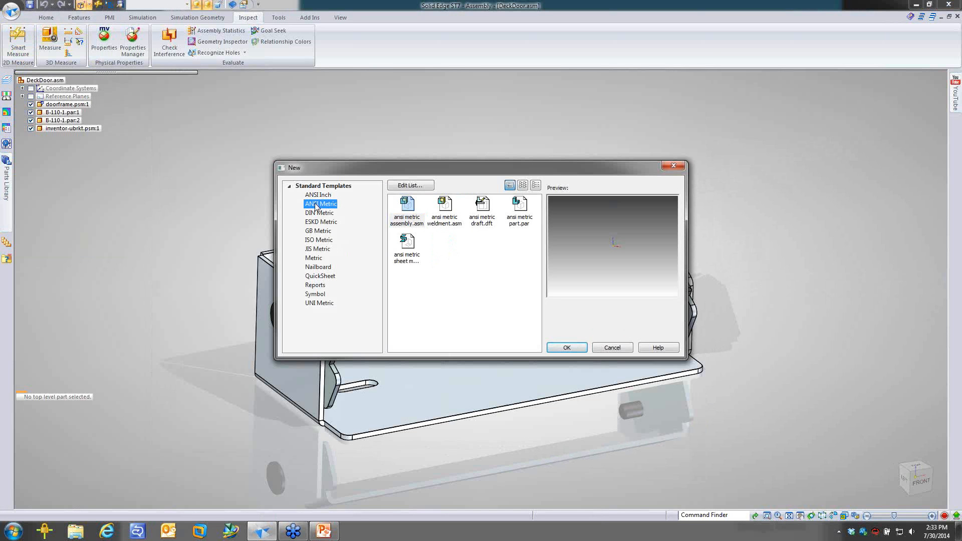
left_click(407, 243)
left_click(567, 348)
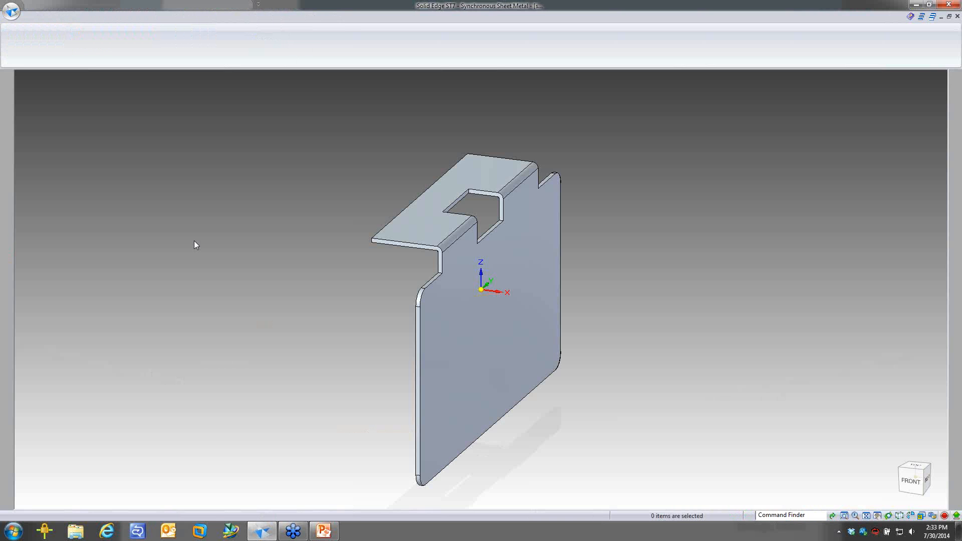
Step: Optimize the imported door body and close the optimization report
left_click(271, 18)
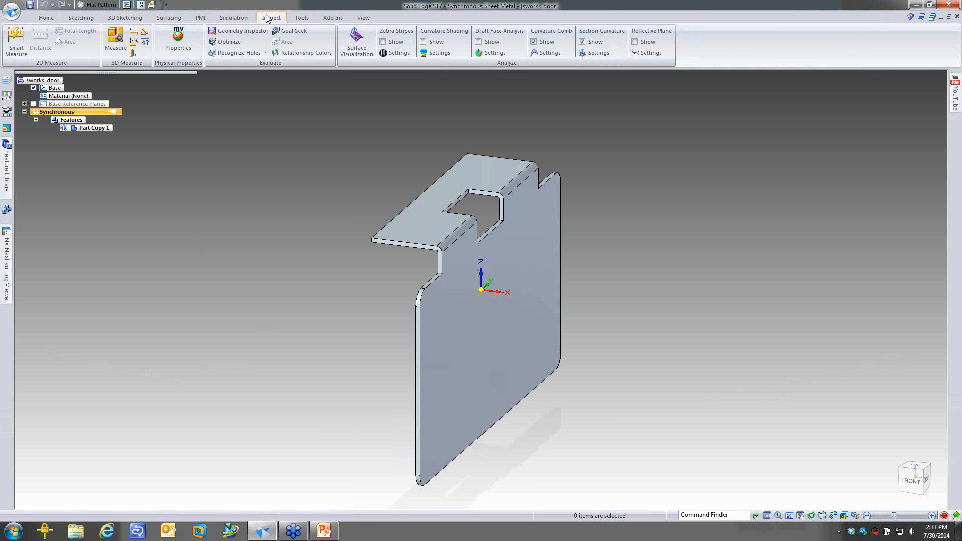
left_click(226, 42)
left_click(440, 314)
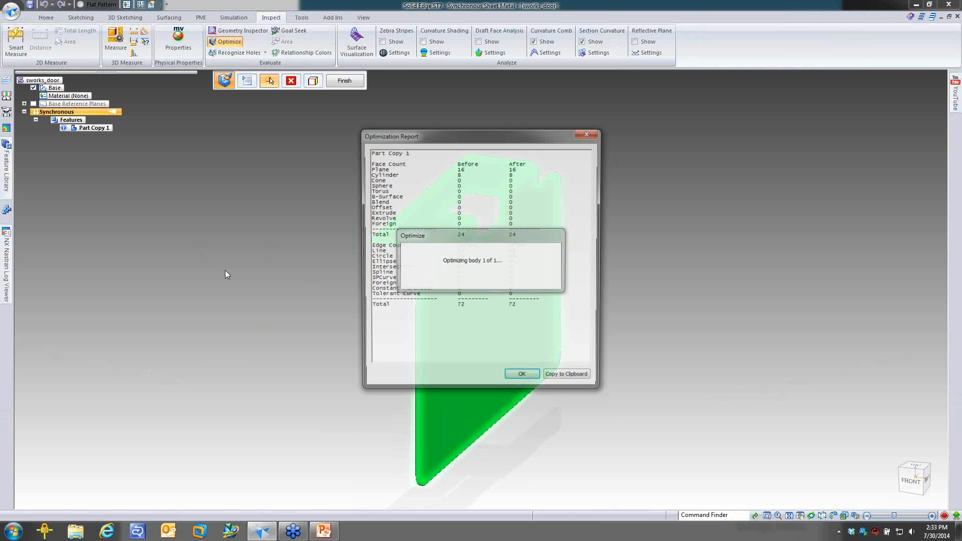
left_click(525, 379)
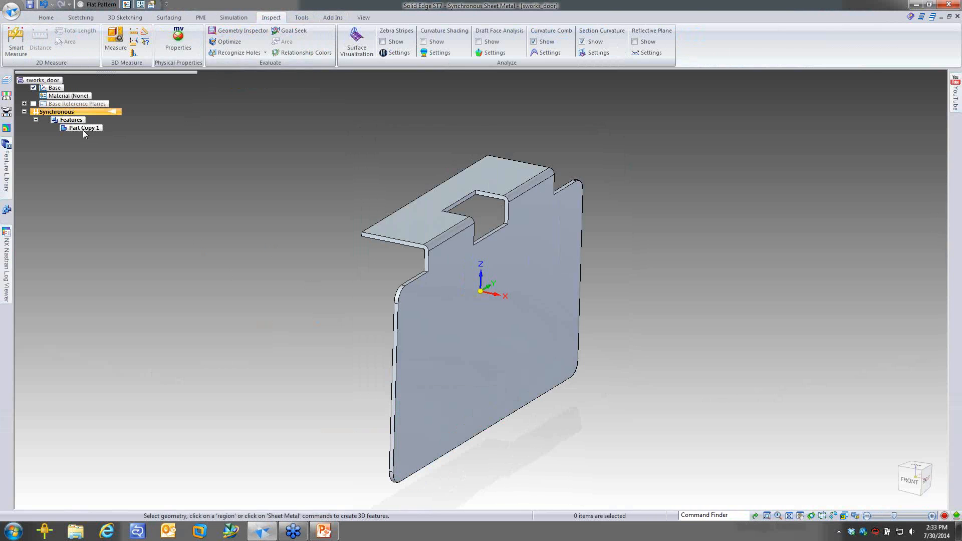
Step: Transform the imported door into synchronous sheet metal, using its large front face as the base face
left_click(302, 18)
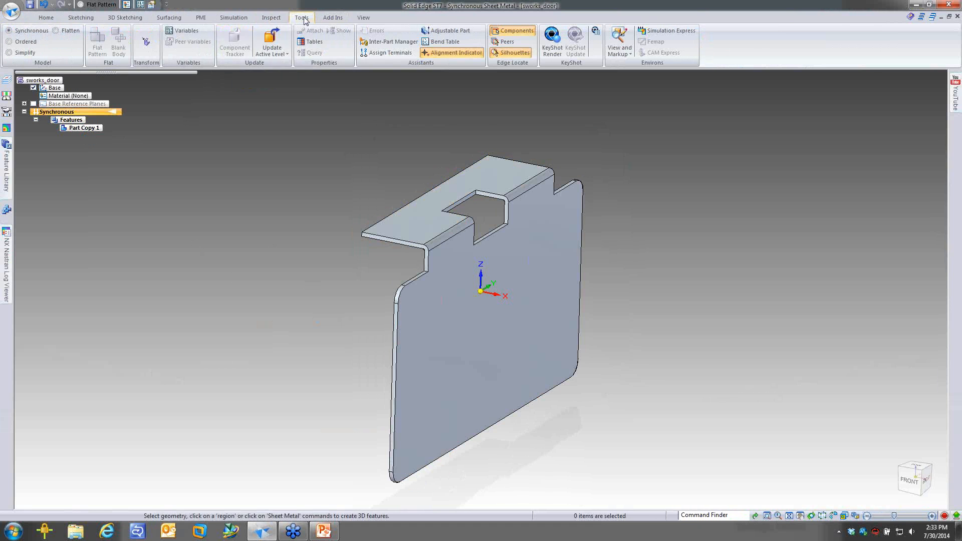
left_click(146, 43)
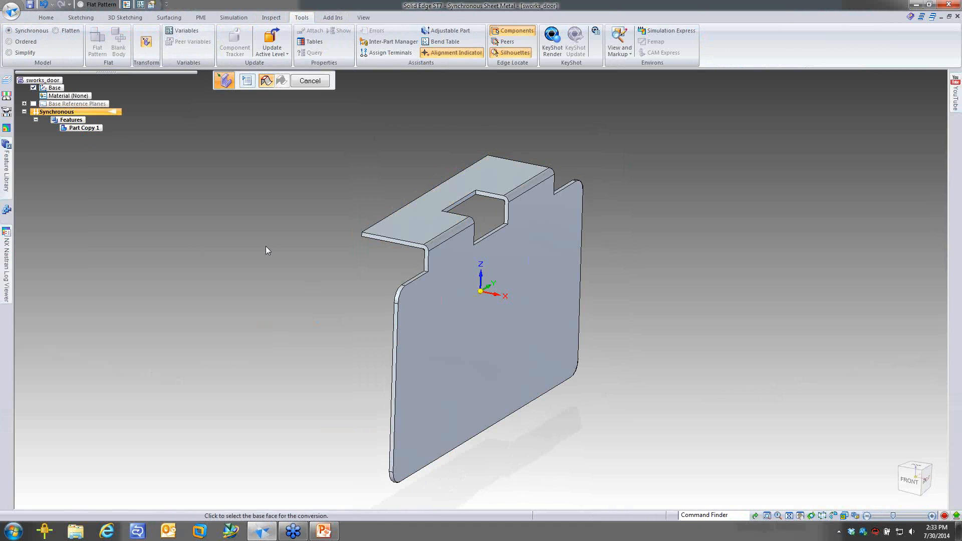
left_click(442, 321)
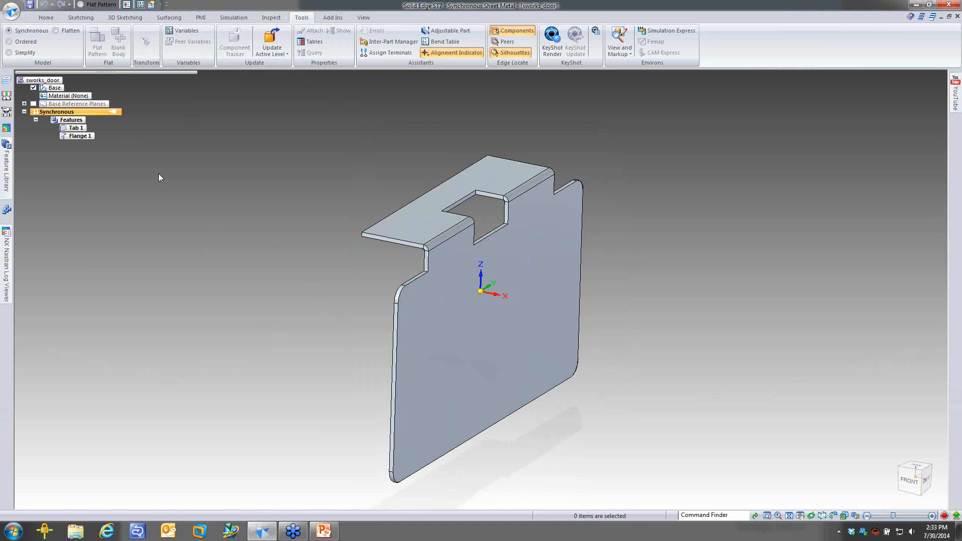
Step: Save the door as the sheet metal document sworks_door in the MultiCad folder and return to the DeckDoor assembly
right_click(158, 174)
left_click(115, 145)
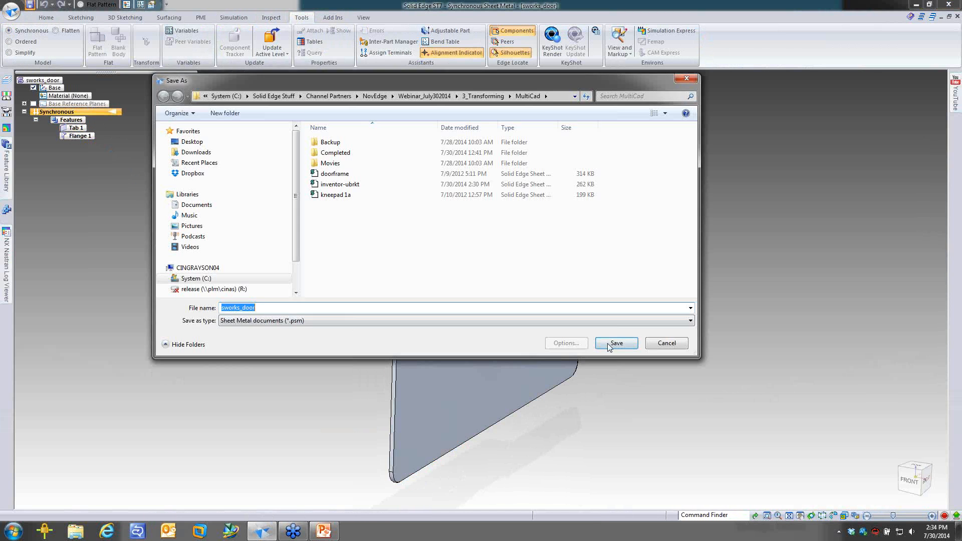
left_click(613, 344)
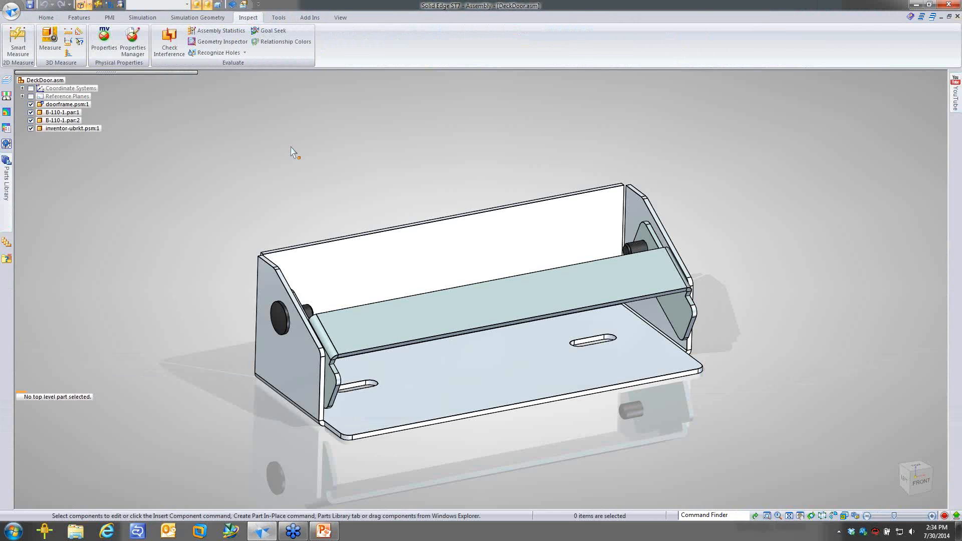
Step: Insert the sworks_door sheet metal part into the DeckDoor assembly beside the door frame
middle_click_drag(293, 153, 181, 156)
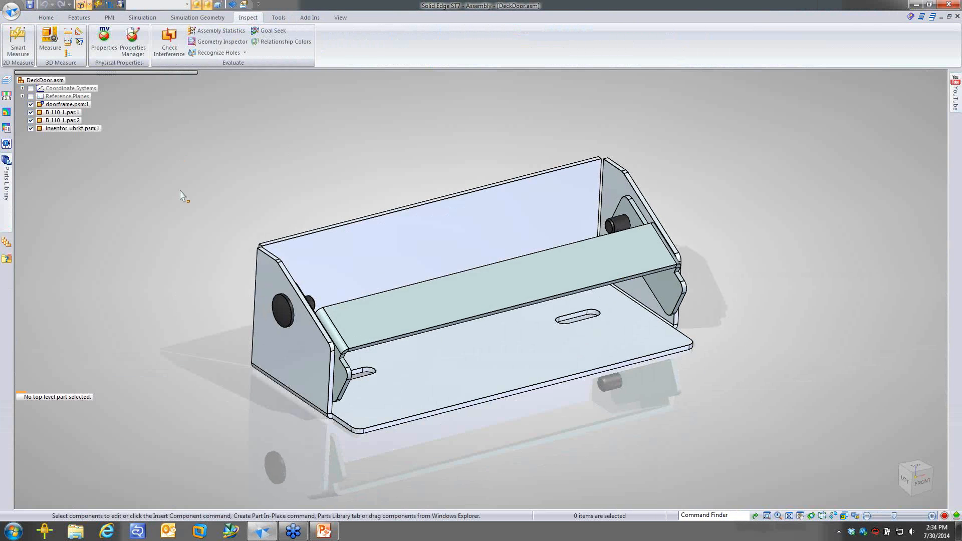
scroll(173, 37, "up", 5)
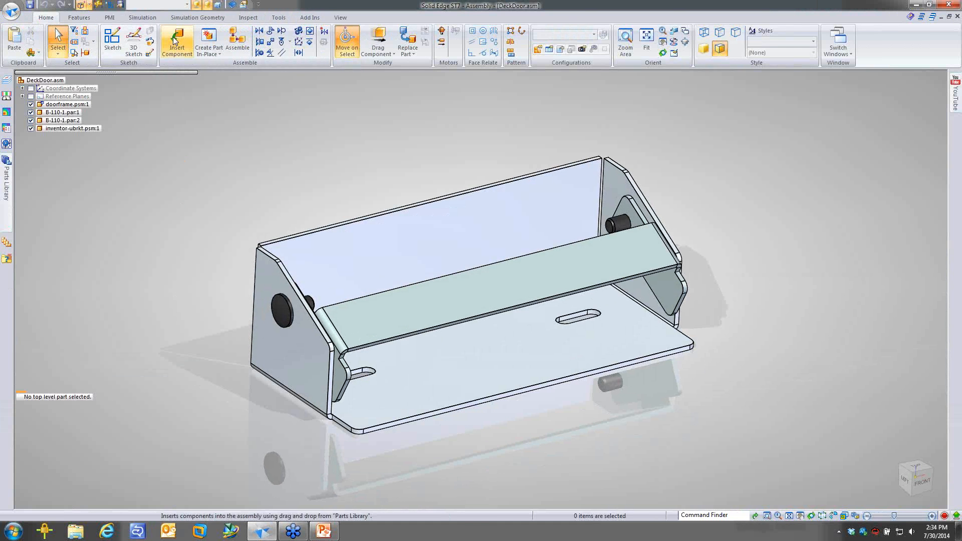
left_click(174, 40)
left_click(38, 181)
left_click_drag(39, 183, 793, 408)
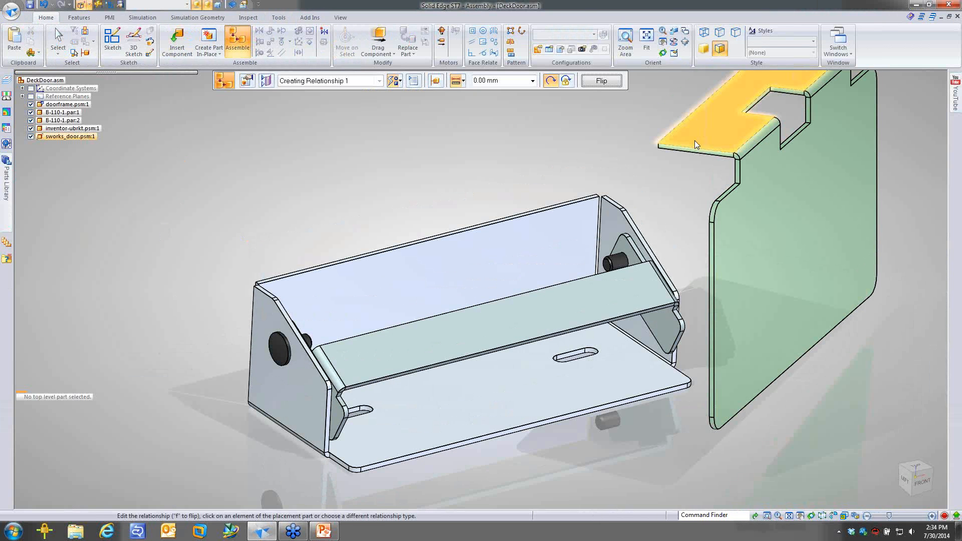
Step: Mate the door's top flange to the bracket's long face and align the flange's rear edge face with the bracket's rear edge
left_click(696, 142)
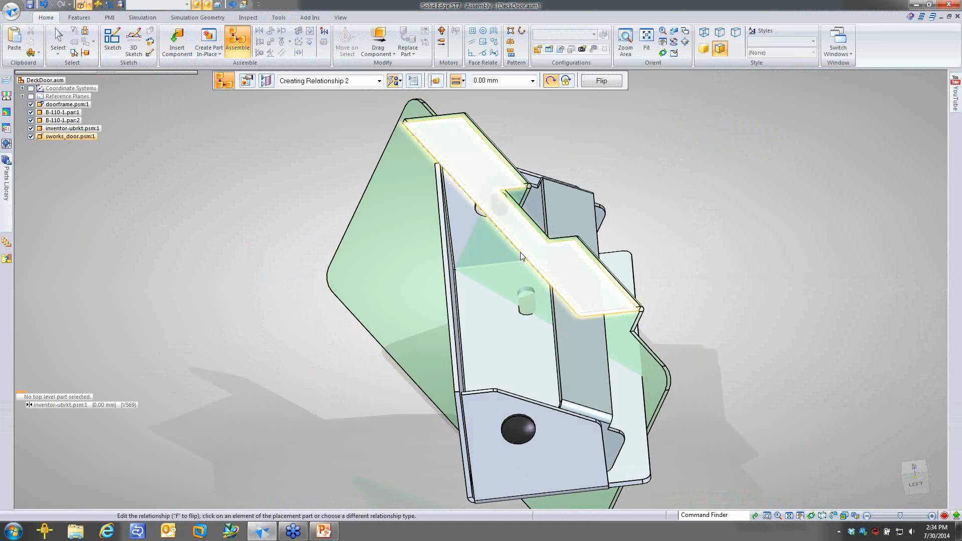
right_click(520, 251)
left_click(568, 267)
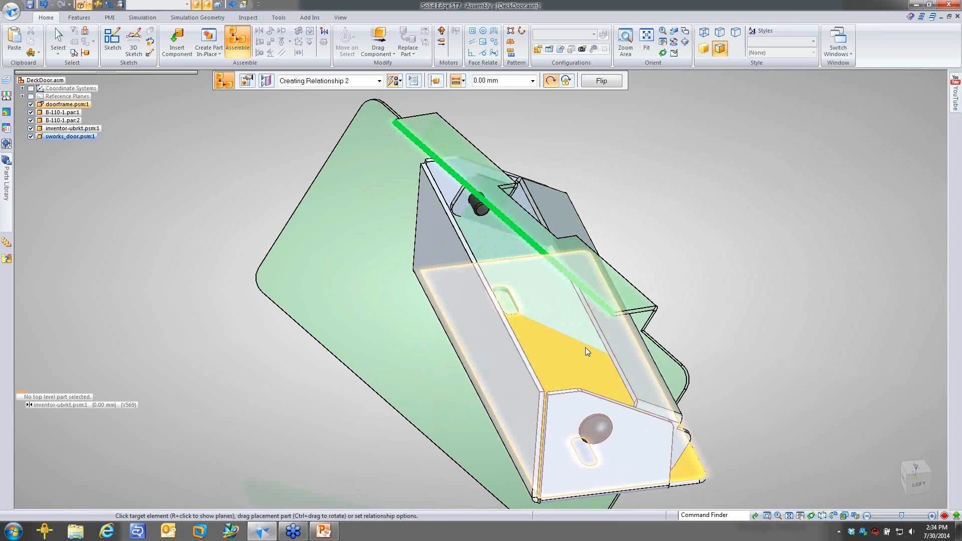
left_click(585, 347)
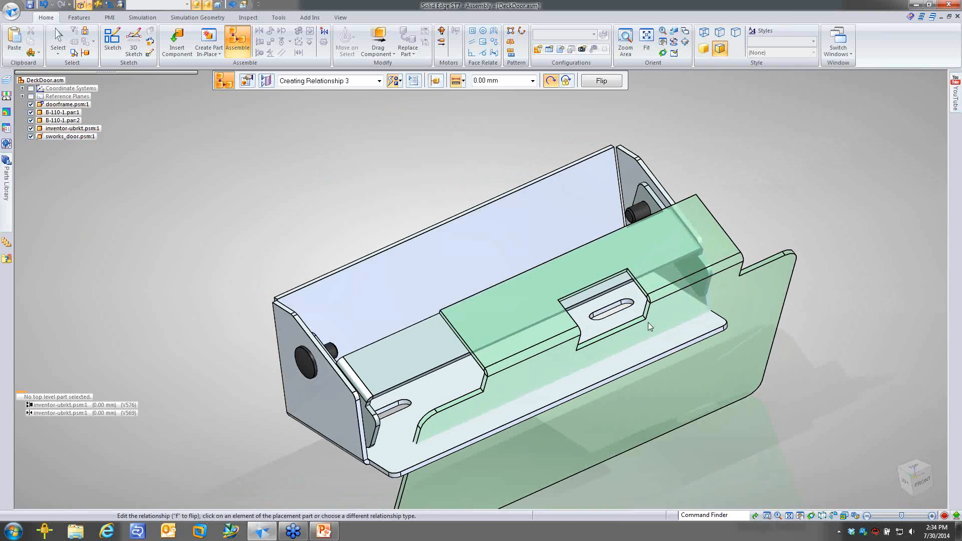
Step: Center the door between the outer side faces of the door frame with a double center-plane relationship
key("c")
left_click(442, 263)
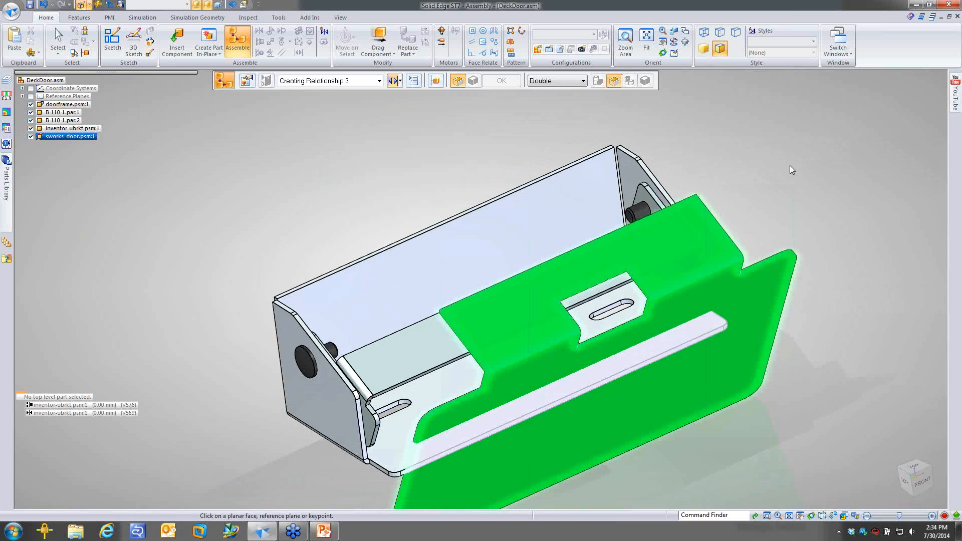
middle_click_drag(790, 165, 569, 244)
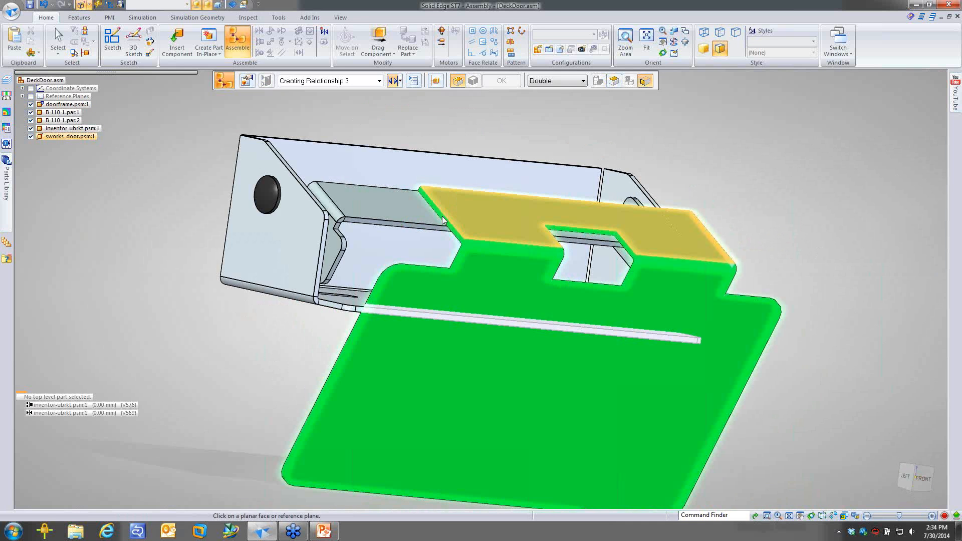
left_click(537, 221)
left_click(284, 238)
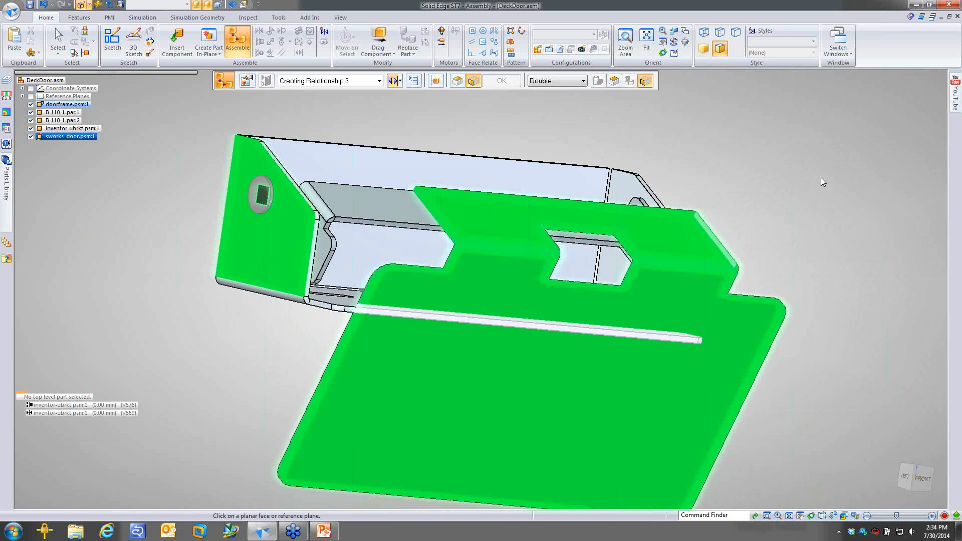
middle_click_drag(821, 177, 694, 206)
left_click(694, 206)
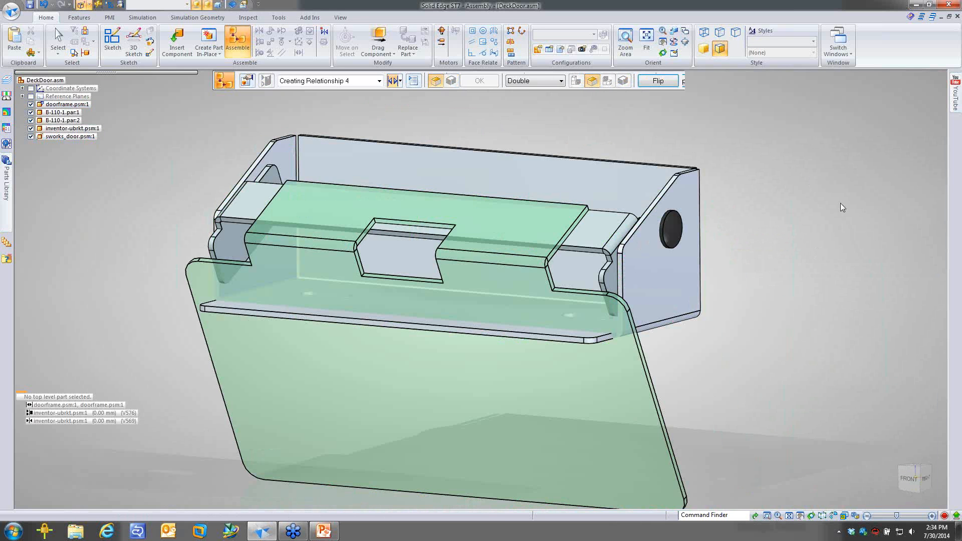
key("Escape")
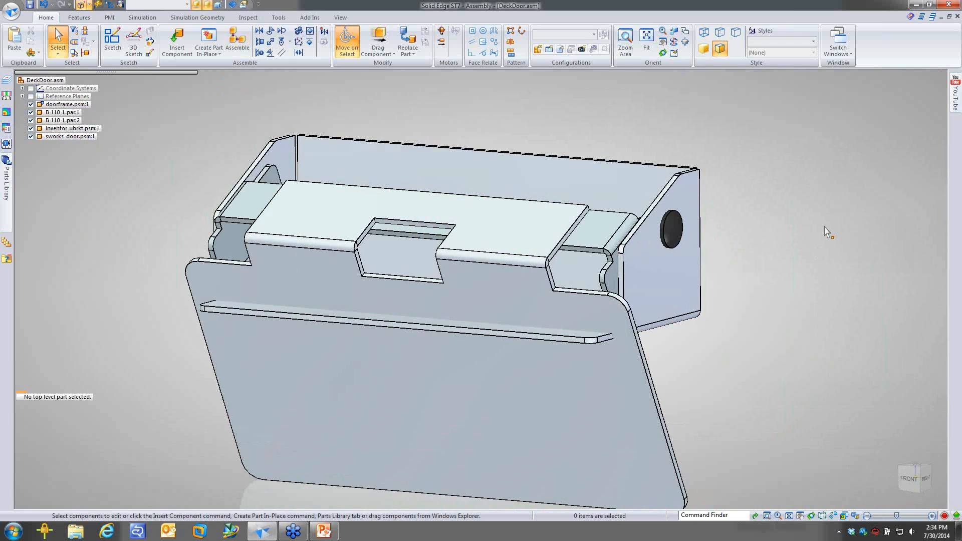
Step: Make the door's large front face coplanar with the thin front face of the door frame's bottom lip
key("ctrl+f")
middle_click_drag(801, 242, 803, 265)
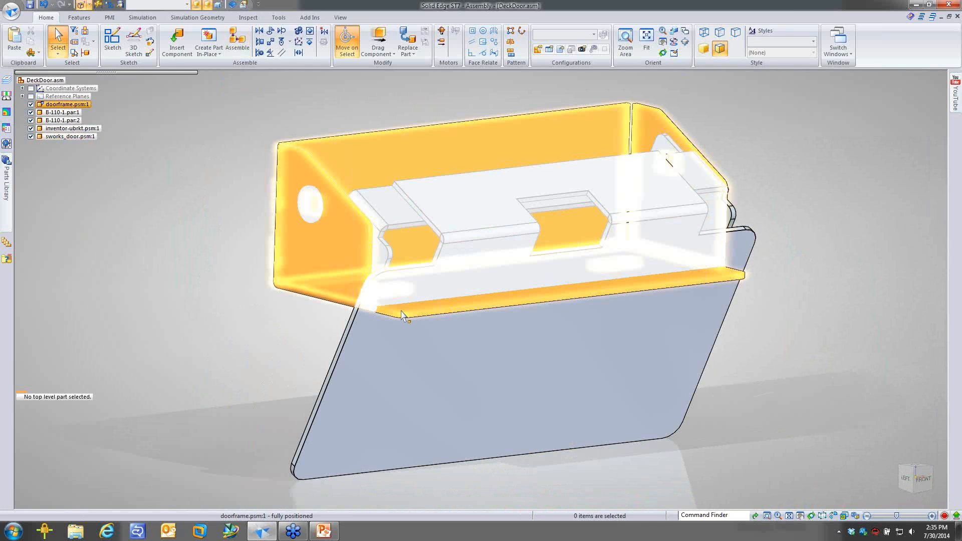
middle_click_drag(277, 335, 279, 337)
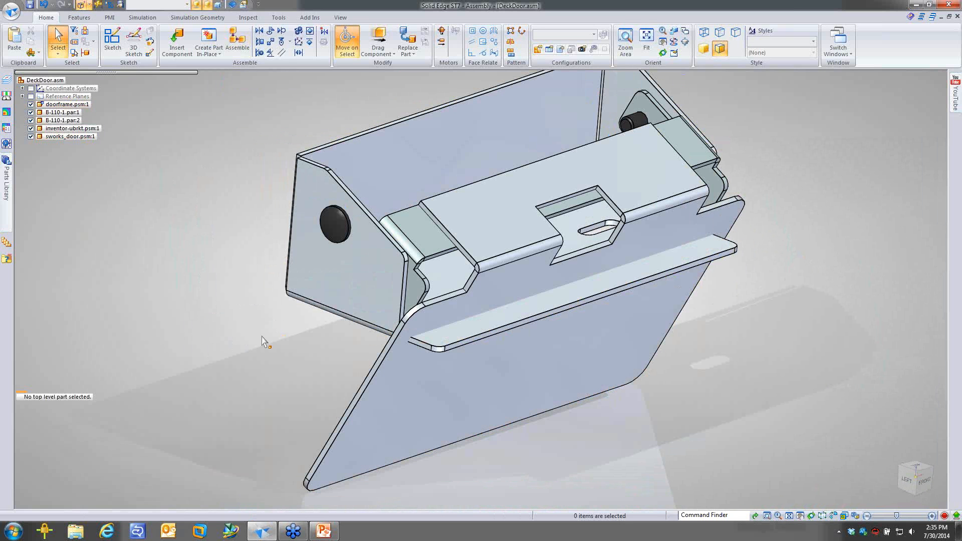
left_click(399, 401)
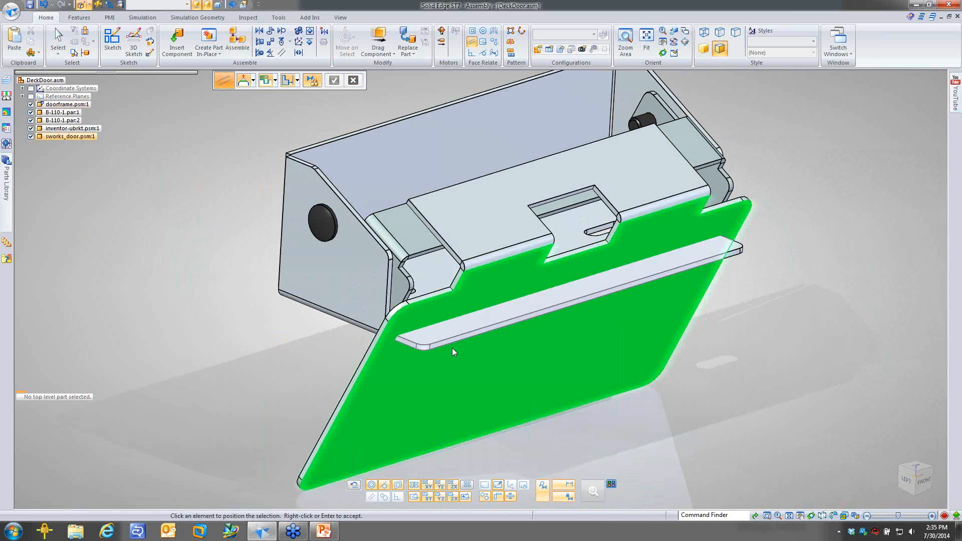
left_click(451, 345)
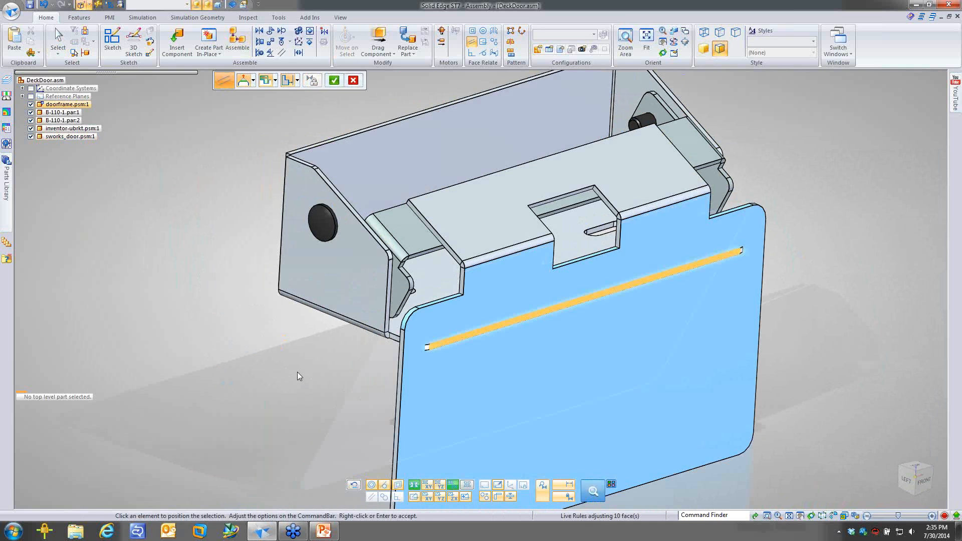
right_click(298, 372)
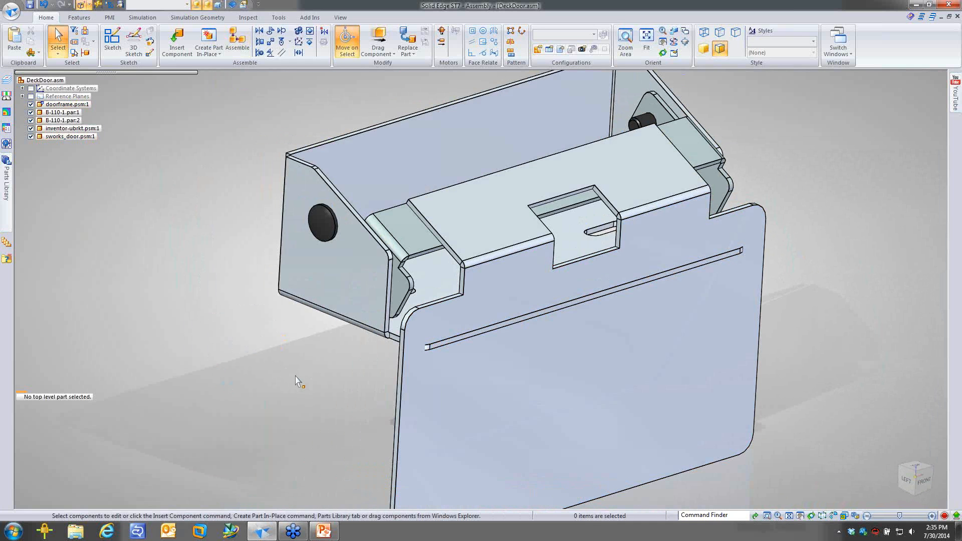
Step: Edit the door in place and project the upper front edge of the frame's lip onto the door face as a sketch line
middle_click_drag(295, 376, 286, 327, "shift")
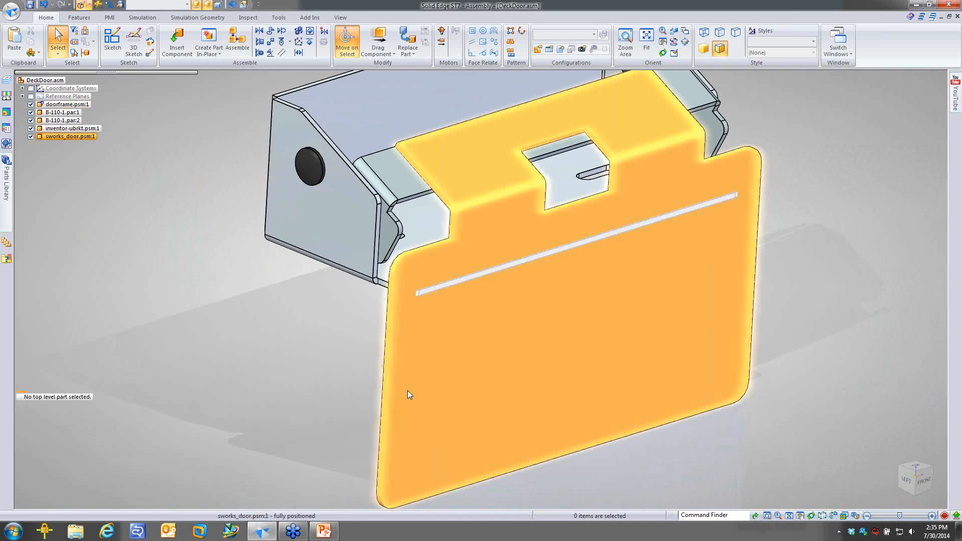
left_click(408, 394)
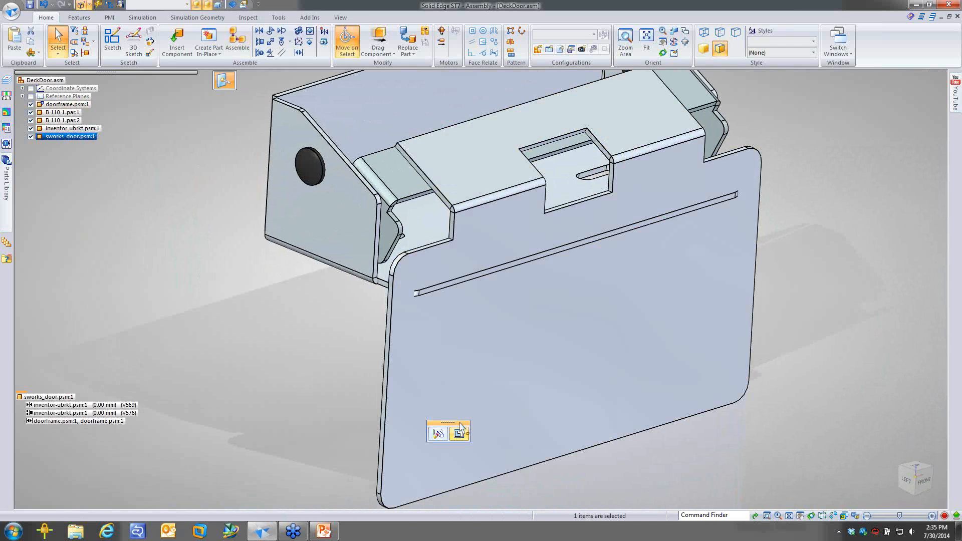
left_click(459, 432)
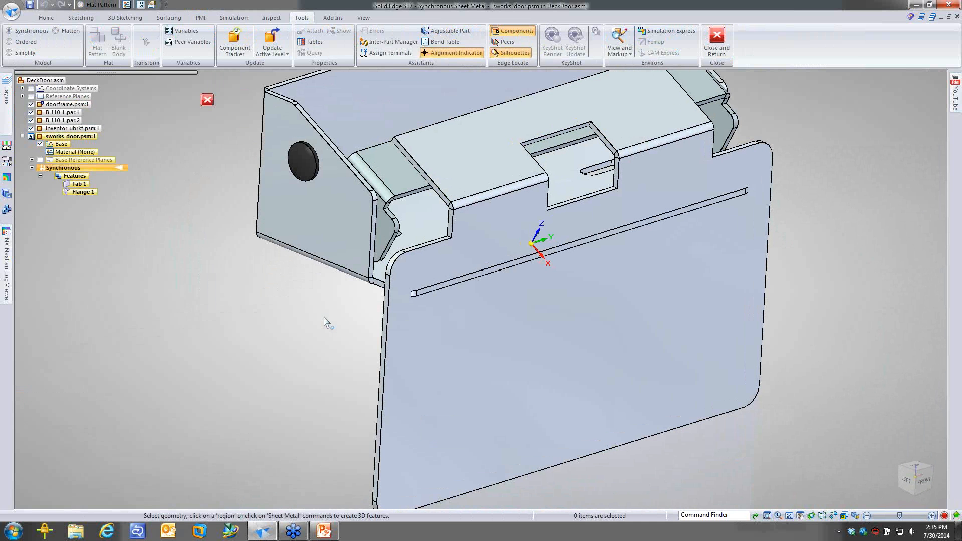
left_click(40, 19)
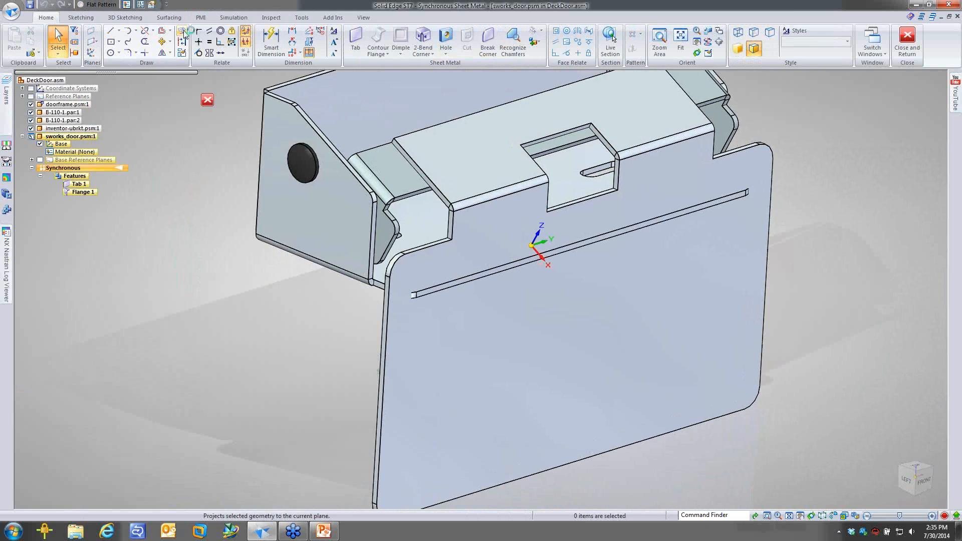
left_click(183, 32)
key("Escape")
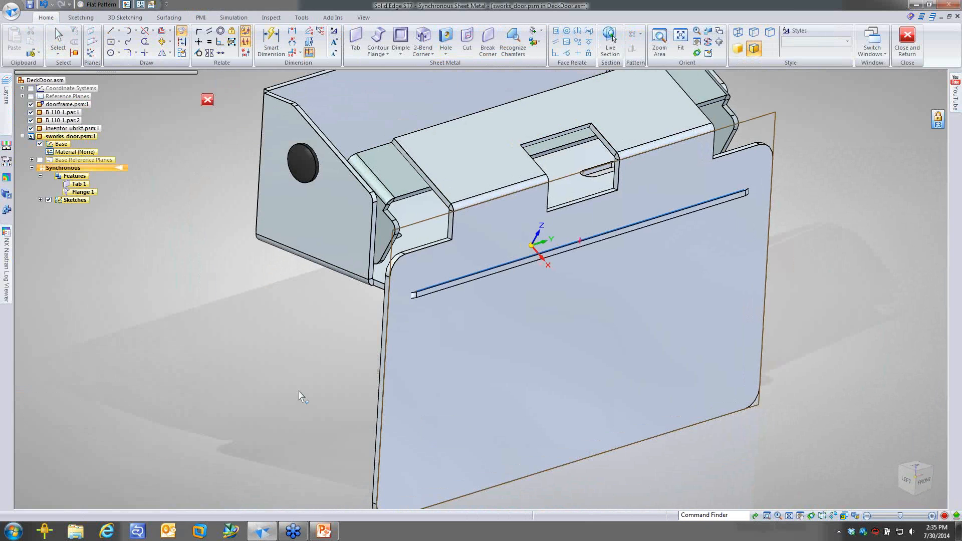
right_click_drag(304, 372, 285, 390)
Step: Jog the lower part of the door outward along the projected line so that it clears the frame's lip
left_click(446, 285)
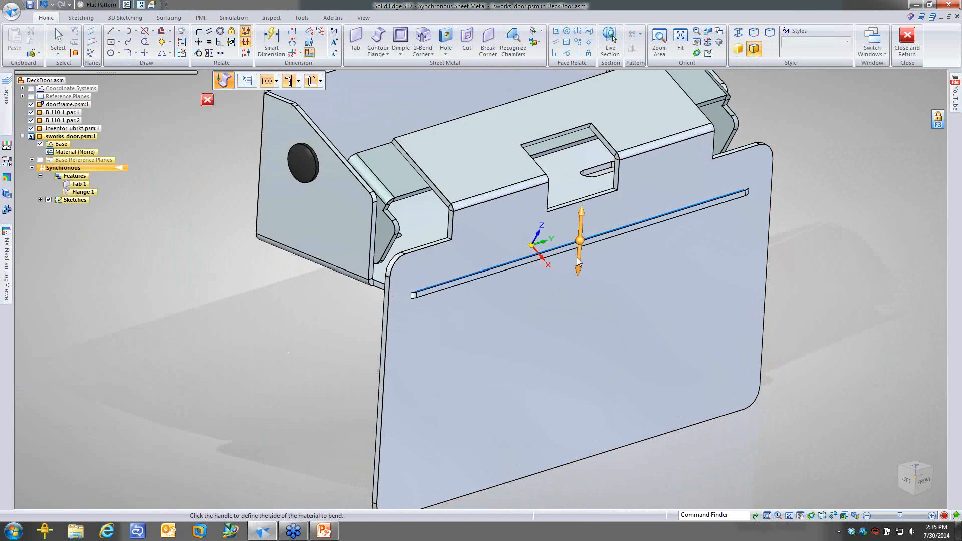
left_click(580, 259)
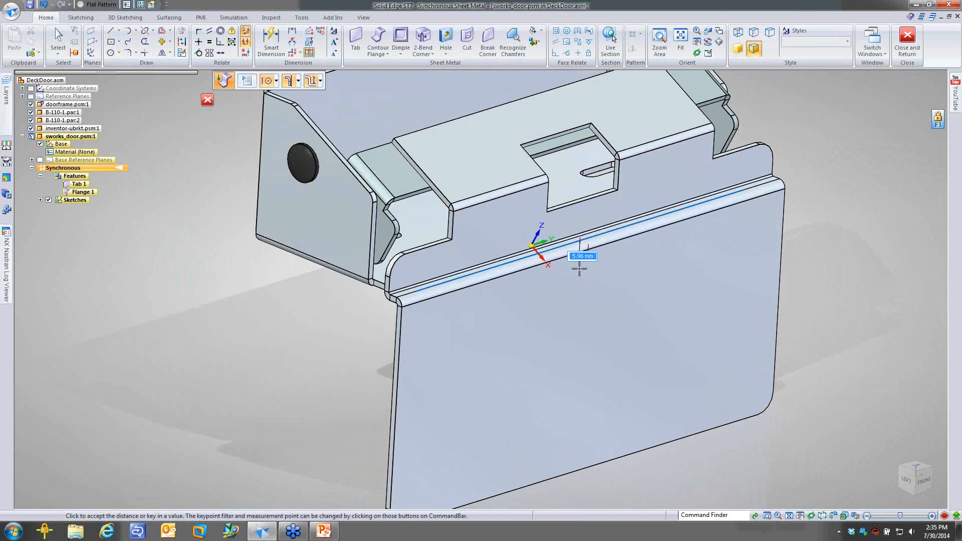
left_click(580, 269)
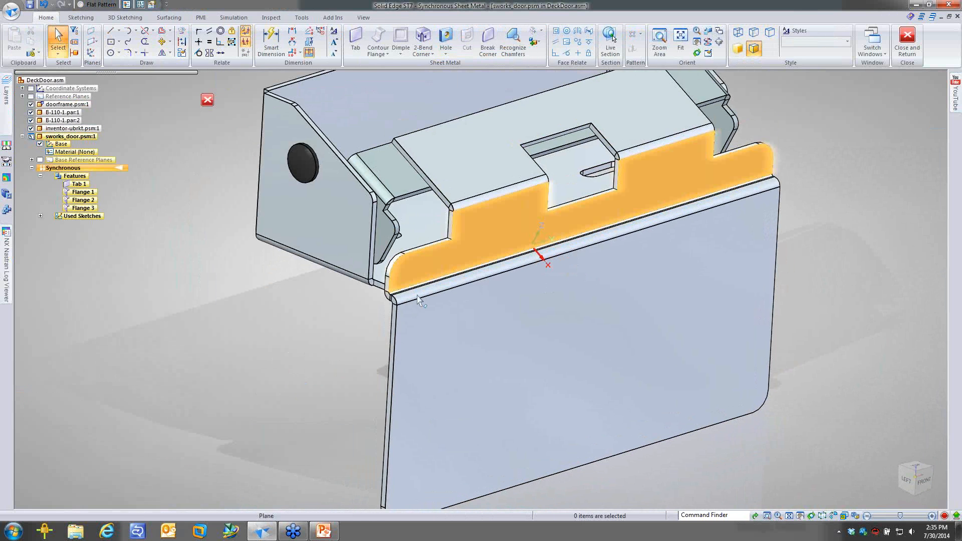
Step: Inspect the jogged door against the frame's lip, close the in-place edit and return to the DeckDoor assembly
middle_click_drag(337, 380, 757, 241)
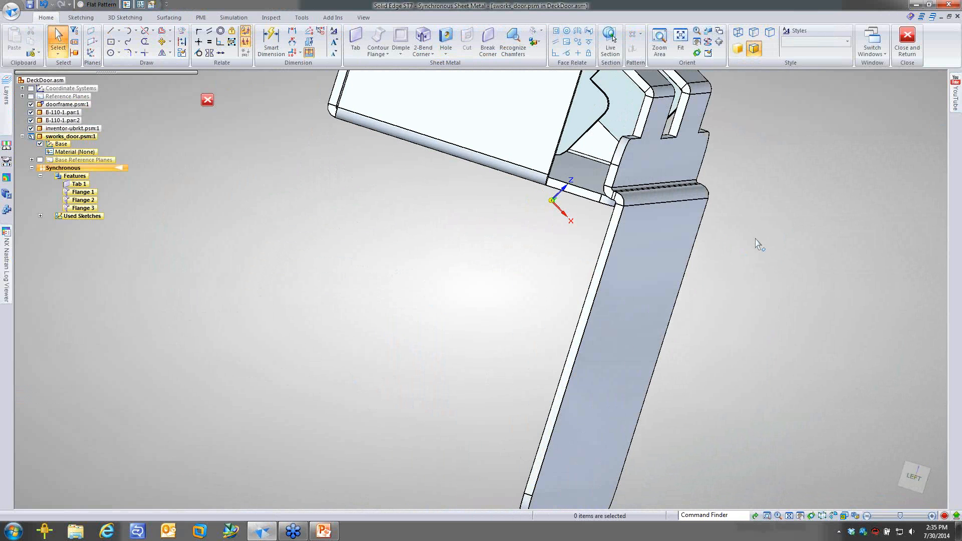
middle_click_drag(756, 240, 204, 193)
scroll(299, 331, "down", 1)
scroll(298, 330, "down", 1)
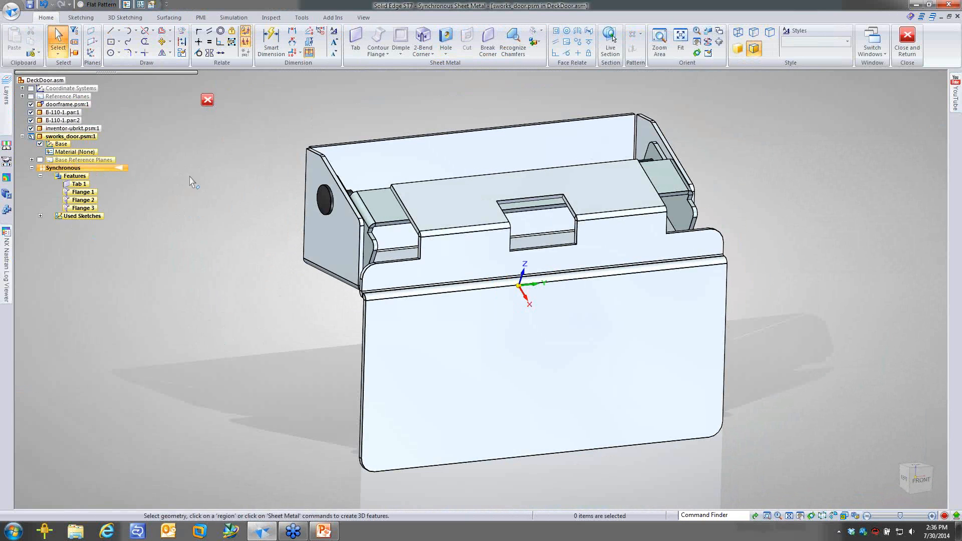
left_click(207, 101)
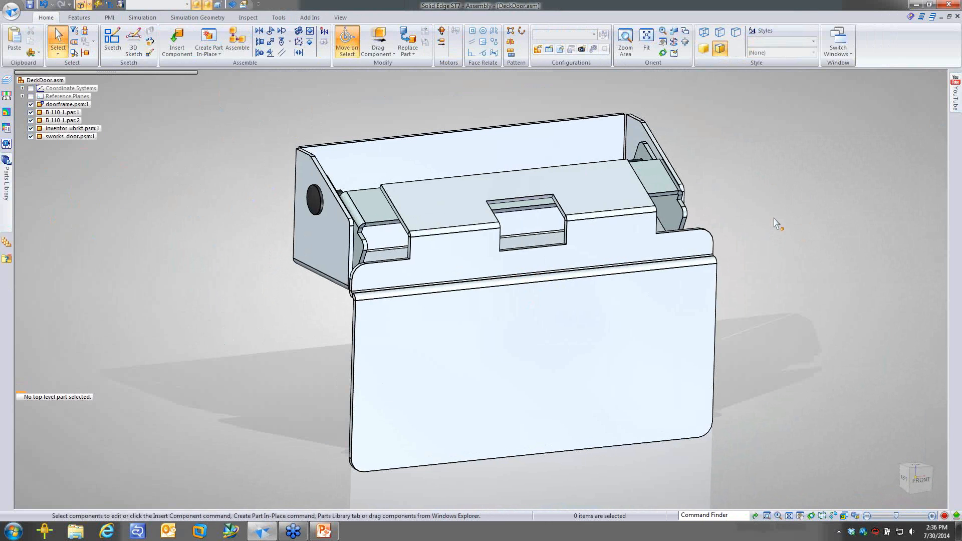
Step: Switch selection to face priority and add a 50 mm flange at 90 degrees on the short side edge of the door's upper face
middle_click_drag(775, 218, 774, 216)
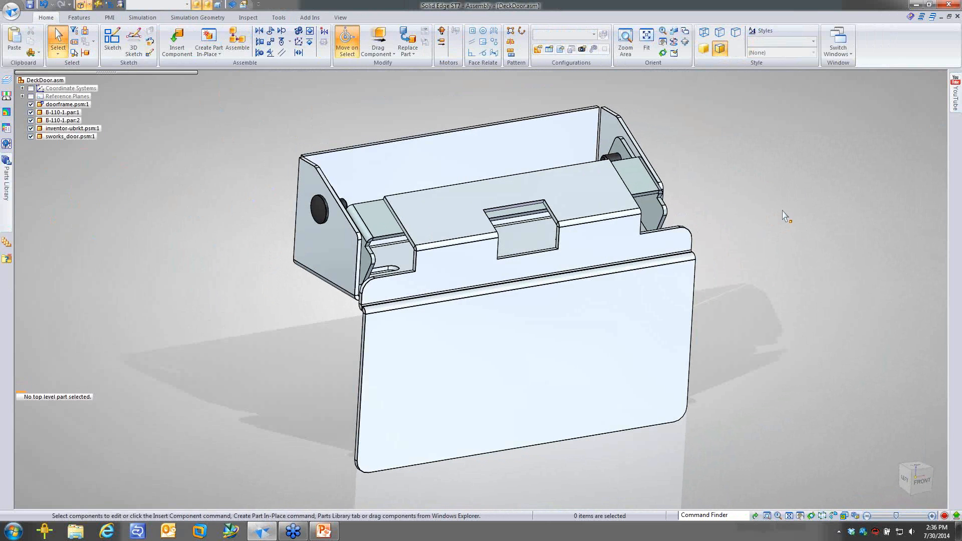
middle_click_drag(784, 167, 774, 185, "shift")
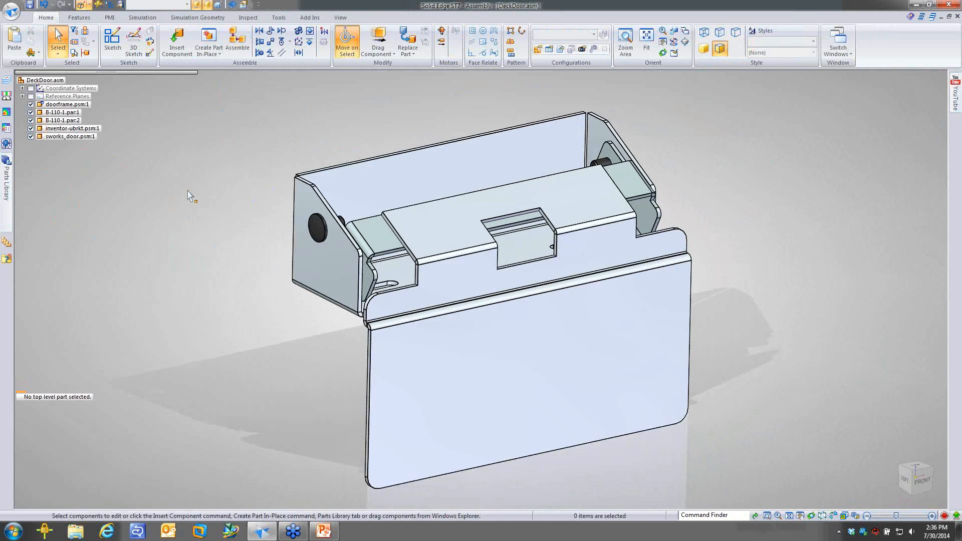
middle_click_drag(190, 194, 192, 203, "shift")
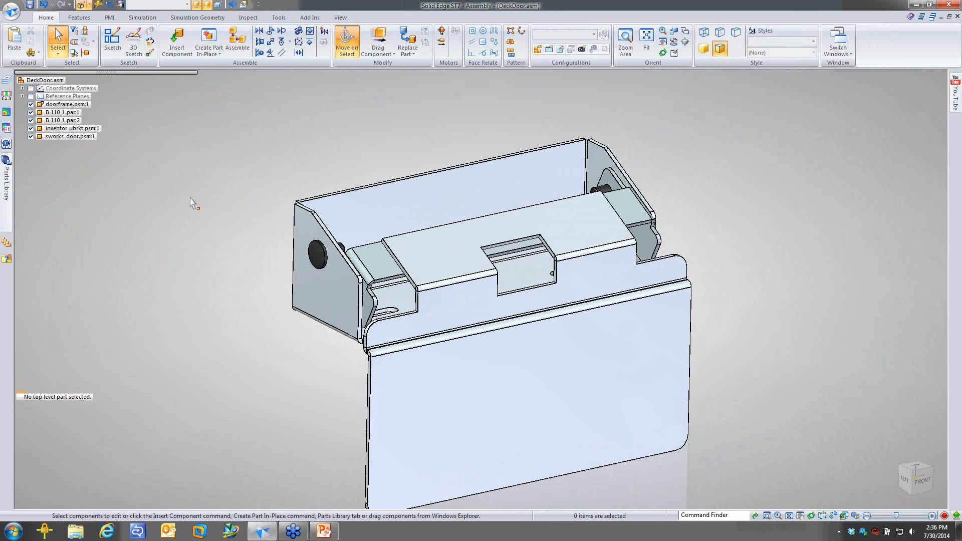
scroll(190, 198, "down", 1, "ctrl")
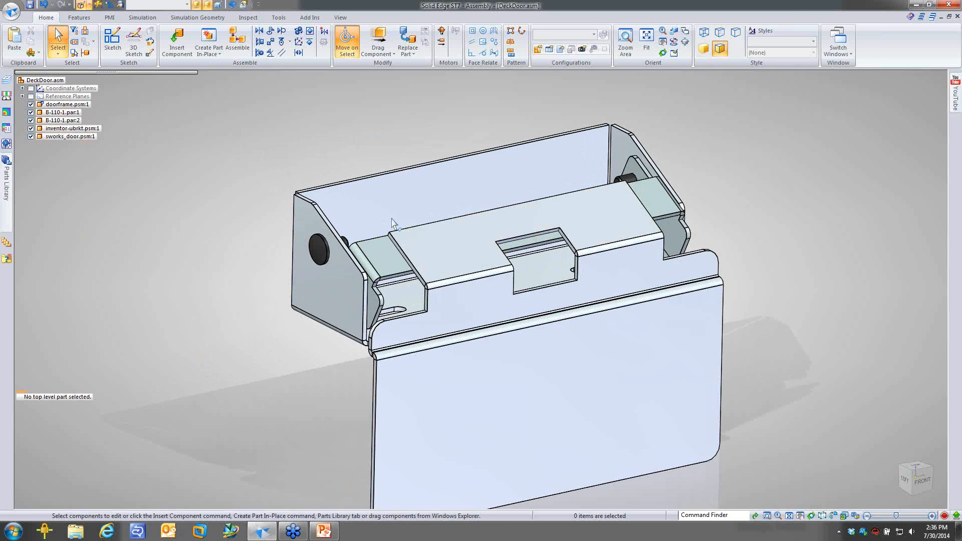
left_click(58, 53)
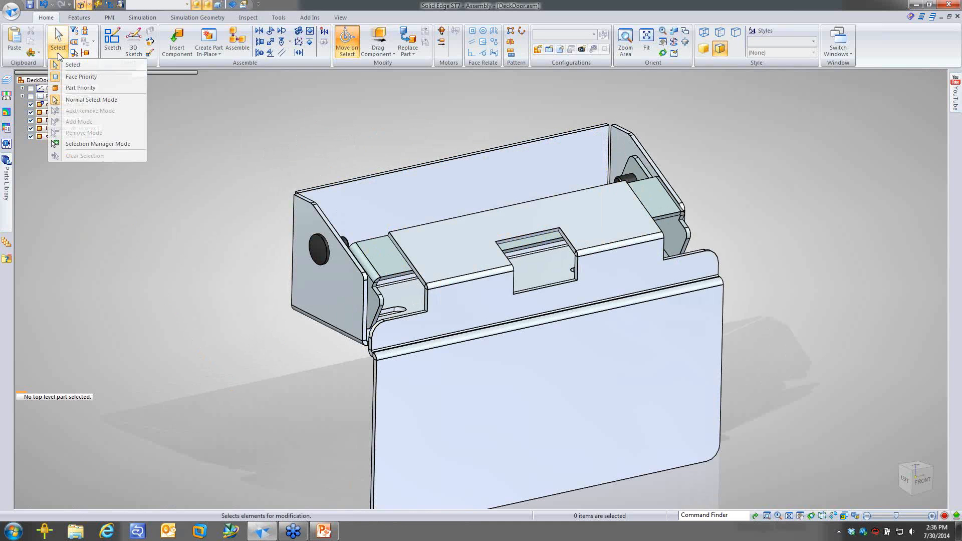
left_click(97, 77)
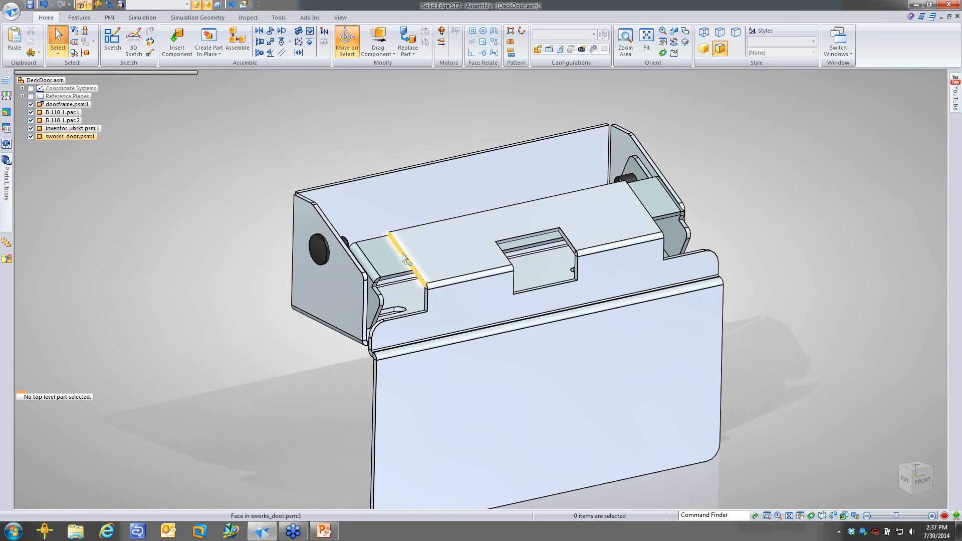
left_click(413, 239)
left_click(404, 245)
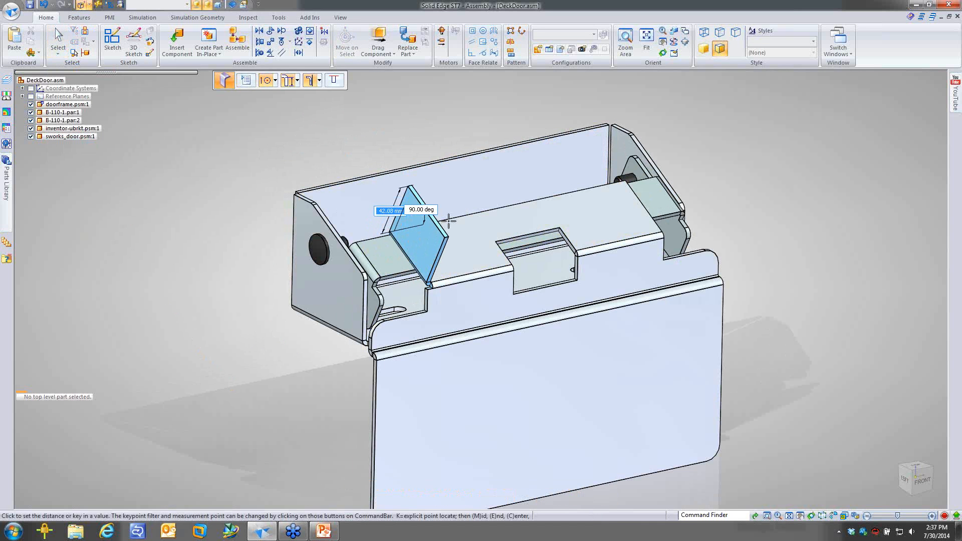
type("50")
key("Return")
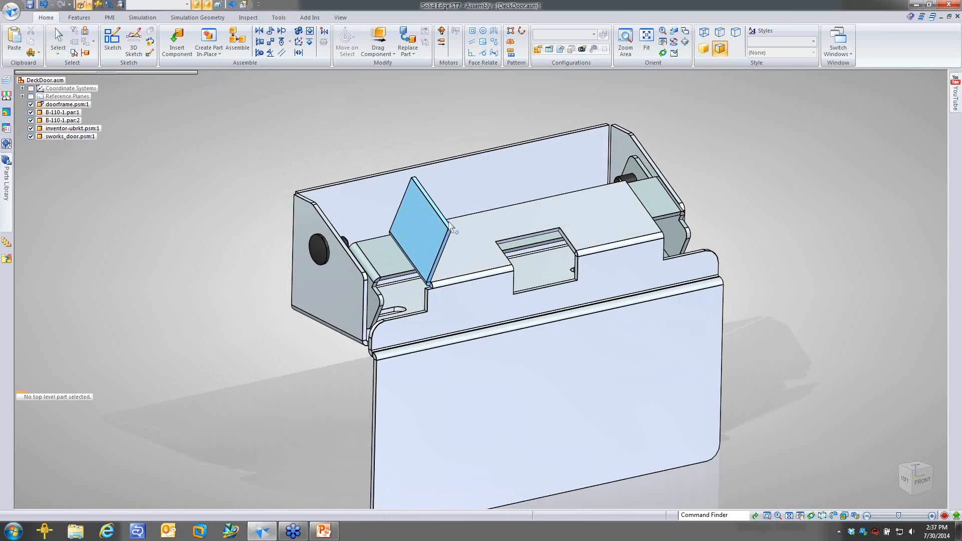
key("Escape")
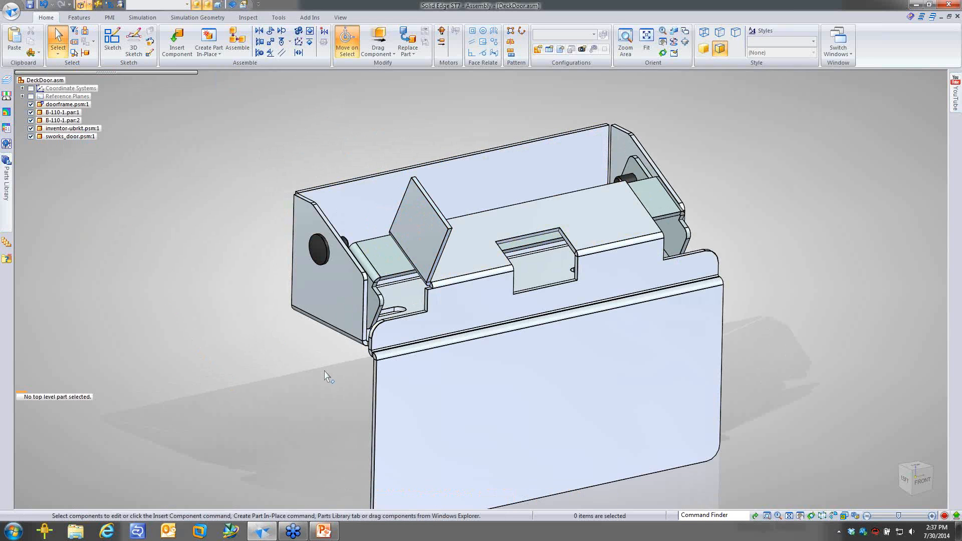
Step: Begin an assembly-level hole on the broad face of the door's new flange and set the hole diameter to 15 mm
middle_click_drag(325, 371, 174, 151)
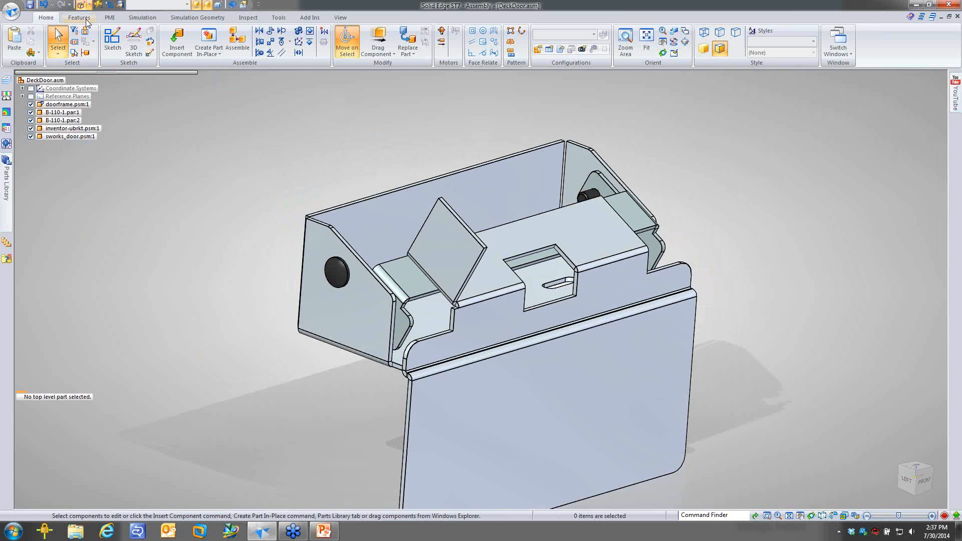
left_click(78, 17)
left_click(239, 41)
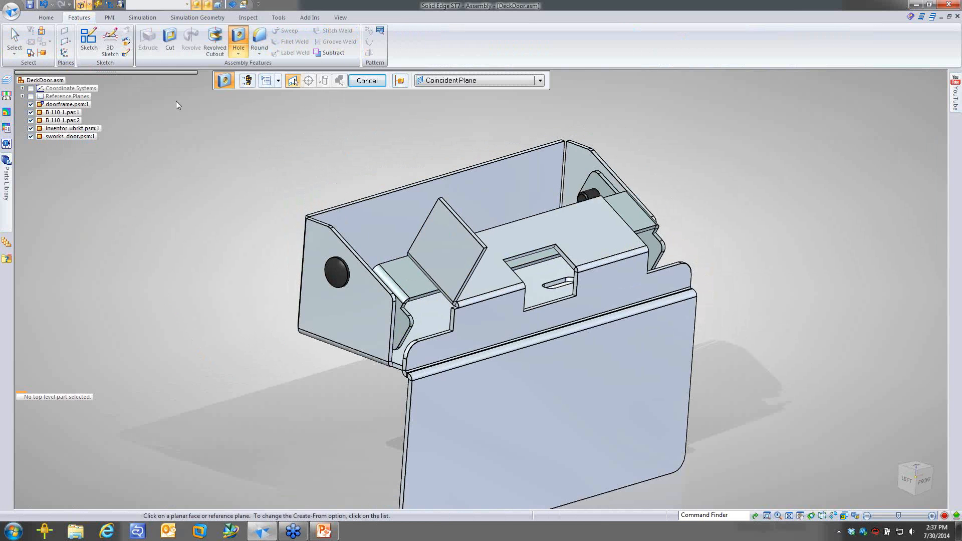
left_click(437, 241)
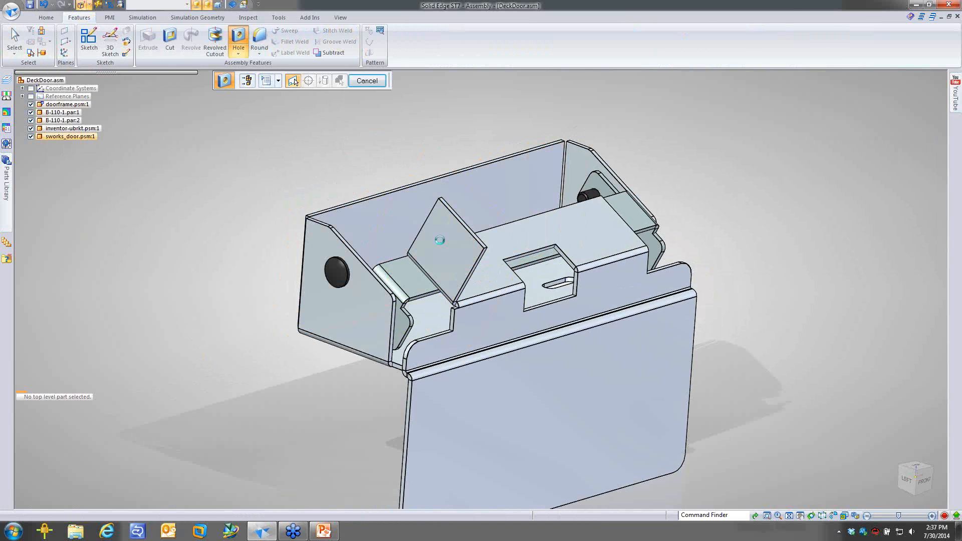
left_click(479, 179)
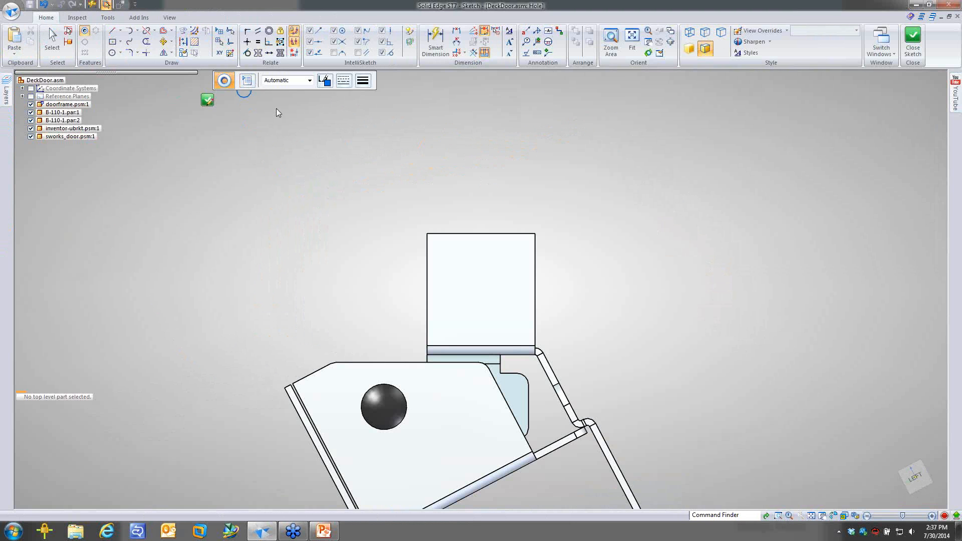
type("15")
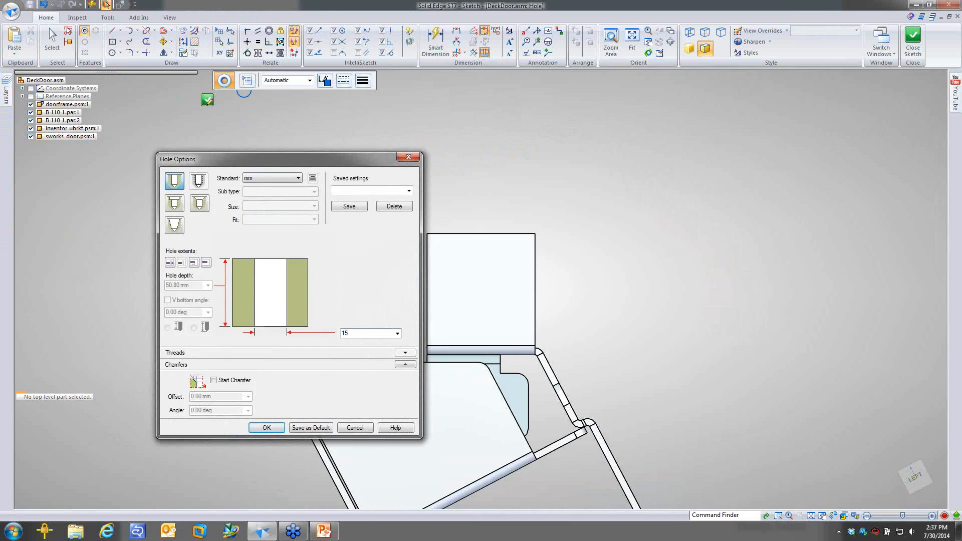
key("Return")
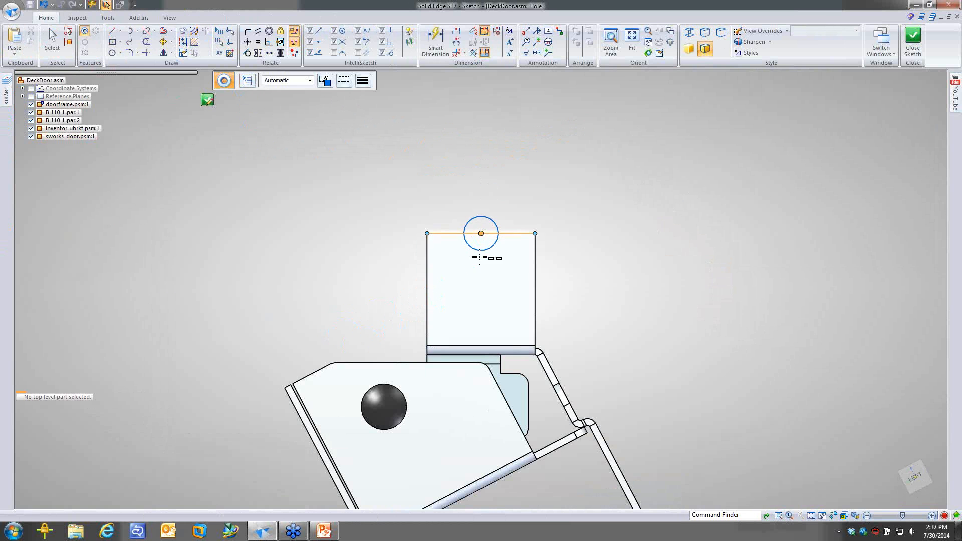
Step: Place the hole at the centre of the flange face, aligned with the edge midpoints, and cut it through the flange
left_click(481, 290)
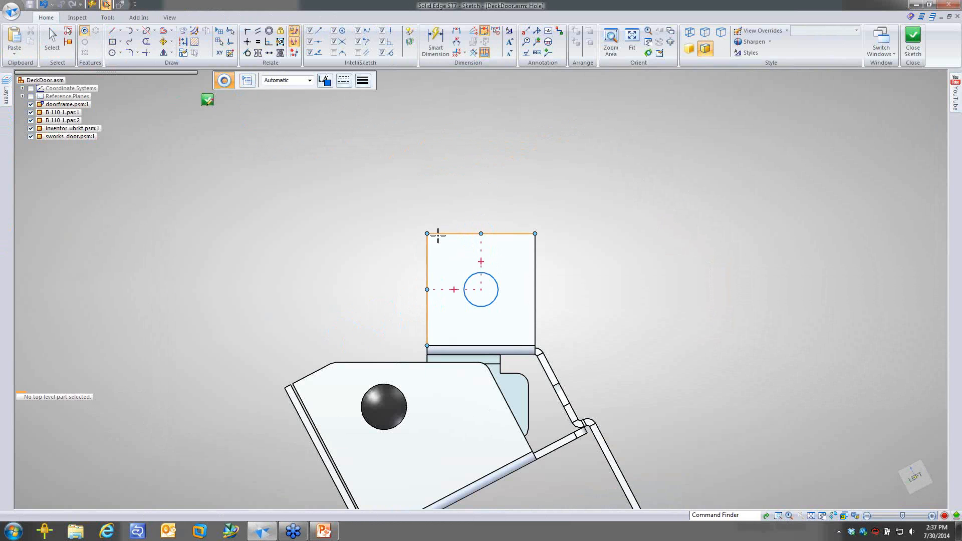
left_click(207, 102)
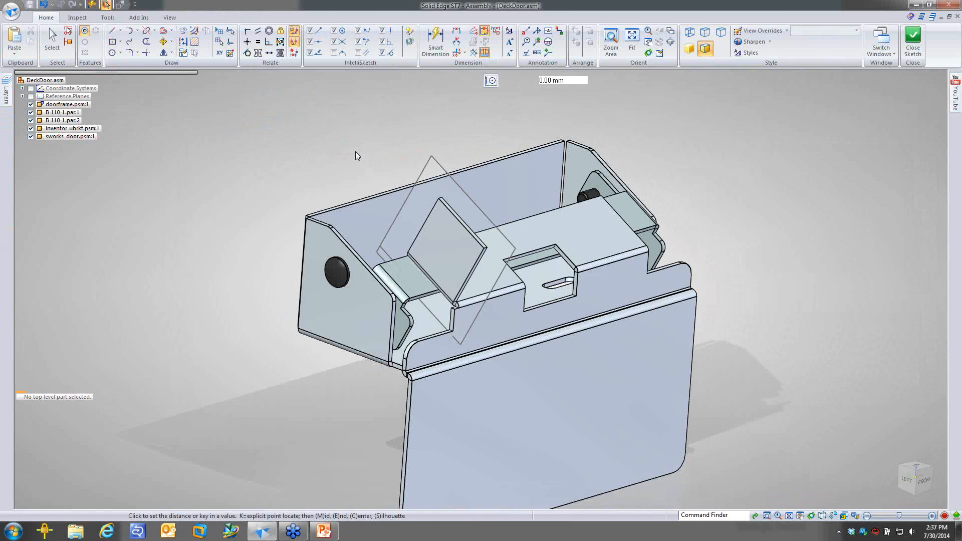
left_click(356, 151)
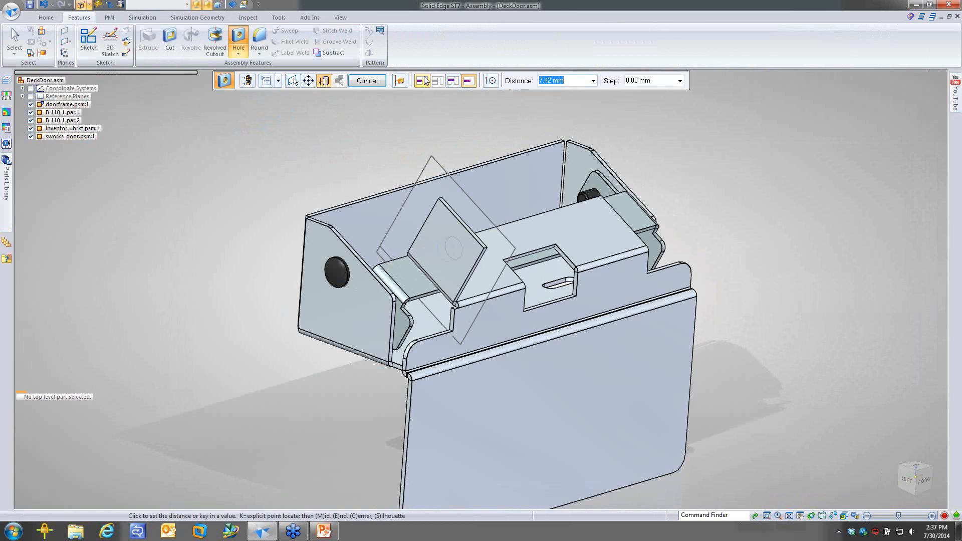
left_click(442, 245)
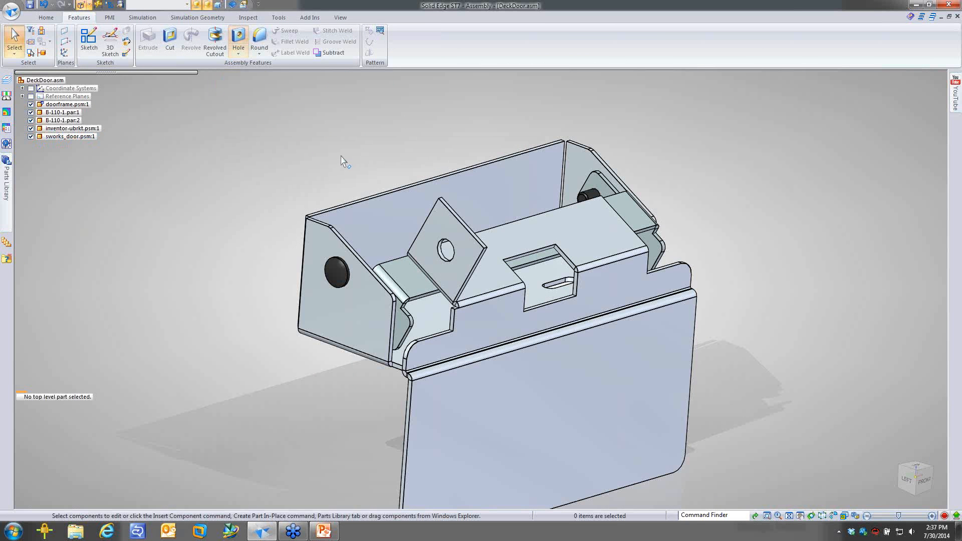
Step: Show the assembly in isometric view and browse for a file to open in the 2Dto3D_Transform SheetMetal folder
key("ctrl+i")
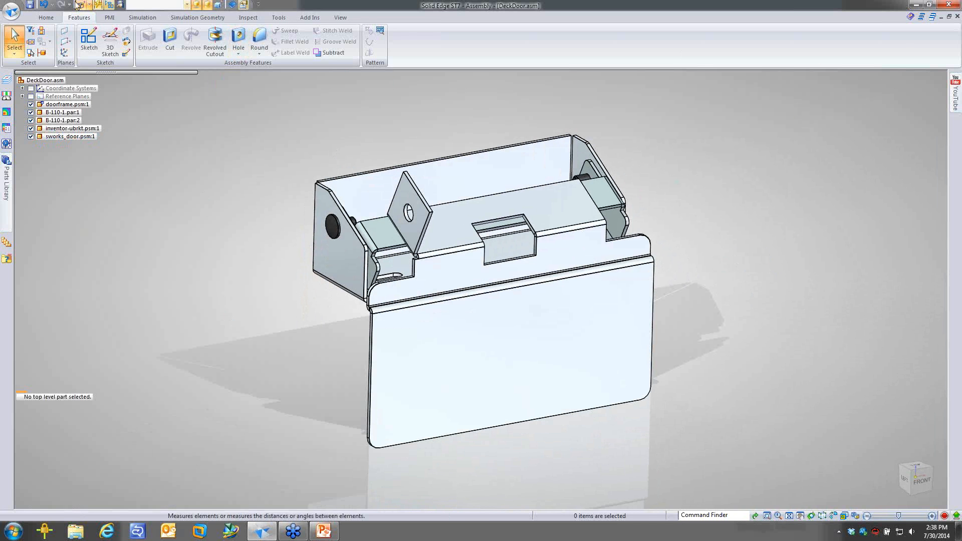
left_click(10, 15)
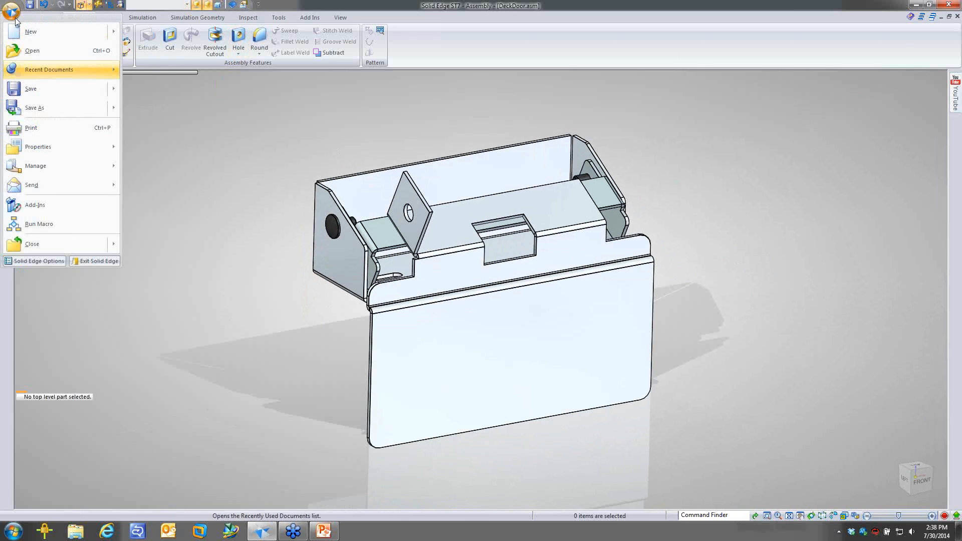
left_click(200, 185)
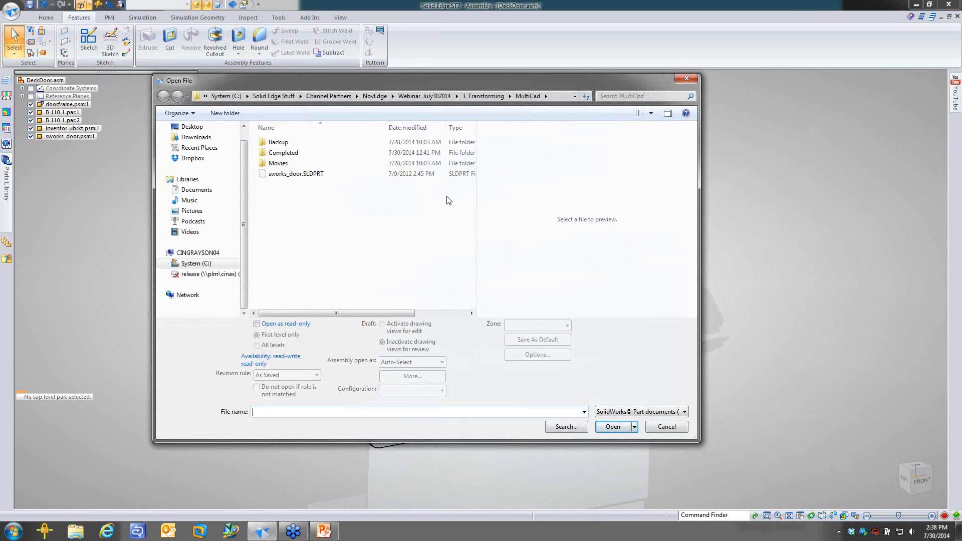
left_click(484, 97)
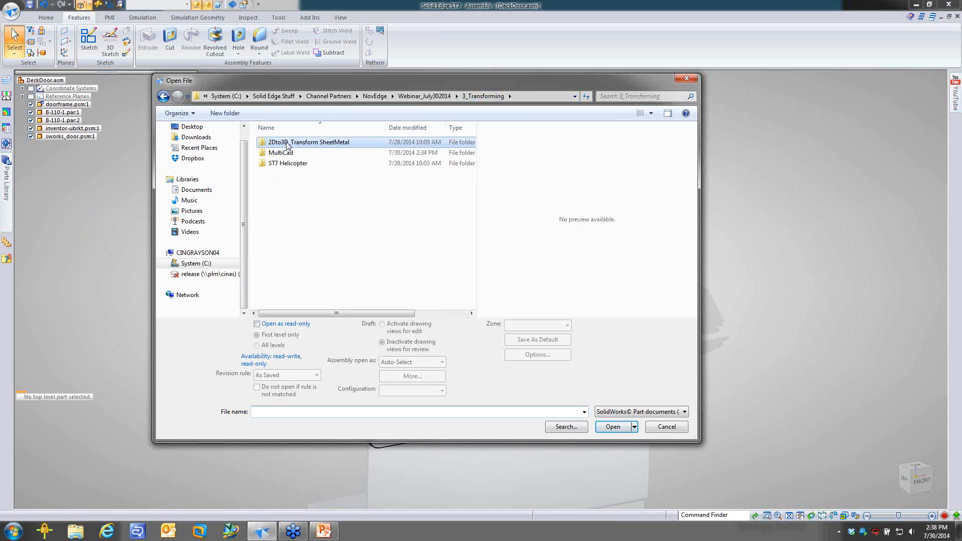
double_click(288, 143)
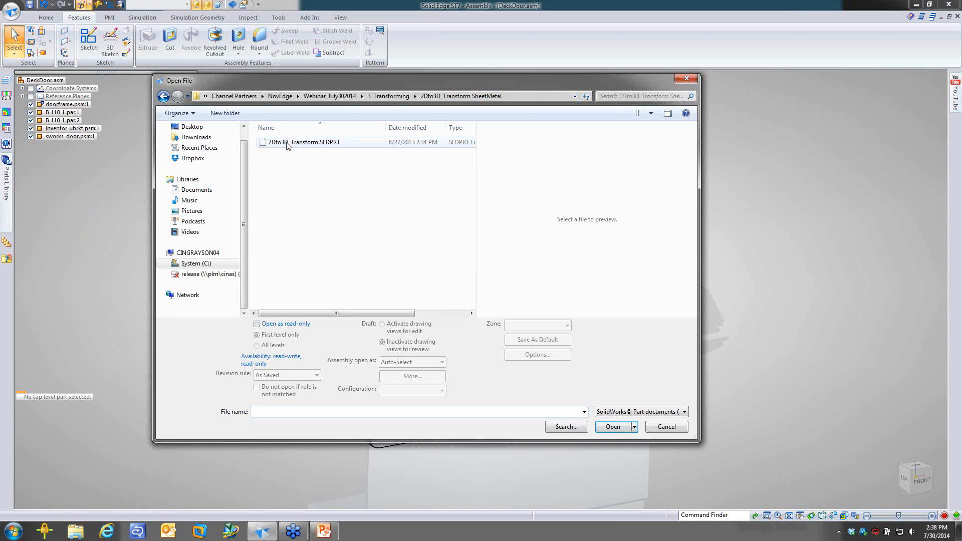
Step: Open the AutoCAD DWG drawing 2Dto3D_Transform using the ansi inch draft.dft template
left_click(641, 412)
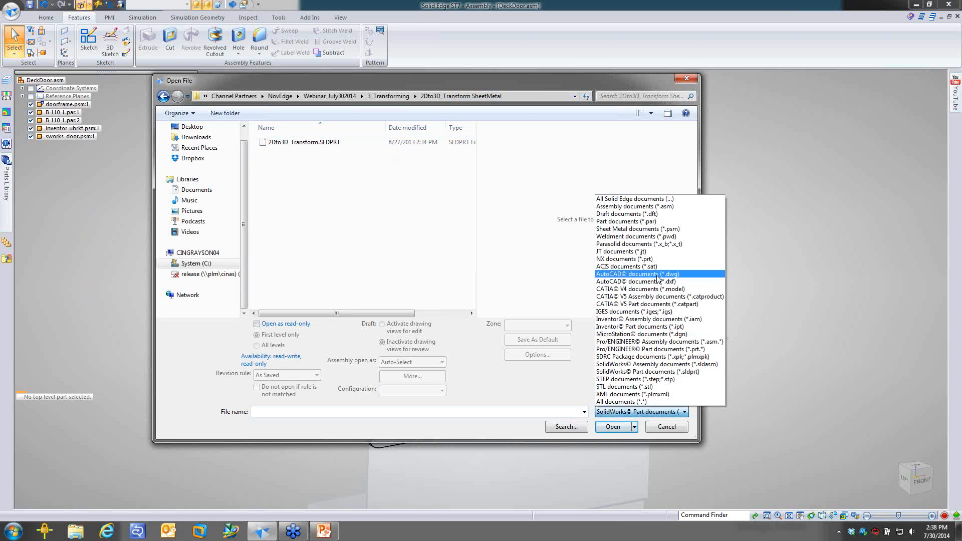
left_click(650, 275)
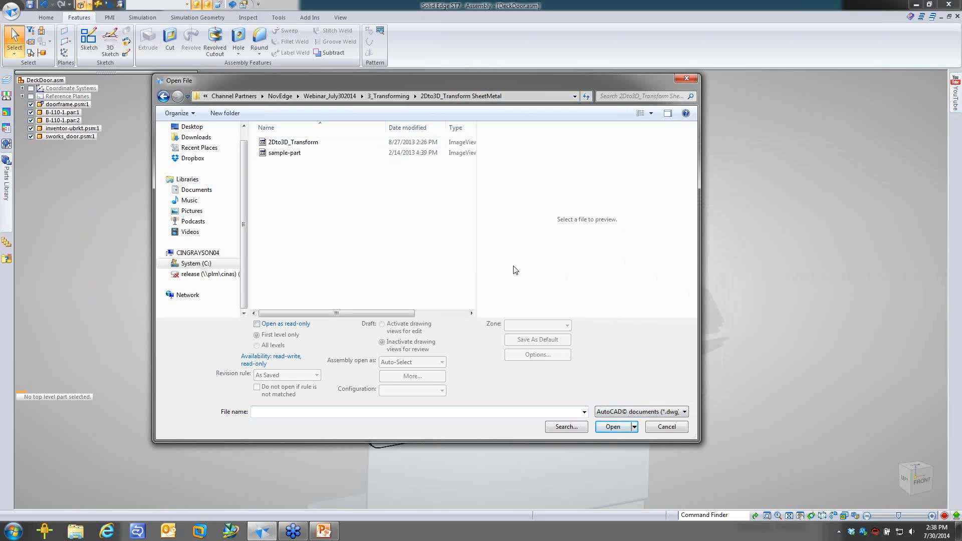
left_click(309, 144)
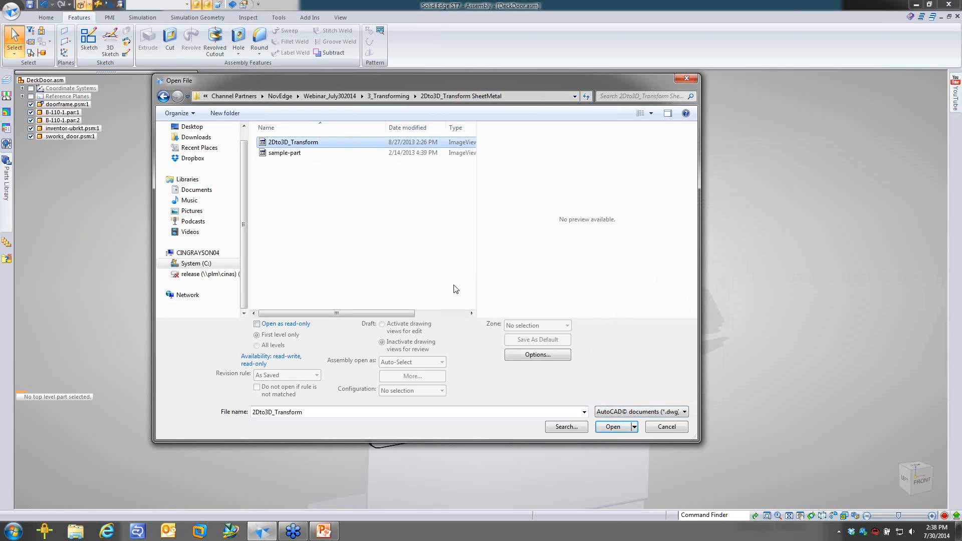
left_click(615, 430)
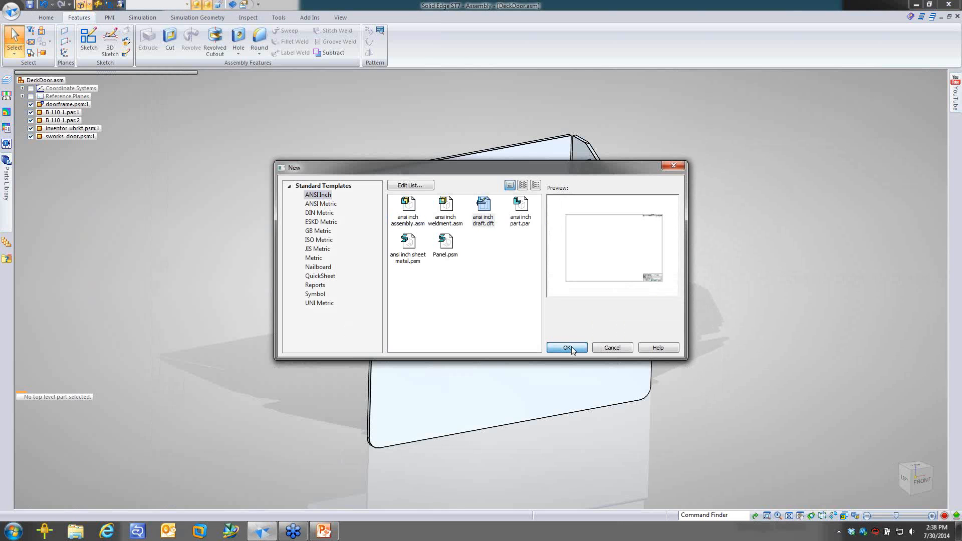
left_click(571, 347)
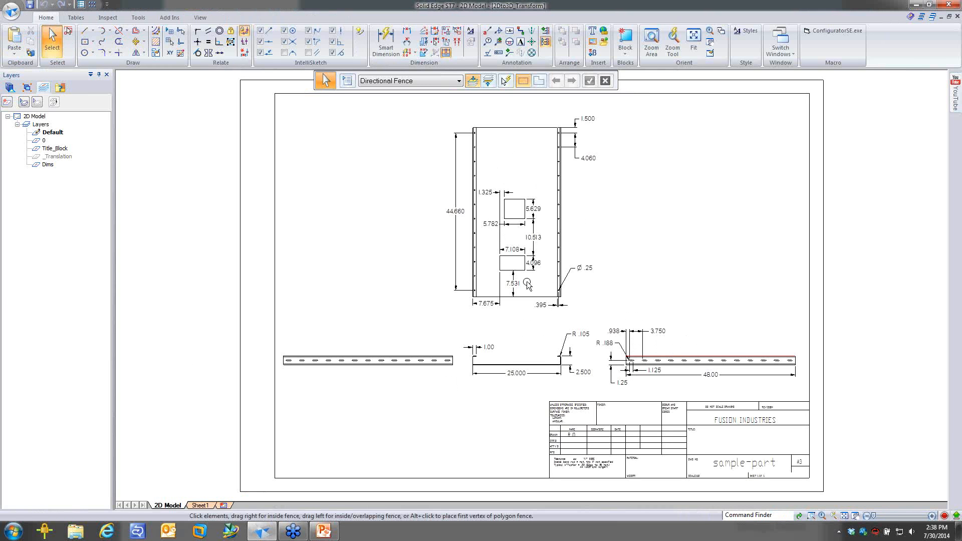
Step: Examine the views, dimensions and title block of the imported sample-part drawing, ending with the whole sheet in view
scroll(528, 284, "up", 2)
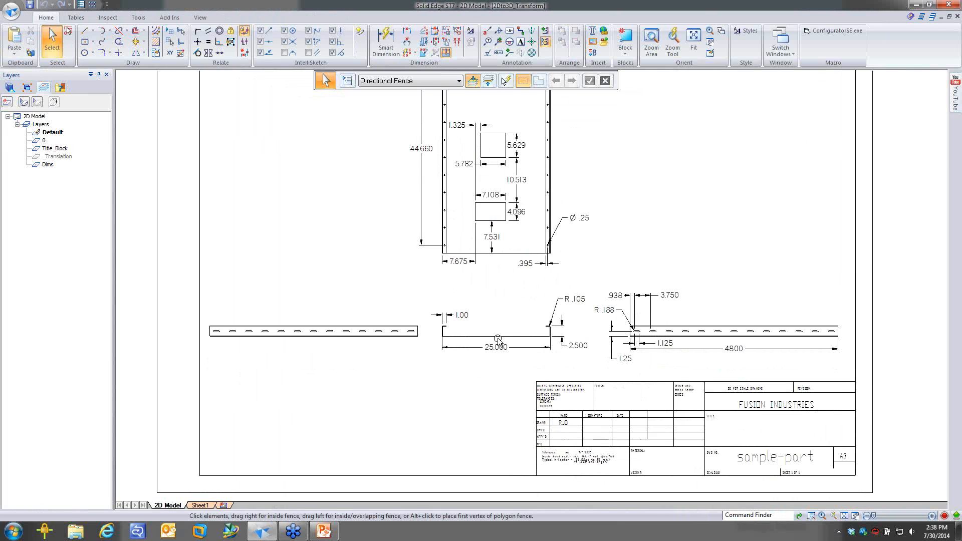
scroll(556, 230, "up", 2)
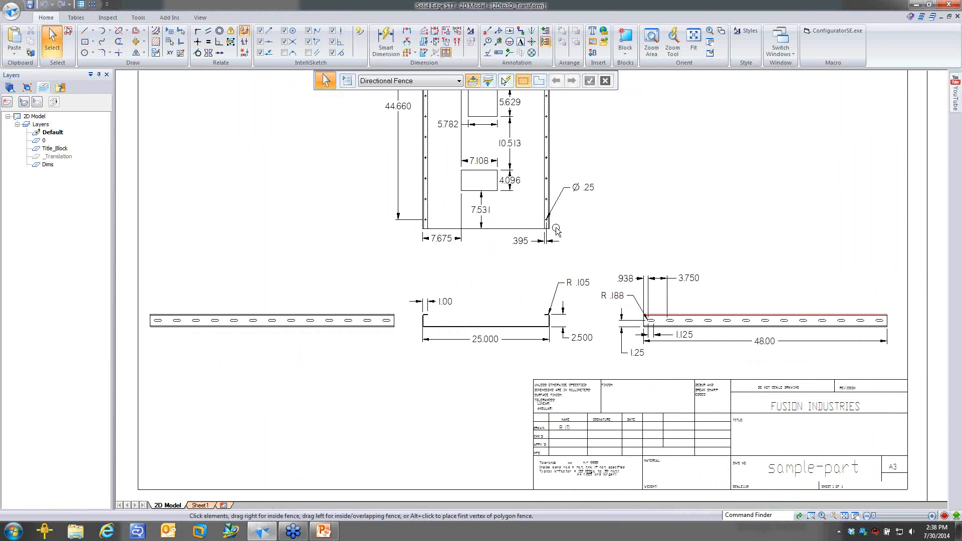
scroll(657, 221, "up", 1)
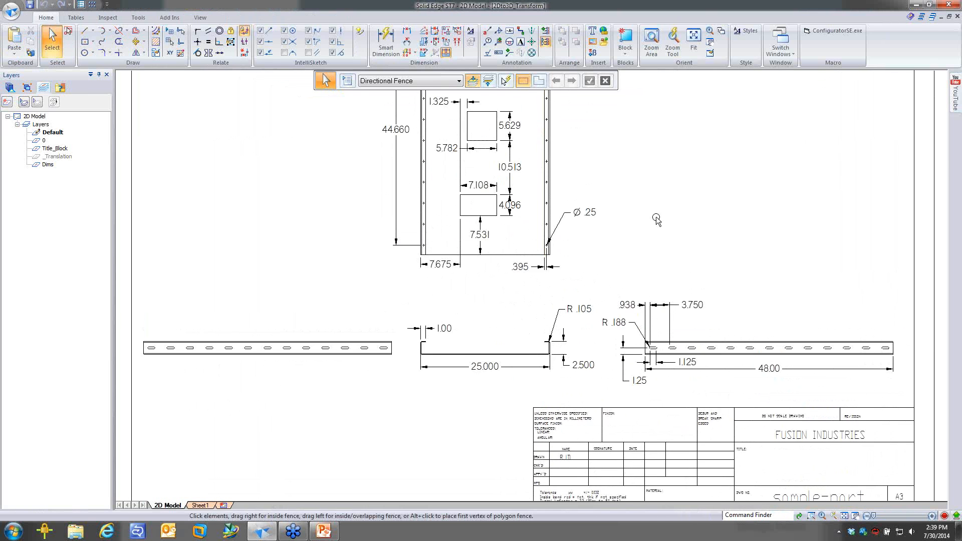
scroll(656, 220, "down", 1)
scroll(384, 396, "down", 3)
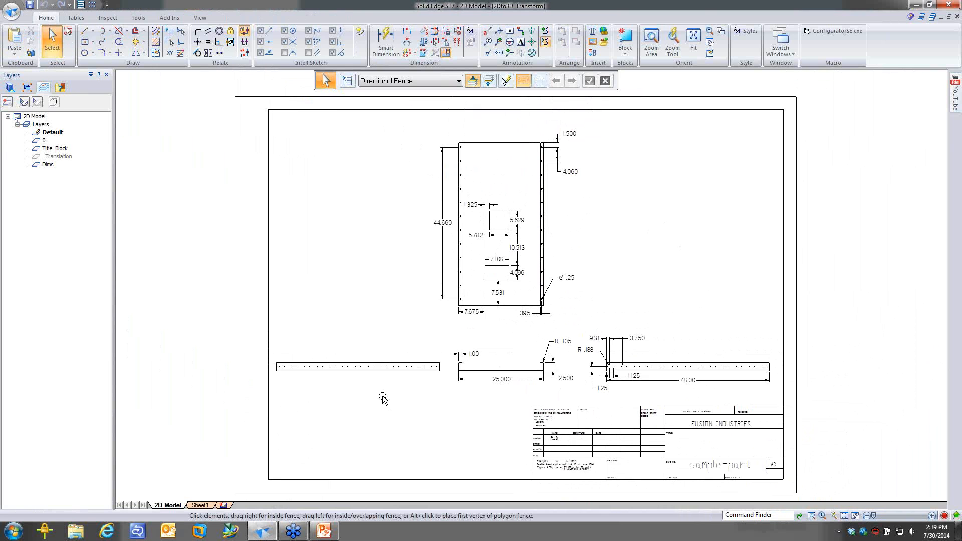
middle_click(383, 397)
middle_click(383, 397)
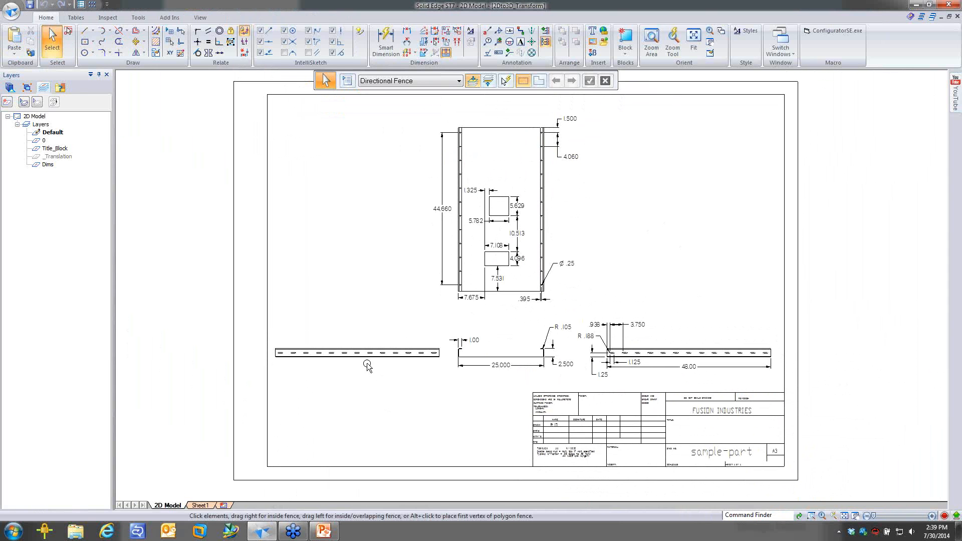
right_click(324, 207)
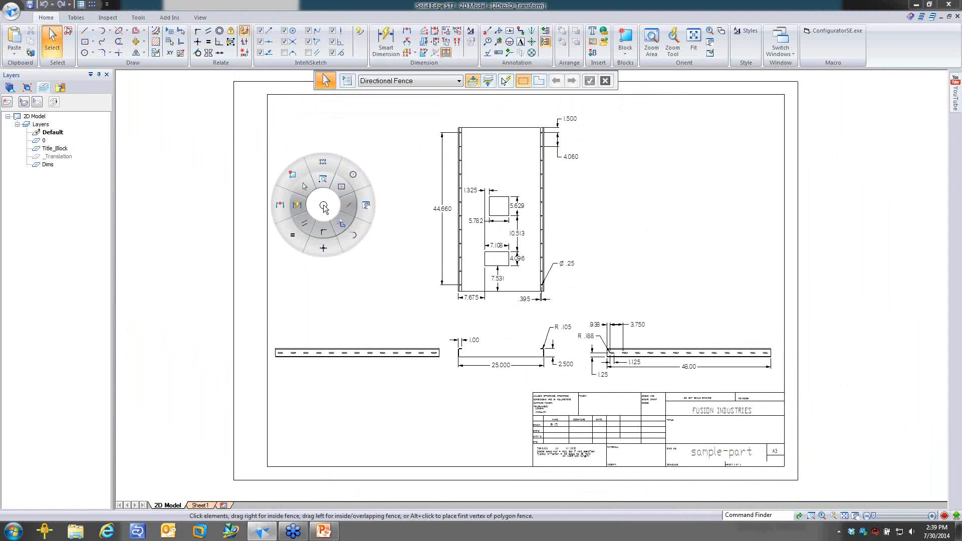
Step: Start Create 3D on the drawing and set it to add the views to a new ansi inch part.par file
left_click(344, 224)
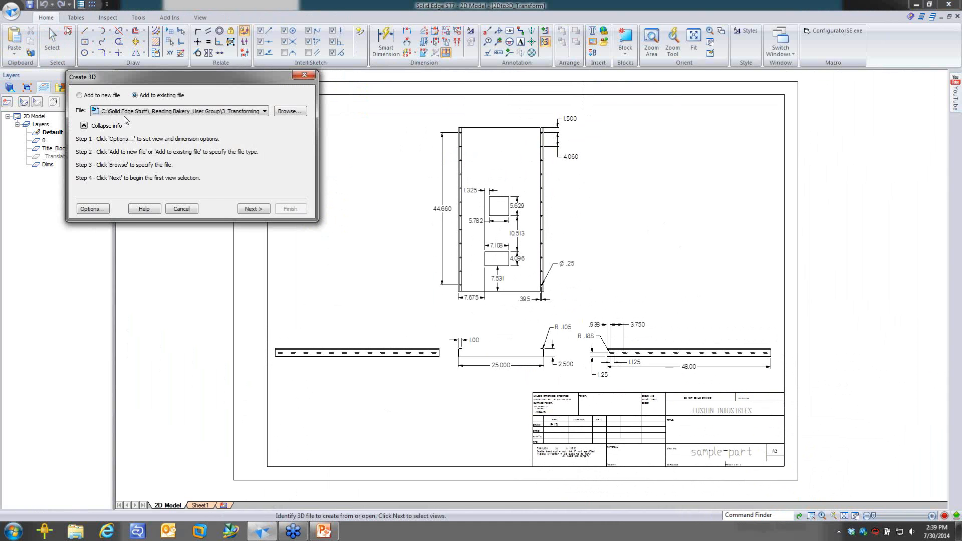
left_click(79, 95)
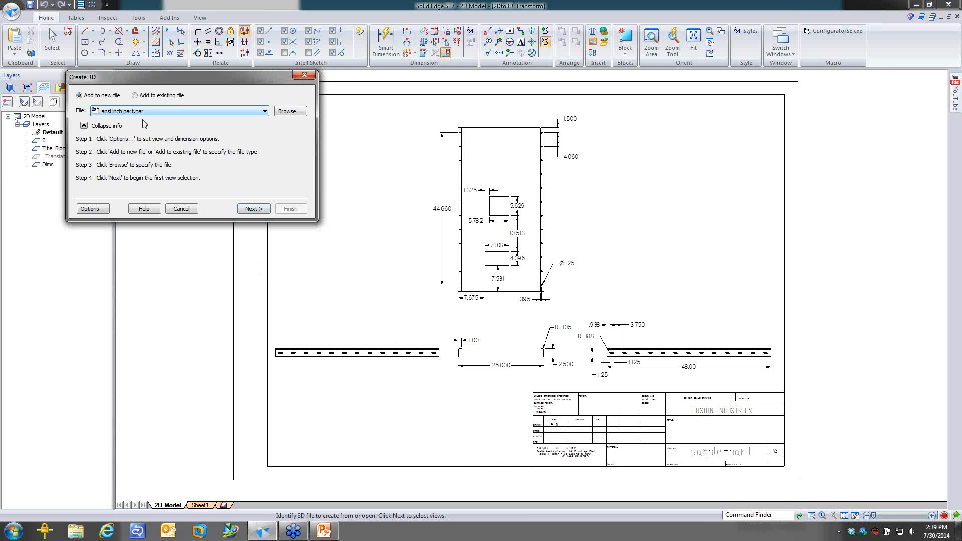
left_click(253, 210)
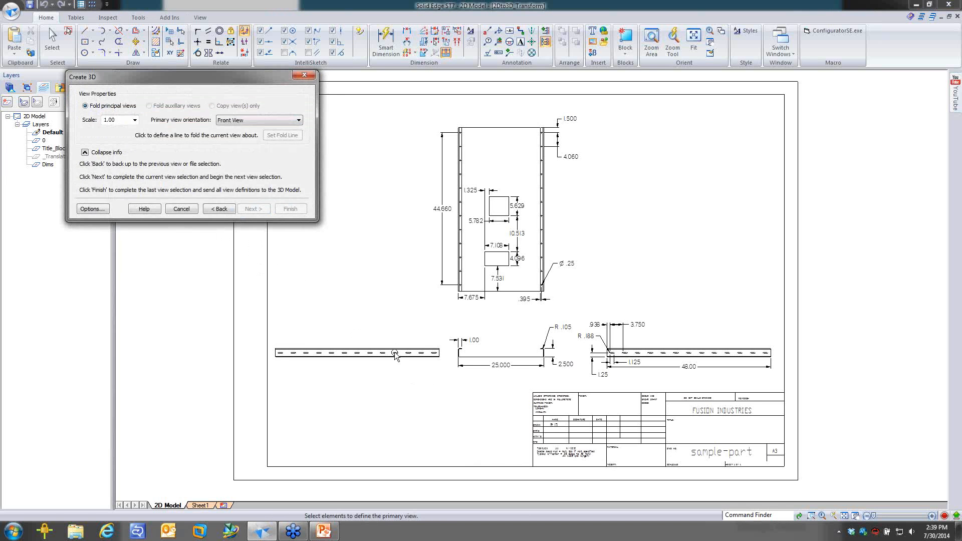
Step: Define the channel profile view with its dimensions as the primary Front View at scale 1.00
scroll(459, 431, "up", 2)
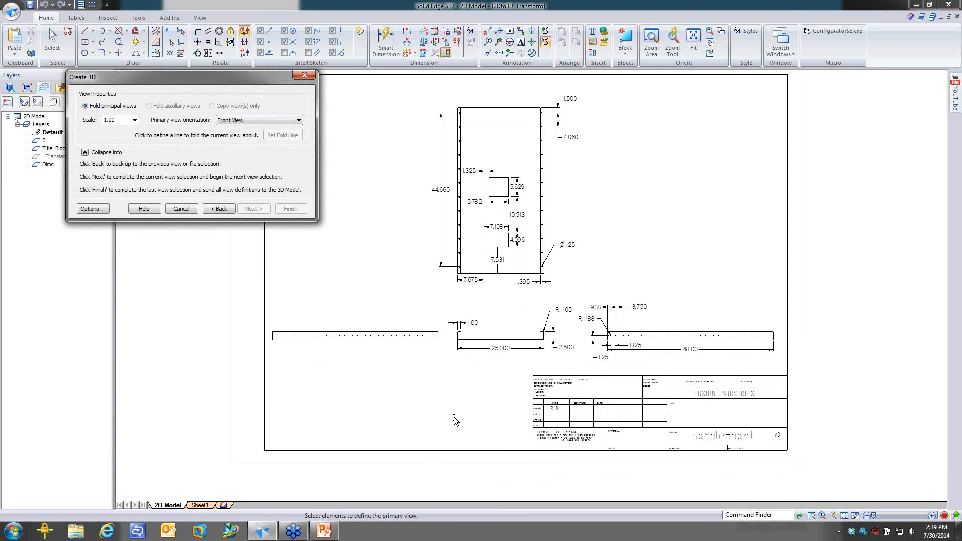
left_click(590, 374)
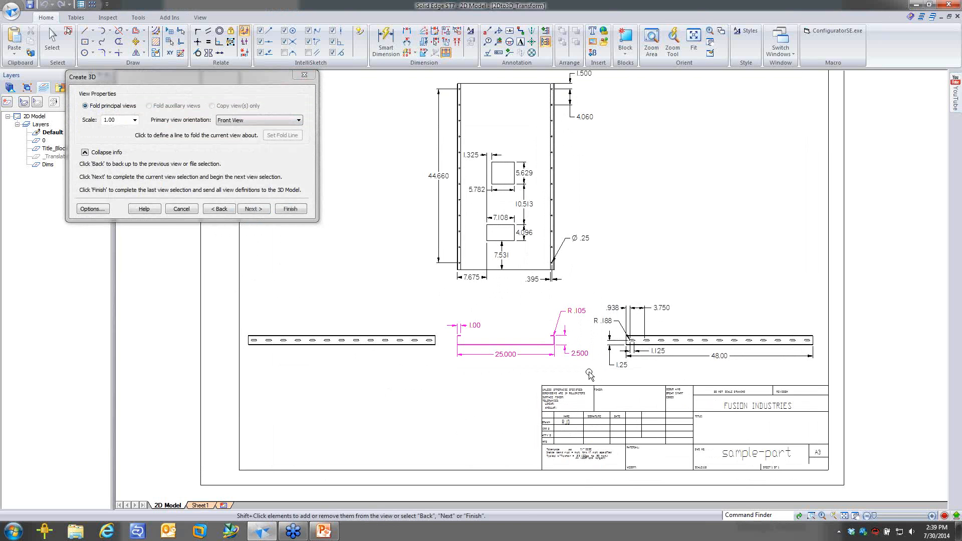
left_click(253, 209)
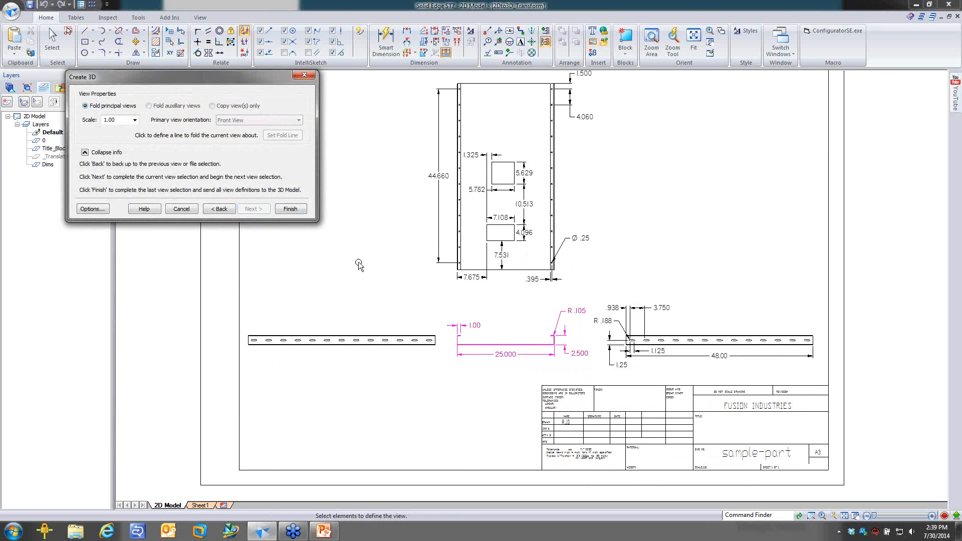
Step: Add the dimensioned plan view and the dimensioned slotted side view as folded principal views and generate the 3D sketches
scroll(417, 253, "down", 1)
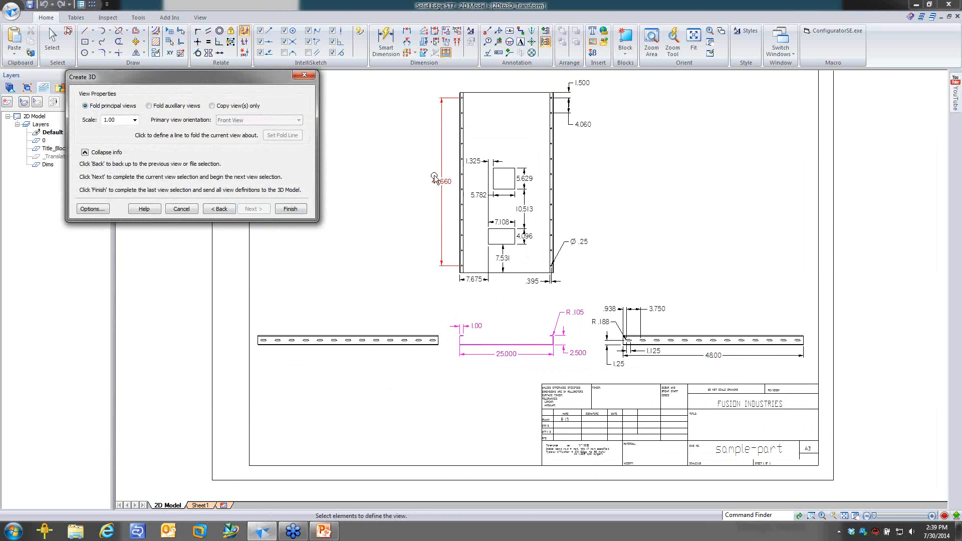
left_click_drag(432, 91, 607, 299)
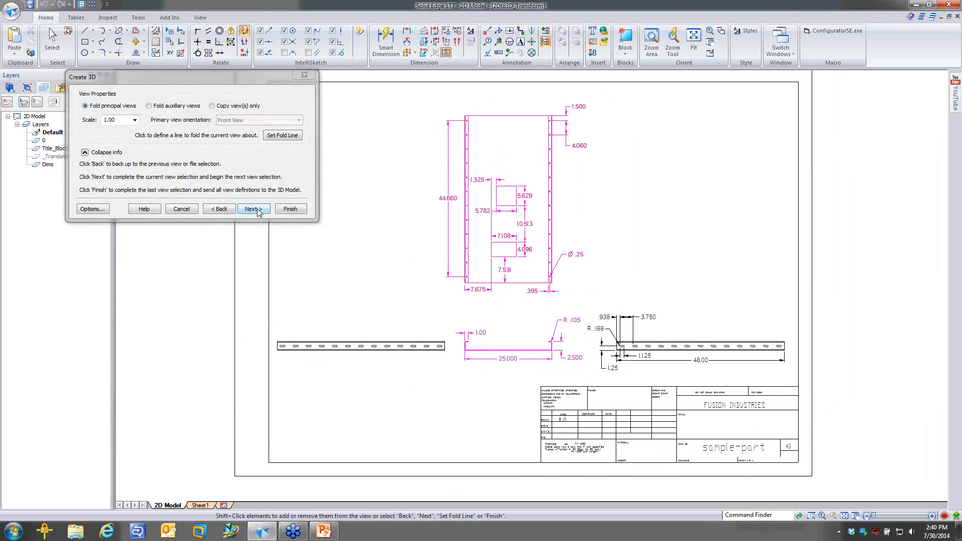
left_click(253, 209)
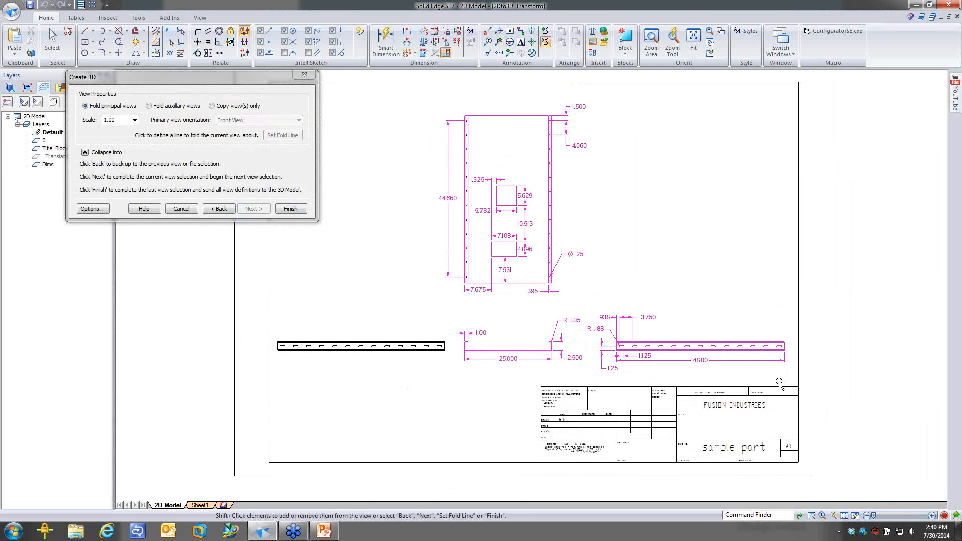
left_click(294, 211)
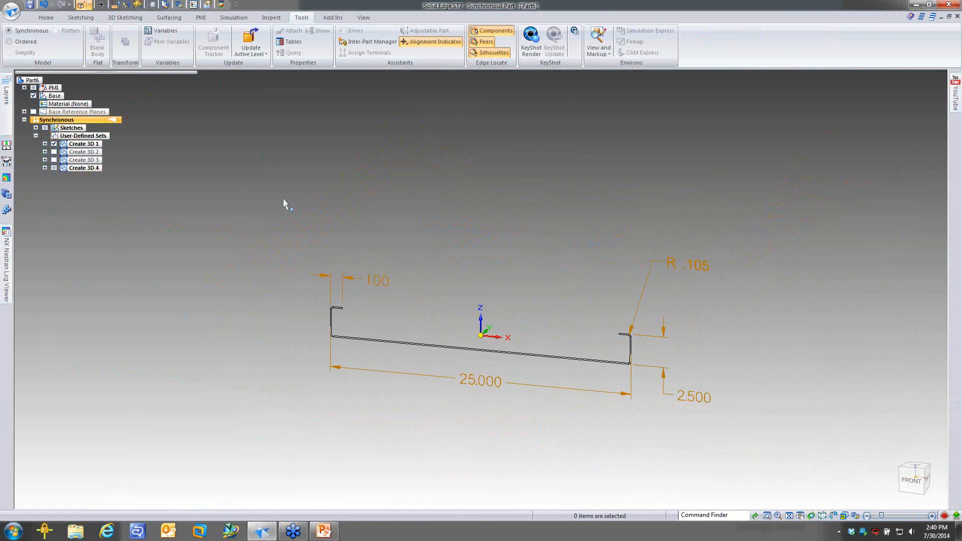
Step: Display the remaining view sketches and extrude the channel profile along the full length to the far corner of the top sketch
mouse_move(308, 291)
left_mouse_down()
mouse_move(421, 311)
mouse_move(640, 373)
mouse_move(654, 397)
left_mouse_up()
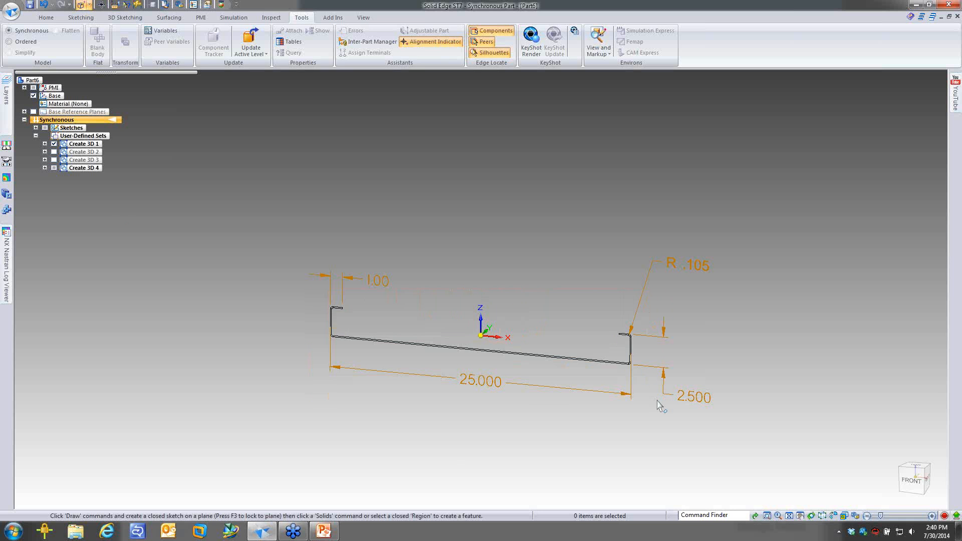
left_click(53, 152)
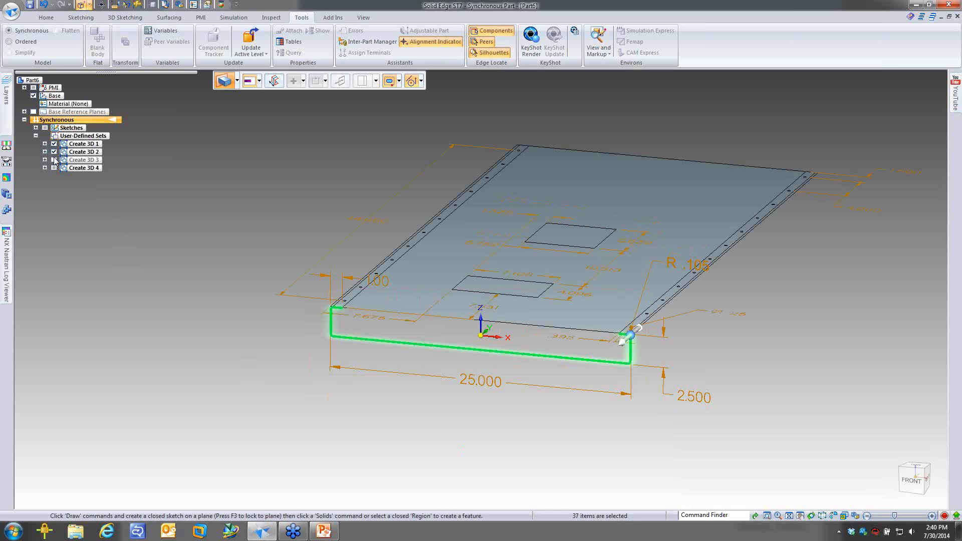
left_click(55, 160)
middle_click_drag(393, 357, 396, 384)
left_click(636, 339)
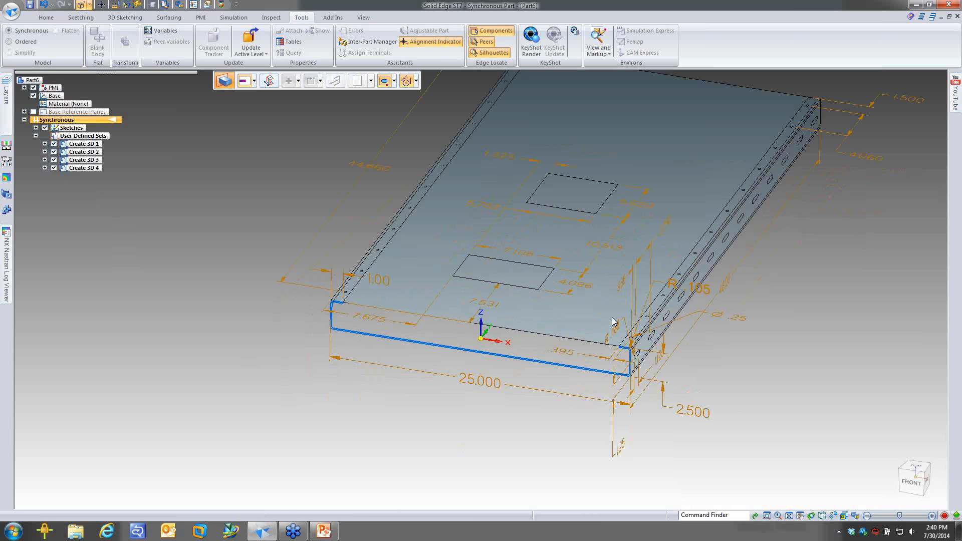
scroll(602, 292, "up", 1, "ctrl")
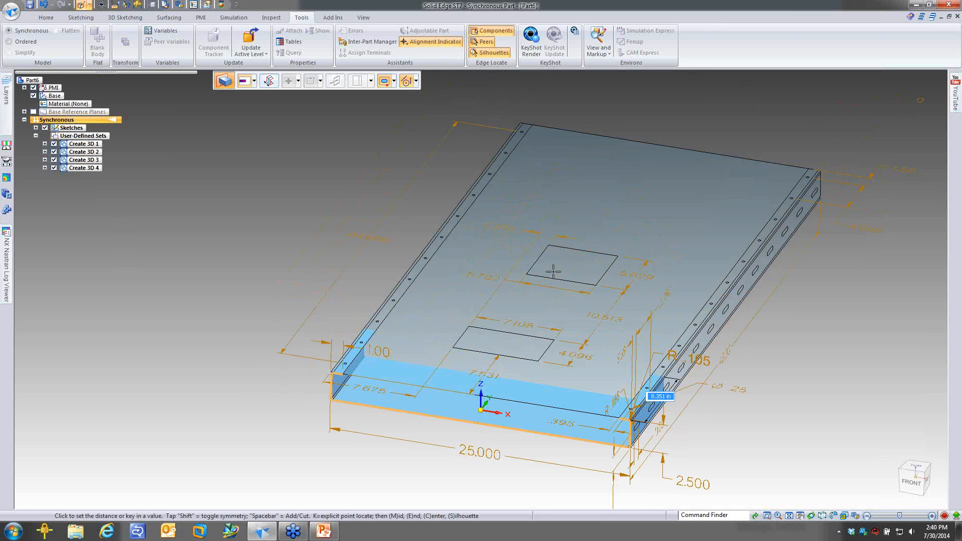
left_click(532, 129)
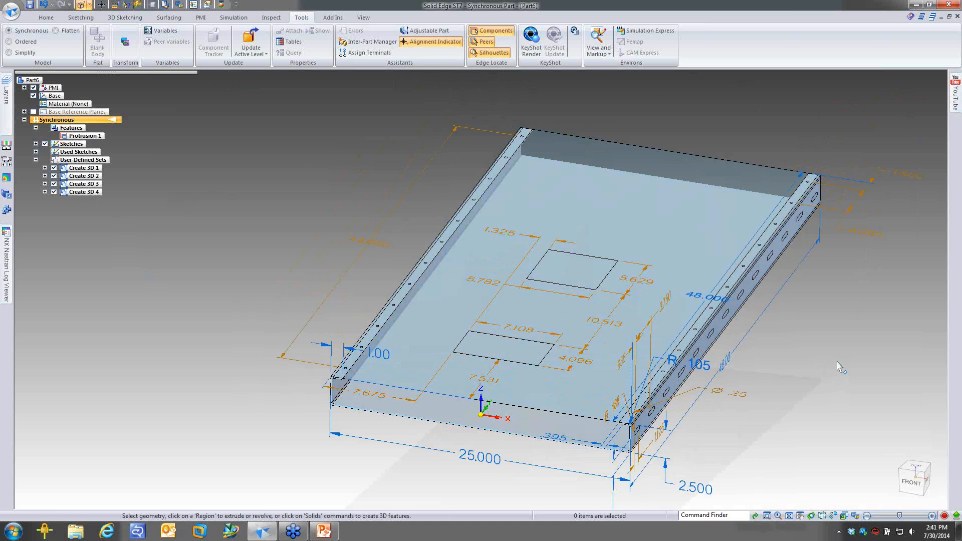
Step: Select the whole row of slot regions in the side sketch and cut them through both side walls of the channel
key("ctrl+r")
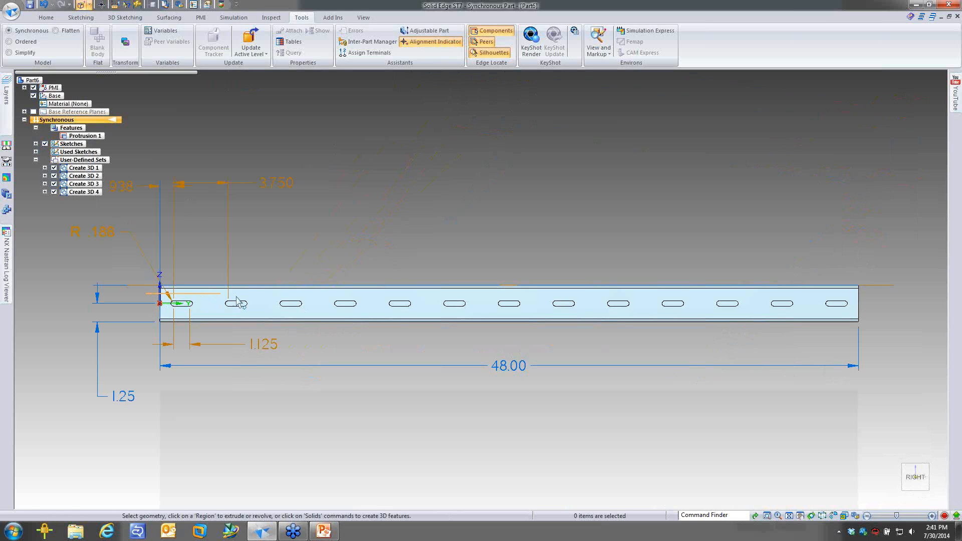
left_click(864, 318)
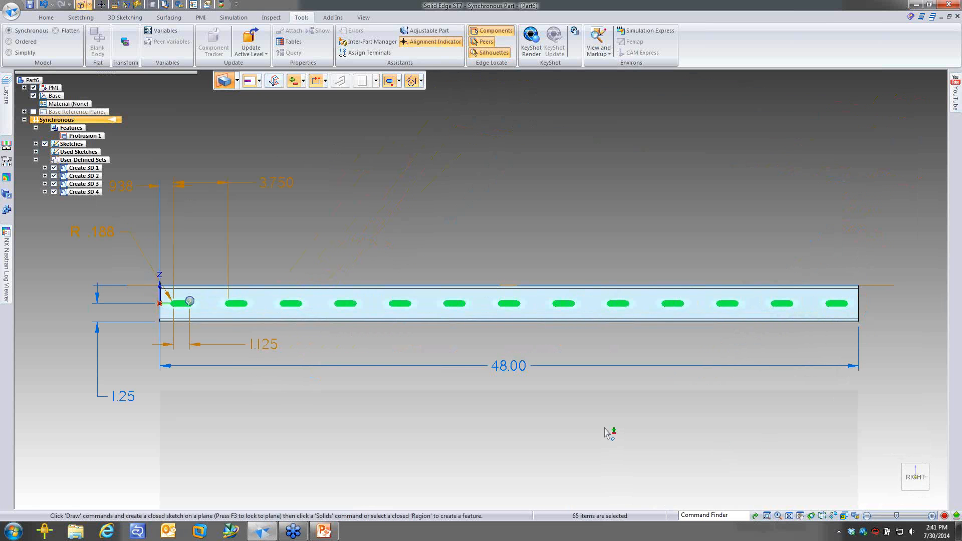
key("ctrl+i")
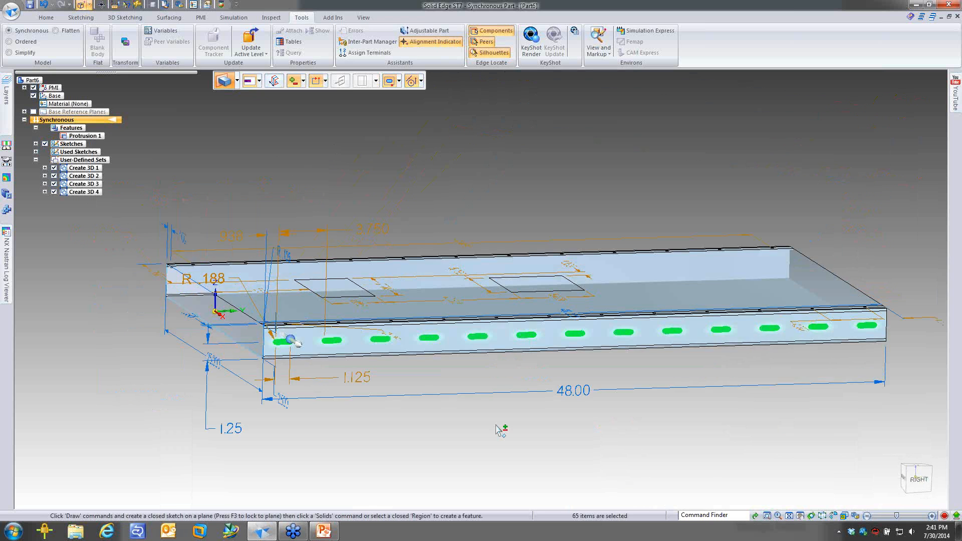
left_click(379, 420)
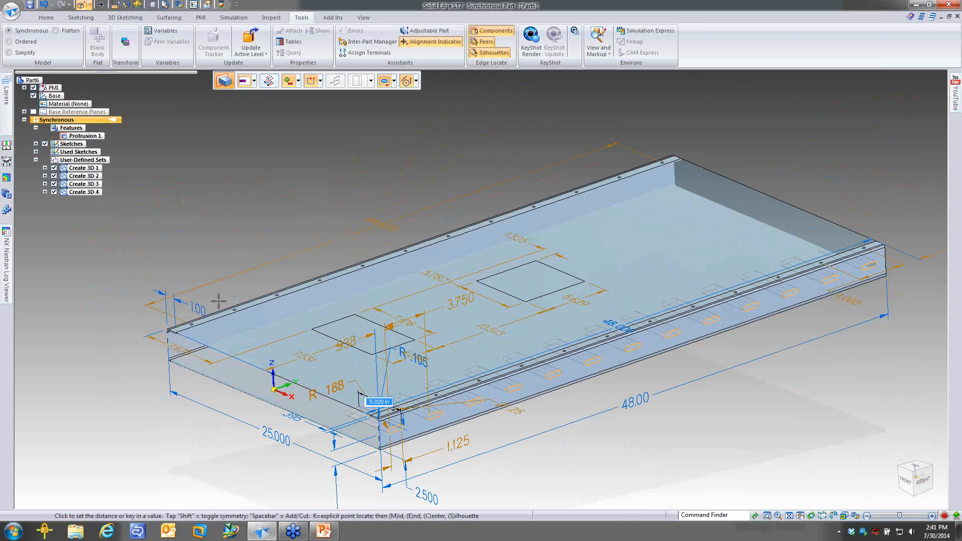
left_click(184, 271)
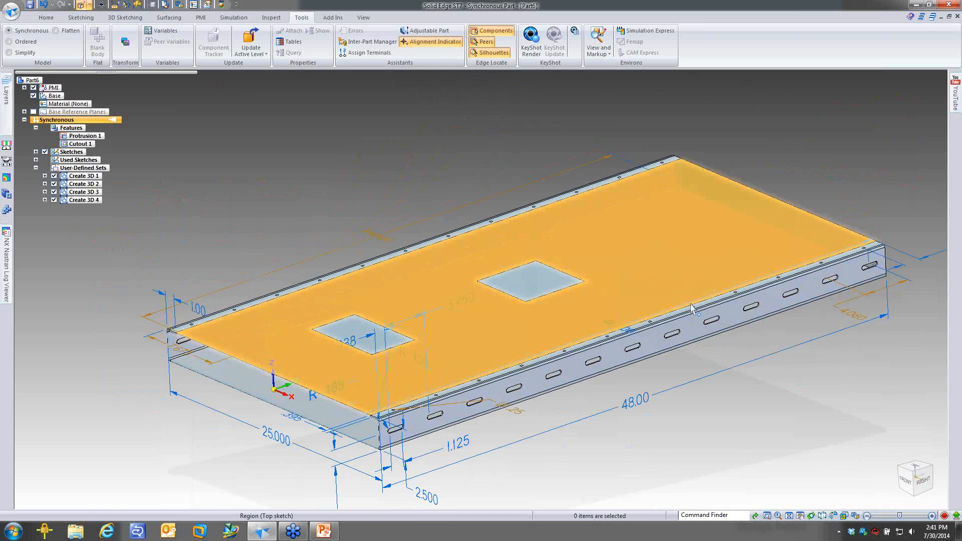
middle_click_drag(808, 449, 604, 440)
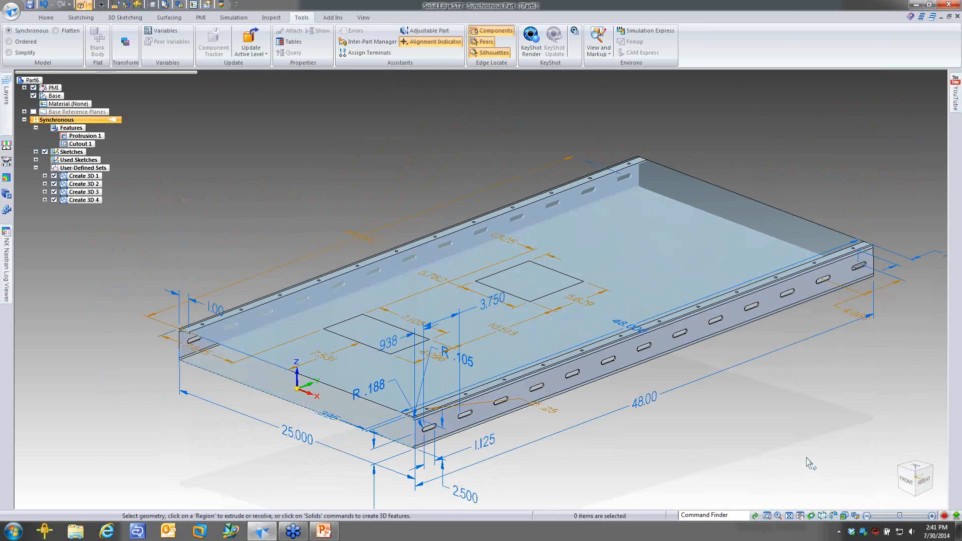
middle_click_drag(807, 458, 808, 450)
Step: Select the row of 0.25 in holes along one return flange in the top sketch and cut them down about 1.5 in
key("ctrl+t")
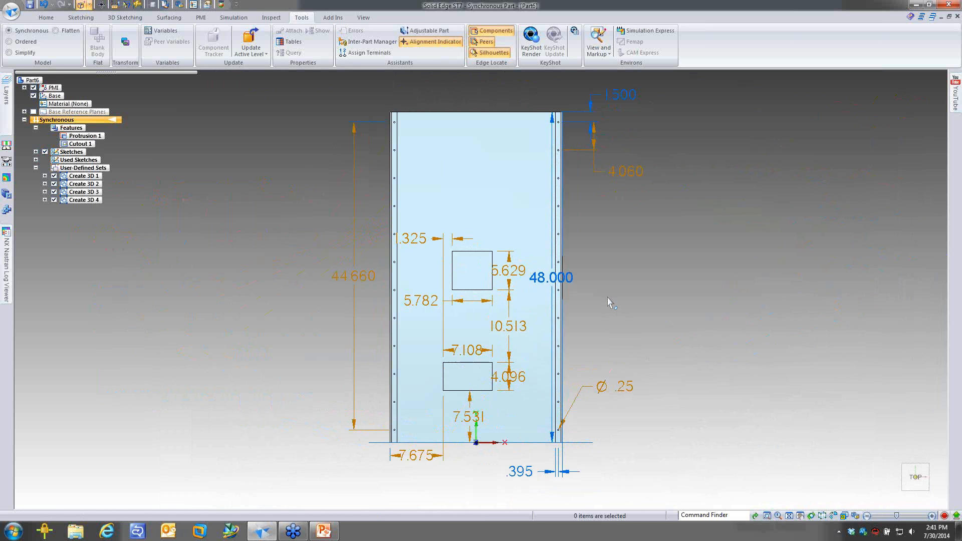
scroll(610, 303, "up", 1)
scroll(609, 307, "down", 1)
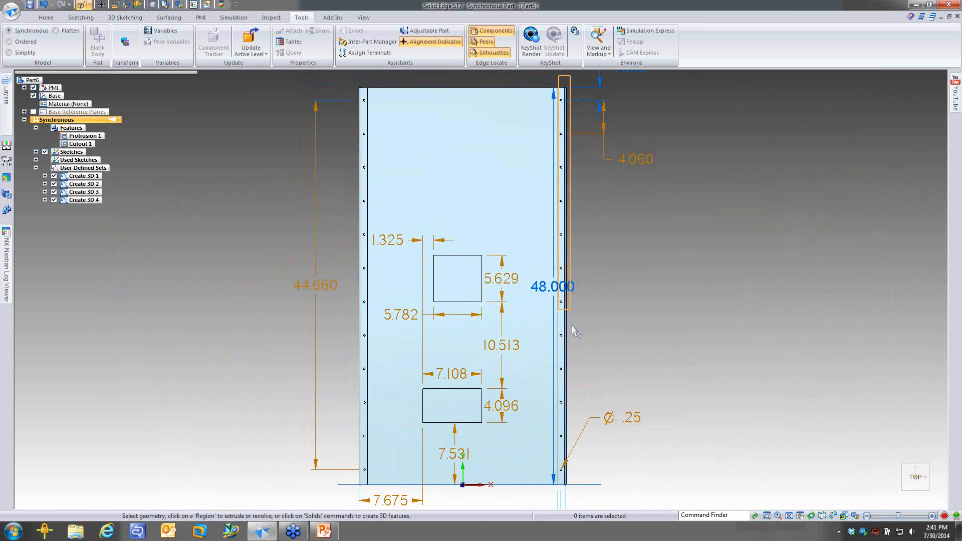
left_click(564, 490)
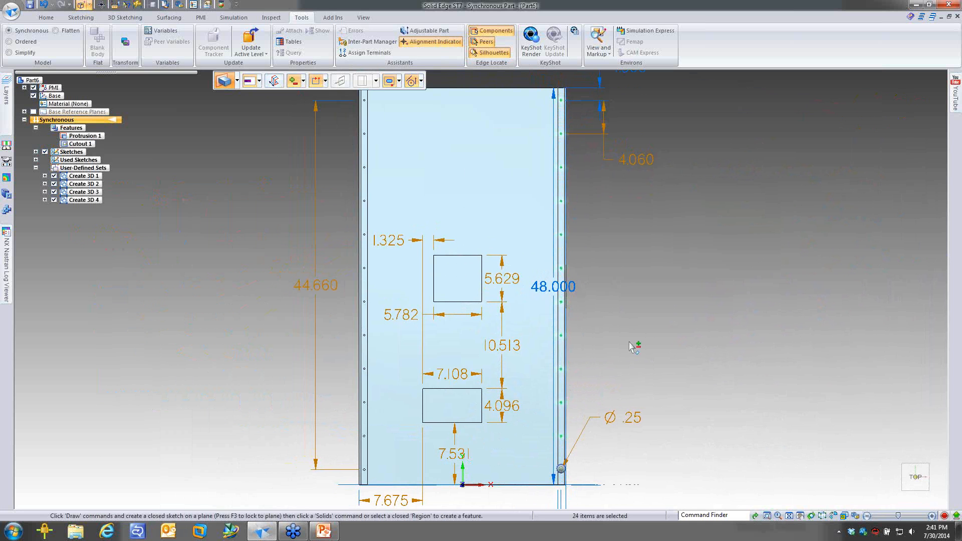
middle_click_drag(629, 342, 580, 437)
scroll(579, 435, "up", 2)
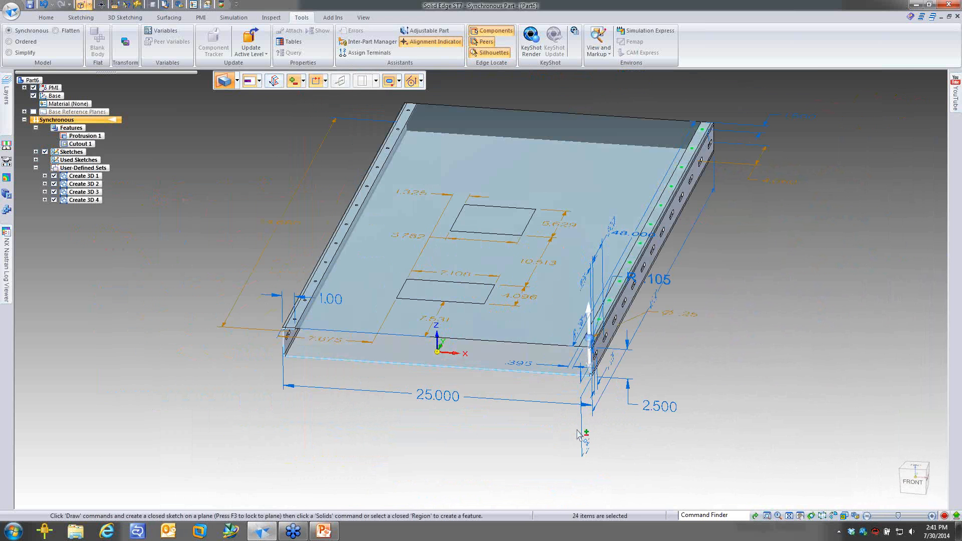
scroll(580, 435, "up", 3)
left_click(626, 301)
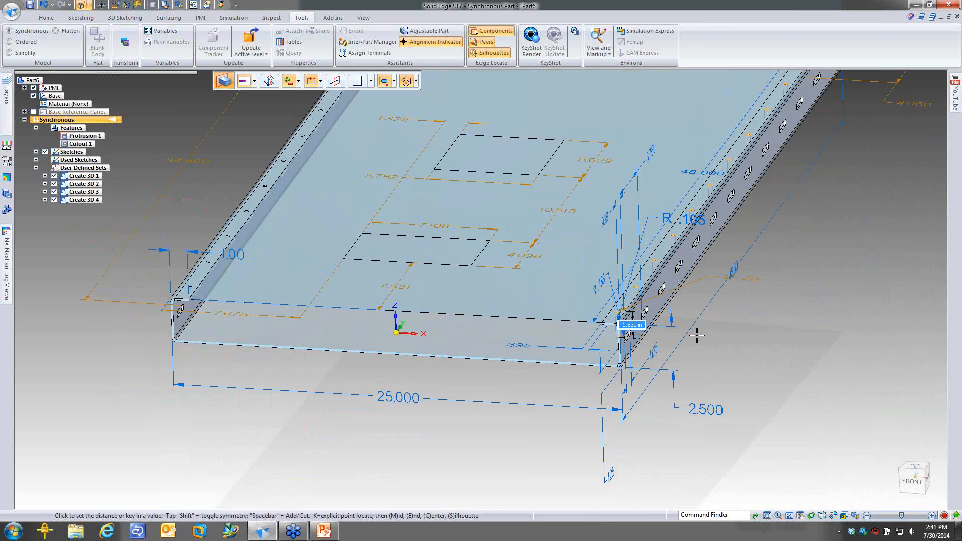
left_click(697, 335)
right_click(733, 355)
left_click(780, 308)
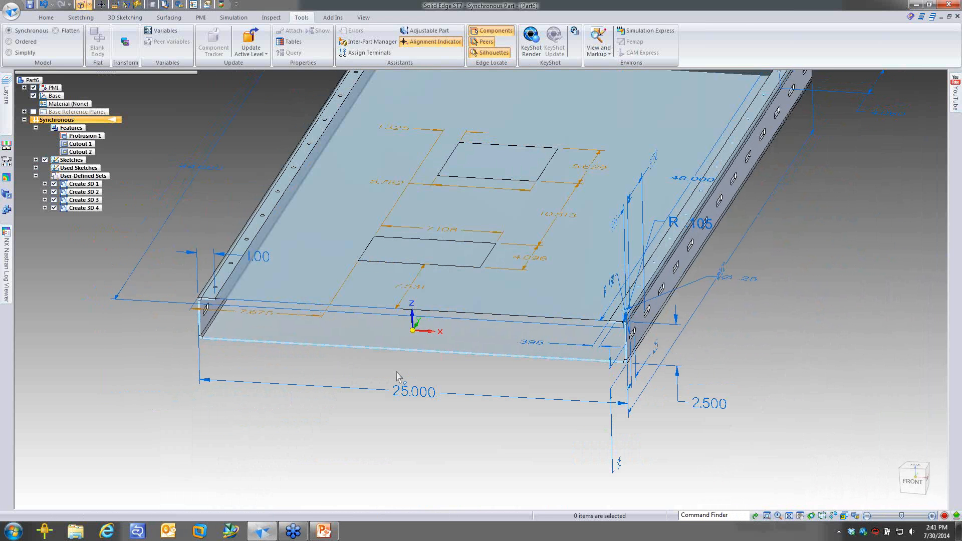
Step: Mirror Cutout 2 about the base reference plane through the middle of the channel onto the opposite flange
scroll(481, 405, "down", 1)
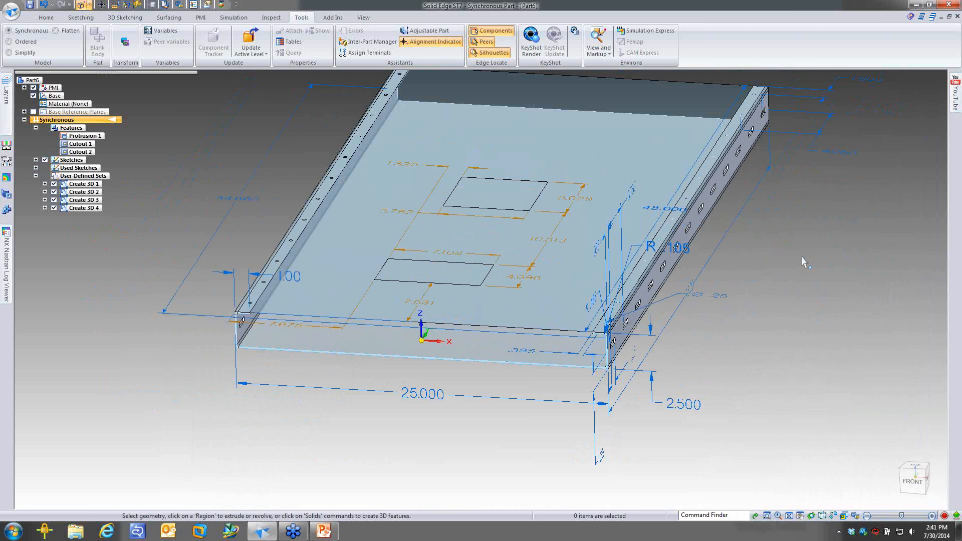
left_click(76, 210)
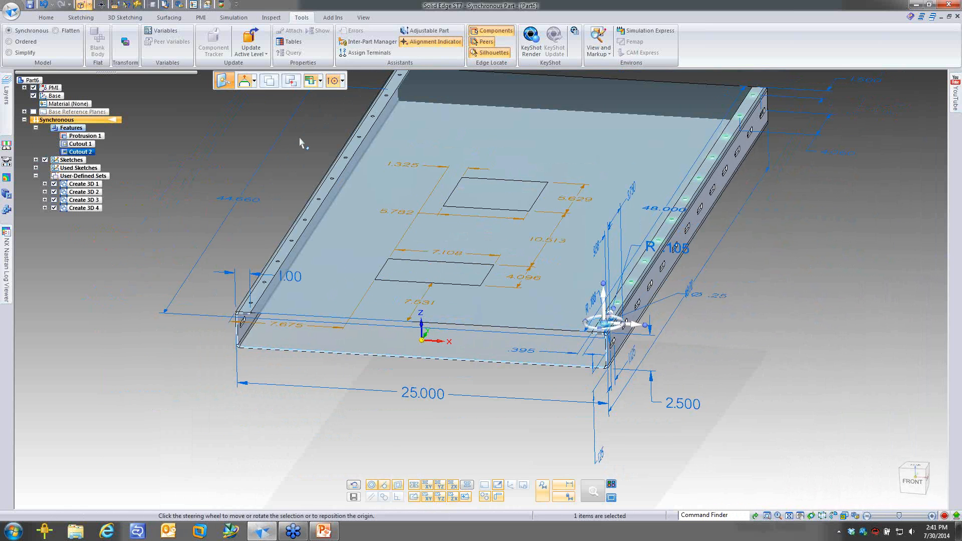
middle_click_drag(300, 138, 149, 84)
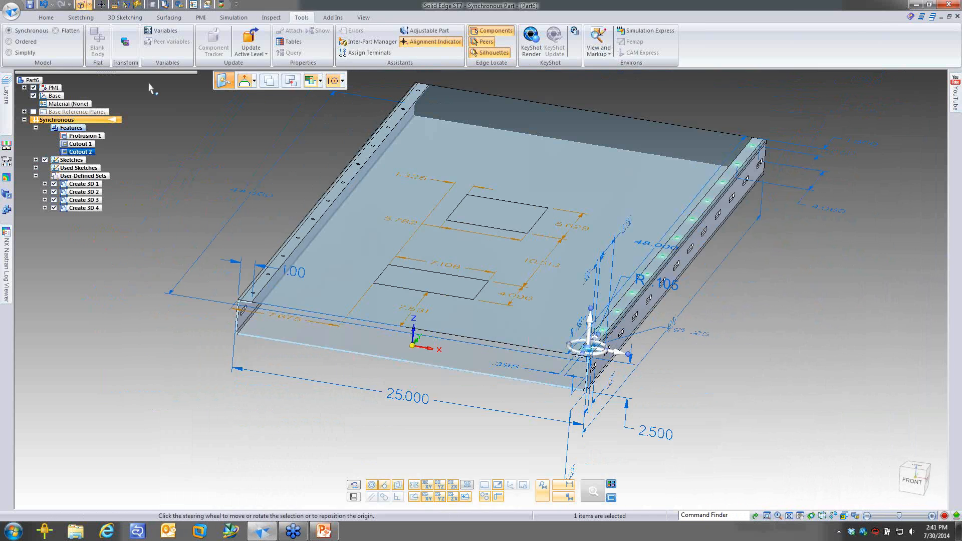
left_click(47, 17)
left_click(598, 53)
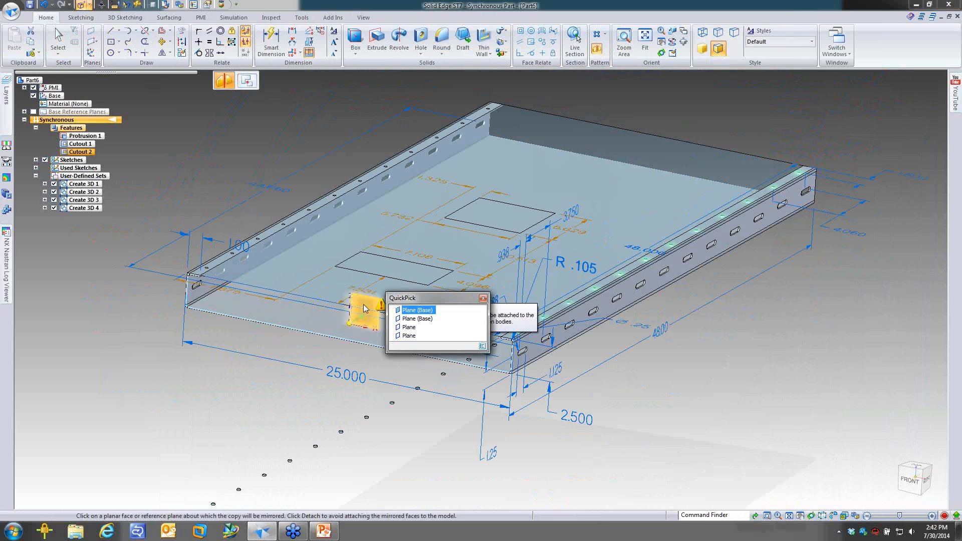
left_click(416, 317)
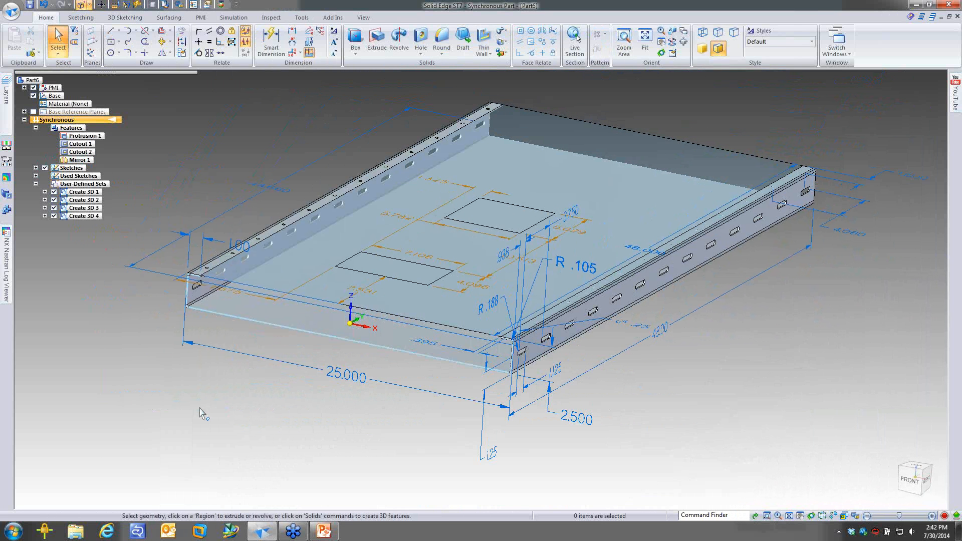
Step: Select both rectangular regions of the top sketch and cut them through the channel's base
middle_click_drag(611, 390, 694, 391)
left_click(493, 228)
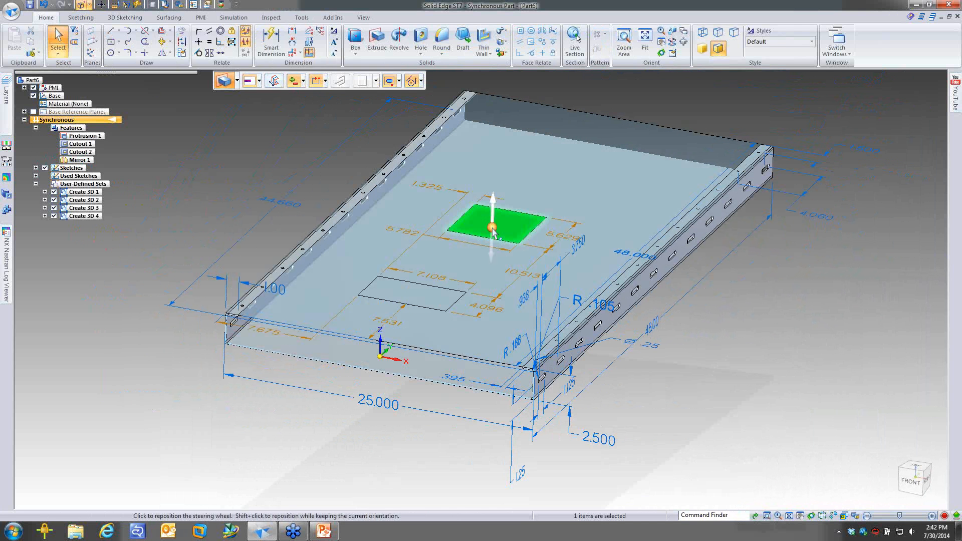
left_click(411, 293, "ctrl")
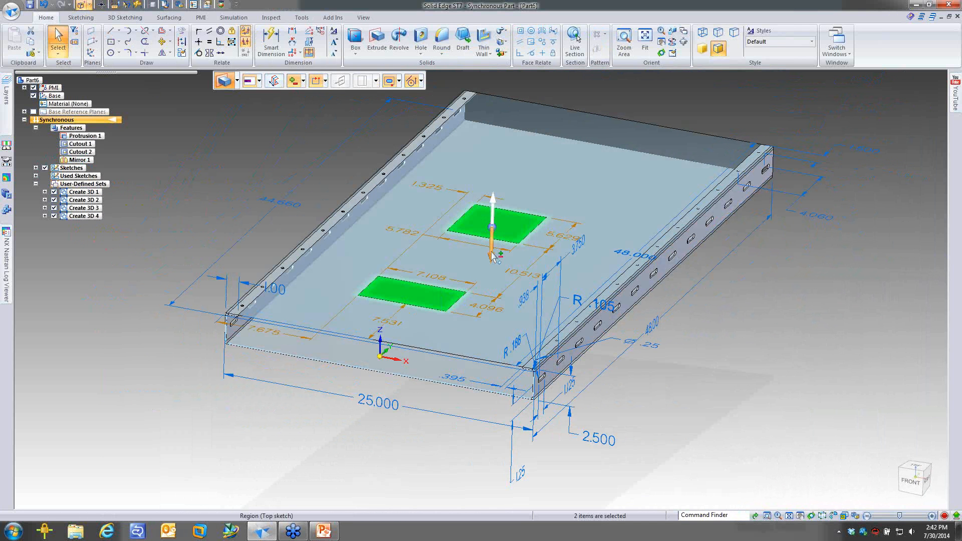
left_click(493, 226)
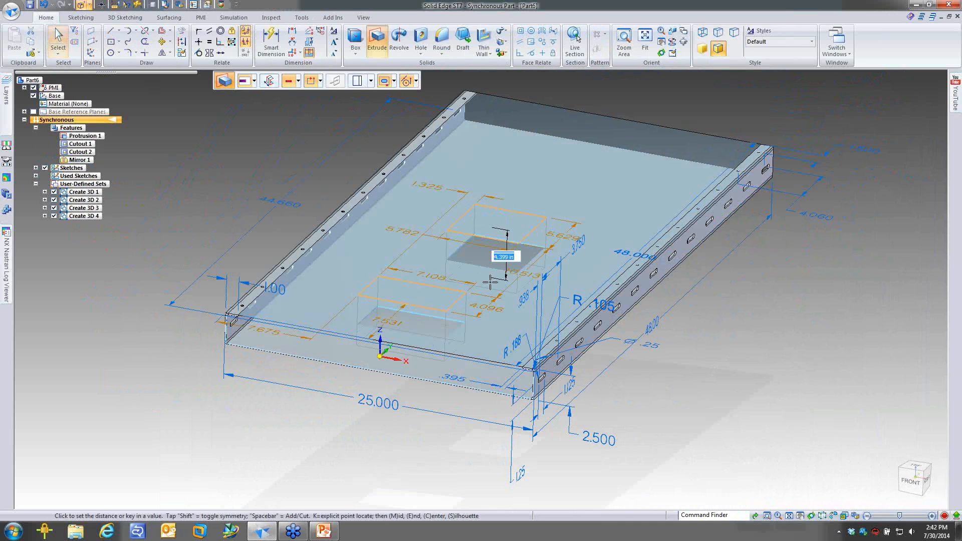
left_click(494, 253)
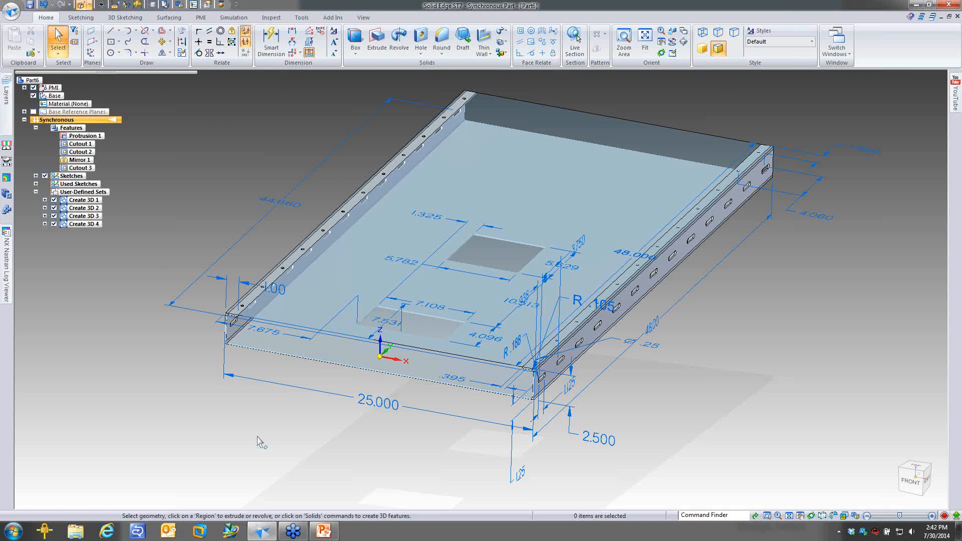
Step: Delete the front, top and right sketches from the part
middle_click_drag(257, 437, 258, 432)
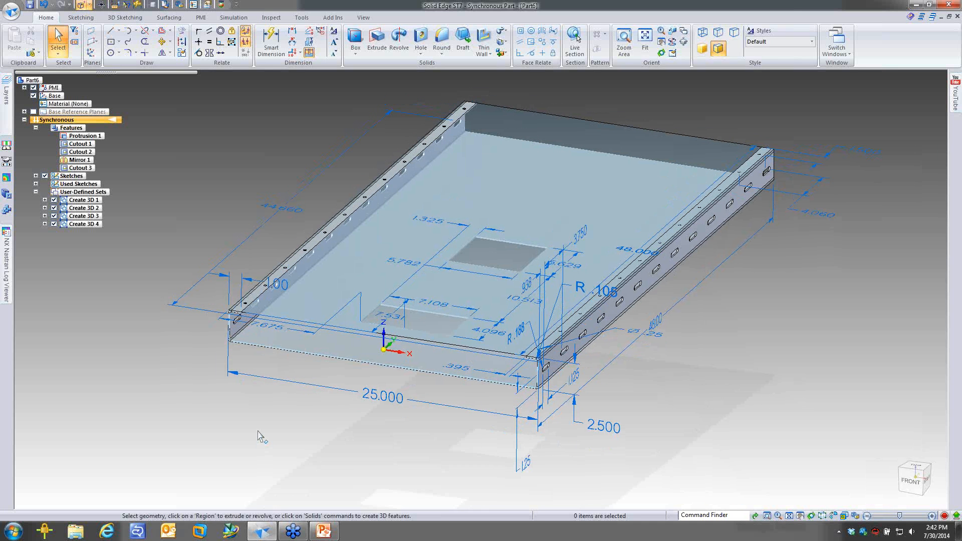
scroll(262, 438, "up", 1)
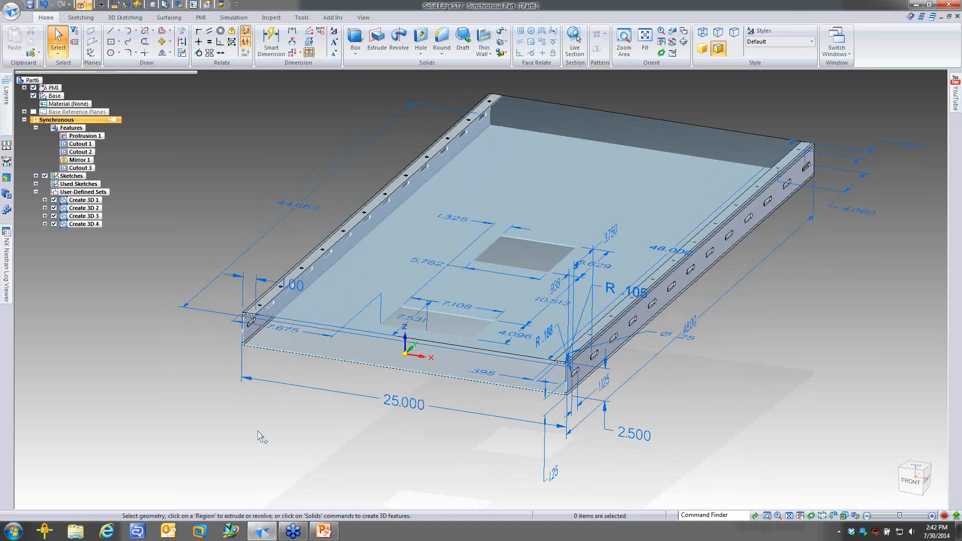
left_click(36, 176)
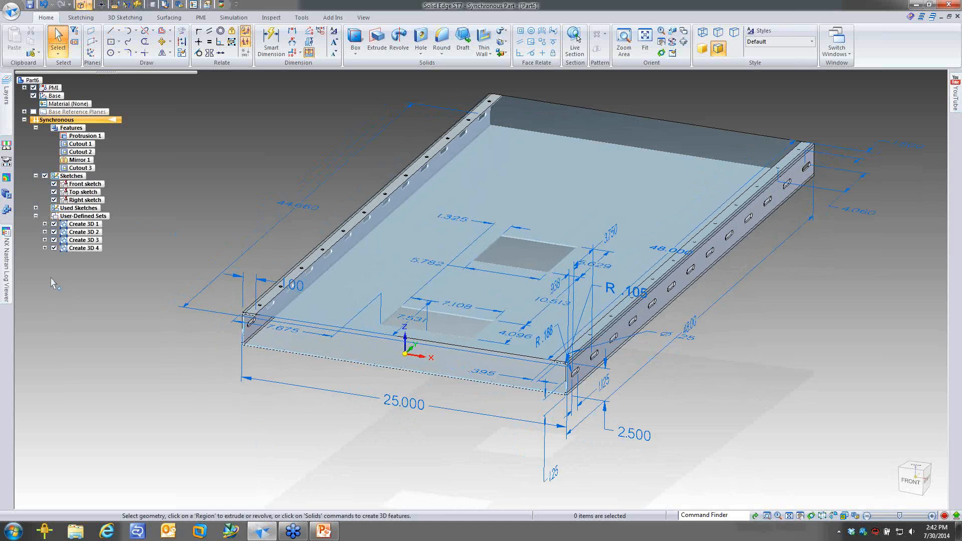
left_click(90, 185)
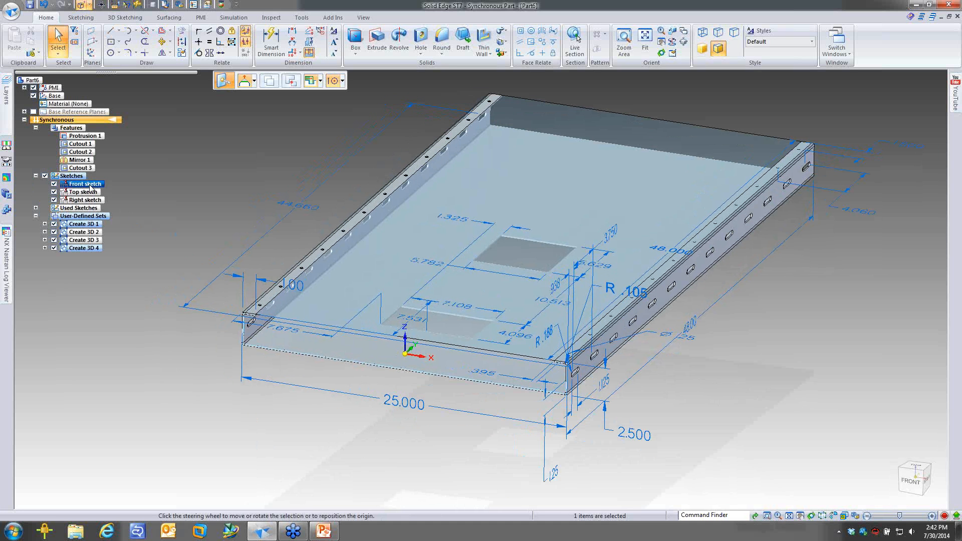
left_click(133, 200)
key("Delete")
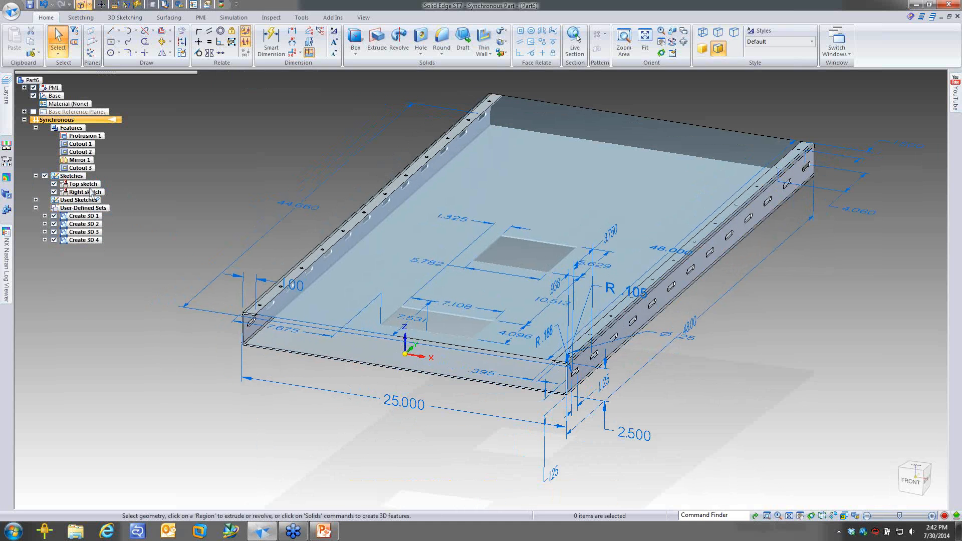
left_click(88, 185)
key("Delete")
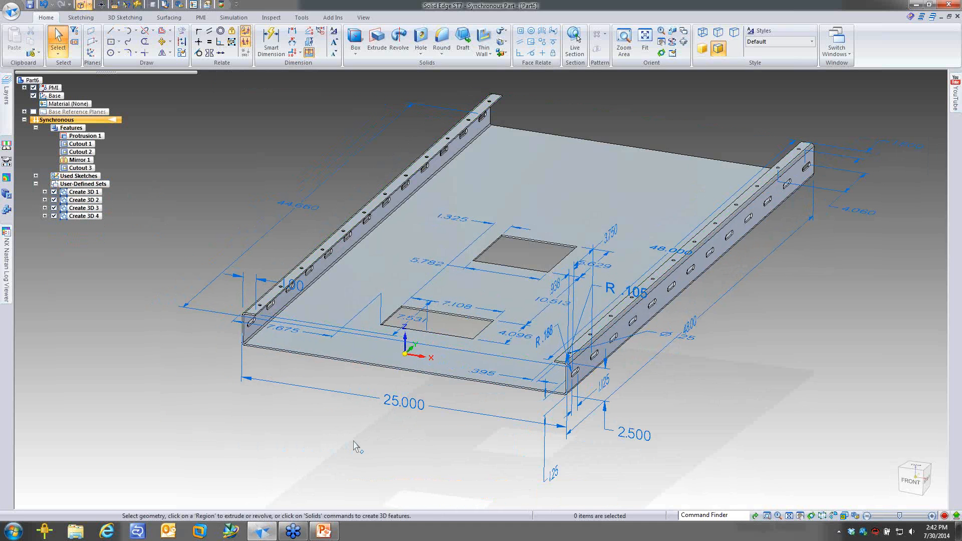
Step: Lock the 1.00 in width dimension of the return flange
scroll(355, 444, "down", 2)
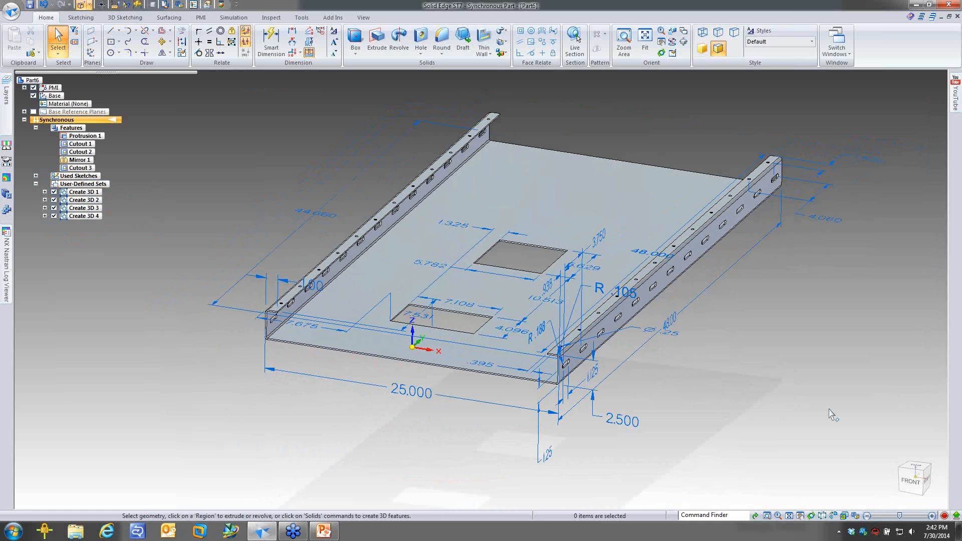
middle_click_drag(829, 410, 805, 400)
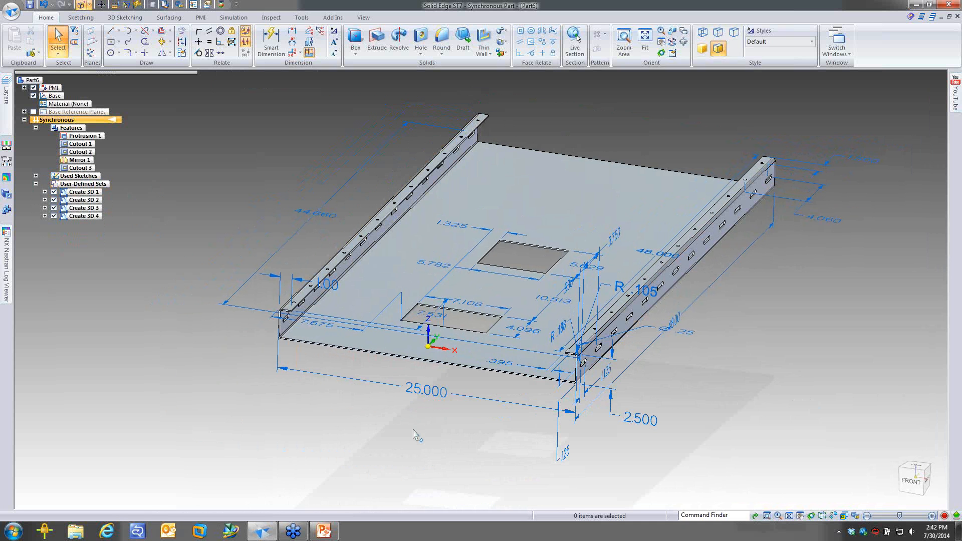
middle_click_drag(413, 430, 413, 430)
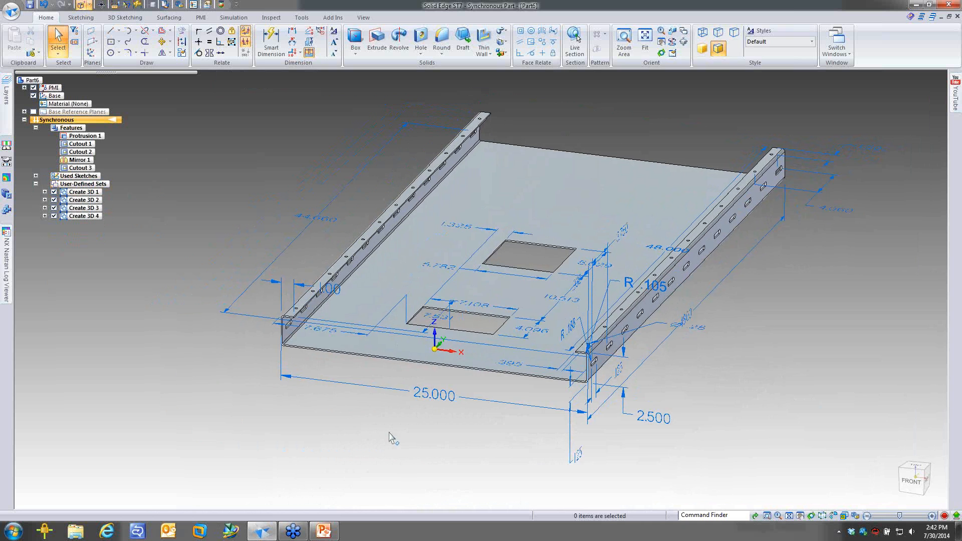
middle_click_drag(389, 432, 394, 426)
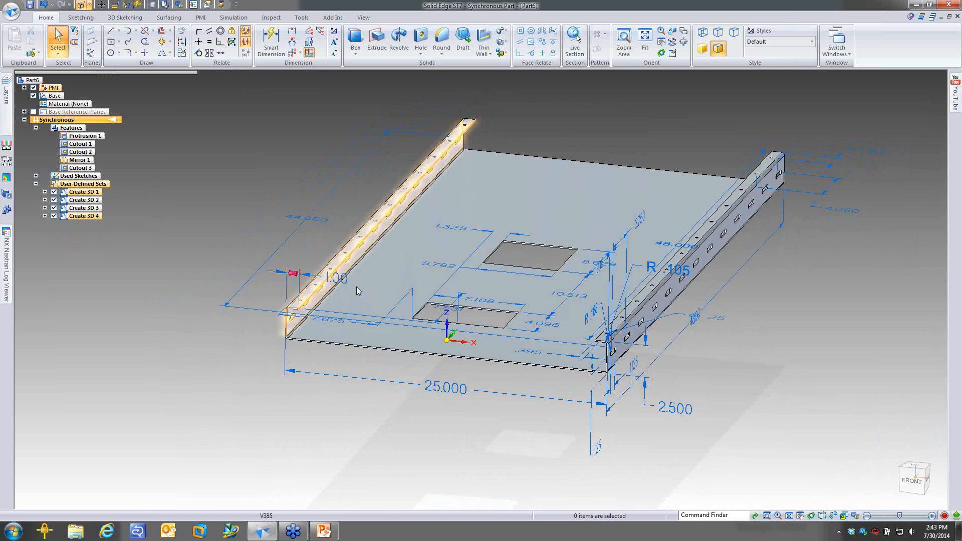
middle_click_drag(356, 287, 358, 290)
left_click(358, 290)
left_click(342, 322)
left_click(343, 406)
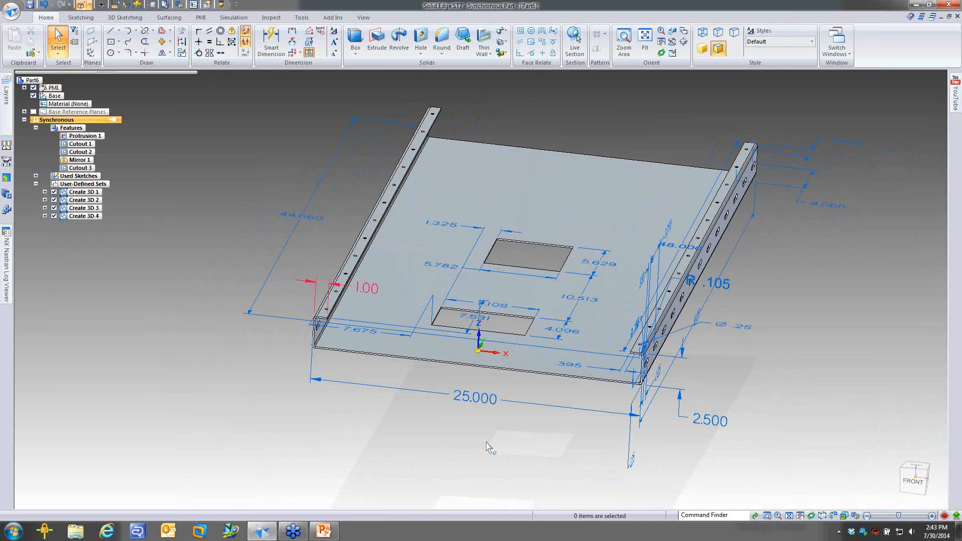
Step: Reattach one end of the .395 in dimension to the first hole in the return flange so it measures hole to flange edge
middle_click_drag(498, 440, 485, 473)
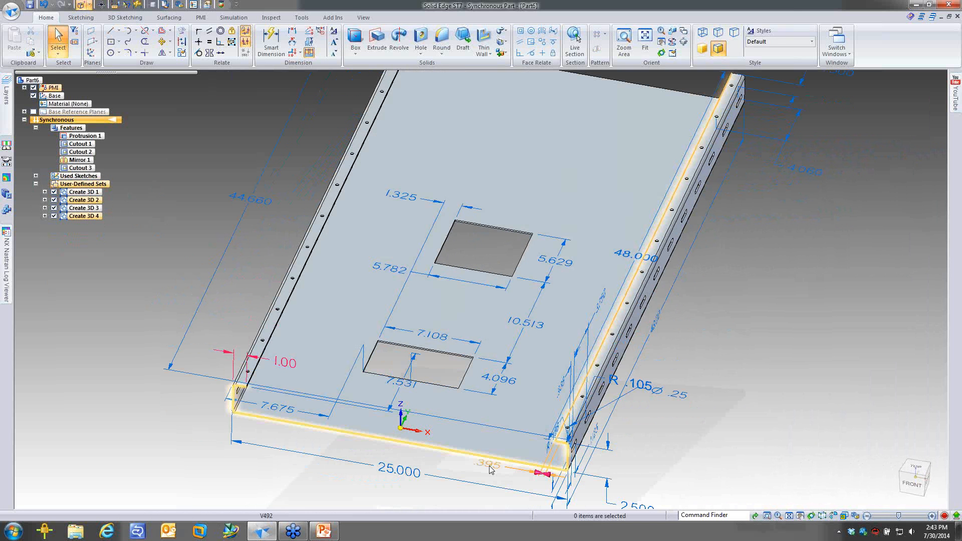
left_click(489, 466)
scroll(495, 377, "up", 4)
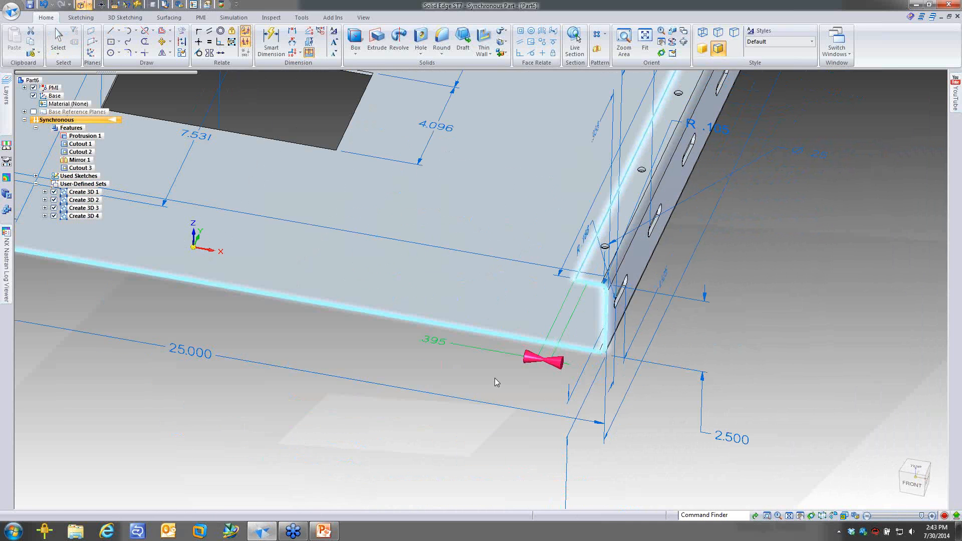
key("Escape")
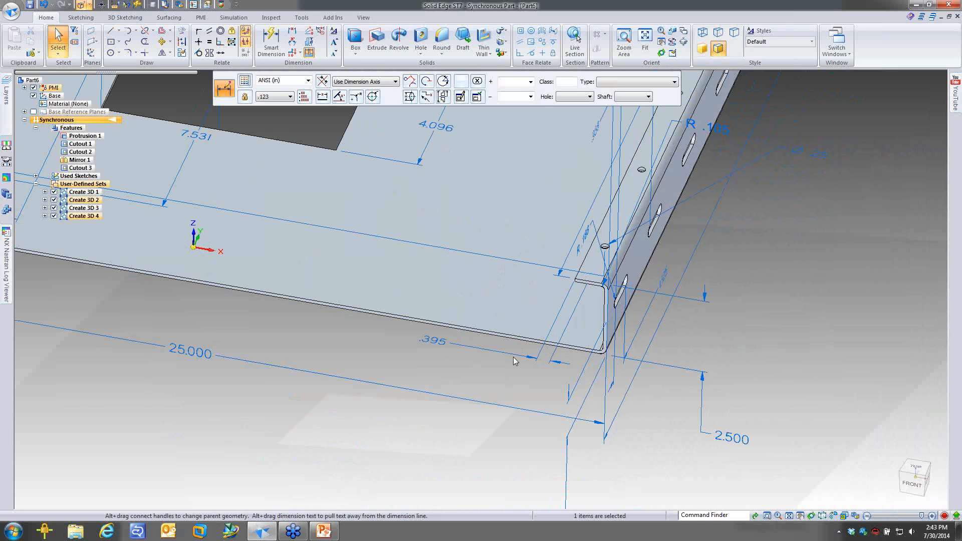
left_click(542, 358)
left_click_drag(542, 358, 603, 249)
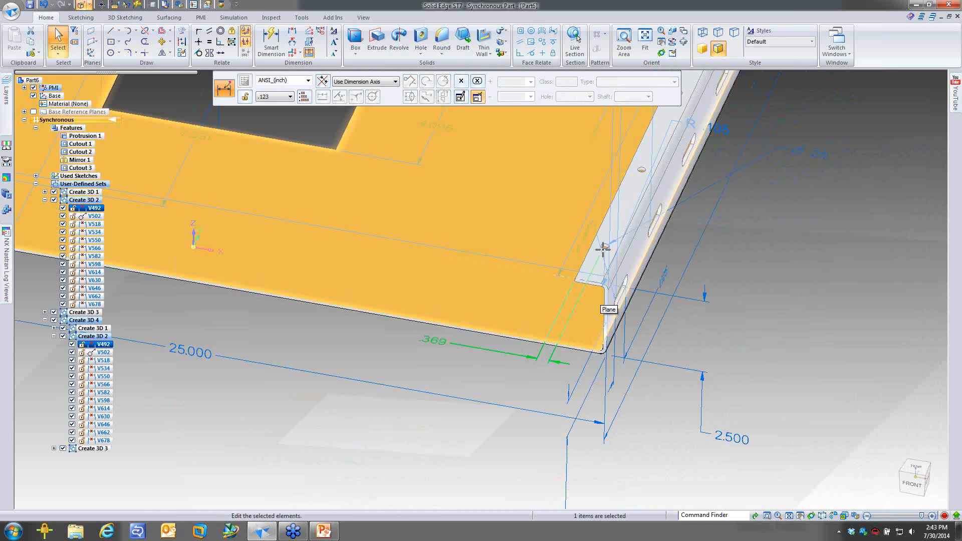
left_click(788, 327)
Step: Lock the .395 in dimension between the flange hole and the flange edge
left_click(435, 341)
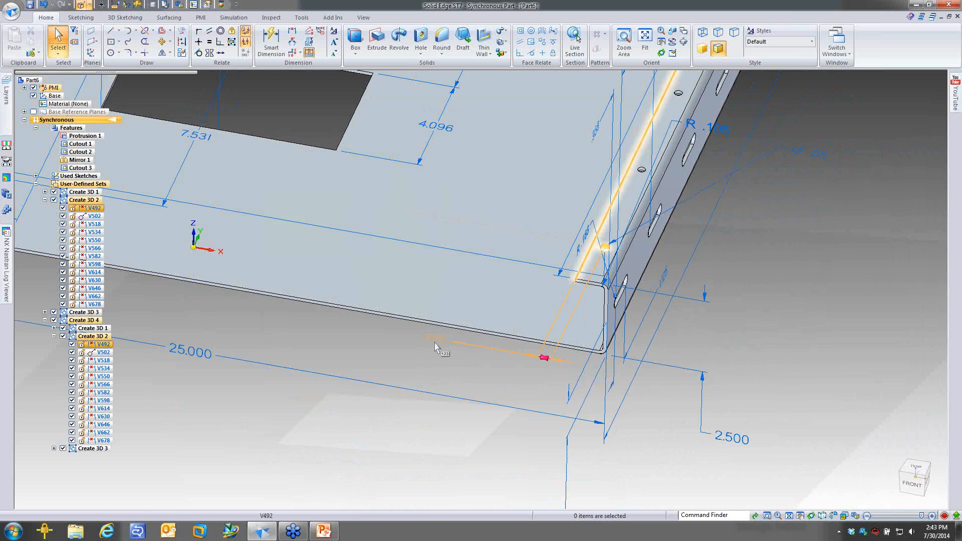
left_click(455, 360)
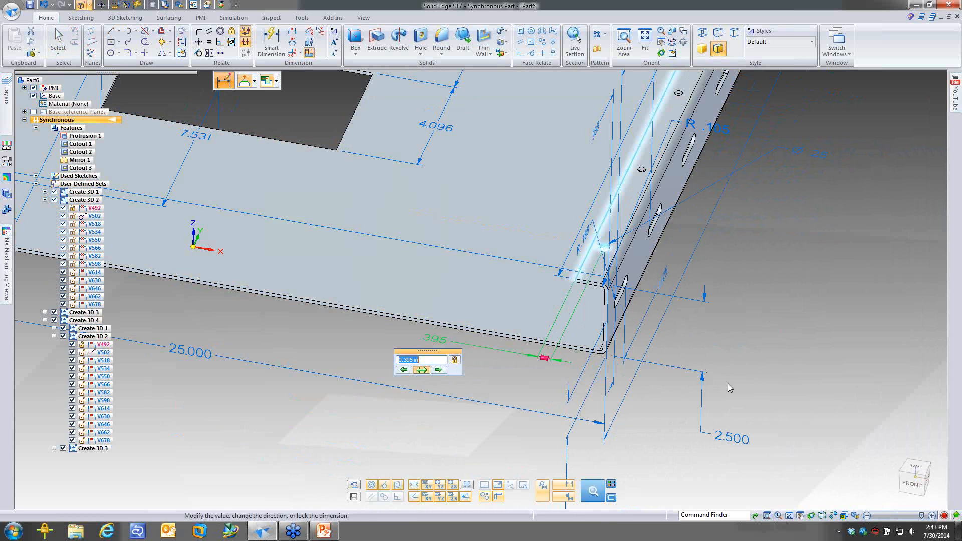
left_click(760, 383)
Step: Try widening the channel symmetrically up to 28.750 in, and return its overall width to 25.000 in
scroll(769, 378, "down", 1)
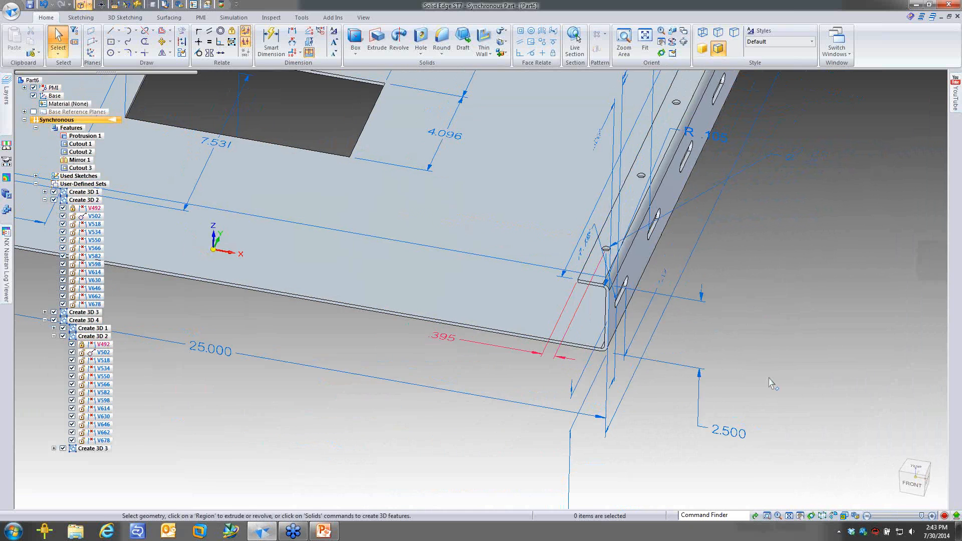
scroll(771, 383, "down", 2)
scroll(772, 382, "down", 2)
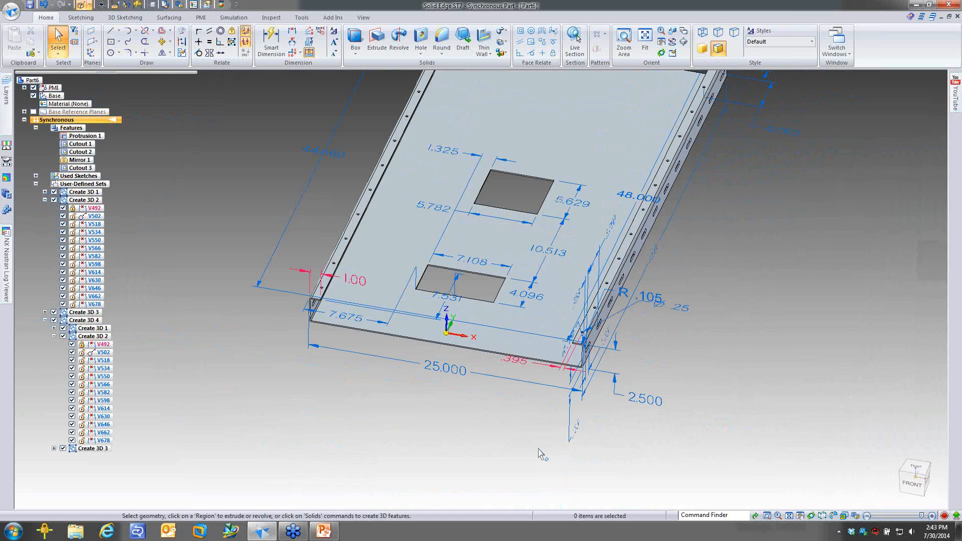
scroll(541, 451, "down", 2)
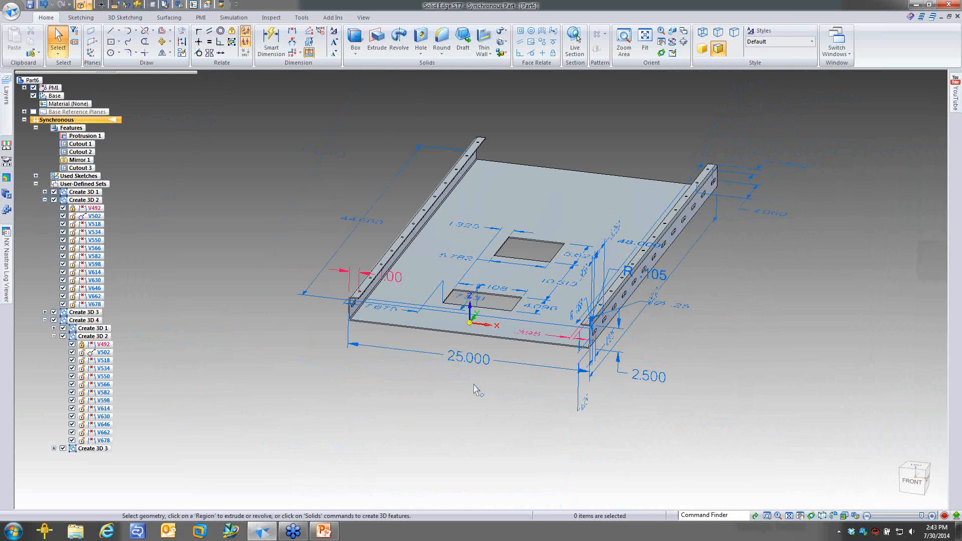
left_click(470, 359)
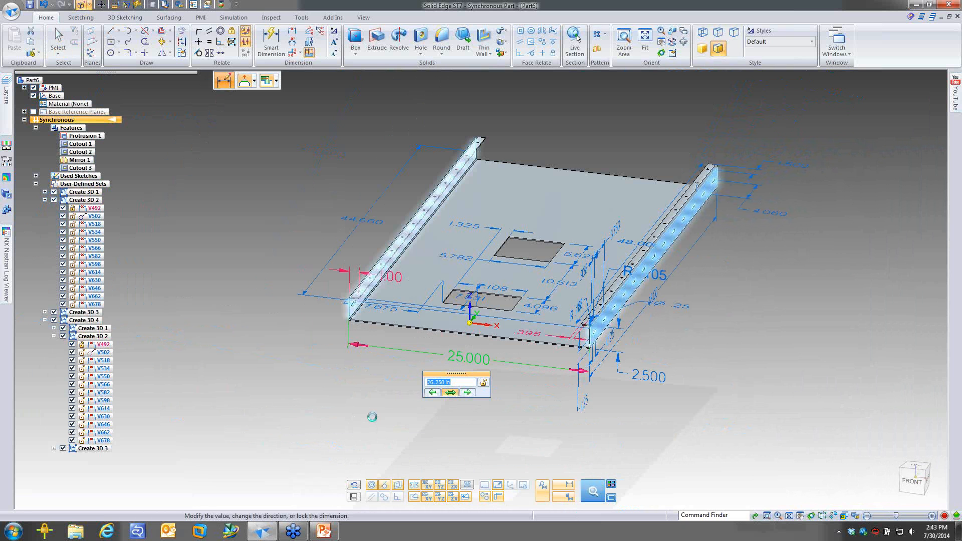
scroll(373, 418, "up", 1)
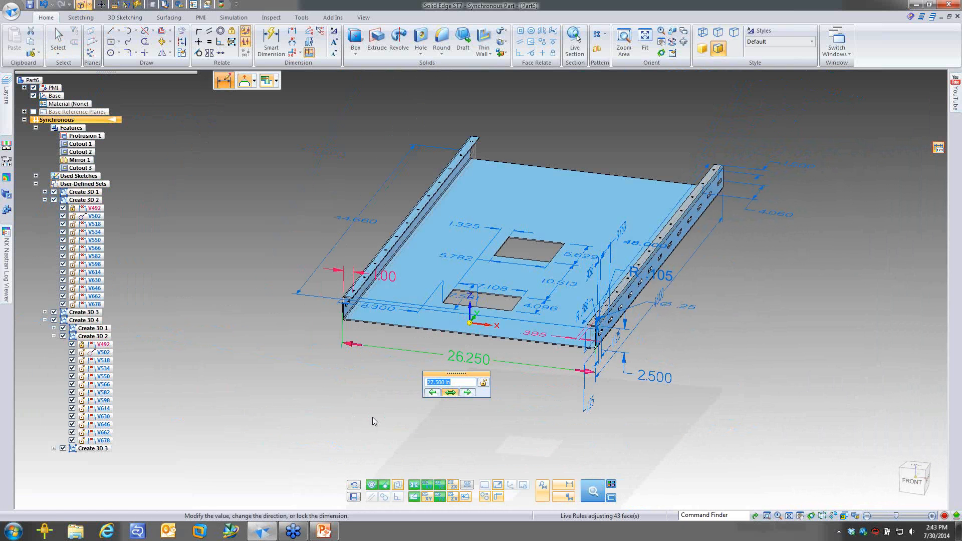
scroll(372, 417, "up", 2)
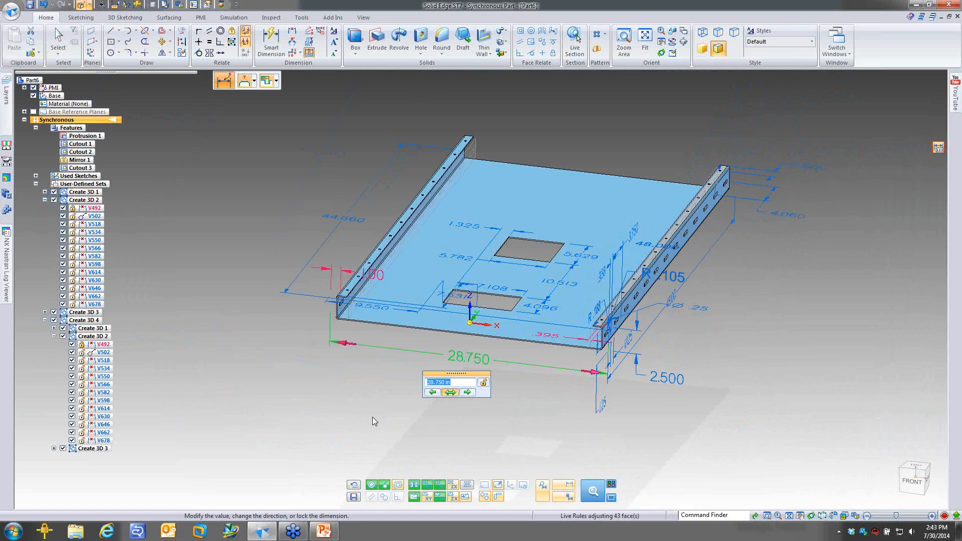
scroll(372, 417, "down", 2)
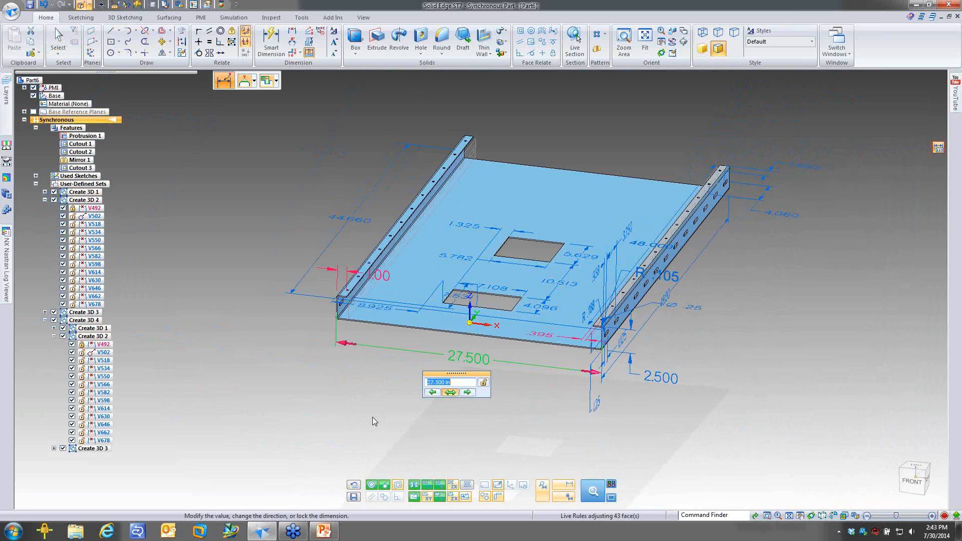
scroll(372, 417, "down", 1)
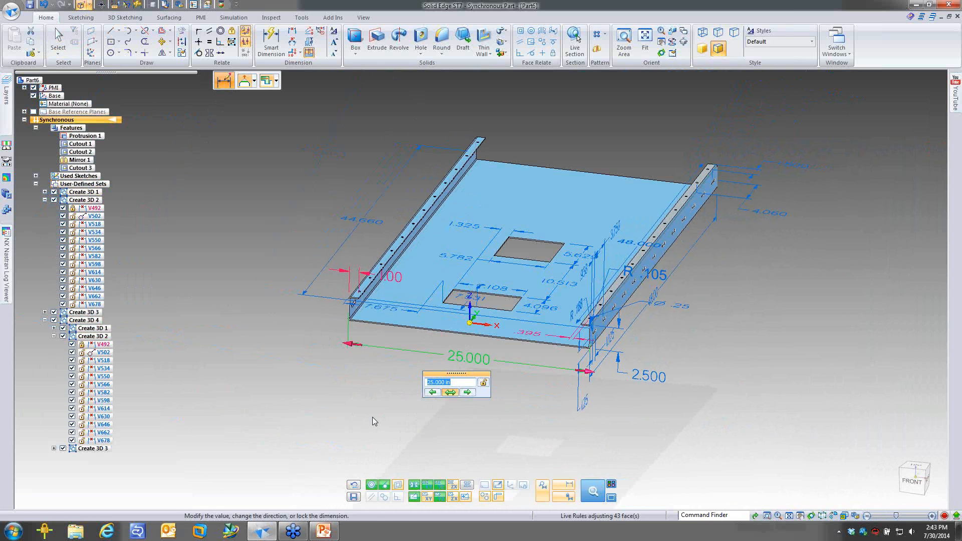
left_click(353, 417)
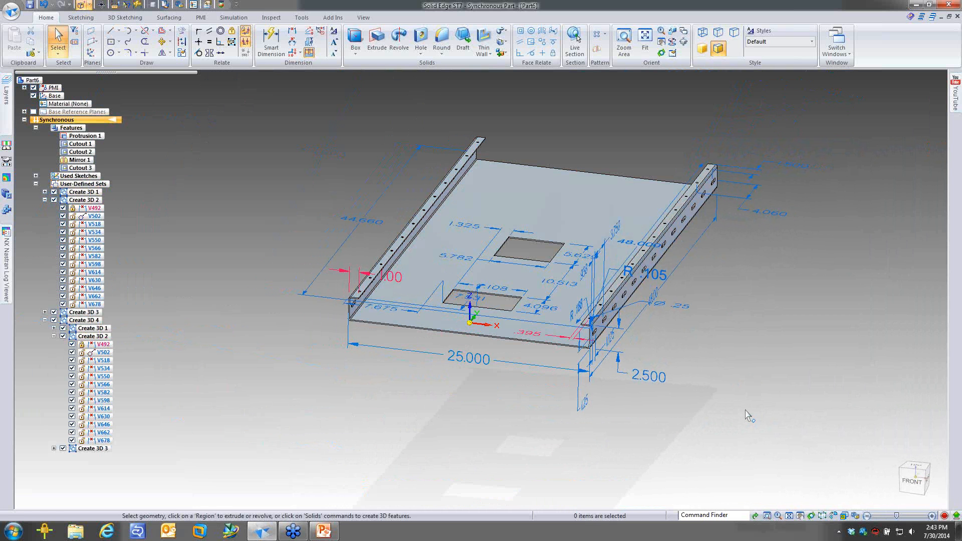
scroll(745, 411, "down", 1)
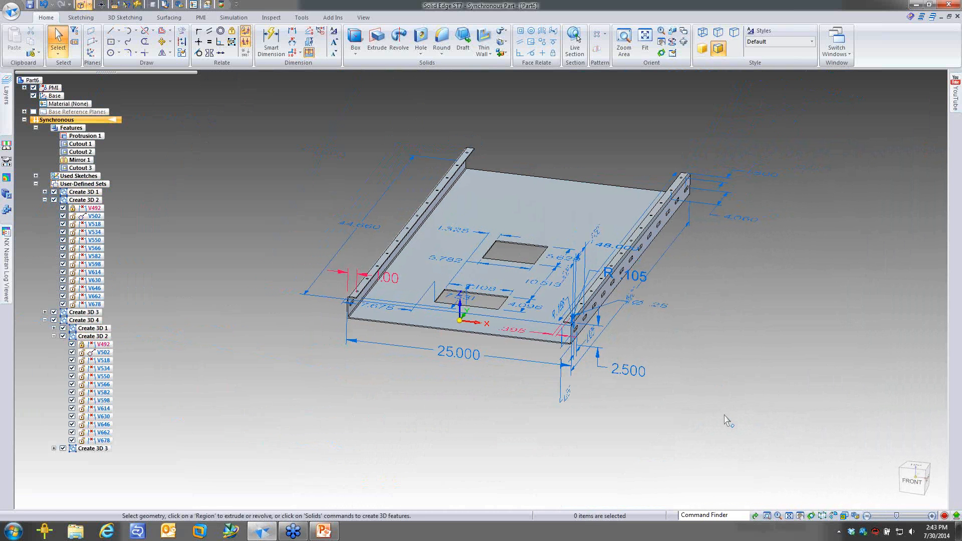
middle_click_drag(727, 420, 756, 425)
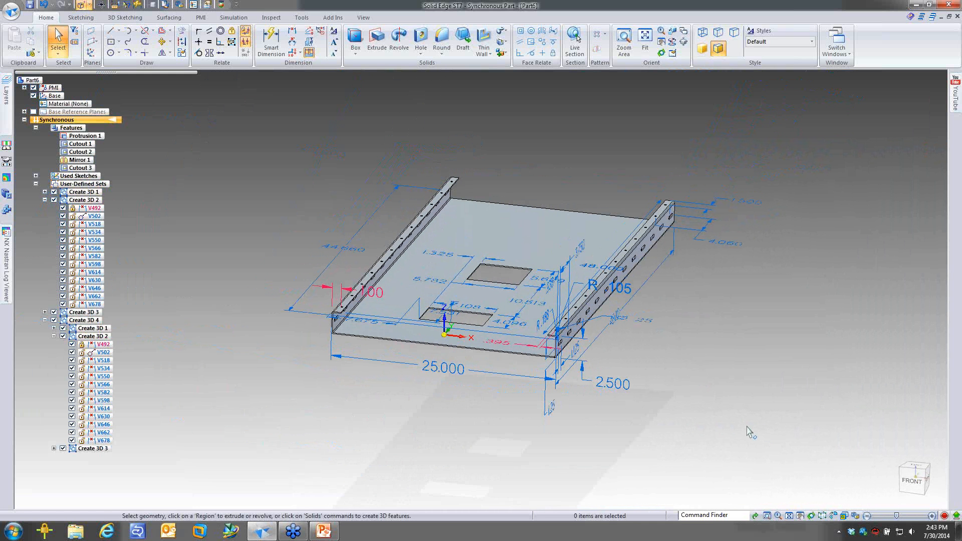
middle_click_drag(778, 427, 777, 428)
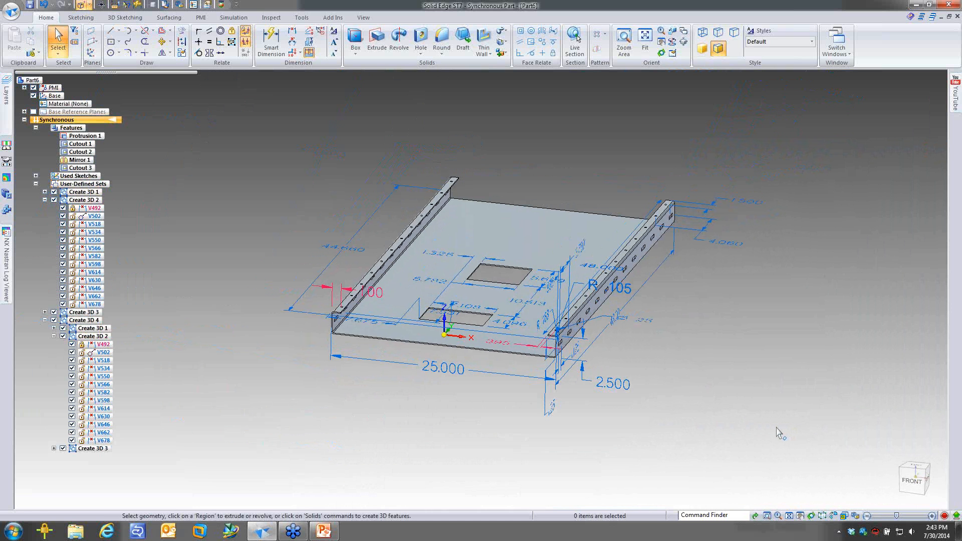
scroll(776, 427, "up", 2)
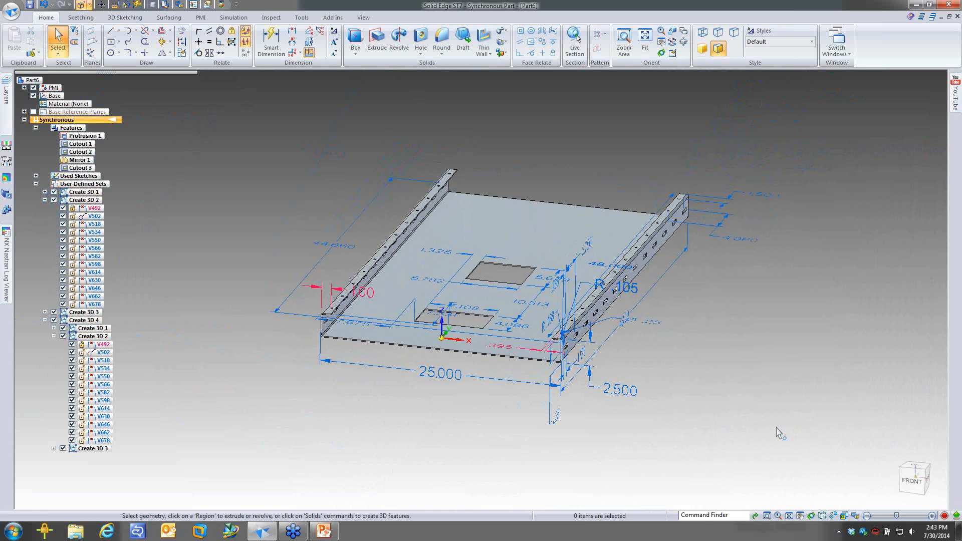
scroll(777, 428, "up", 1)
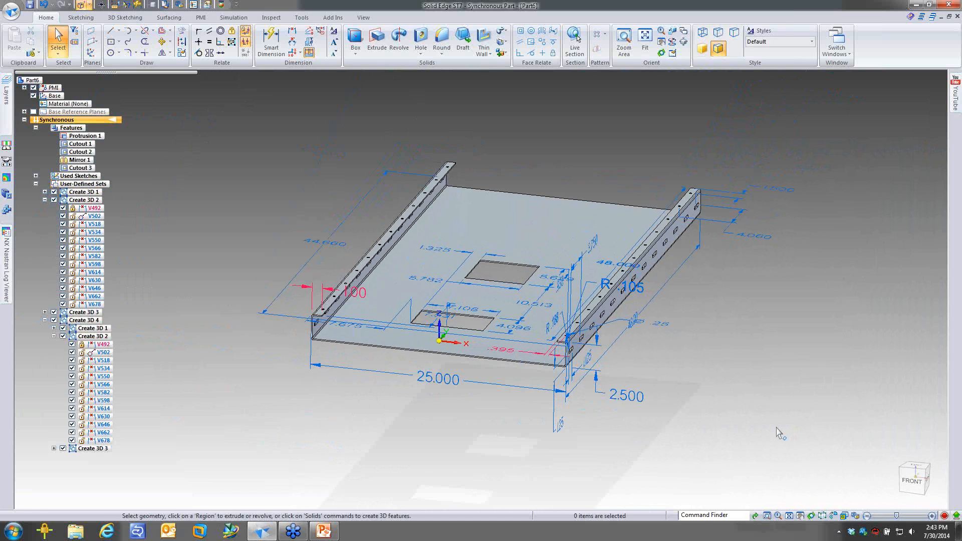
scroll(781, 434, "up", 1)
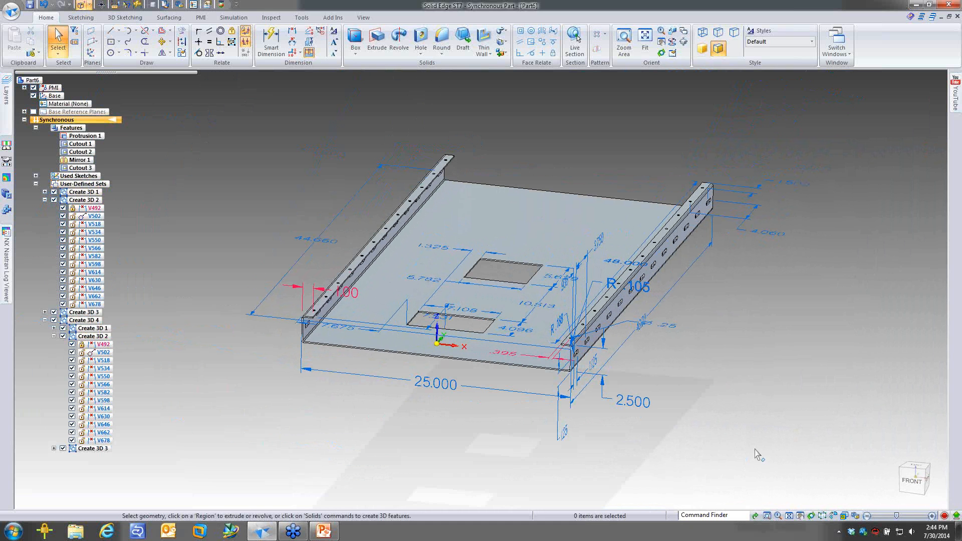
middle_click_drag(750, 340, 795, 390)
scroll(779, 385, "up", 1)
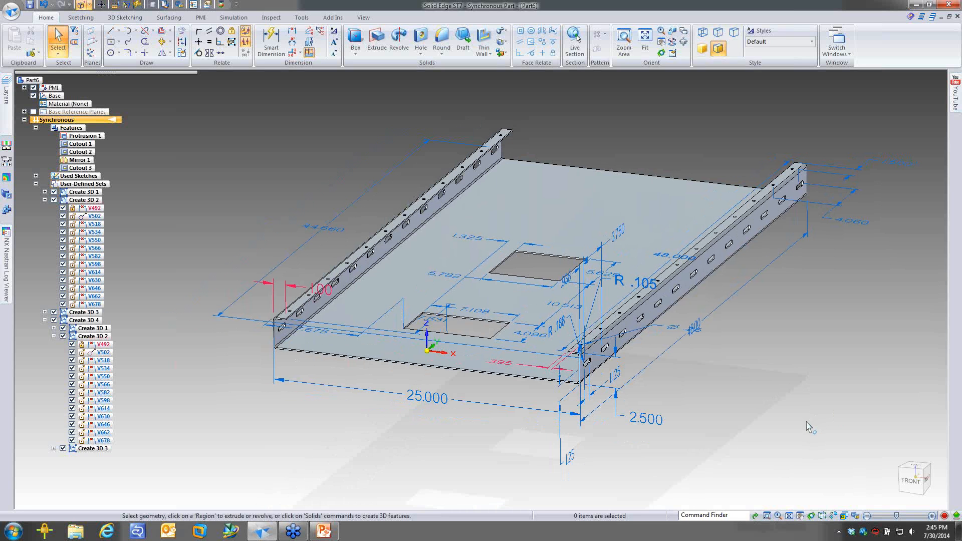
Step: Switch from the channel part to the open mower assembly ASM_01_00001.asm
key("ctrl+Tab")
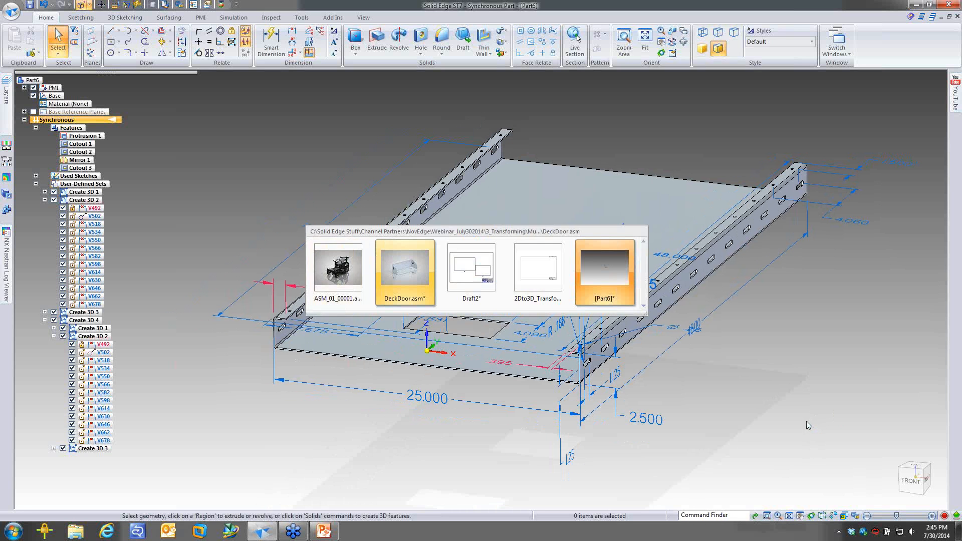
key("ctrl+Tab")
key("ctrl+Tab")
key("ctrl+Tab")
key("ctrl+Tab")
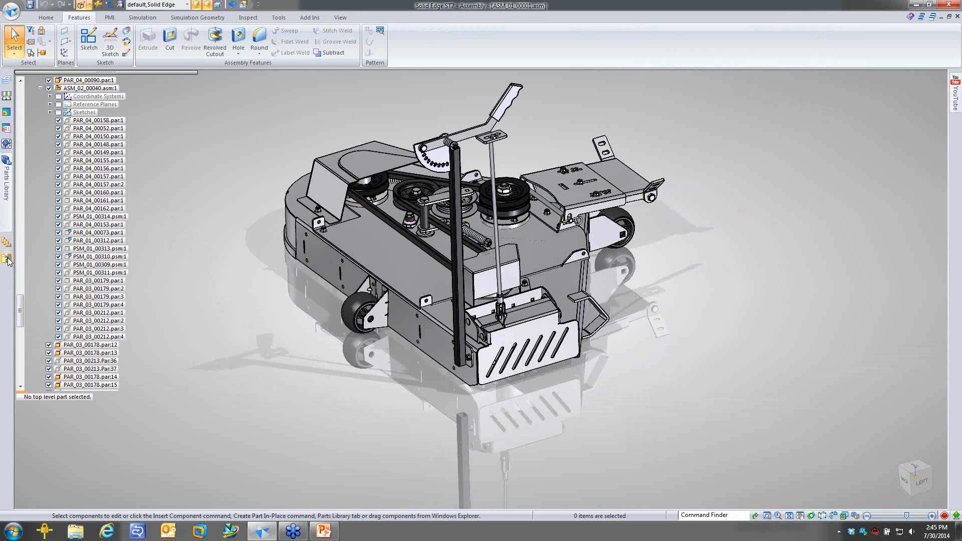
Step: Run the saved Sheet Metal Parts query on the assembly and show only the components it selects
left_click(7, 259)
left_click(56, 120)
right_click(805, 176)
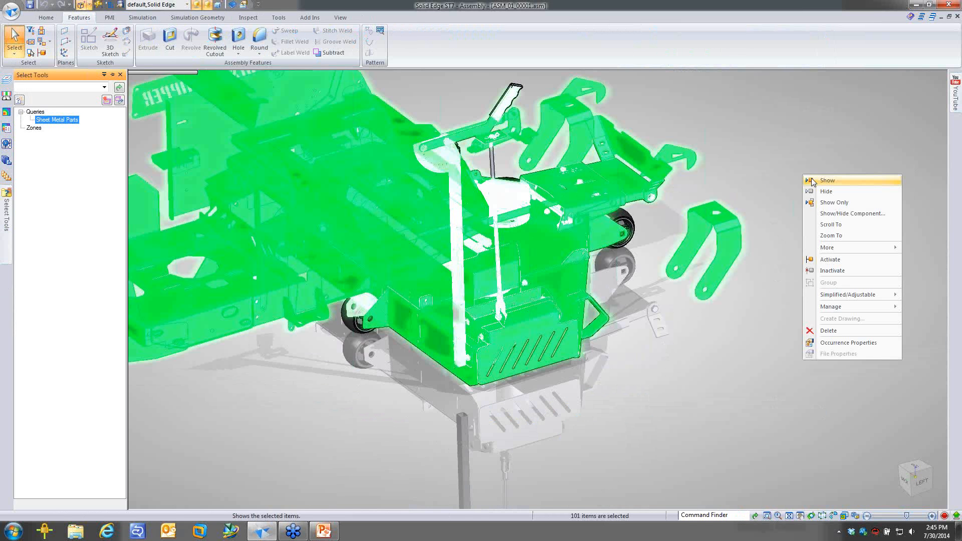
left_click(835, 202)
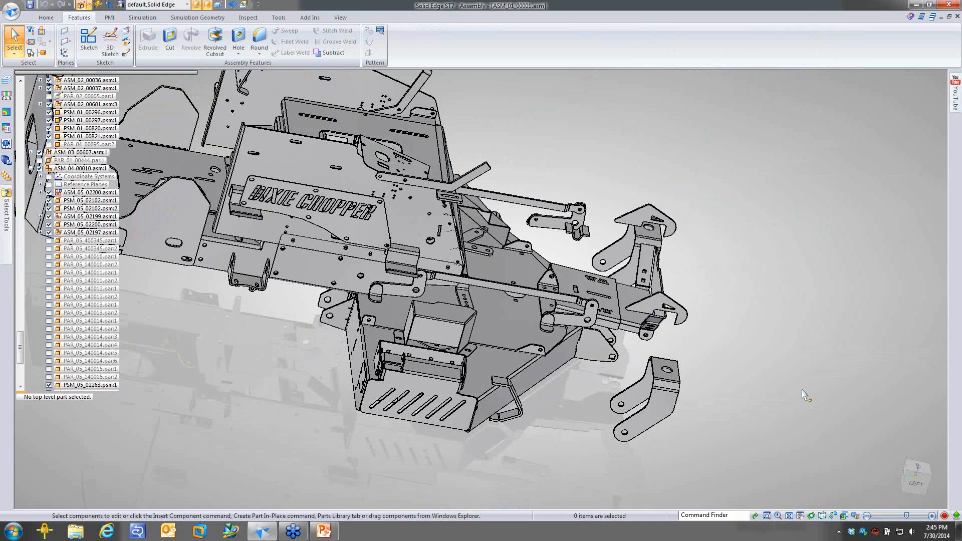
Step: Examine the isolated sheet metal components of the mower assembly from several angles, including the frame and deck
middle_click_drag(806, 395, 812, 358)
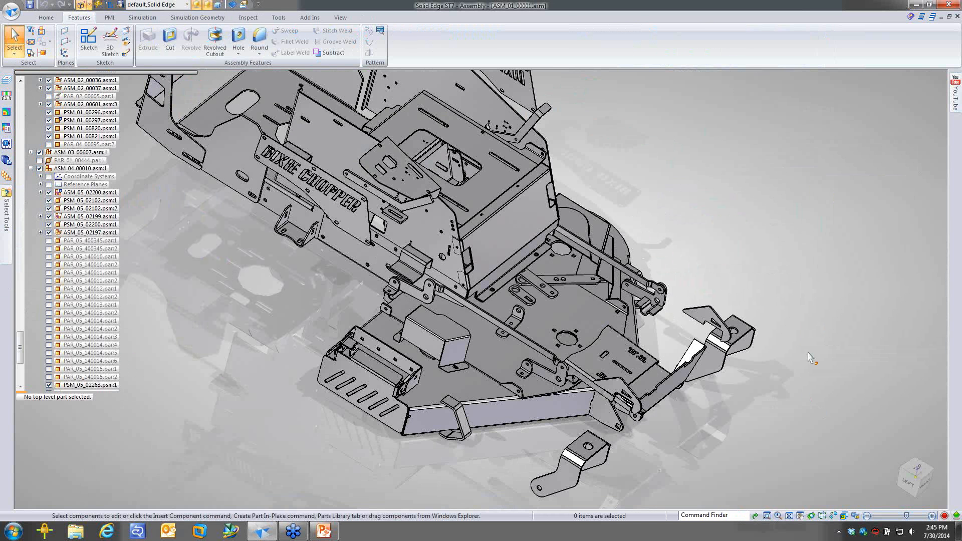
mouse_move(809, 358)
middle_mouse_down()
mouse_move(801, 377)
mouse_move(797, 369)
middle_mouse_up()
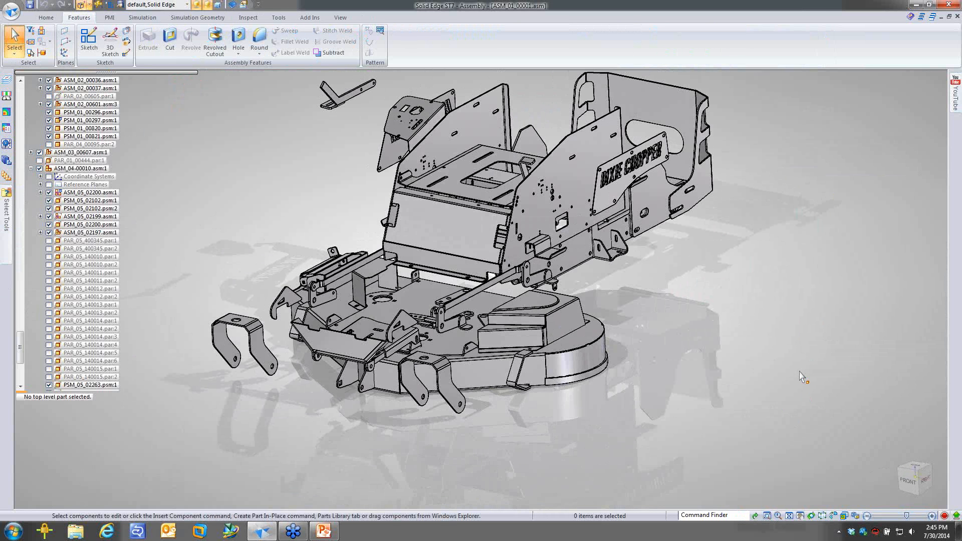
scroll(801, 377, "up", 2)
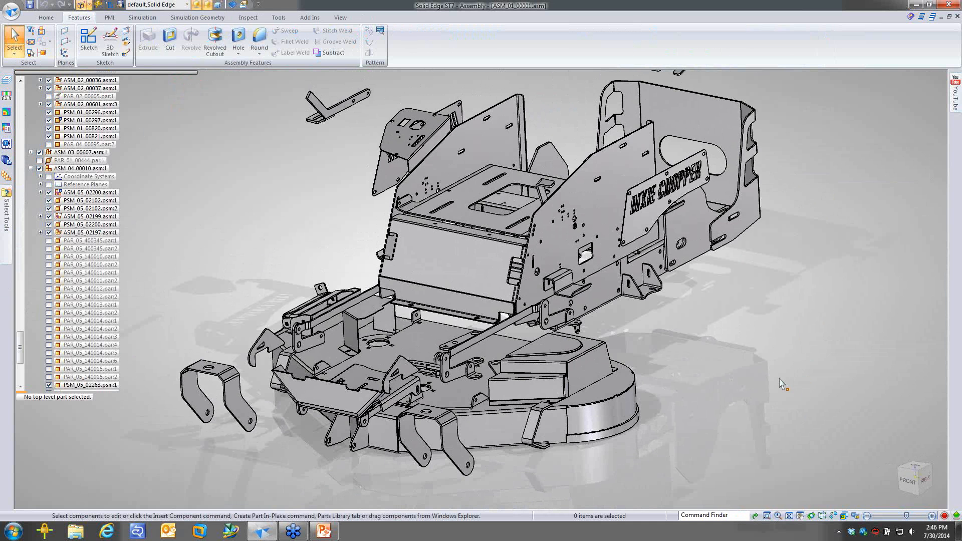
middle_click_drag(780, 379, 777, 377)
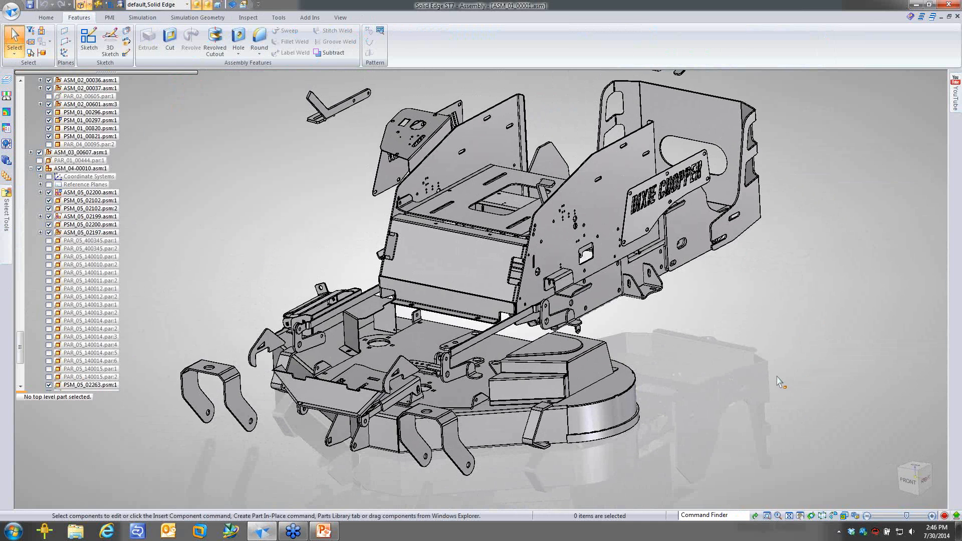
middle_click_drag(778, 378, 743, 354)
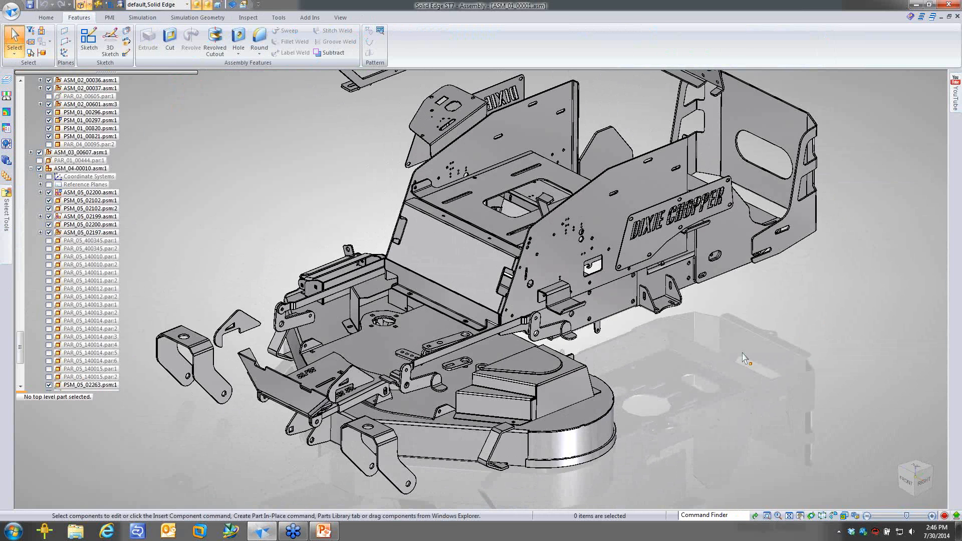
scroll(295, 193, "up", 1)
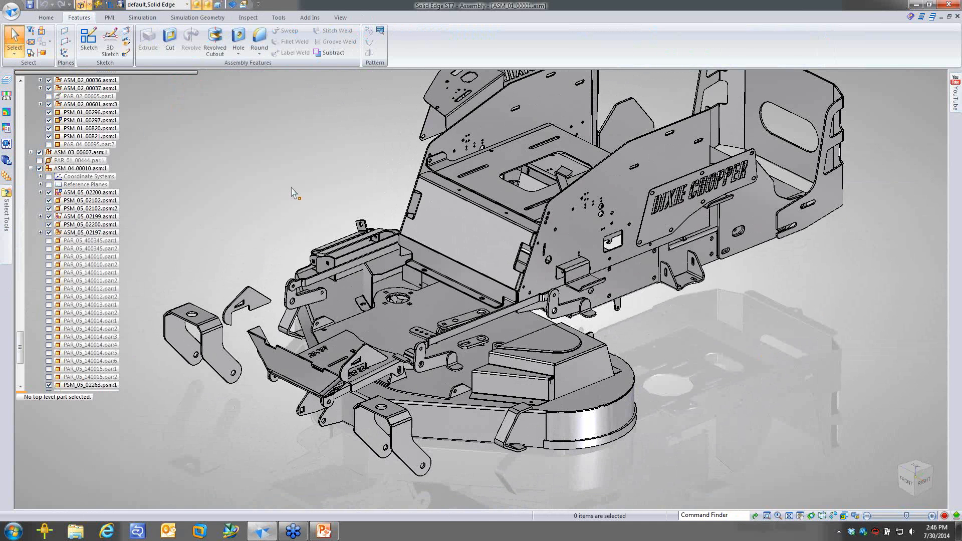
Step: Open the sheet metal part PSM_05_02200.psm from the assembly and save it flat as the AutoCAD DXF file PSM_05_02200 in Webinar_July302014
scroll(295, 193, "up", 1)
left_click(367, 373)
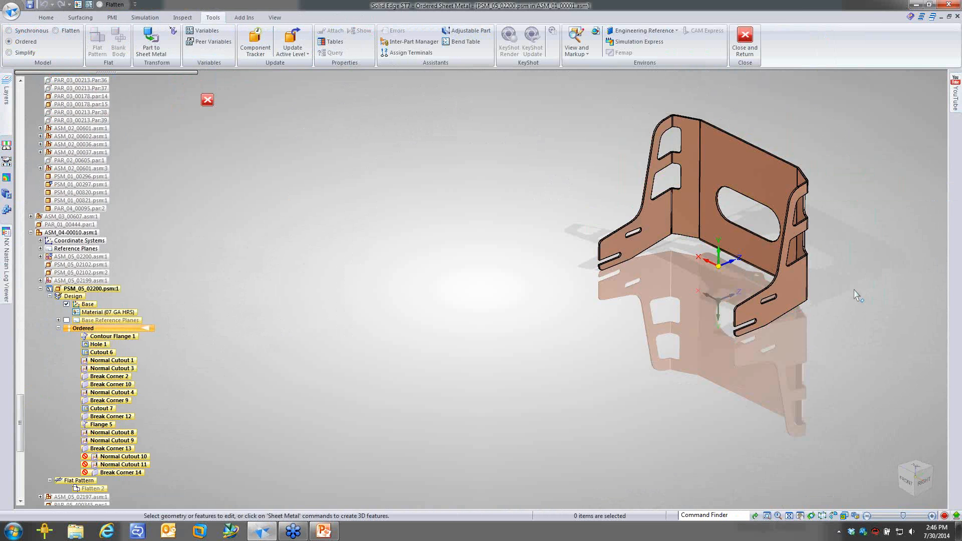
left_click(11, 10)
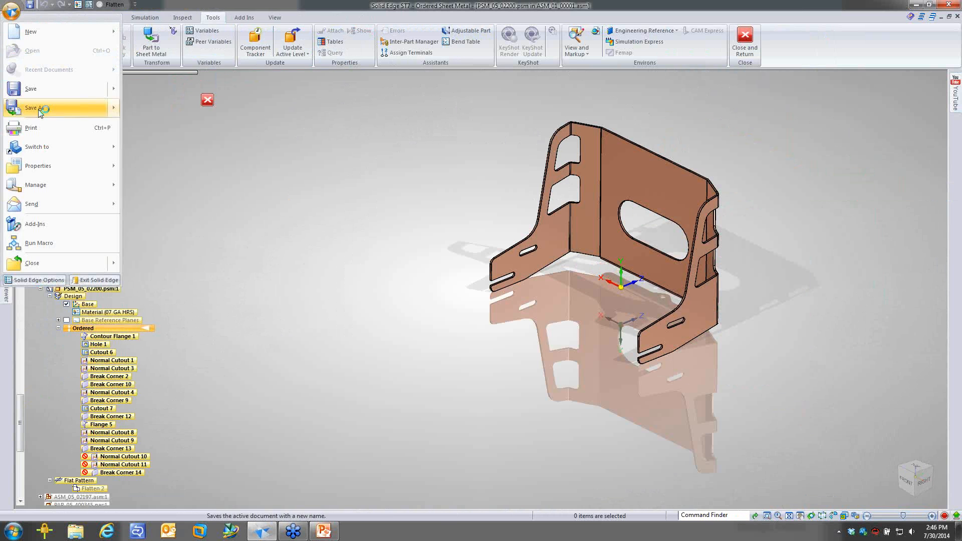
mouse_move(94, 99)
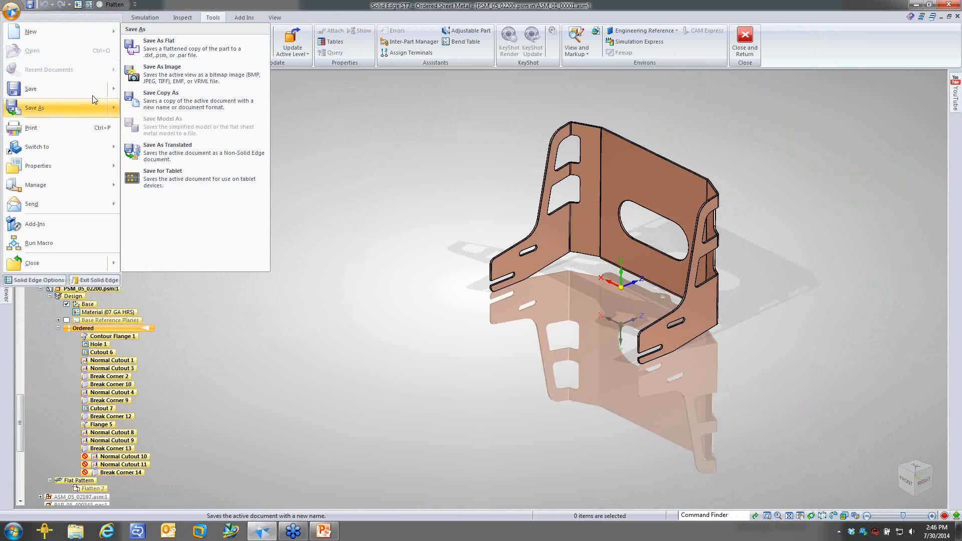
left_click(174, 52)
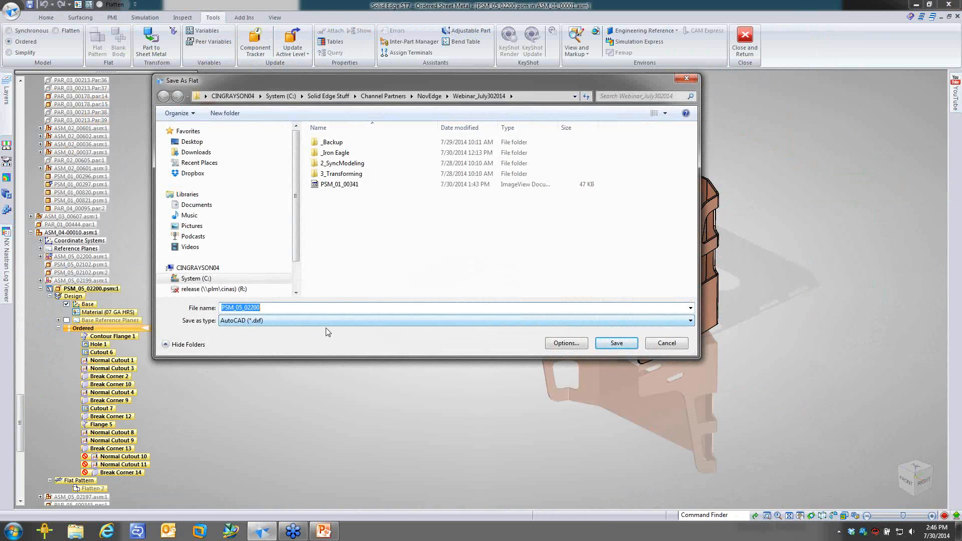
left_click(617, 344)
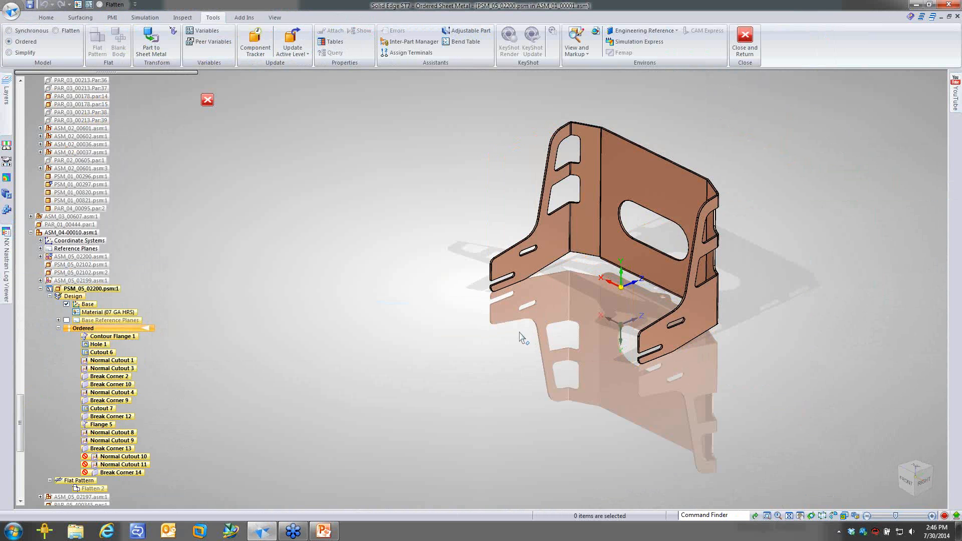
mouse_move(519, 334)
middle_mouse_down("shift")
mouse_move(496, 344)
mouse_move(508, 345)
middle_mouse_up("shift")
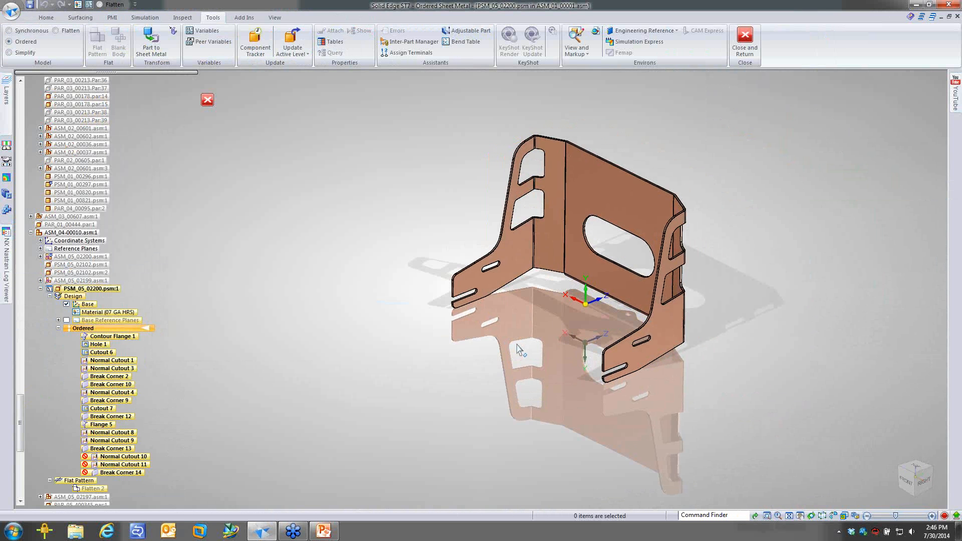